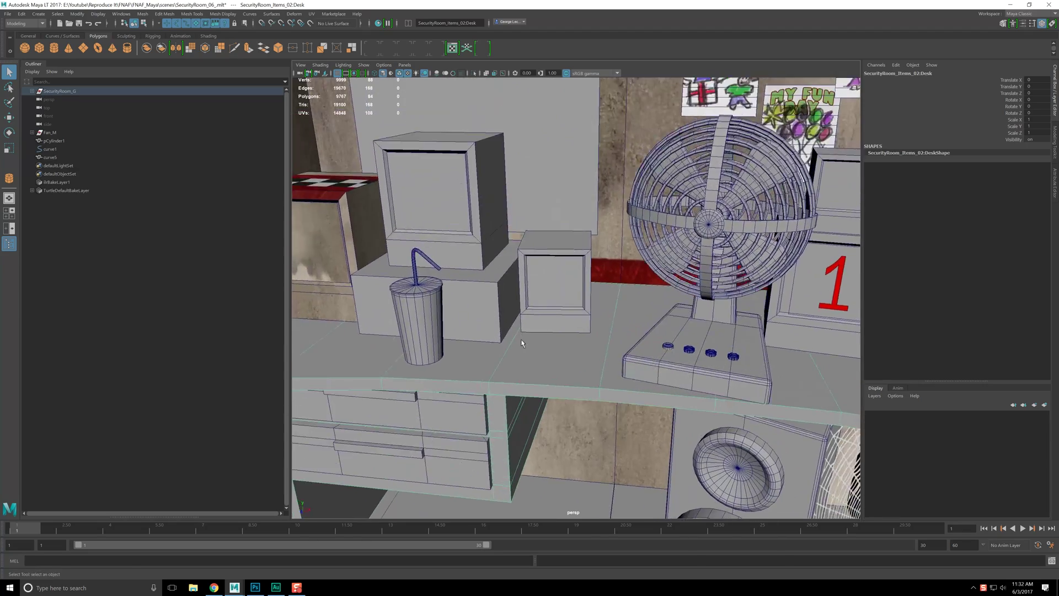
Step: Examine the fan, monitors and boxes on the security room desk, selecting individual objects from several angles
{"action": "middle_click_drag", "start_coordinate": [519, 292], "coordinate": [523, 300], "text": "alt"}
{"action": "left_click_drag", "start_coordinate": [523, 300], "coordinate": [485, 267], "text": "alt"}
{"action": "left_click", "coordinate": [486, 267]}
{"action": "left_click", "coordinate": [593, 326]}
{"action": "left_click_drag", "start_coordinate": [593, 325], "coordinate": [717, 315], "text": "alt"}
{"action": "left_click", "coordinate": [720, 314]}
{"action": "left_click", "coordinate": [753, 235]}
{"action": "left_click", "coordinate": [746, 202]}
{"action": "left_click", "coordinate": [670, 254]}
{"action": "left_click", "coordinate": [651, 303]}
{"action": "middle_click_drag", "start_coordinate": [464, 290], "coordinate": [594, 284], "text": "alt"}
{"action": "left_click_drag", "start_coordinate": [594, 287], "coordinate": [513, 287], "text": "alt"}
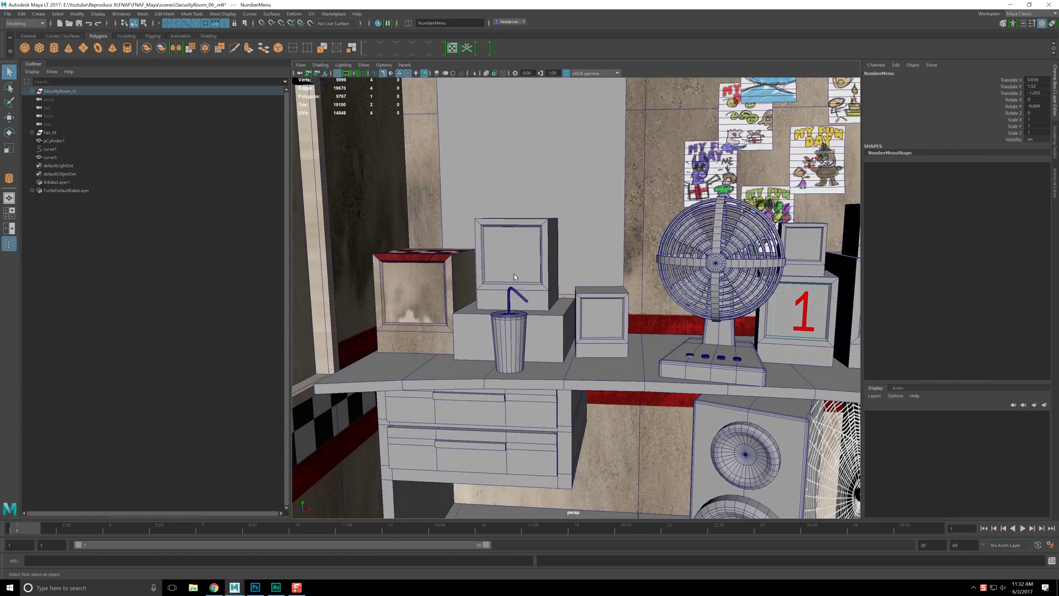
Step: Switch to the browser and examine the dark security office reference image with the desk, fan and monitors
{"action": "key", "text": "alt+Tab"}
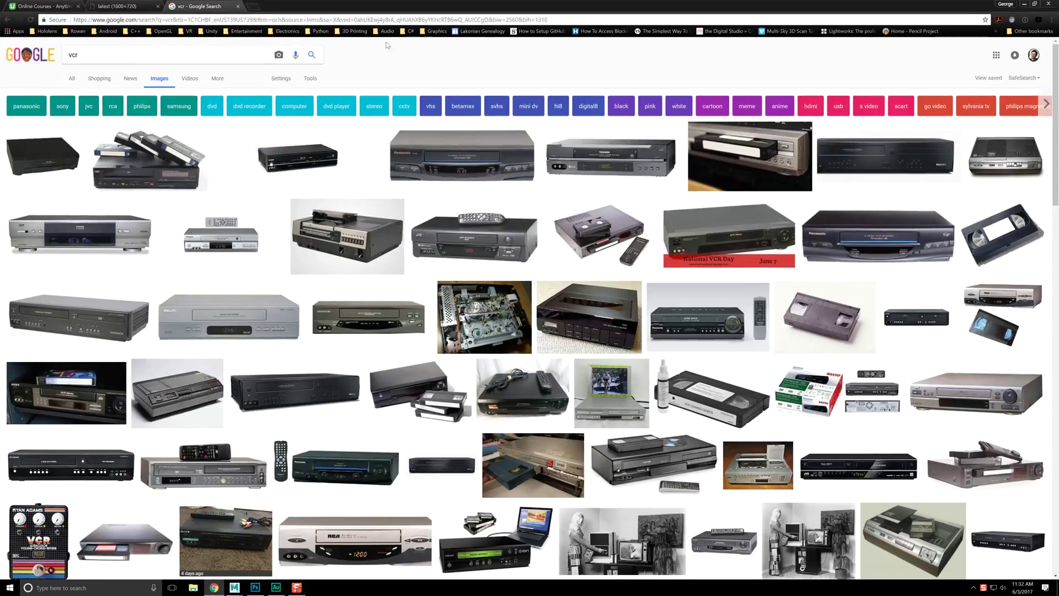
{"action": "left_click", "coordinate": [148, 5]}
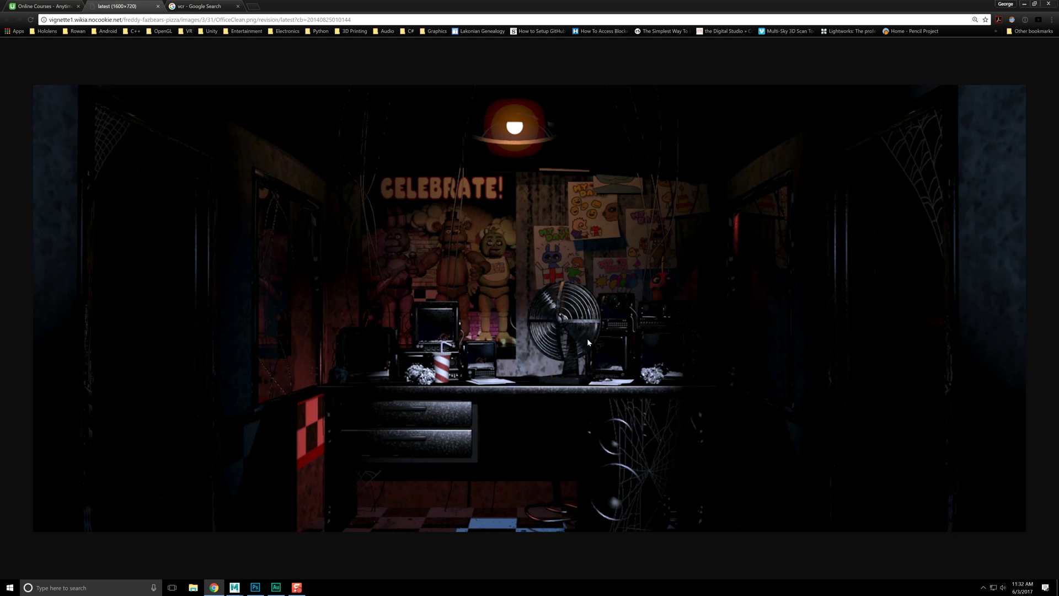
{"action": "key", "text": "ctrl+Tab"}
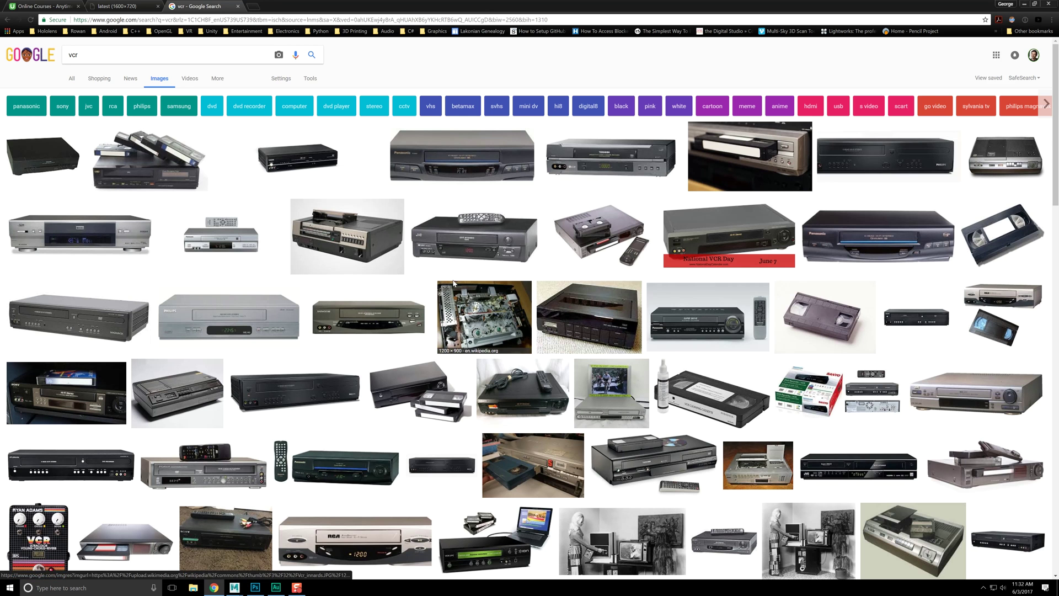
Step: Search Google Images for "security camera room"
{"action": "left_click", "coordinate": [114, 50]}
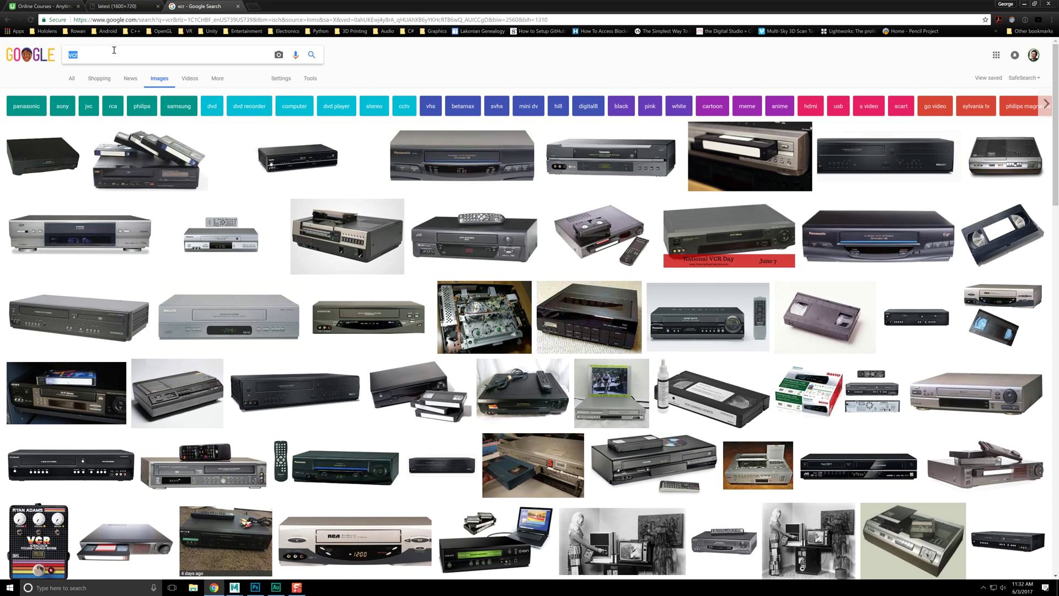
{"action": "type", "text": "security camera"}
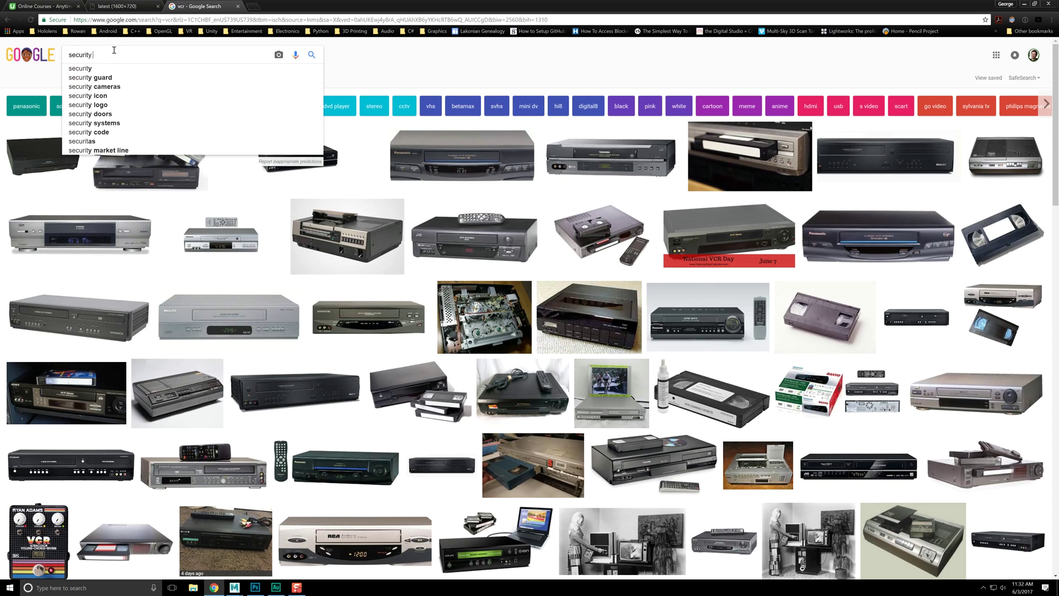
{"action": "type", "text": " room"}
{"action": "key", "text": "Return"}
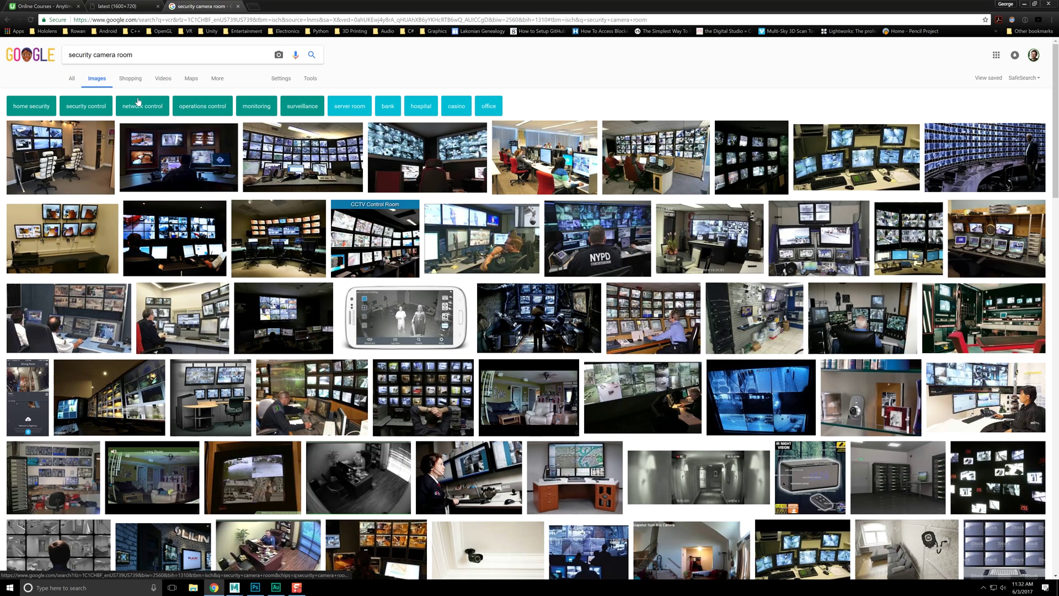
Step: Search Google Images for "old security television"
{"action": "left_click", "coordinate": [113, 56]}
{"action": "type", "text": "old security "}
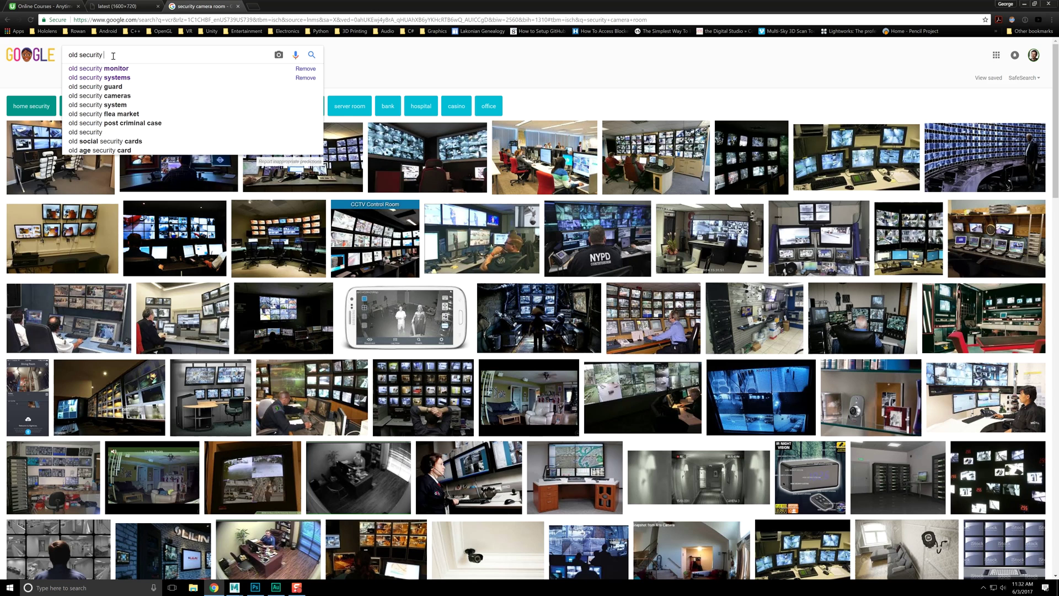
{"action": "type", "text": "television"}
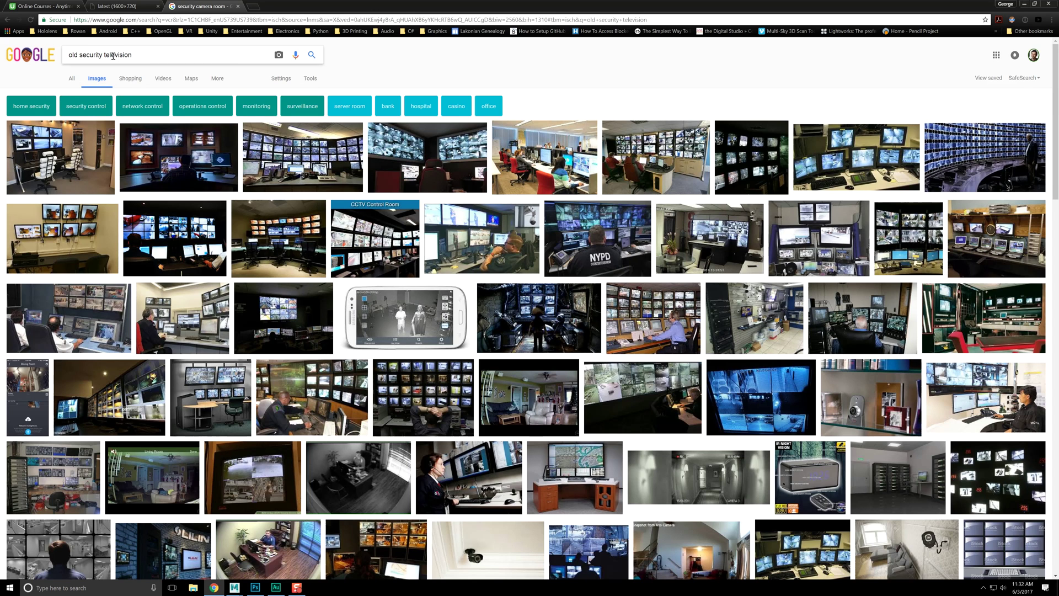
{"action": "key", "text": "Return"}
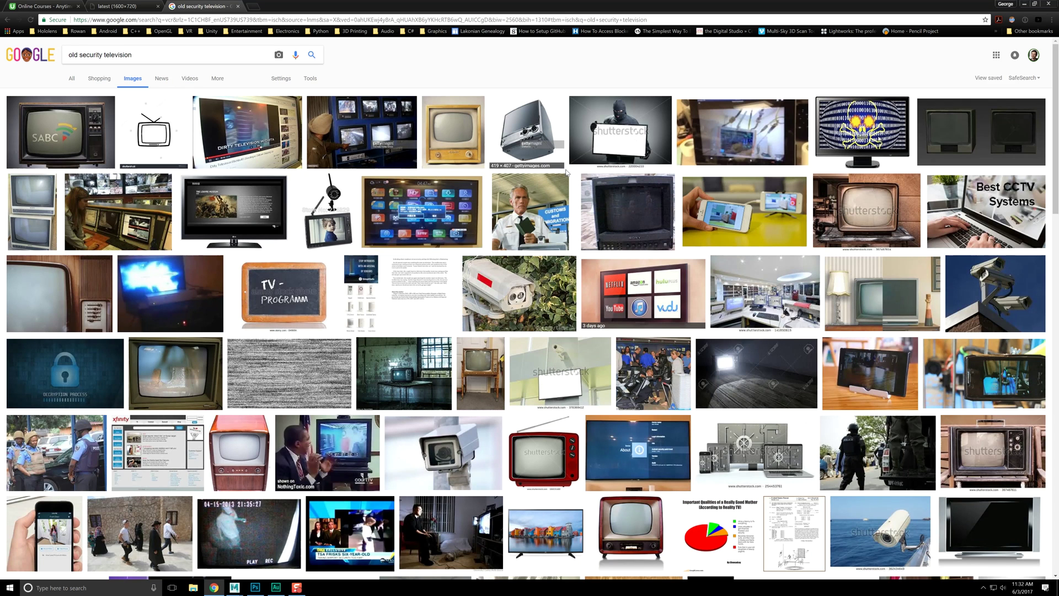
Step: Search Google Images for "VCR" and limit the results to the Large size
{"action": "triple_click", "coordinate": [140, 56]}
{"action": "type", "text": "VCR"}
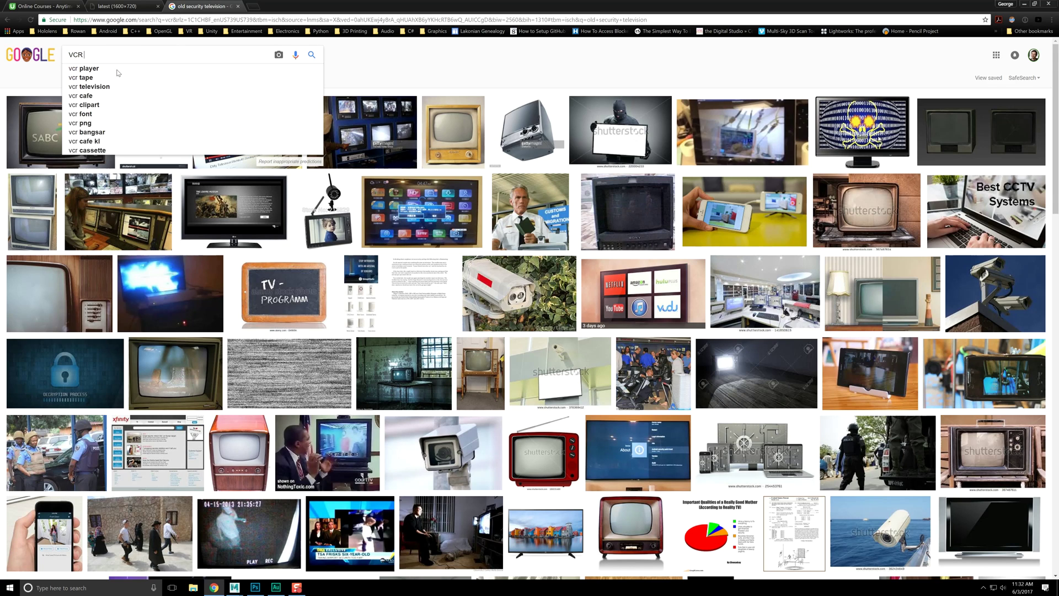
{"action": "key", "text": "Return"}
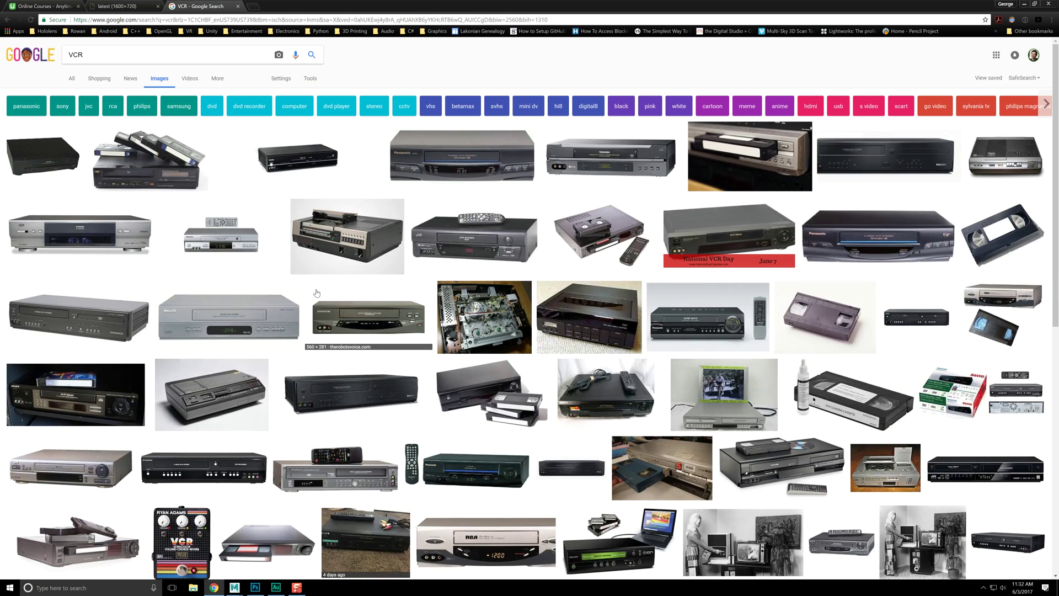
{"action": "left_click", "coordinate": [310, 78]}
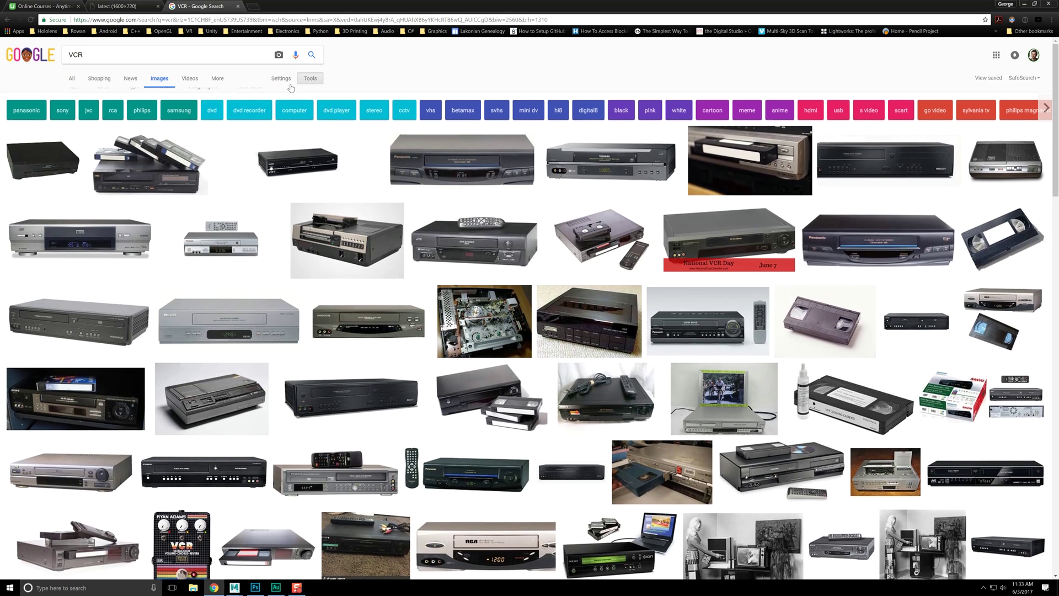
{"action": "left_click", "coordinate": [283, 80]}
{"action": "left_click", "coordinate": [310, 79]}
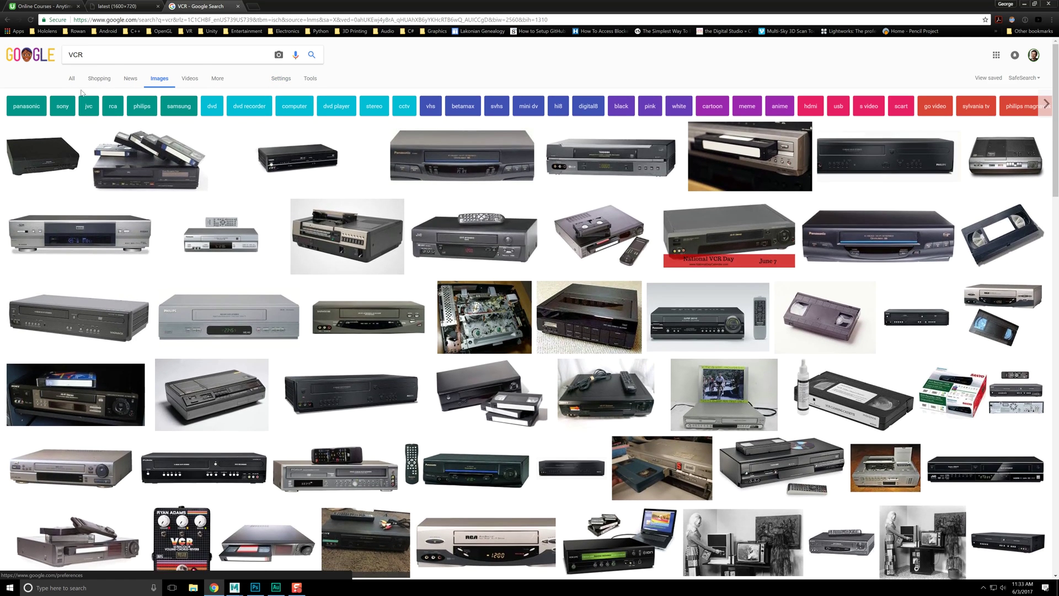
{"action": "left_click", "coordinate": [310, 78]}
{"action": "left_click", "coordinate": [75, 94]}
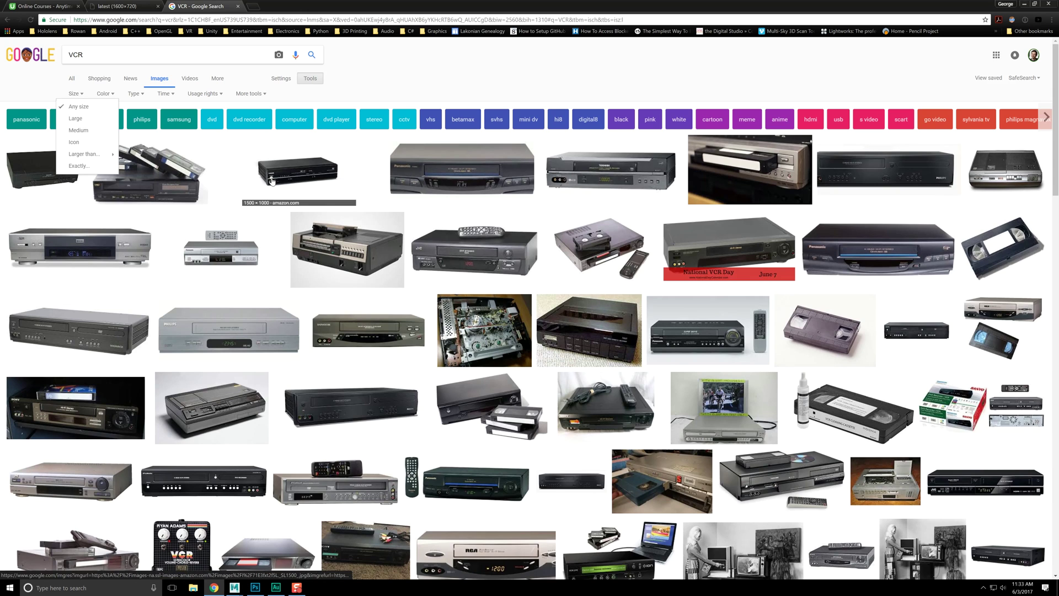
{"action": "left_click", "coordinate": [77, 118]}
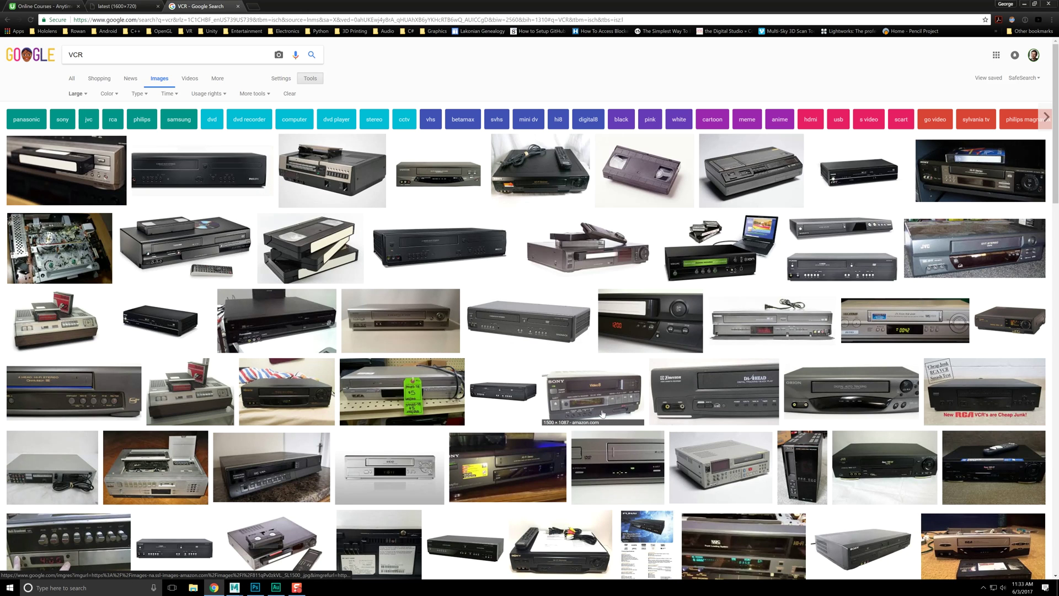
Step: Open the full-size Sony S-VHS VCR image in a new tab and close its preview
{"action": "left_click", "coordinate": [724, 470]}
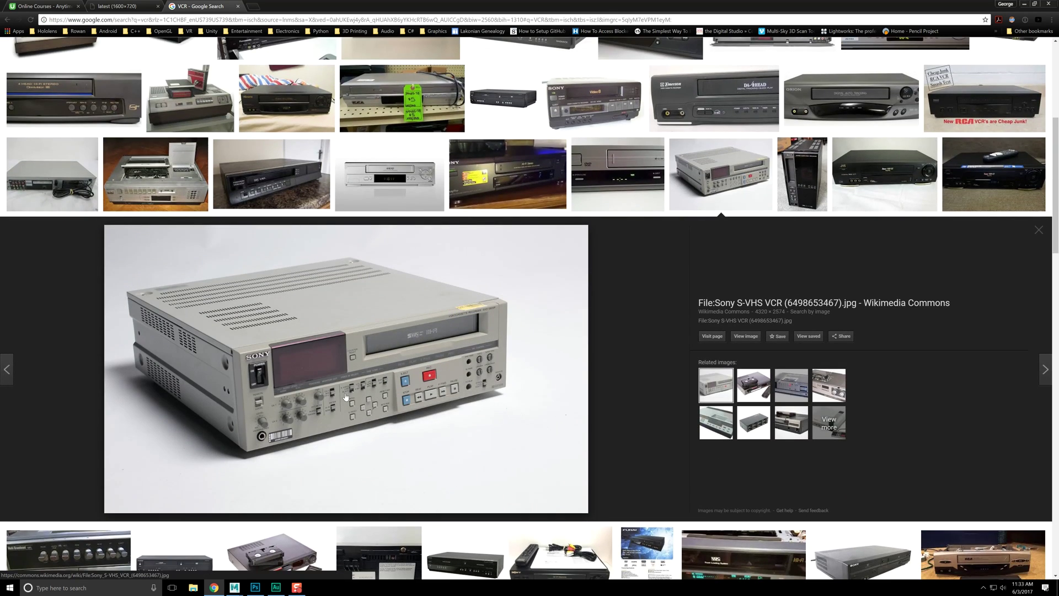
{"action": "right_click", "coordinate": [746, 336]}
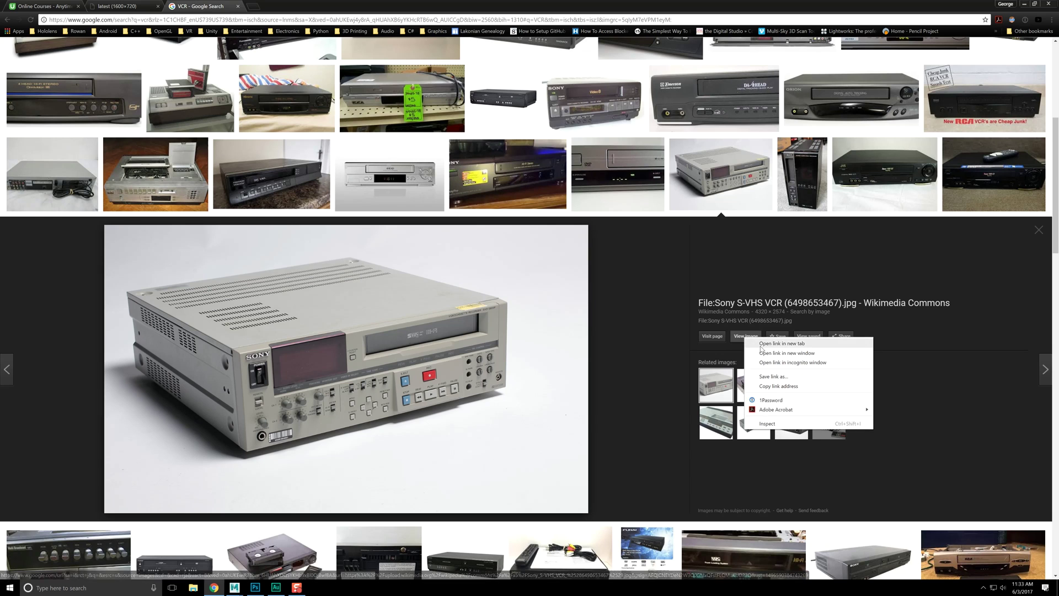
{"action": "left_click", "coordinate": [760, 343]}
{"action": "left_click", "coordinate": [1035, 231]}
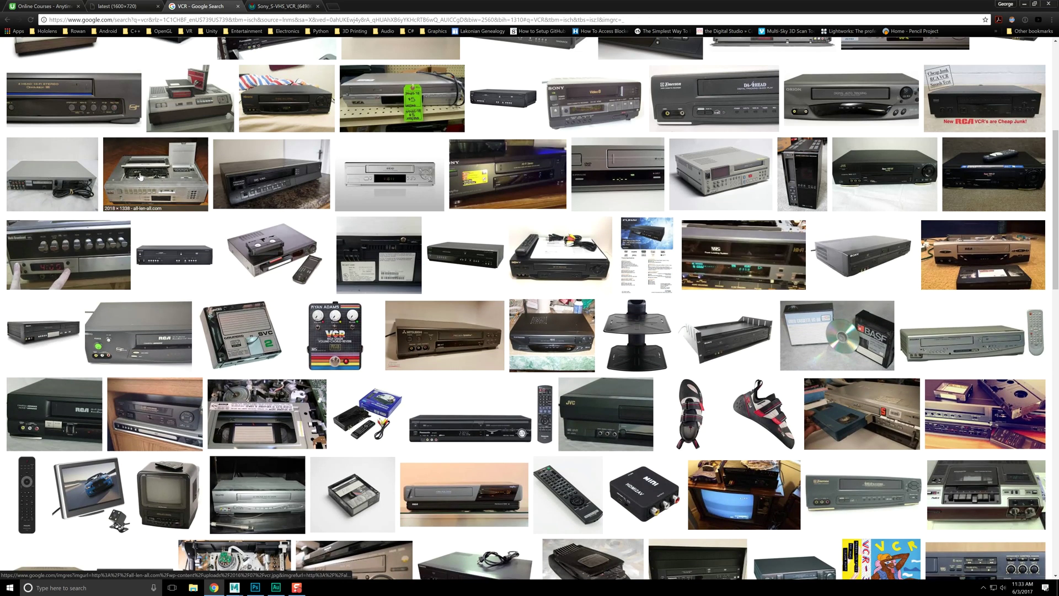
Step: Browse further through the VCR results and open the front view of the dark VCR with round knobs in a new tab
{"action": "scroll", "coordinate": [97, 162], "scroll_direction": "down", "scroll_amount": 1}
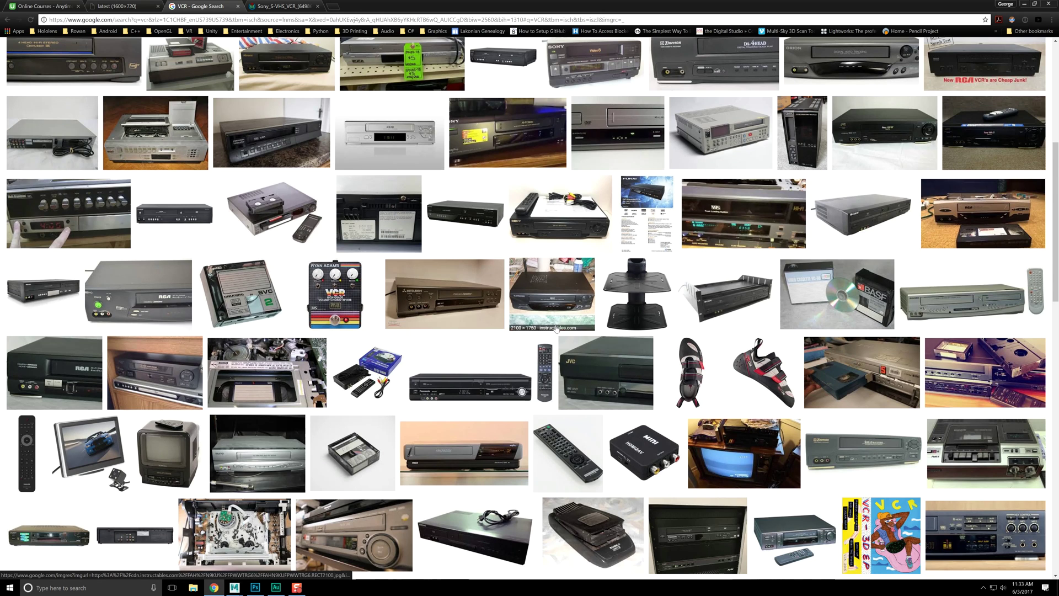
{"action": "scroll", "coordinate": [485, 386], "scroll_direction": "down", "scroll_amount": 3}
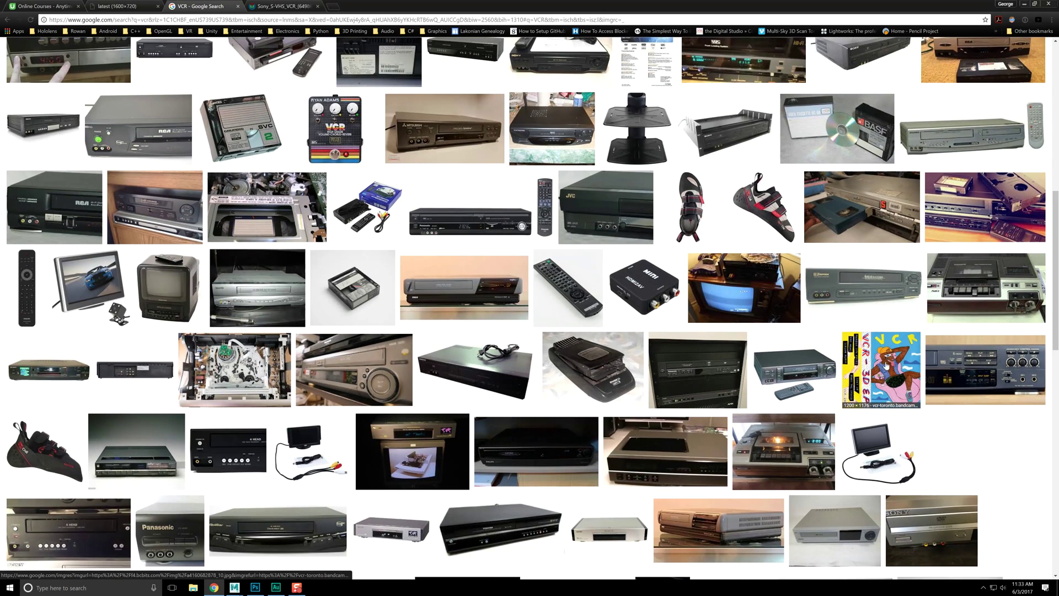
{"action": "middle_click", "coordinate": [969, 370]}
{"action": "scroll", "coordinate": [535, 252], "scroll_direction": "down", "scroll_amount": 4}
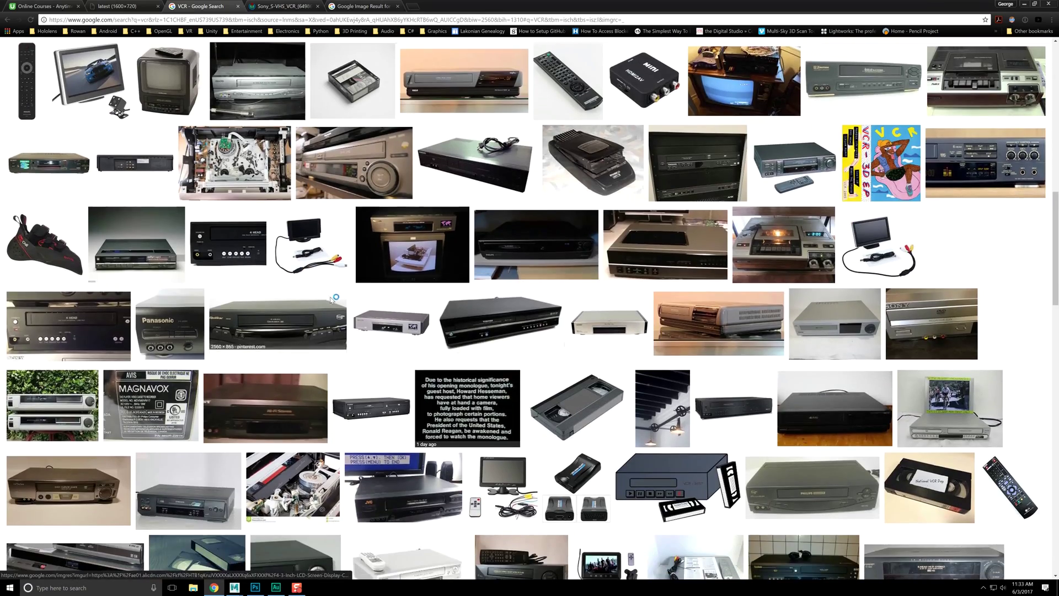
{"action": "scroll", "coordinate": [536, 252], "scroll_direction": "up", "scroll_amount": 15}
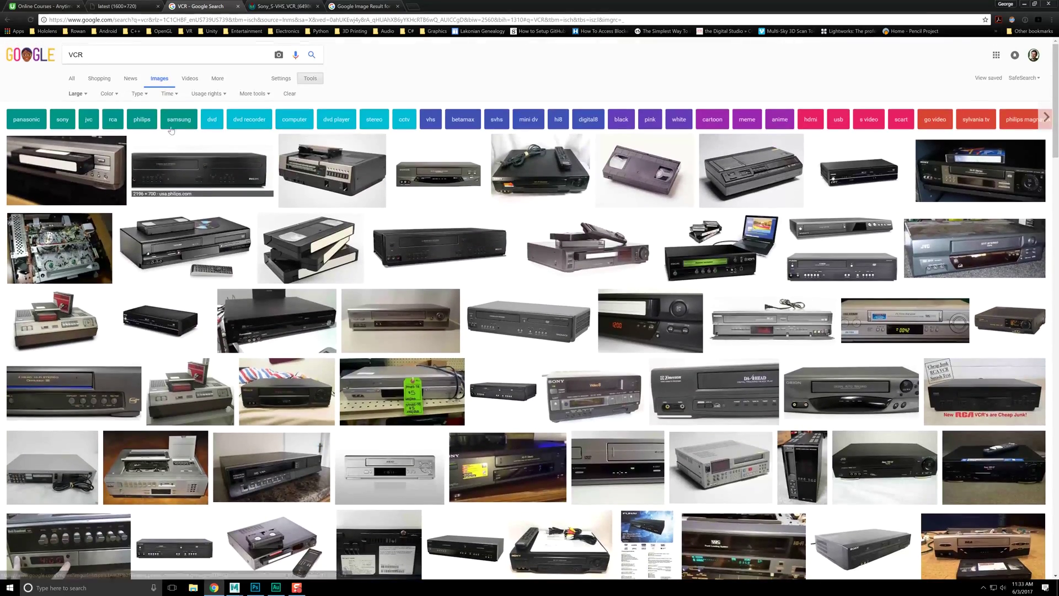
Step: Refine the image search to "VCR black"
{"action": "left_click", "coordinate": [151, 56]}
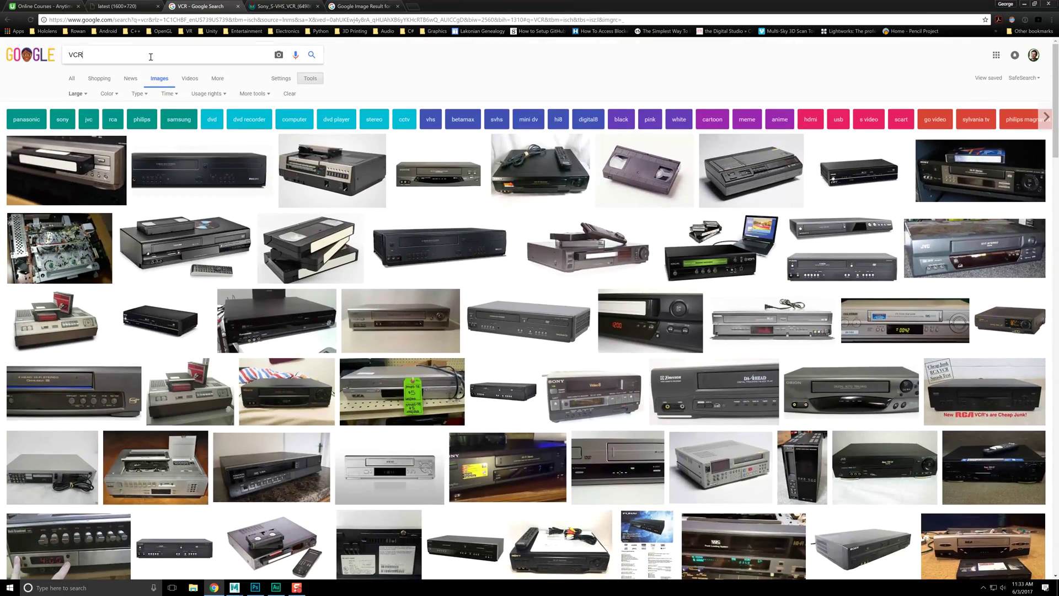
{"action": "type", "text": "black"}
{"action": "key", "text": "Return"}
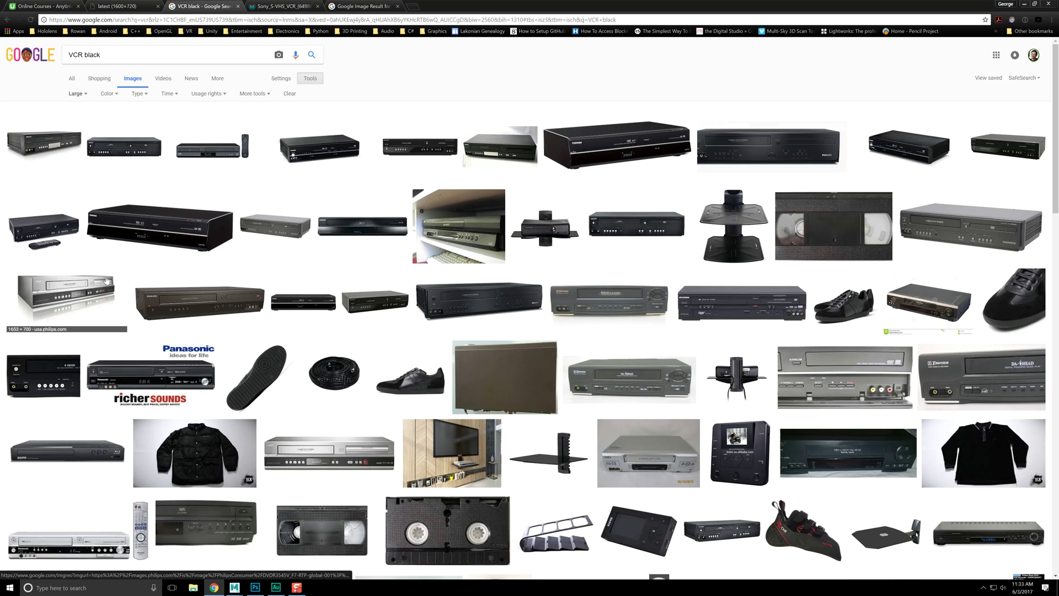
Step: Open the two neighbouring front-facing black VCR results from the third row in new tabs
{"action": "right_click", "coordinate": [597, 300]}
{"action": "left_click", "coordinate": [606, 303]}
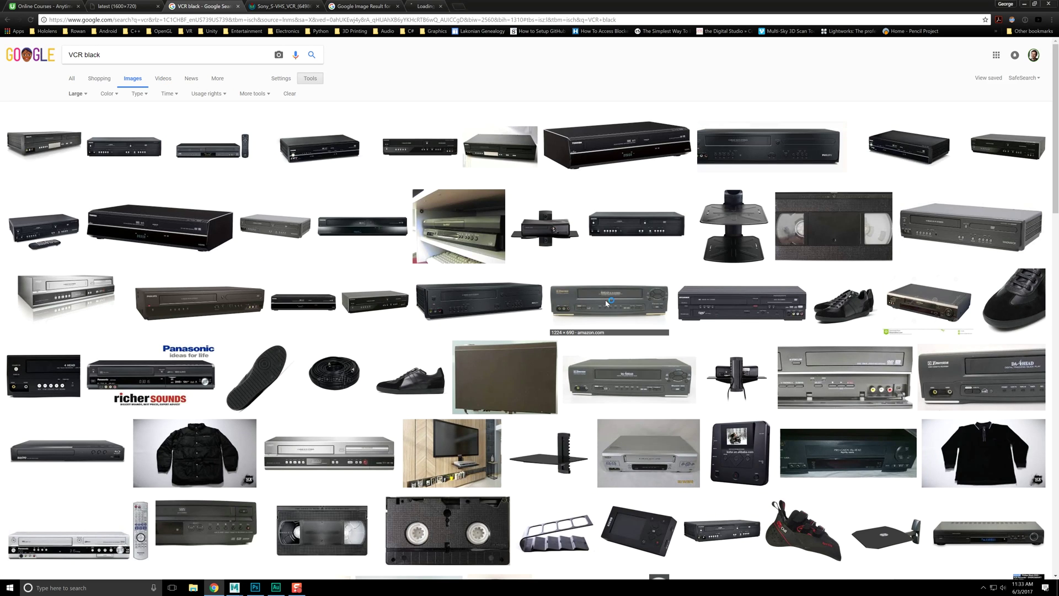
{"action": "right_click", "coordinate": [726, 299]}
{"action": "left_click", "coordinate": [741, 305]}
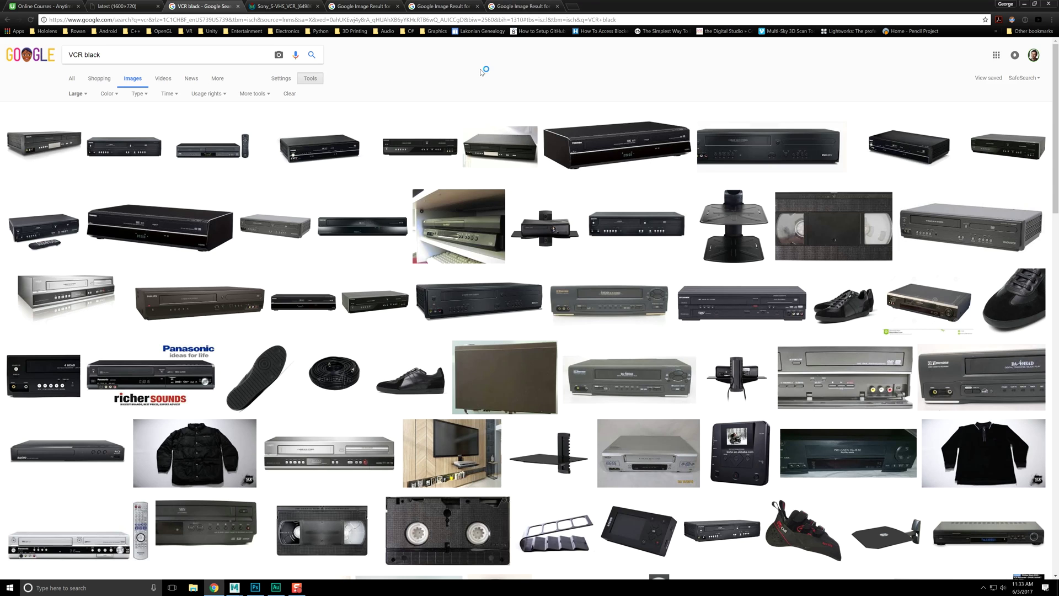
Step: Show the Sylvania DVD/VCR recorder image at full size and copy the image
{"action": "left_click", "coordinate": [516, 6]}
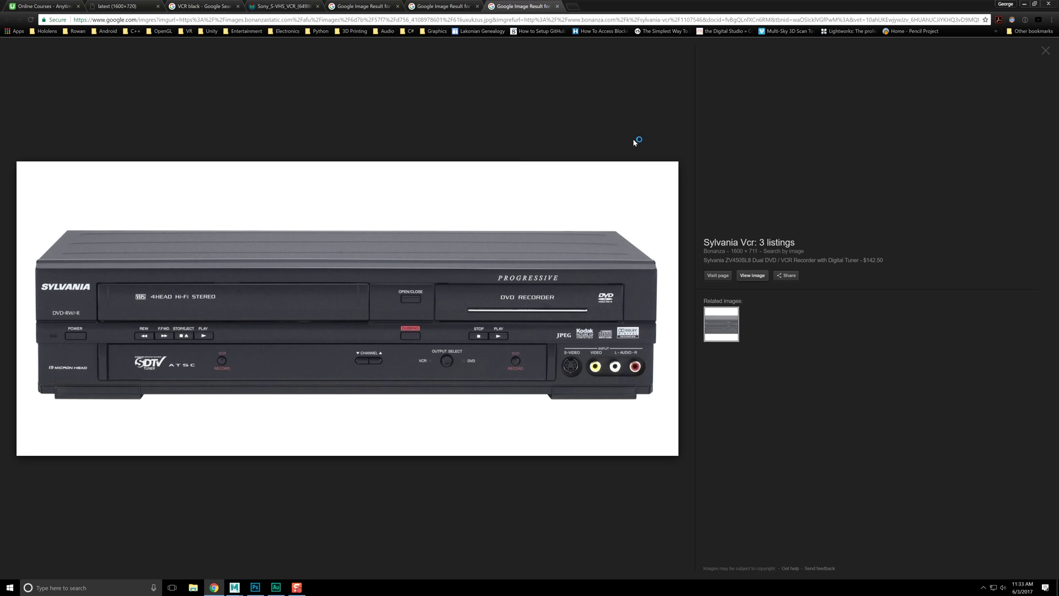
{"action": "left_click", "coordinate": [753, 275]}
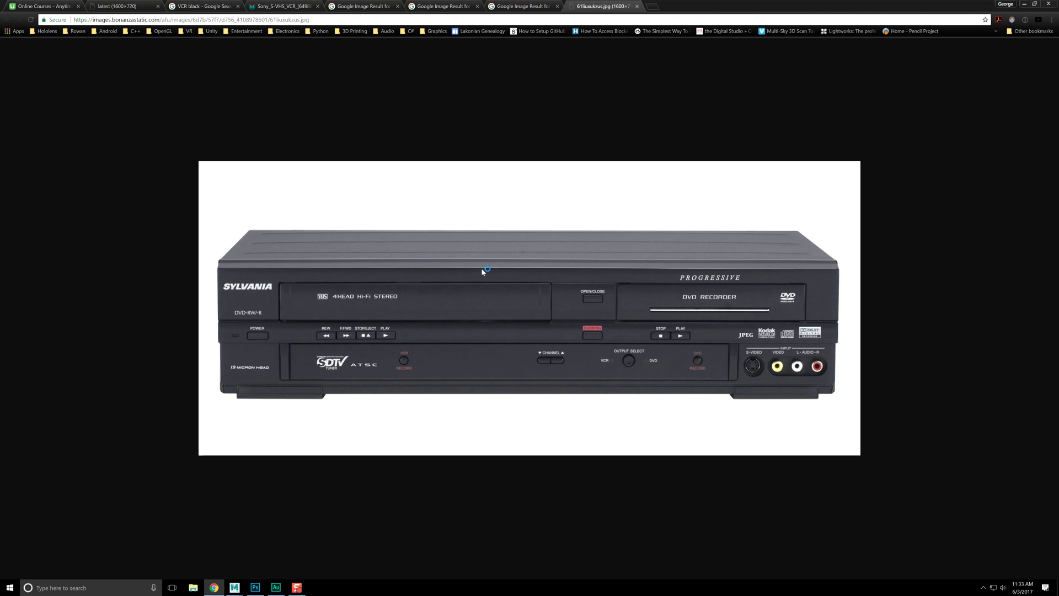
{"action": "right_click", "coordinate": [502, 274]}
{"action": "left_click", "coordinate": [541, 306]}
{"action": "right_click", "coordinate": [531, 271]}
{"action": "left_click", "coordinate": [558, 295]}
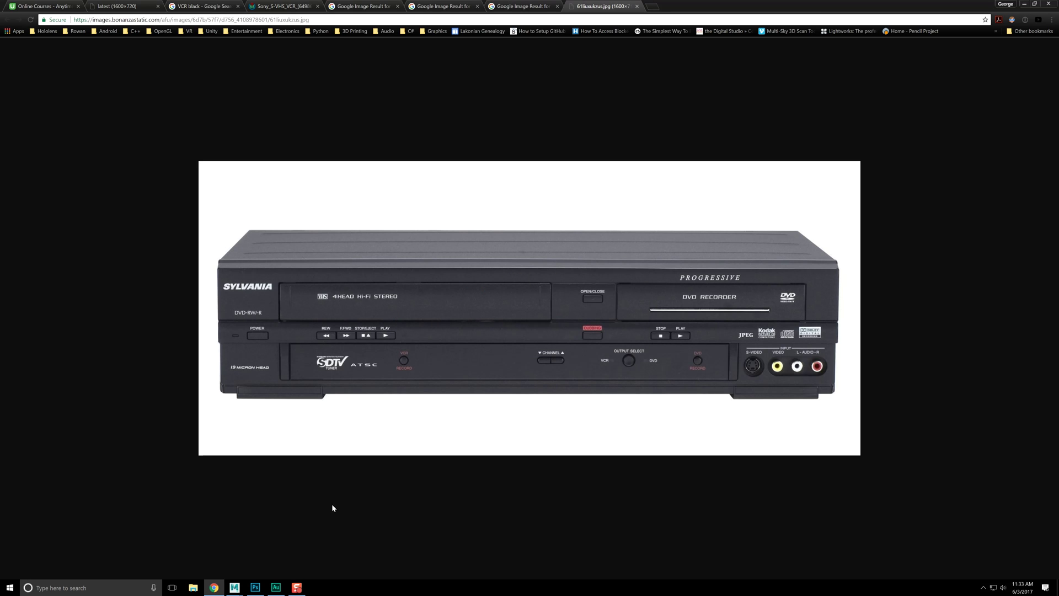
Step: Switch to Photoshop, create a new 10 x 5.625 in document at 72 pixels/inch and activate the Move tool
{"action": "left_click", "coordinate": [259, 589]}
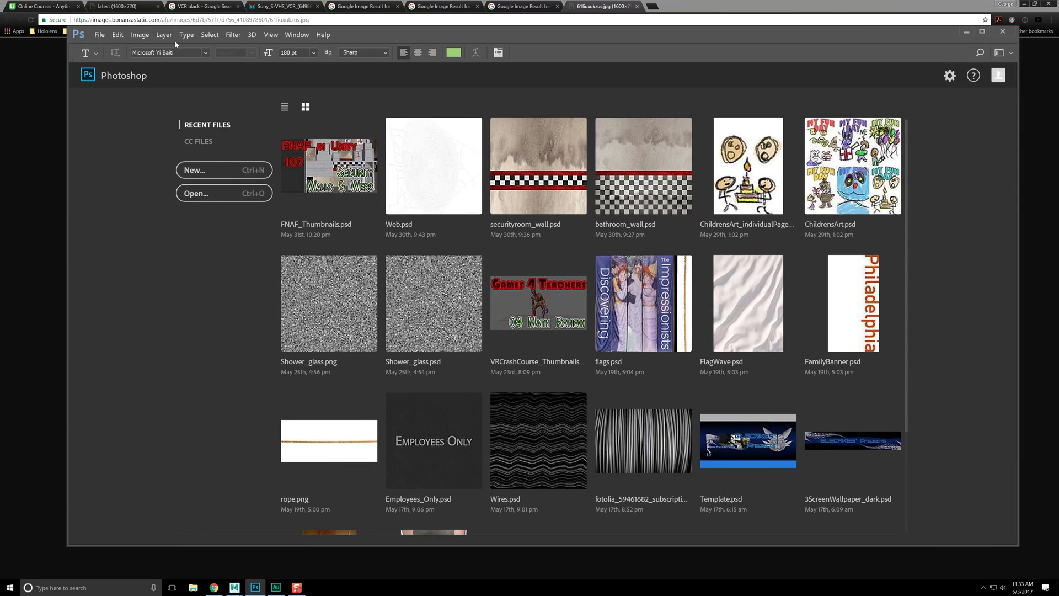
{"action": "left_click", "coordinate": [99, 35]}
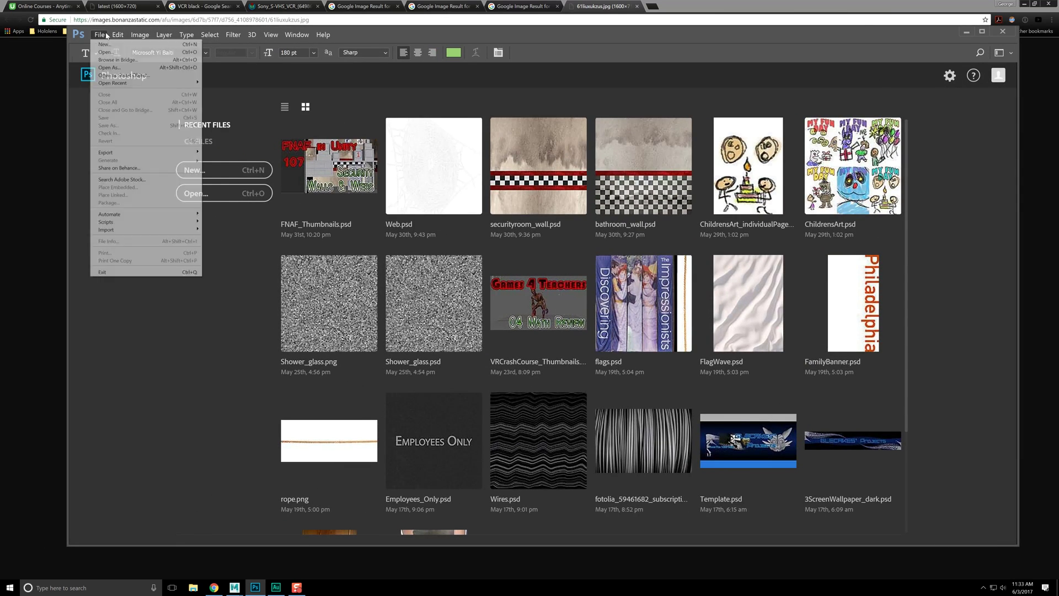
{"action": "left_click", "coordinate": [103, 44]}
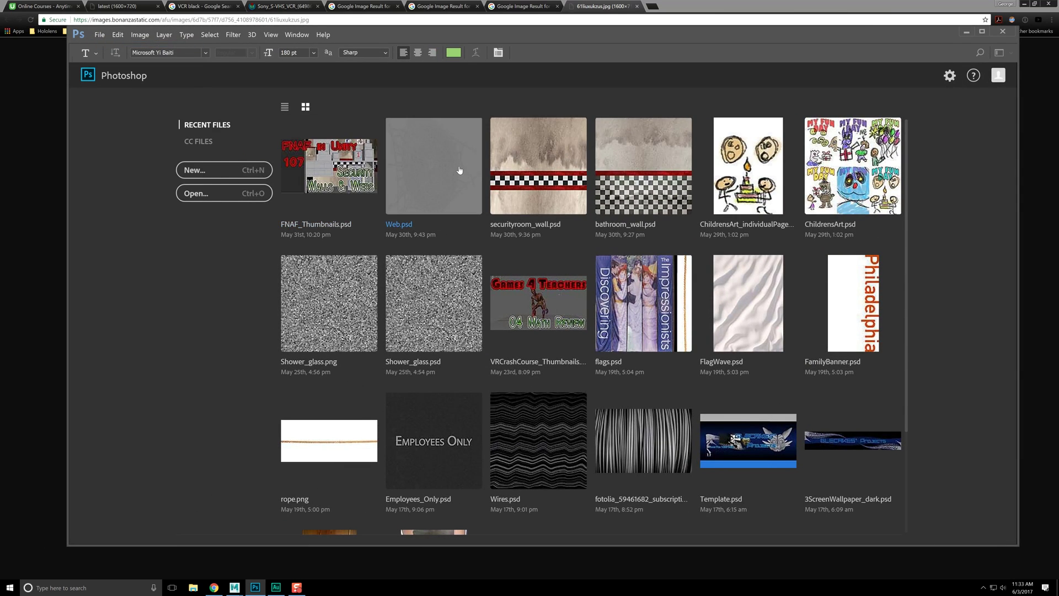
{"action": "left_click", "coordinate": [751, 452]}
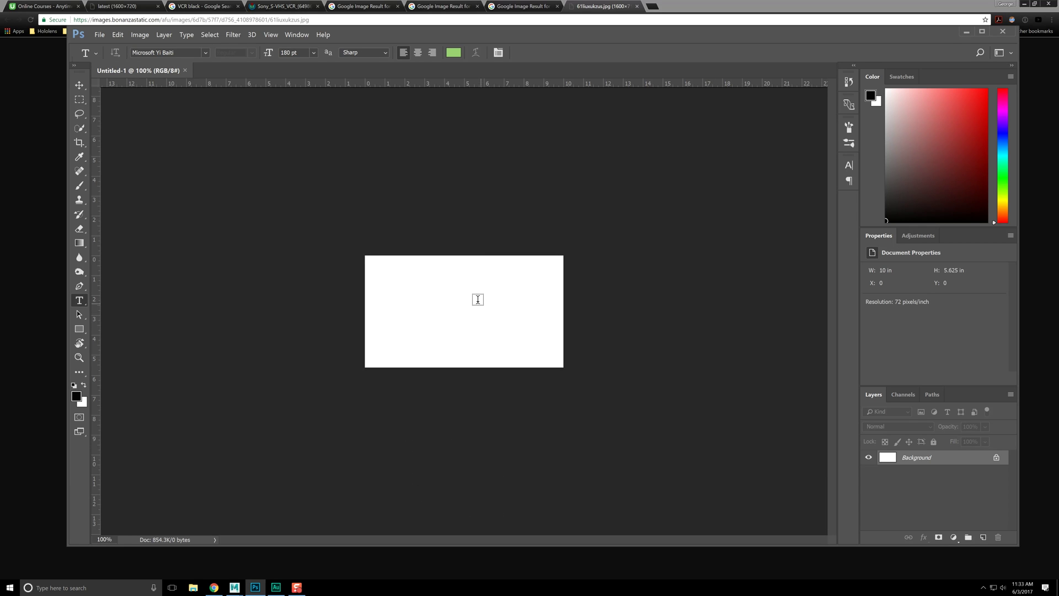
{"action": "left_click", "coordinate": [86, 89]}
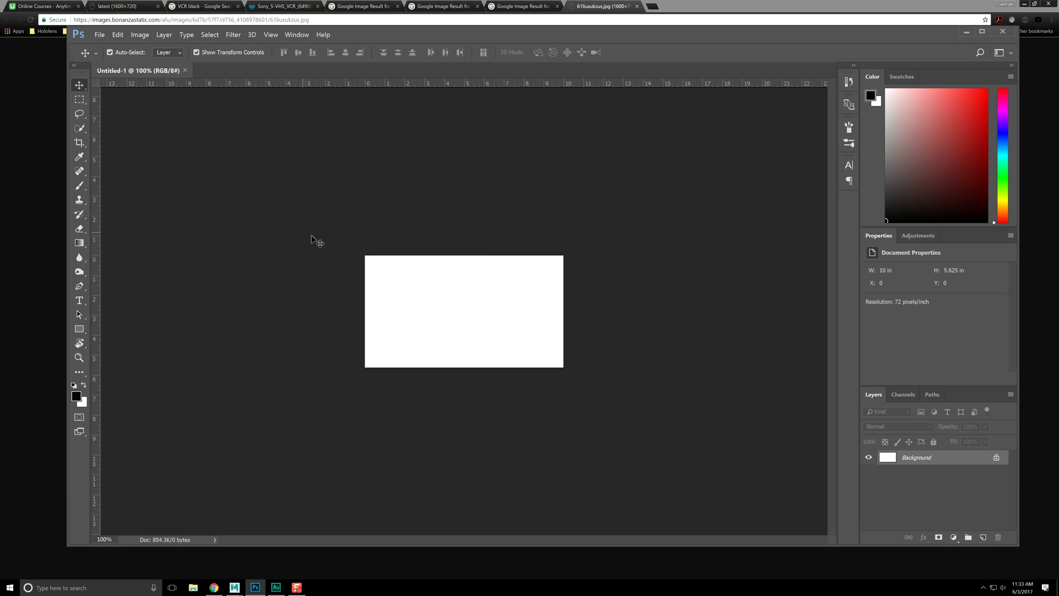
Step: Close the blank document and create two fresh blank 720 x 405 px documents at 72 pixels/inch
{"action": "left_click", "coordinate": [186, 70]}
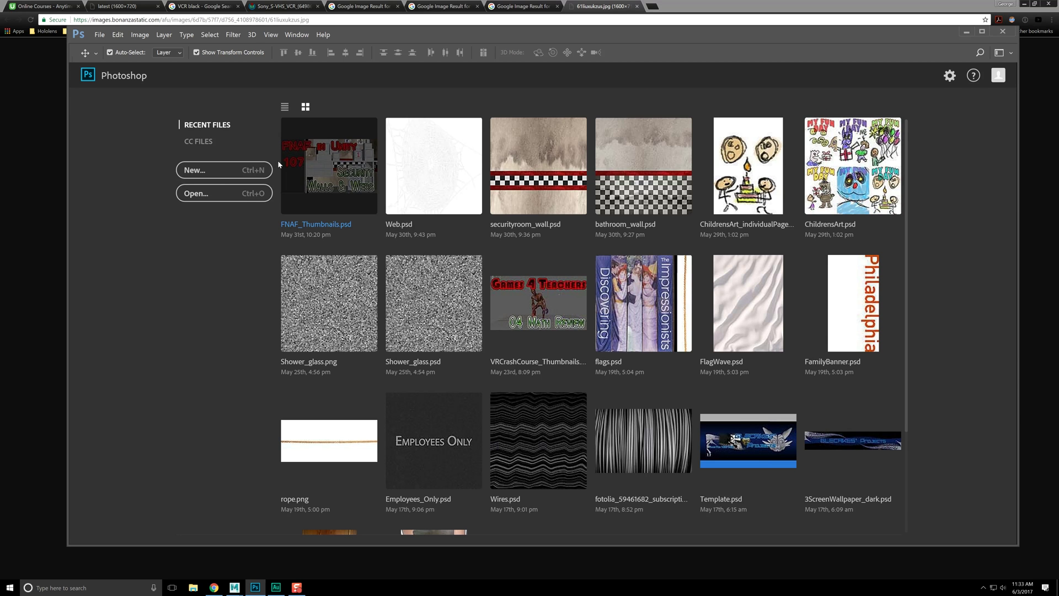
{"action": "key", "text": "ctrl+n"}
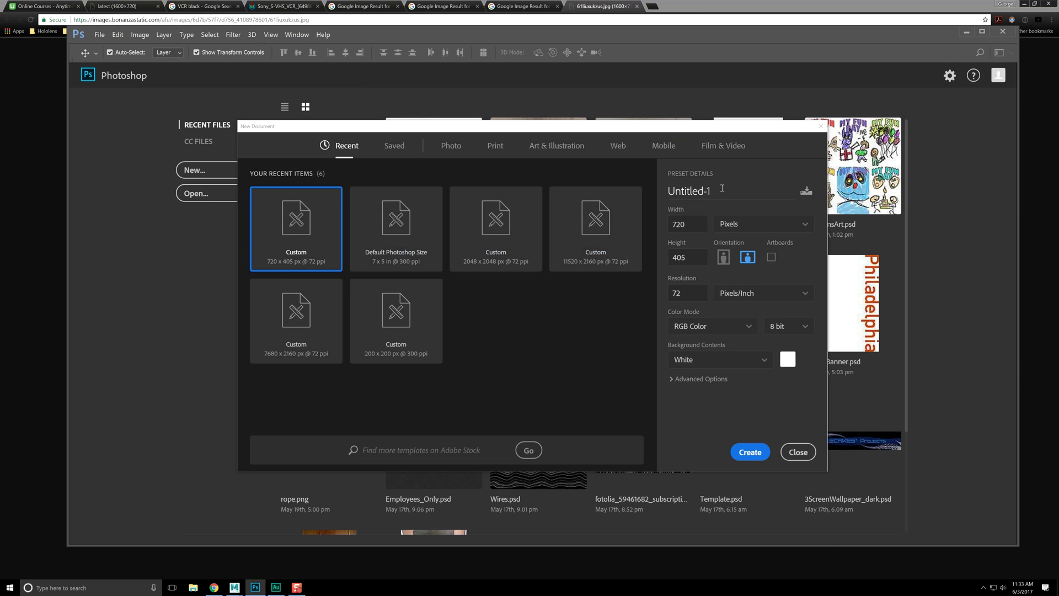
{"action": "double_click", "coordinate": [302, 239]}
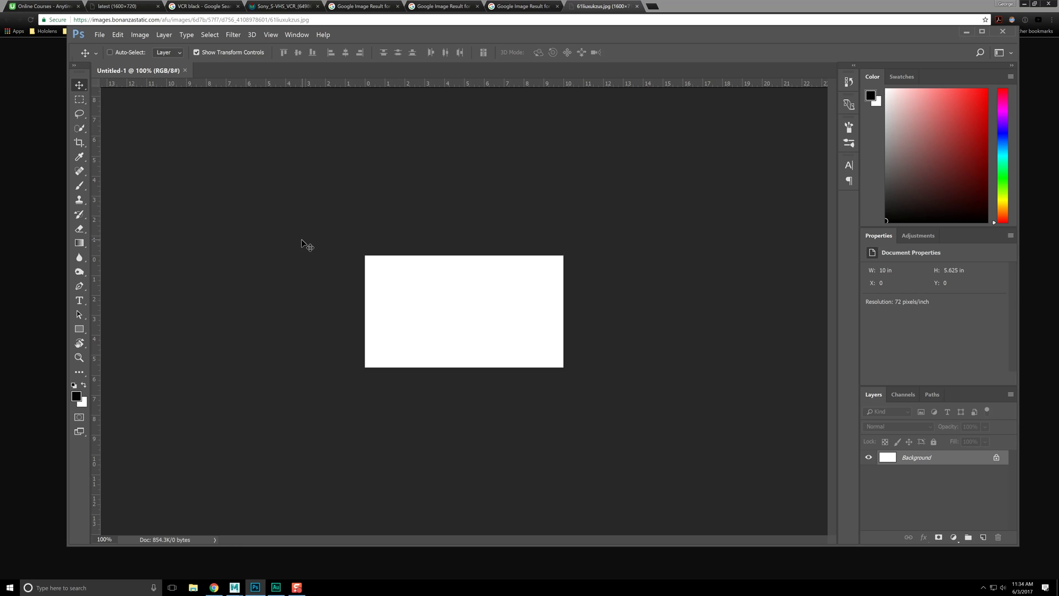
{"action": "key", "text": "ctrl+n"}
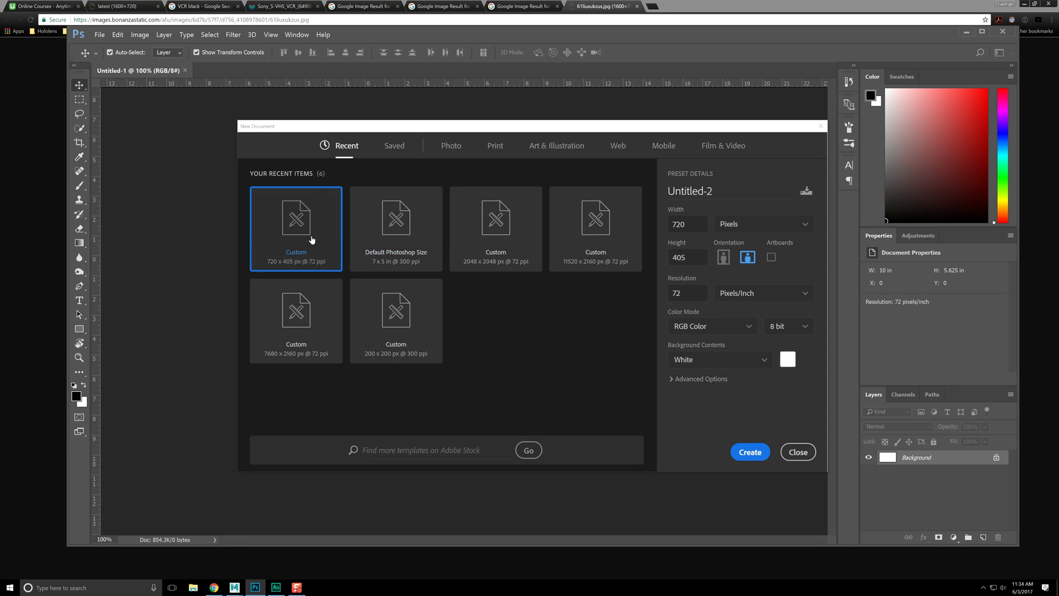
{"action": "left_click", "coordinate": [750, 452]}
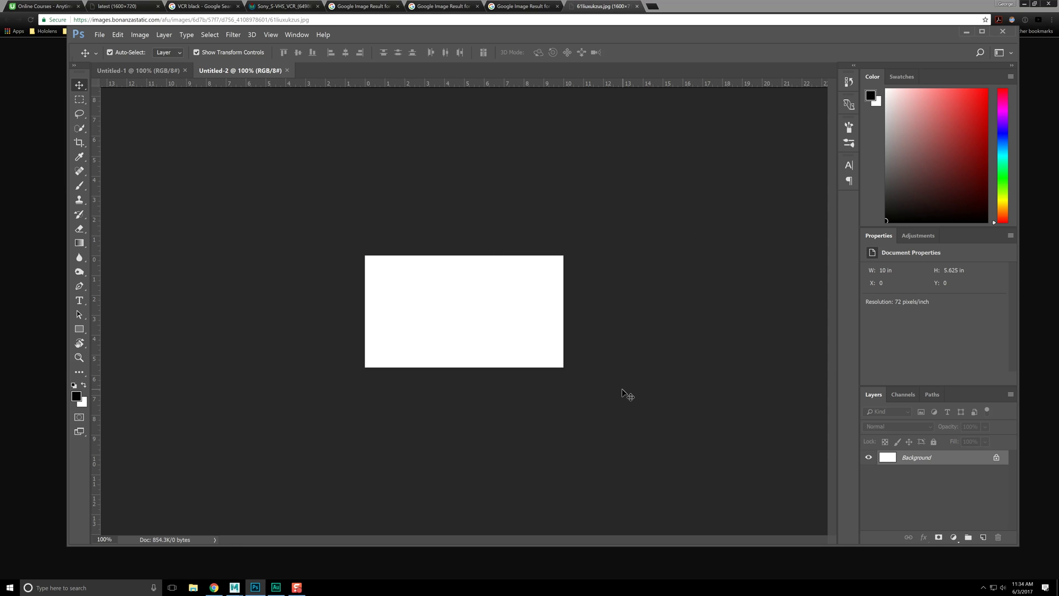
Step: Copy the Sylvania DVD/VCR recorder image from the browser again and paste it into the newest Photoshop document
{"action": "left_click", "coordinate": [709, 21]}
{"action": "right_click", "coordinate": [450, 247]}
{"action": "left_click", "coordinate": [474, 279]}
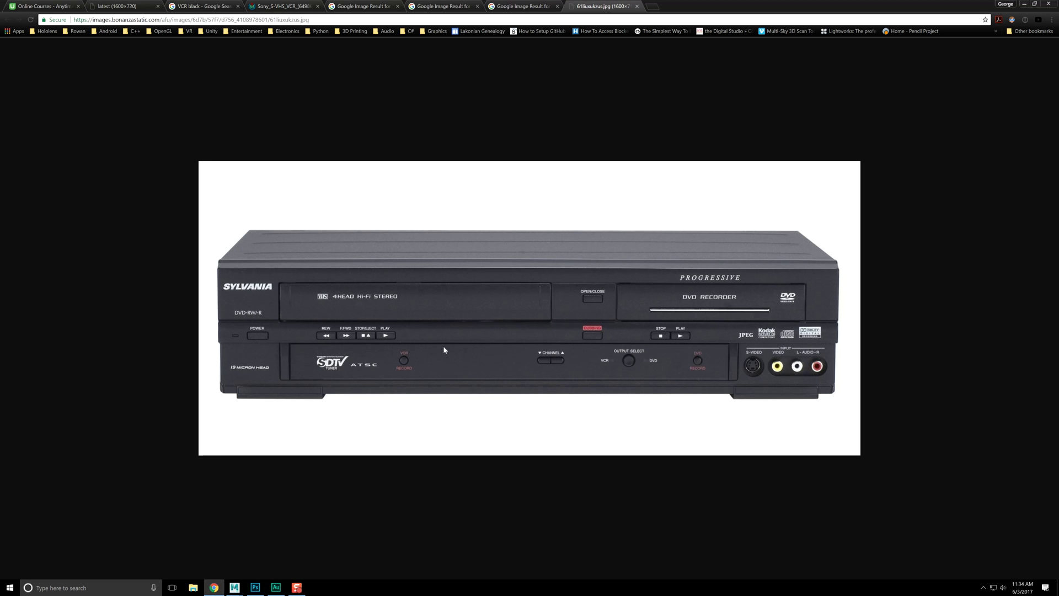
{"action": "left_click", "coordinate": [264, 588]}
{"action": "key", "text": "ctrl+v"}
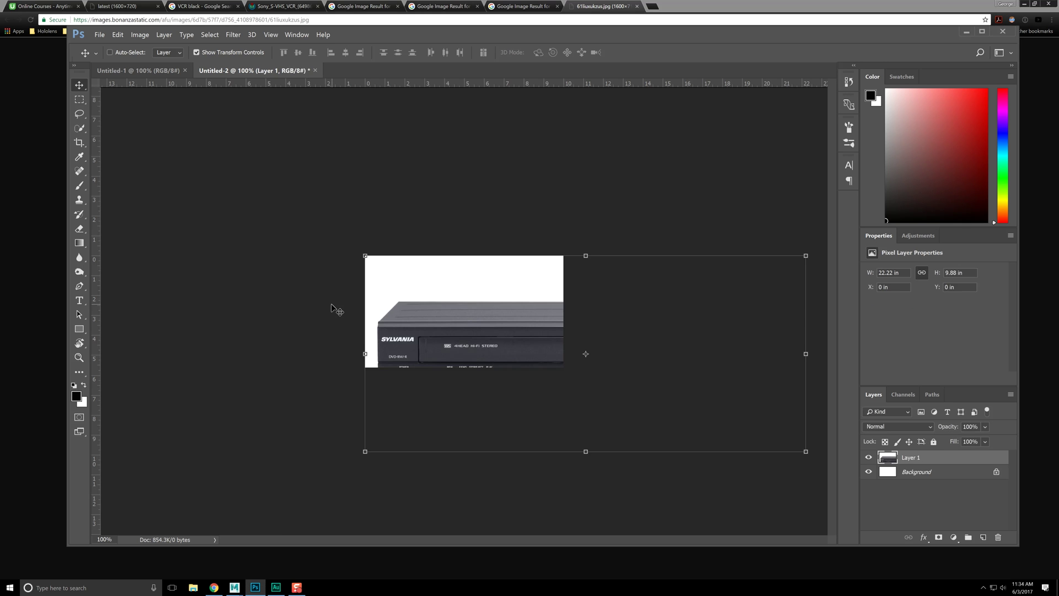
Step: Create a 1600 x 711 px document from the clipboard preset and paste the recorder image into it
{"action": "key", "text": "ctrl+n"}
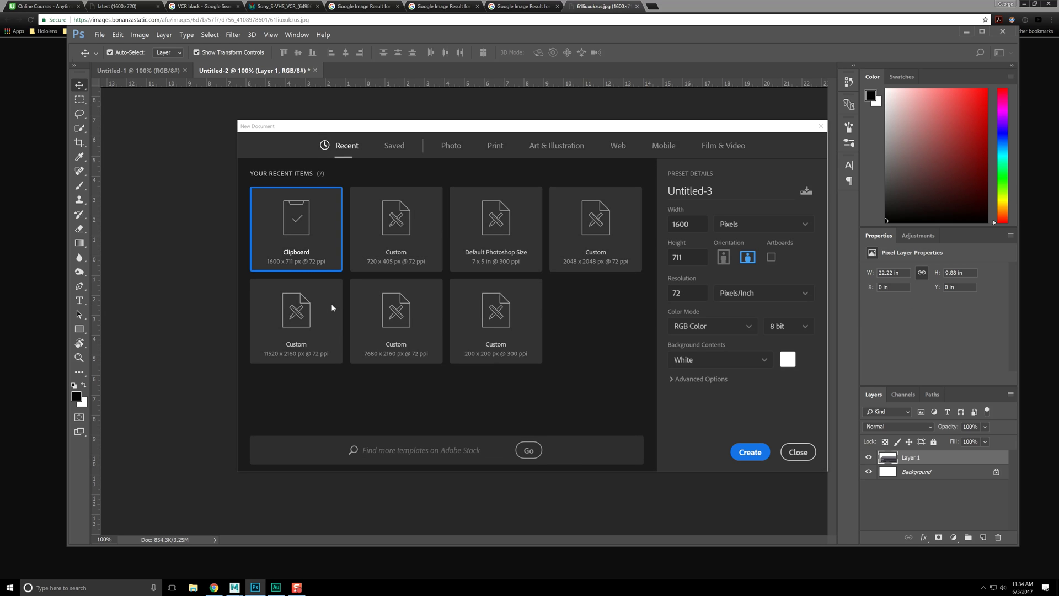
{"action": "key", "text": "Return"}
{"action": "key", "text": "ctrl+v"}
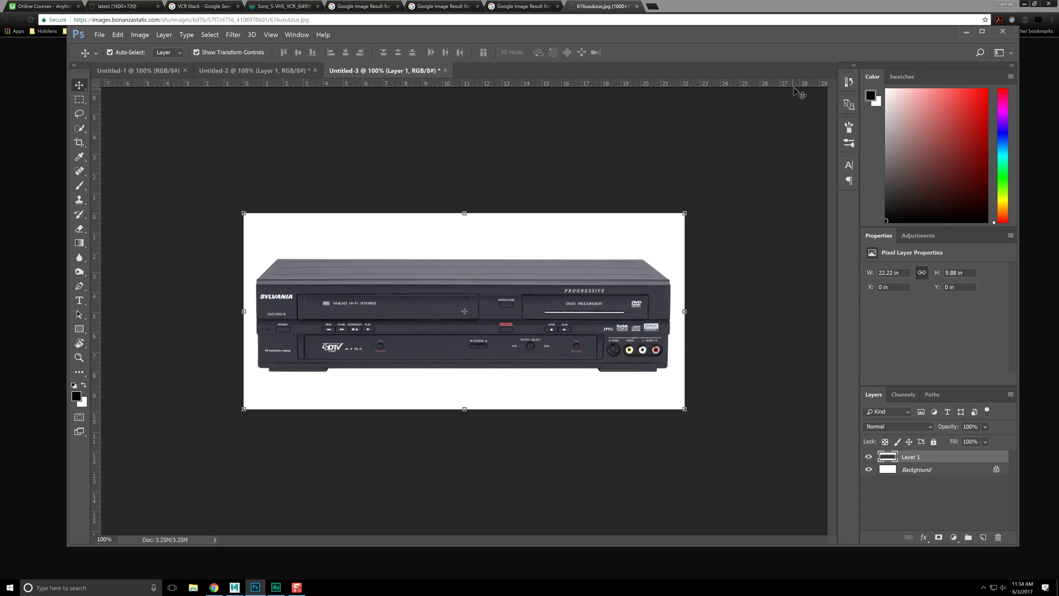
Step: Switch to Maya and remove the SettingsMenu and StartMenu screen planes from the monitors near the drink cup
{"action": "left_click", "coordinate": [966, 32]}
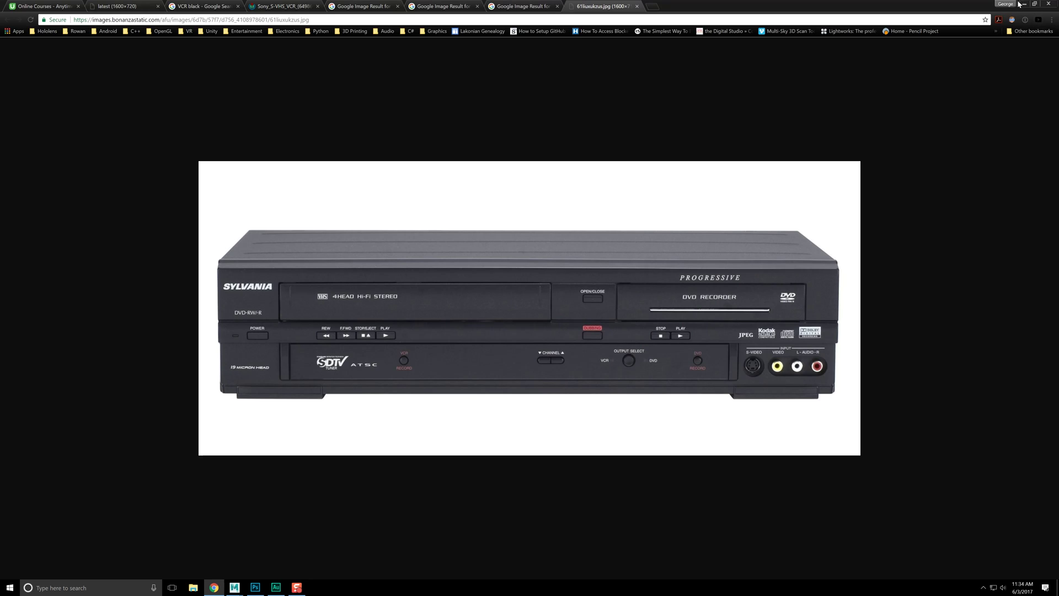
{"action": "left_click", "coordinate": [1022, 4]}
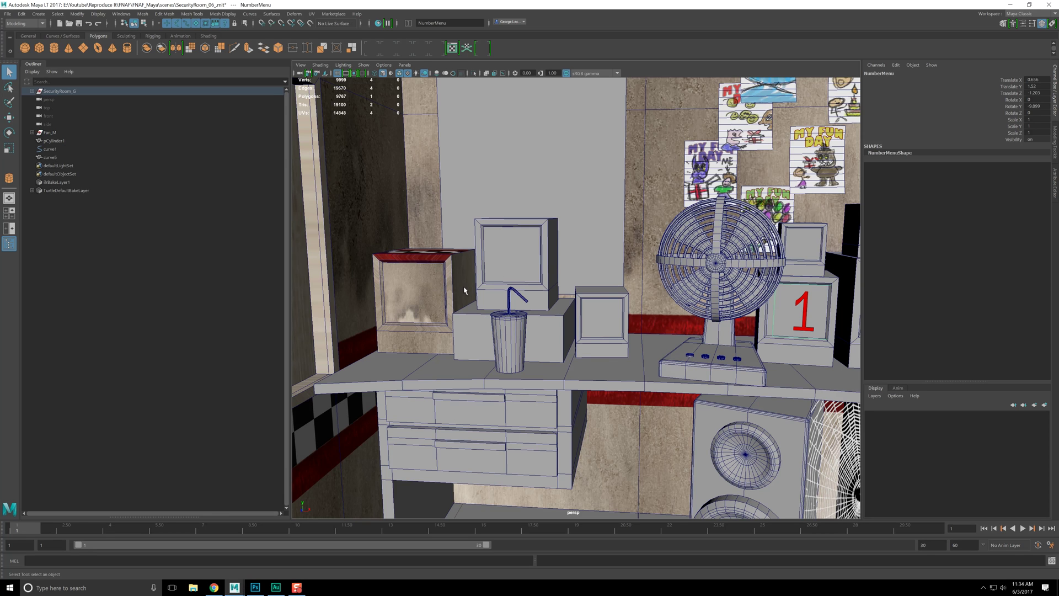
{"action": "middle_click_drag", "start_coordinate": [657, 348], "coordinate": [526, 331], "text": "alt"}
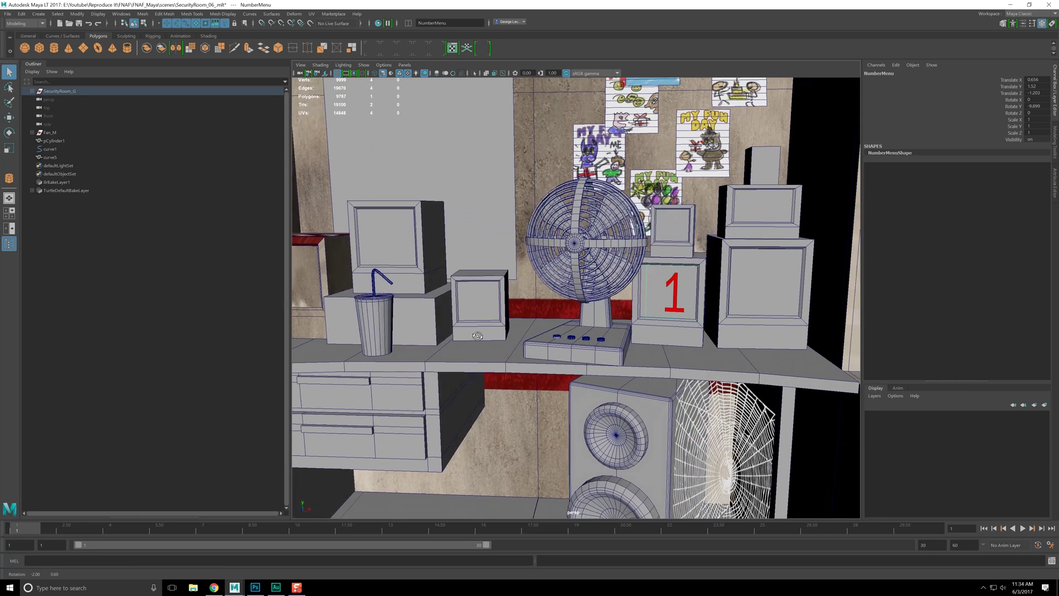
{"action": "left_click_drag", "start_coordinate": [526, 331], "coordinate": [550, 332], "text": "alt"}
{"action": "middle_click_drag", "start_coordinate": [550, 333], "coordinate": [707, 347], "text": "alt"}
{"action": "left_click", "coordinate": [439, 292]}
{"action": "mouse_move", "coordinate": [529, 278]}
{"action": "left_mouse_down", "text": "alt"}
{"action": "mouse_move", "coordinate": [520, 284]}
{"action": "mouse_move", "coordinate": [528, 280]}
{"action": "left_mouse_up", "text": "alt"}
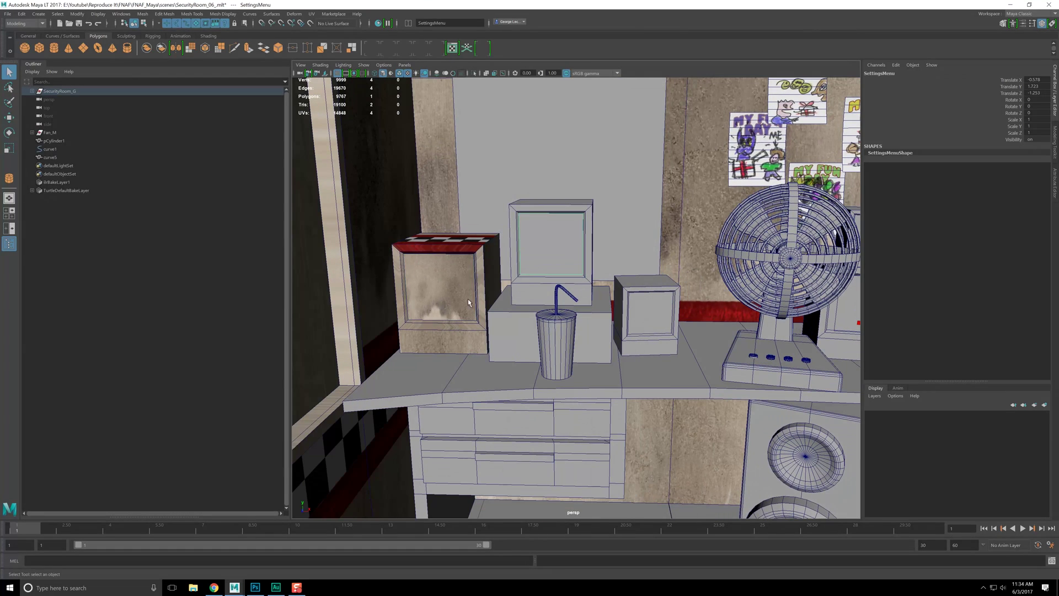
{"action": "left_click", "coordinate": [548, 270]}
{"action": "left_click", "coordinate": [474, 310], "text": "shift"}
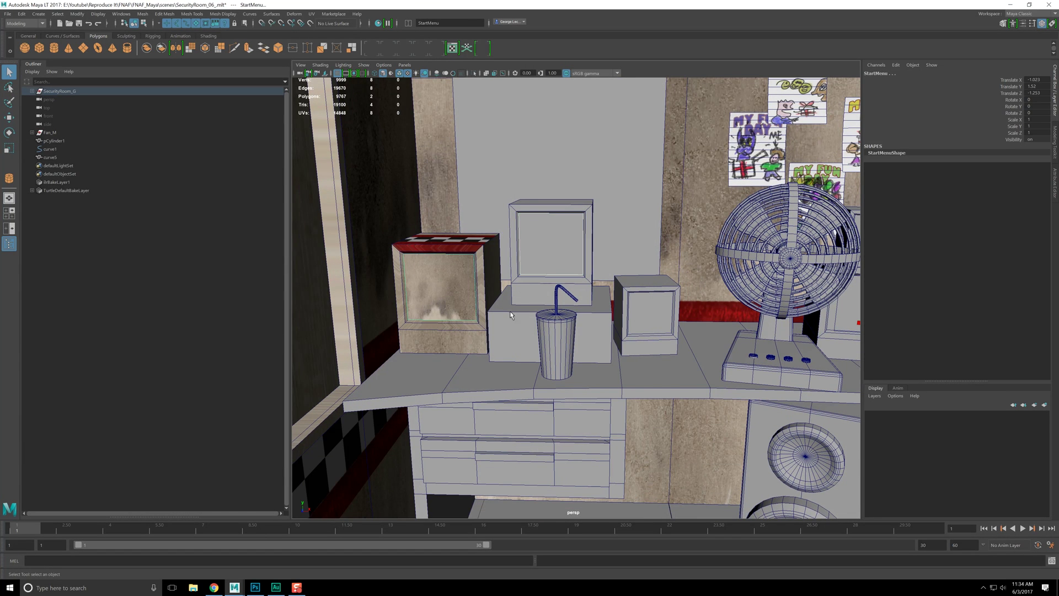
Step: Go through the other desk monitors for leftover screen planes and remove the NumberMenu plane beside the fan
{"action": "left_click", "coordinate": [660, 319]}
{"action": "left_click_drag", "start_coordinate": [660, 319], "coordinate": [439, 257], "text": "alt"}
{"action": "left_click", "coordinate": [438, 257]}
{"action": "left_click", "coordinate": [337, 296], "text": "shift"}
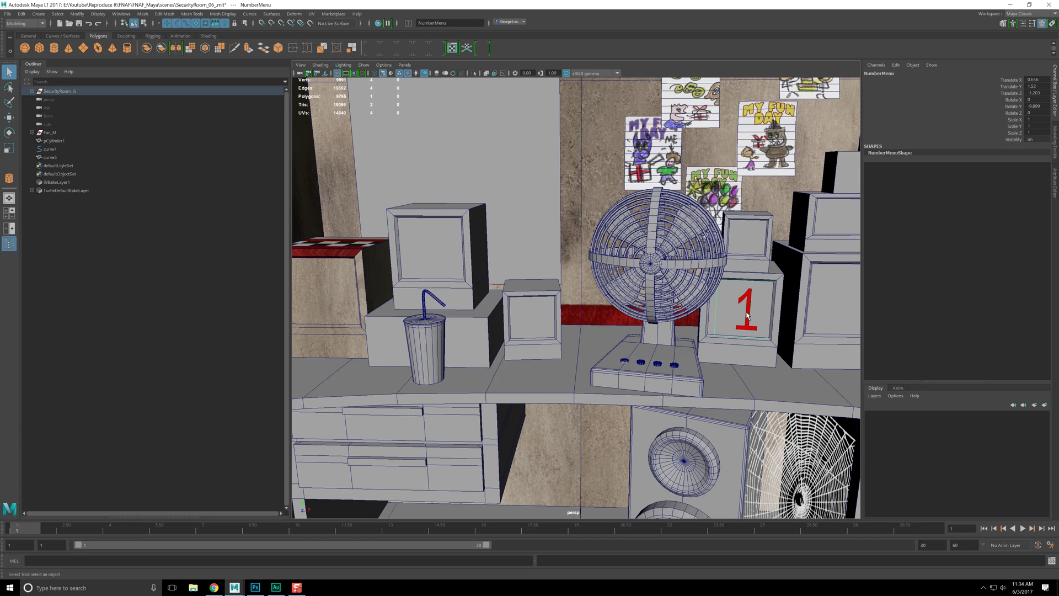
{"action": "left_click", "coordinate": [740, 236]}
{"action": "left_click_drag", "start_coordinate": [817, 295], "coordinate": [797, 296], "text": "alt"}
{"action": "left_click", "coordinate": [820, 228]}
{"action": "left_click_drag", "start_coordinate": [823, 287], "coordinate": [668, 249], "text": "alt"}
Step: Select the wall-textured monitor body at the window end of the desk and frame it up close
{"action": "left_click", "coordinate": [537, 284]}
{"action": "key", "text": "f"}
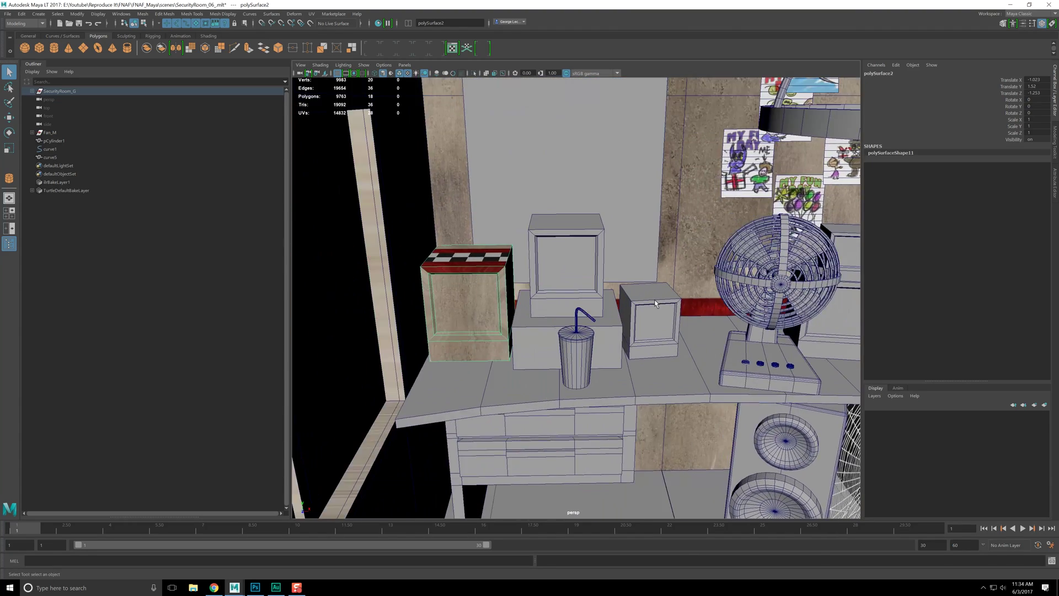
{"action": "scroll", "coordinate": [563, 336], "scroll_direction": "up", "scroll_amount": 5}
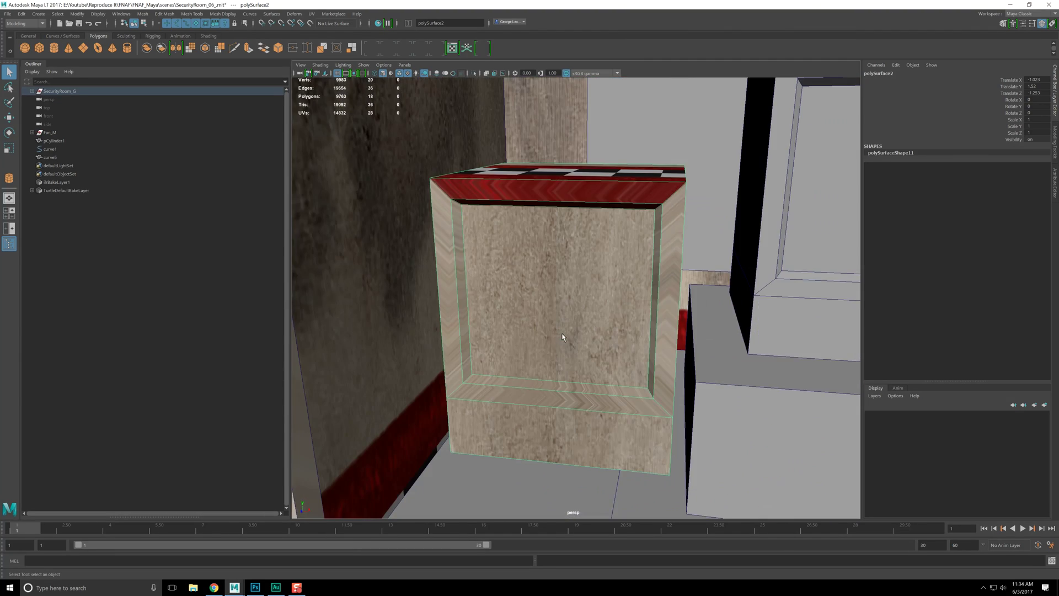
{"action": "scroll", "coordinate": [562, 342], "scroll_direction": "down", "scroll_amount": 3}
{"action": "mouse_move", "coordinate": [562, 343]}
{"action": "left_mouse_down", "text": "alt"}
{"action": "mouse_move", "coordinate": [528, 318]}
{"action": "mouse_move", "coordinate": [570, 325]}
{"action": "left_mouse_up", "text": "alt"}
{"action": "right_click", "coordinate": [571, 285]}
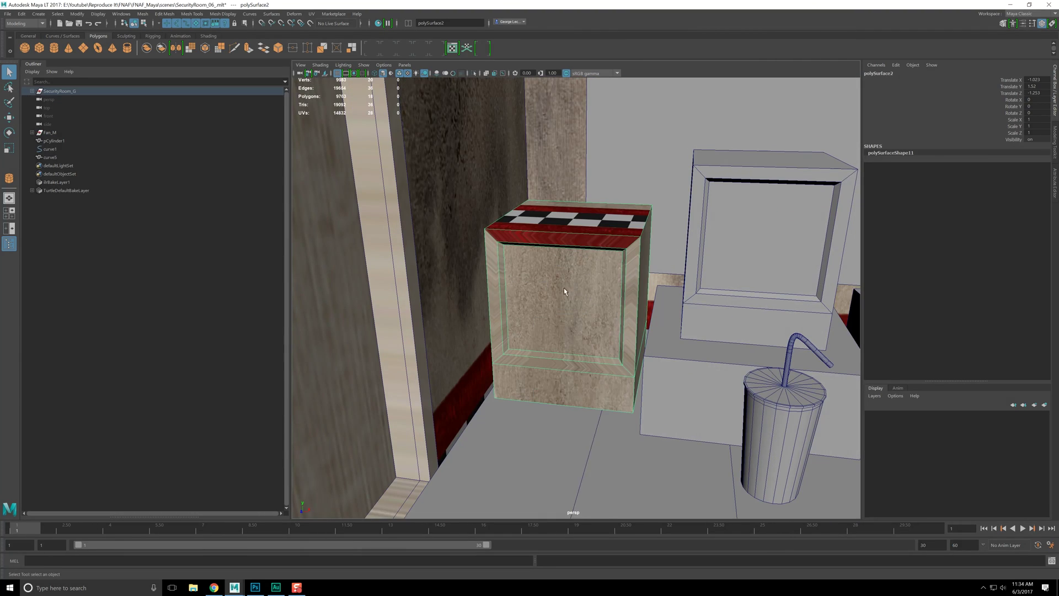
Step: Compare the monitor model in Maya with the security office reference picture in the browser
{"action": "left_click", "coordinate": [215, 587]}
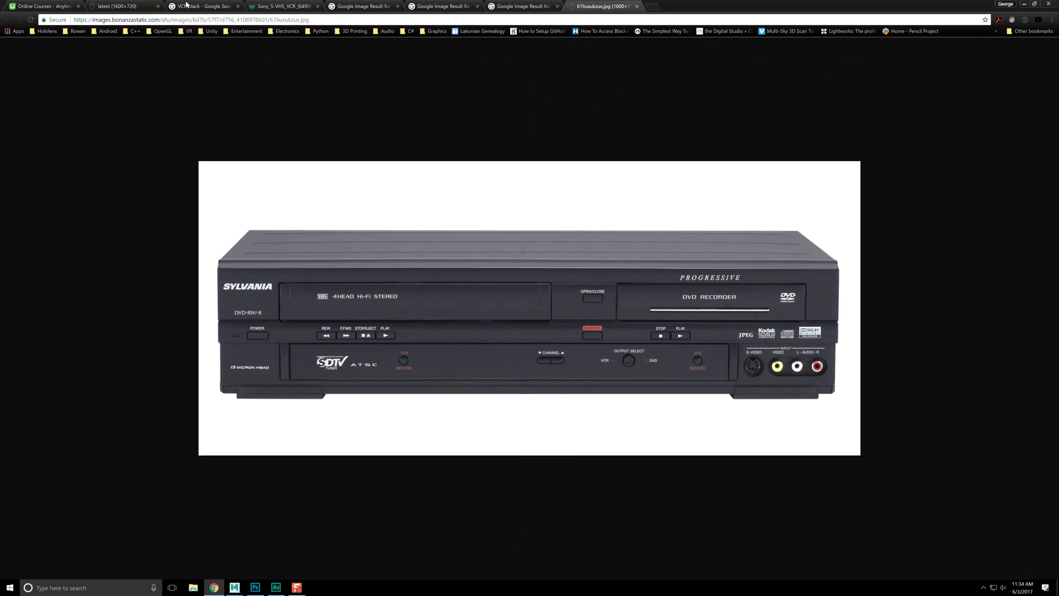
{"action": "left_click", "coordinate": [133, 6]}
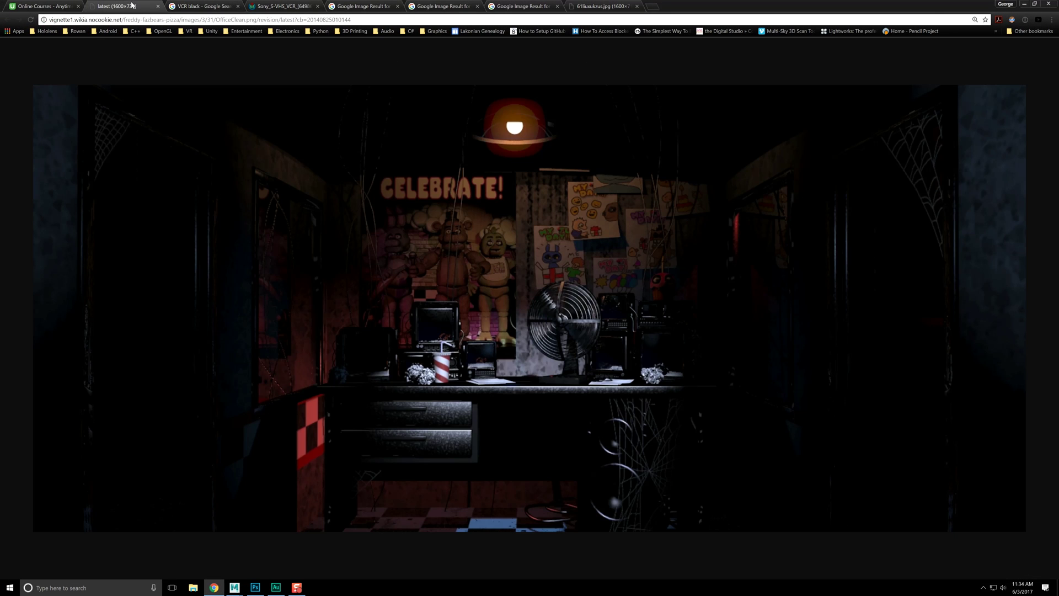
{"action": "left_click", "coordinate": [1024, 4]}
{"action": "left_click_drag", "start_coordinate": [607, 306], "coordinate": [529, 331], "text": "alt"}
{"action": "right_click_drag", "start_coordinate": [564, 288], "coordinate": [575, 267]}
{"action": "double_click", "coordinate": [610, 254]}
{"action": "left_click_drag", "start_coordinate": [541, 413], "coordinate": [543, 371], "text": "alt"}
{"action": "right_click_drag", "start_coordinate": [543, 371], "coordinate": [331, 475], "text": "alt"}
{"action": "left_click", "coordinate": [214, 587]}
{"action": "left_click", "coordinate": [1024, 5]}
Step: Bevel the upper corner edges of the wall-textured monitor's front frame with a fraction of 0.1 and 3 segments
{"action": "left_click_drag", "start_coordinate": [563, 276], "coordinate": [532, 253], "text": "alt"}
{"action": "right_click_drag", "start_coordinate": [532, 253], "coordinate": [534, 276], "text": "alt"}
{"action": "middle_click_drag", "start_coordinate": [534, 276], "coordinate": [528, 290], "text": "alt"}
{"action": "left_click_drag", "start_coordinate": [528, 290], "coordinate": [541, 273], "text": "alt"}
{"action": "right_click_drag", "start_coordinate": [540, 273], "coordinate": [466, 236]}
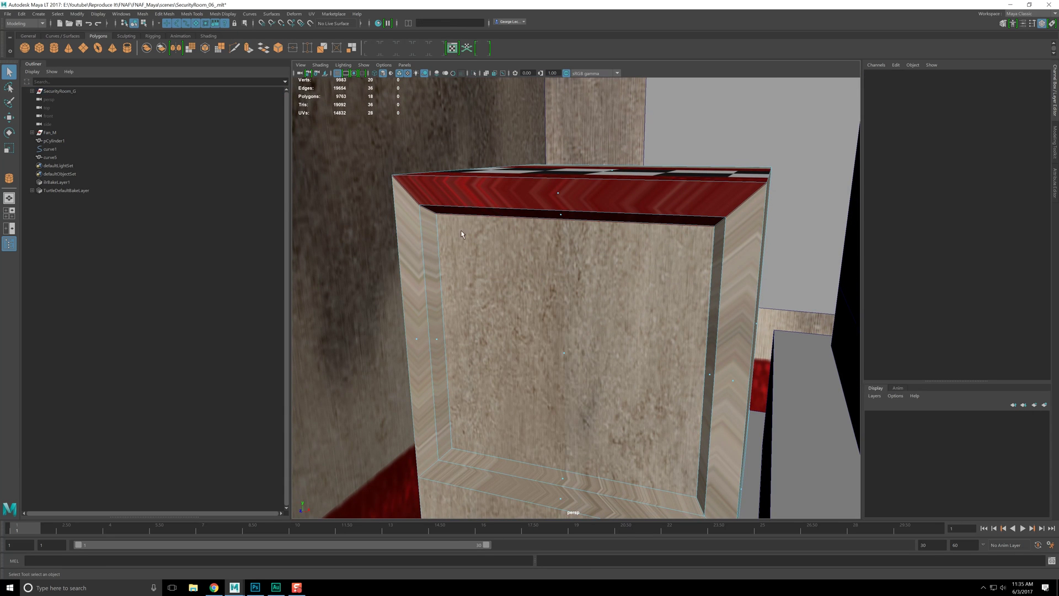
{"action": "right_click_drag", "start_coordinate": [423, 210], "coordinate": [420, 187]}
{"action": "left_click", "coordinate": [752, 209]}
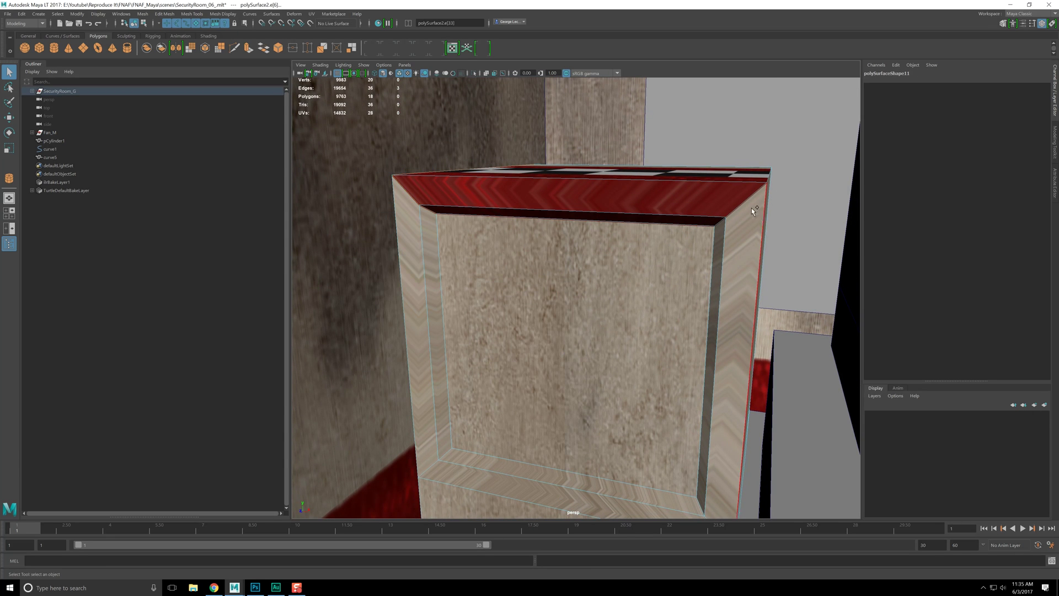
{"action": "right_click_drag", "start_coordinate": [743, 200], "coordinate": [685, 279], "text": "alt"}
{"action": "left_click_drag", "start_coordinate": [685, 279], "coordinate": [536, 254], "text": "alt"}
{"action": "left_click_drag", "start_coordinate": [551, 307], "coordinate": [591, 273], "text": "alt"}
{"action": "right_click_drag", "start_coordinate": [709, 175], "coordinate": [754, 180], "text": "shift"}
{"action": "left_click_drag", "start_coordinate": [700, 229], "coordinate": [701, 223], "text": "alt"}
{"action": "mouse_move", "coordinate": [728, 307]}
{"action": "left_mouse_down"}
{"action": "mouse_move", "coordinate": [711, 307]}
{"action": "mouse_move", "coordinate": [730, 313]}
{"action": "left_mouse_up"}
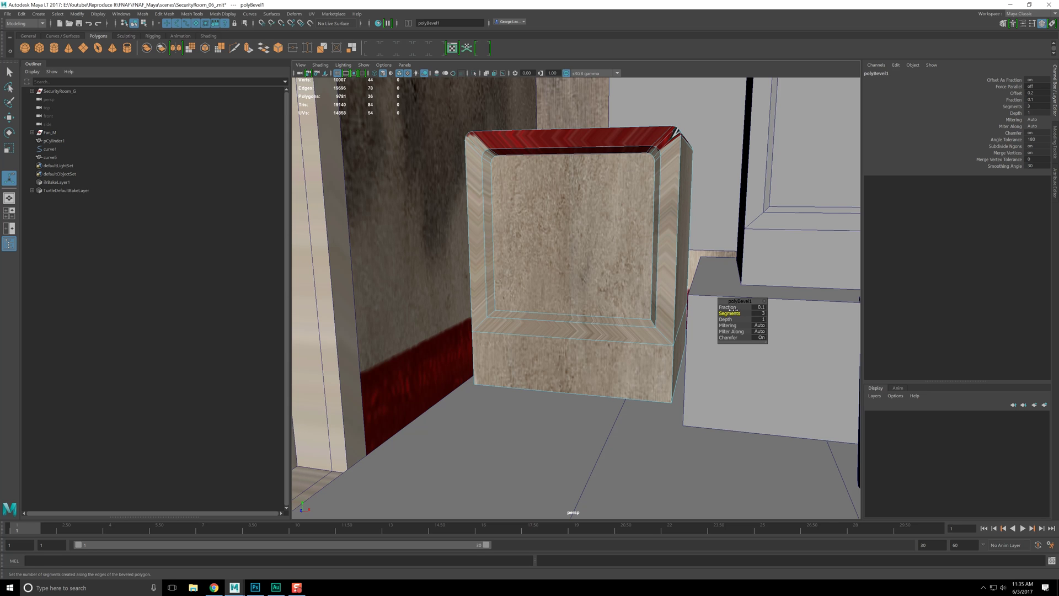
{"action": "left_click_drag", "start_coordinate": [734, 308], "coordinate": [733, 309]}
Step: Try to bevel the lower corner edges of the monitor's screen frame with a fraction of 0.2 and 3 segments
{"action": "left_click_drag", "start_coordinate": [592, 228], "coordinate": [653, 308], "text": "alt"}
{"action": "left_click", "coordinate": [673, 332]}
{"action": "left_click", "coordinate": [513, 318], "text": "shift"}
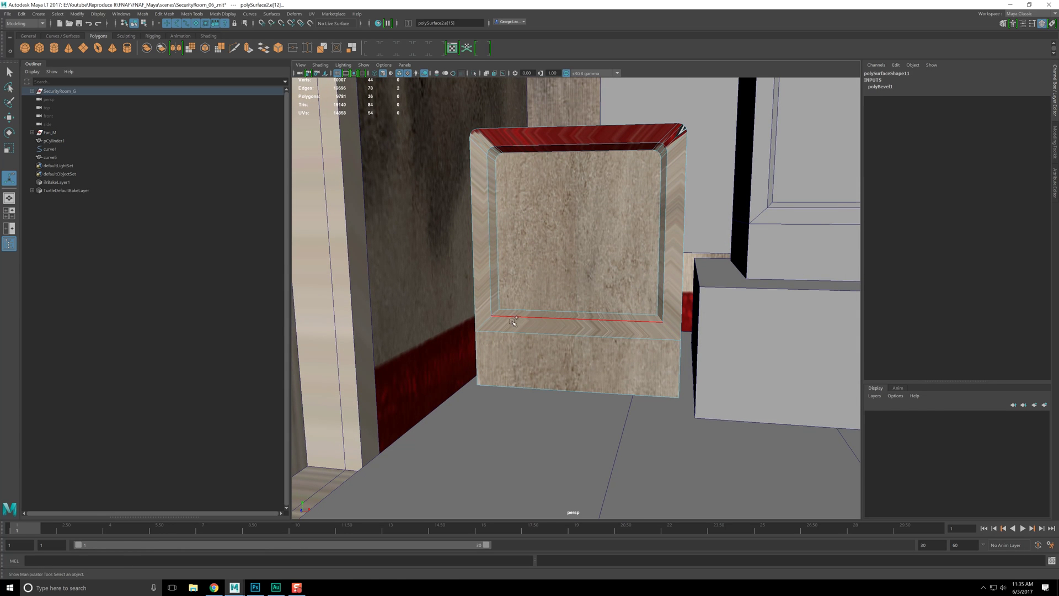
{"action": "left_click", "coordinate": [491, 320], "text": "shift"}
{"action": "left_click_drag", "start_coordinate": [491, 320], "coordinate": [686, 319], "text": "alt"}
{"action": "right_click_drag", "start_coordinate": [686, 319], "coordinate": [715, 317], "text": "shift"}
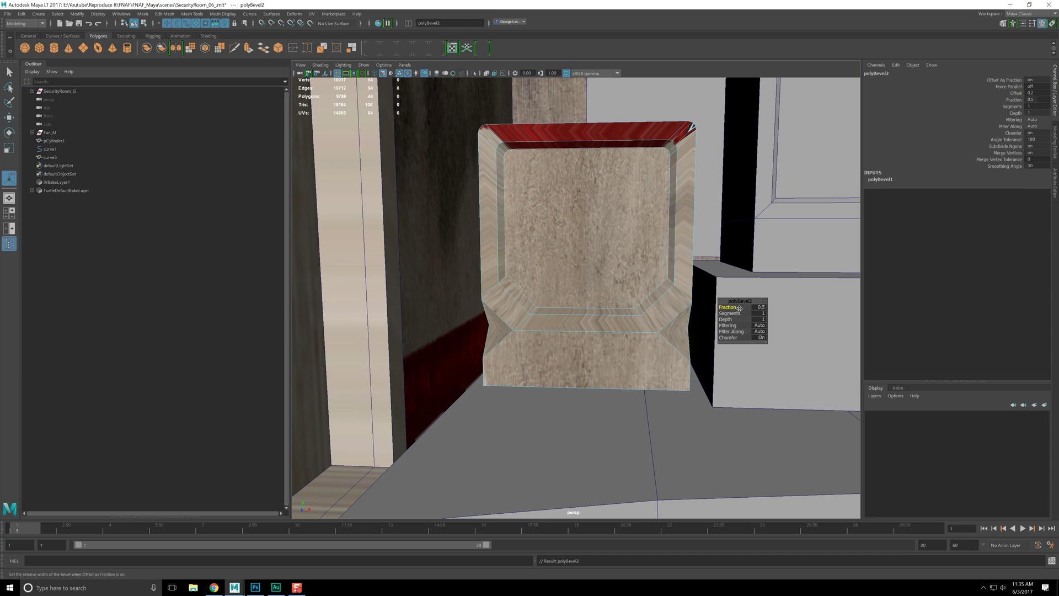
{"action": "left_click_drag", "start_coordinate": [727, 306], "coordinate": [712, 307]}
{"action": "middle_click_drag", "start_coordinate": [727, 313], "coordinate": [729, 313]}
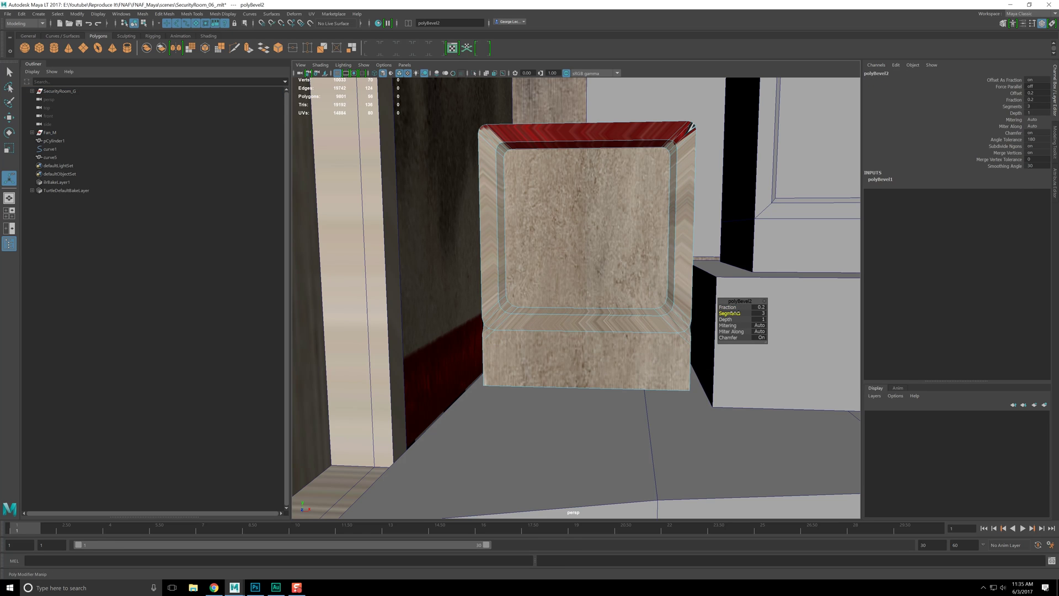
{"action": "middle_click_drag", "start_coordinate": [733, 313], "coordinate": [740, 313]}
Step: Inspect the lower frame corners and undo their bevel
{"action": "left_click_drag", "start_coordinate": [690, 317], "coordinate": [585, 338], "text": "alt"}
{"action": "right_click_drag", "start_coordinate": [585, 338], "coordinate": [623, 339], "text": "alt"}
{"action": "middle_click_drag", "start_coordinate": [624, 339], "coordinate": [519, 298], "text": "alt"}
{"action": "left_click_drag", "start_coordinate": [518, 298], "coordinate": [600, 340], "text": "alt"}
{"action": "key", "text": "ctrl+z"}
Step: Select the lower inner corner edges of the monitor's screen recess and bevel them with a fraction of 0.3 and 3 segments
{"action": "right_click_drag", "start_coordinate": [601, 341], "coordinate": [668, 337], "text": "alt"}
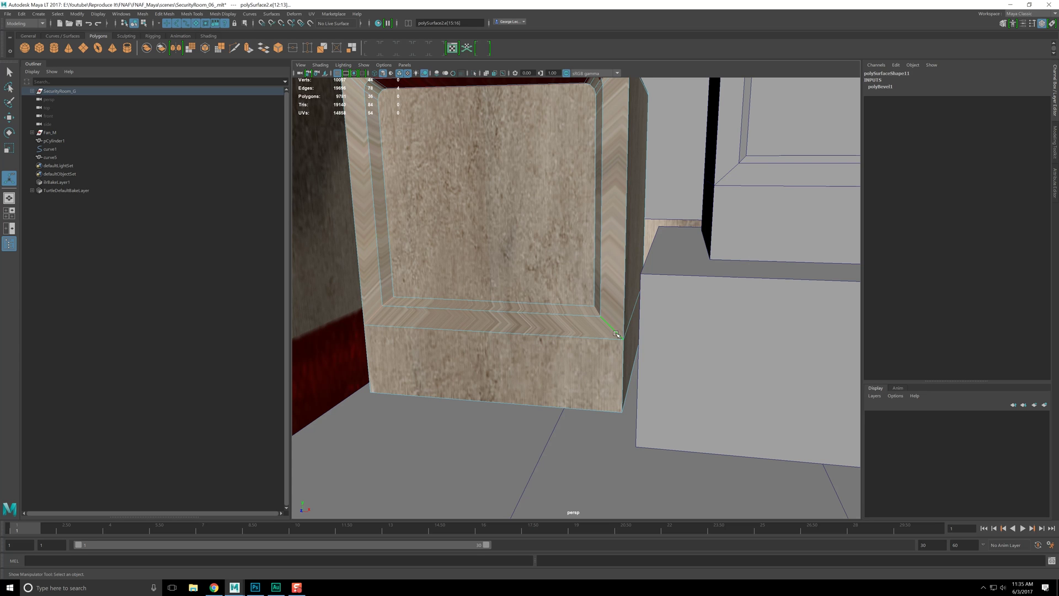
{"action": "left_click_drag", "start_coordinate": [616, 338], "coordinate": [594, 338], "text": "alt"}
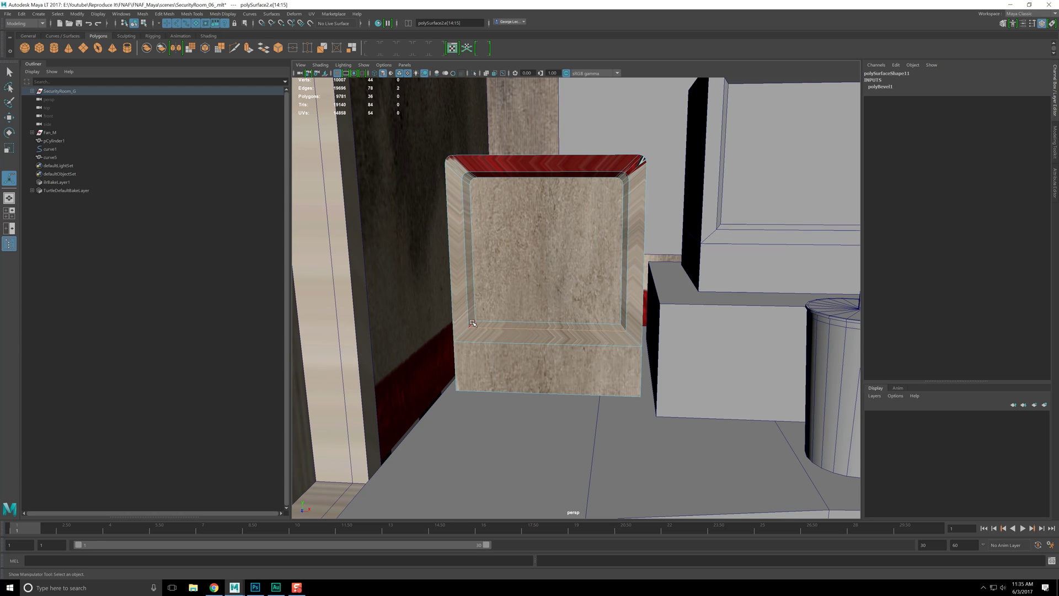
{"action": "left_click_drag", "start_coordinate": [509, 334], "coordinate": [609, 340], "text": "alt"}
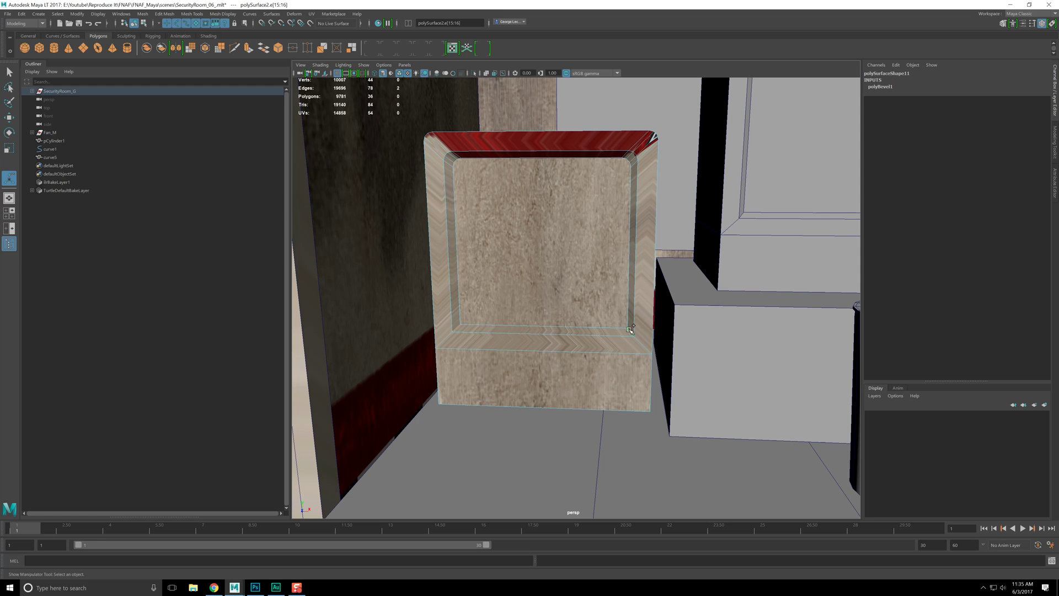
{"action": "right_click_drag", "start_coordinate": [633, 363], "coordinate": [662, 350], "text": "shift"}
{"action": "left_click_drag", "start_coordinate": [730, 313], "coordinate": [731, 314]}
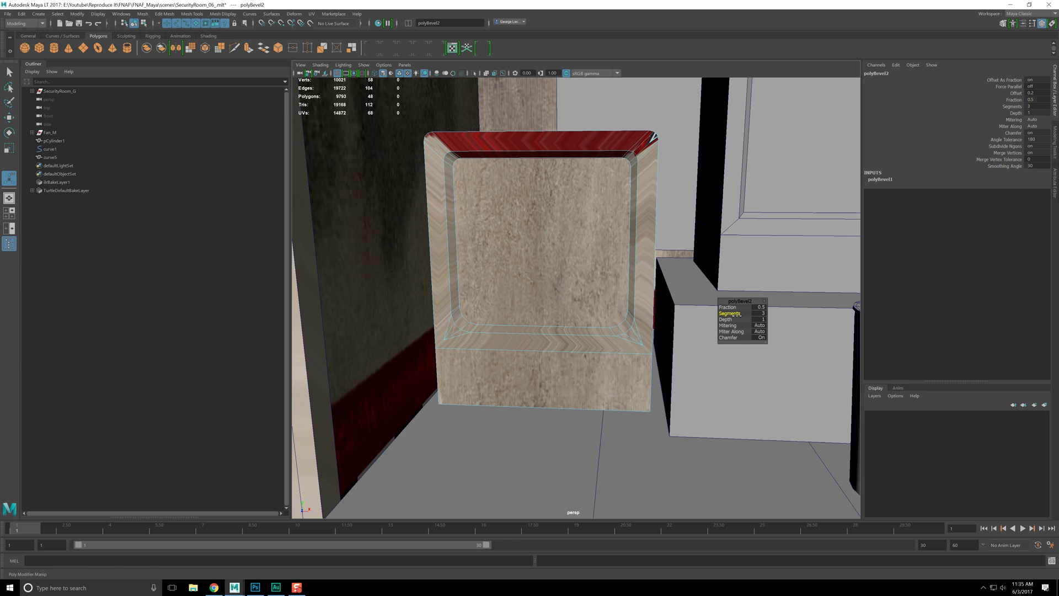
{"action": "left_click_drag", "start_coordinate": [728, 307], "coordinate": [729, 308]}
{"action": "left_click_drag", "start_coordinate": [597, 412], "coordinate": [580, 414], "text": "alt"}
{"action": "scroll", "coordinate": [580, 414], "scroll_direction": "down", "scroll_amount": 3}
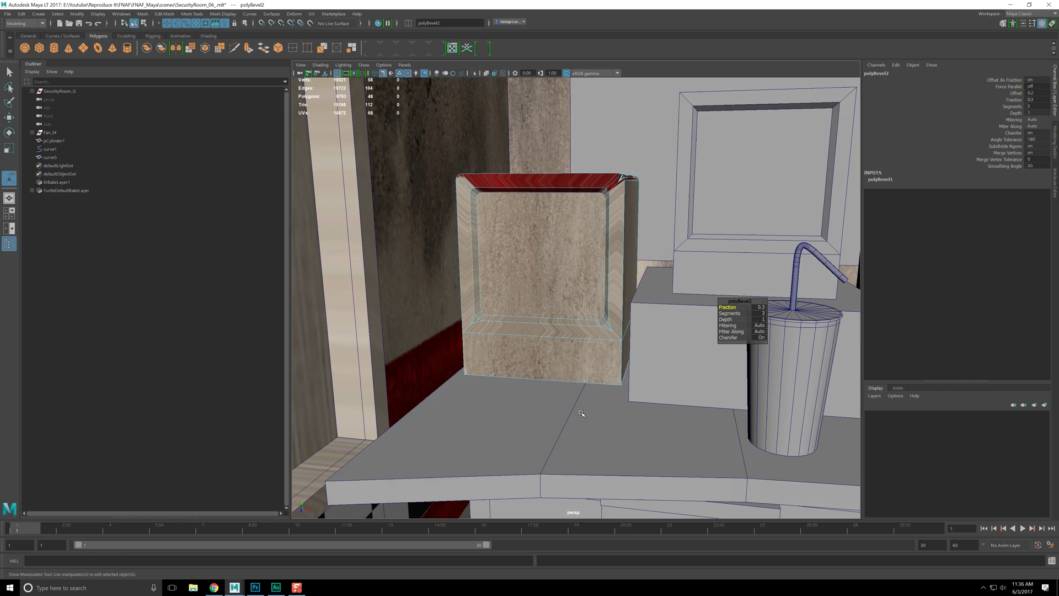
Step: Try to cut a horizontal edge across the upper part of the monitor's screen with Multi-Cut
{"action": "key", "text": "F8"}
{"action": "left_click_drag", "start_coordinate": [561, 298], "coordinate": [555, 267], "text": "alt"}
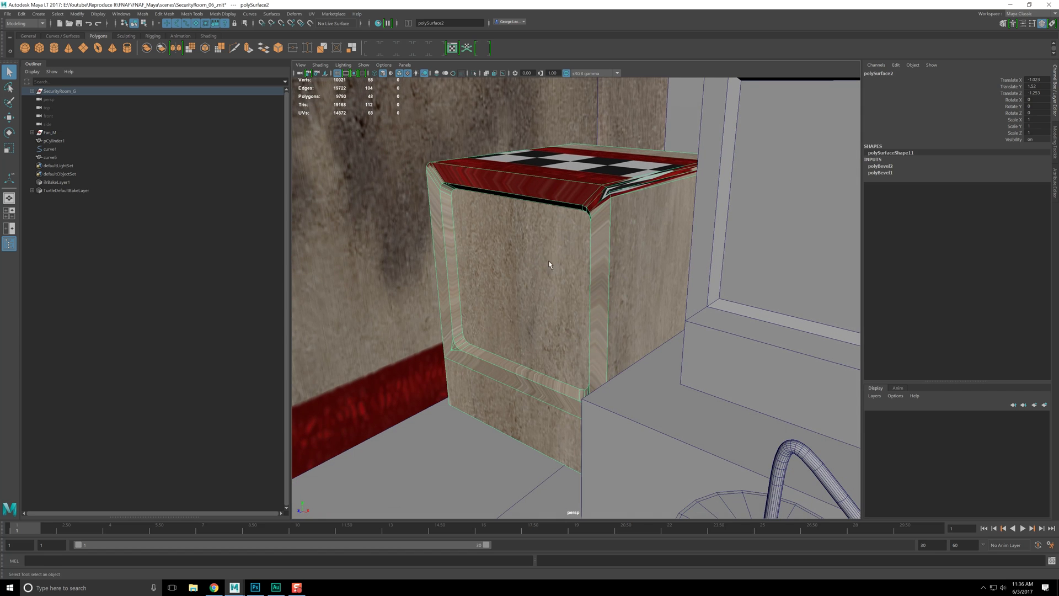
{"action": "left_click_drag", "start_coordinate": [488, 225], "coordinate": [509, 247], "text": "alt"}
{"action": "scroll", "coordinate": [509, 247], "scroll_direction": "up", "scroll_amount": 4}
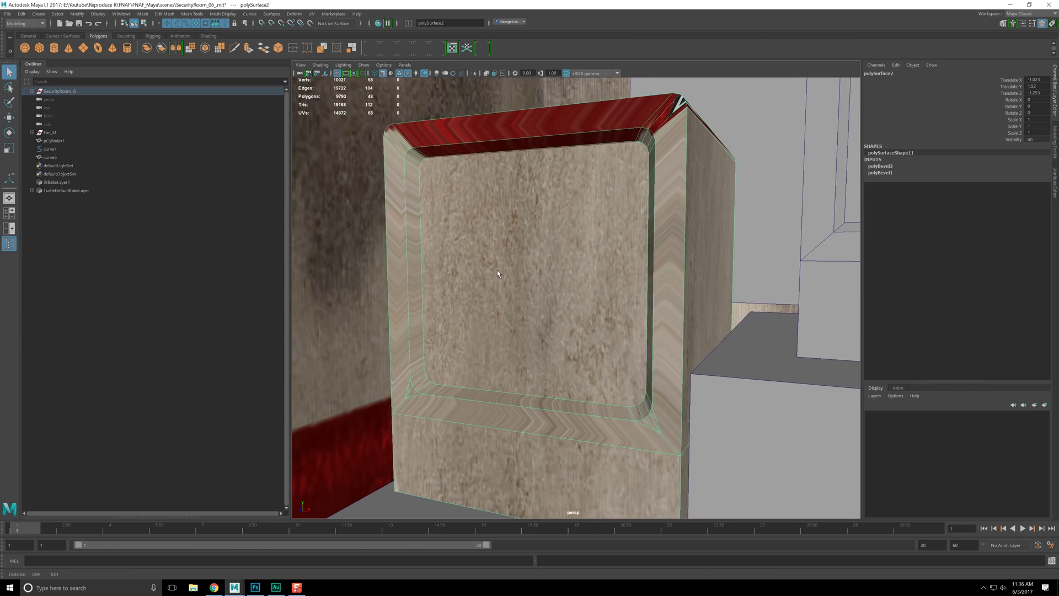
{"action": "right_click_drag", "start_coordinate": [510, 247], "coordinate": [464, 226], "text": "shift"}
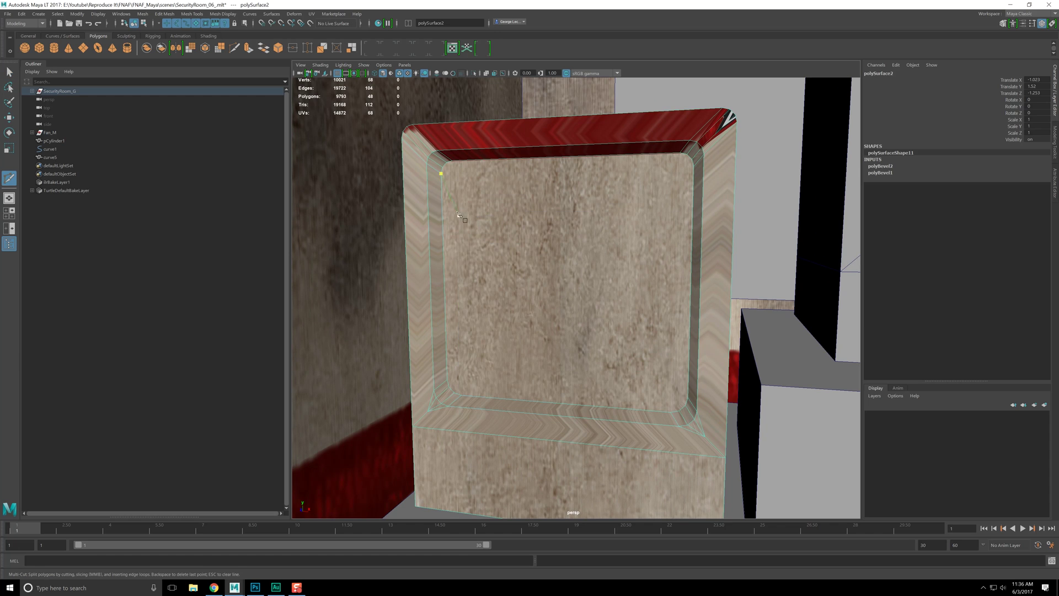
{"action": "left_click", "coordinate": [441, 175]}
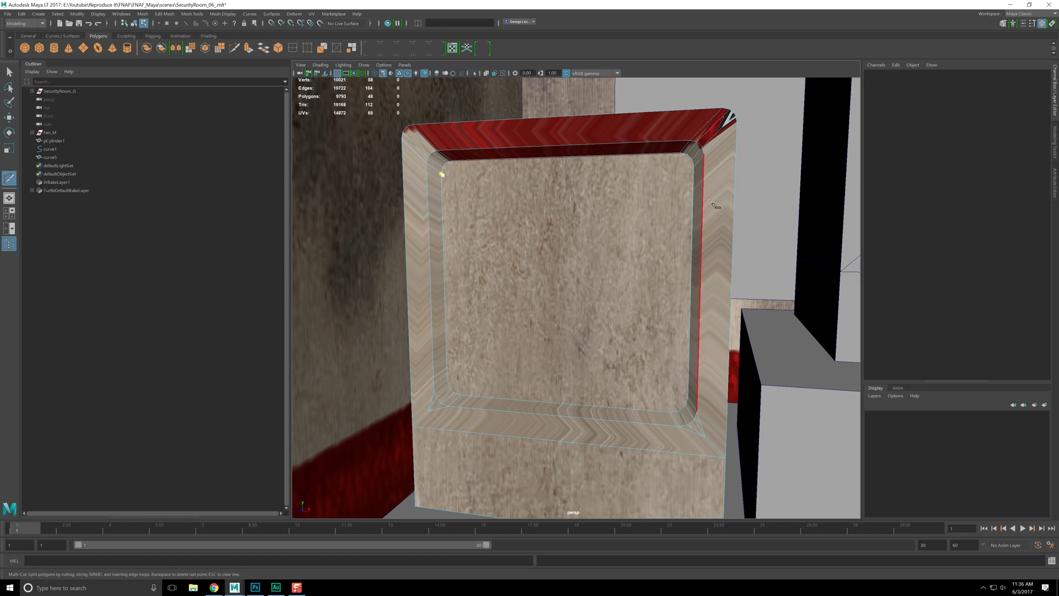
{"action": "left_click", "coordinate": [694, 166]}
{"action": "key", "text": "Return"}
{"action": "left_click", "coordinate": [462, 395]}
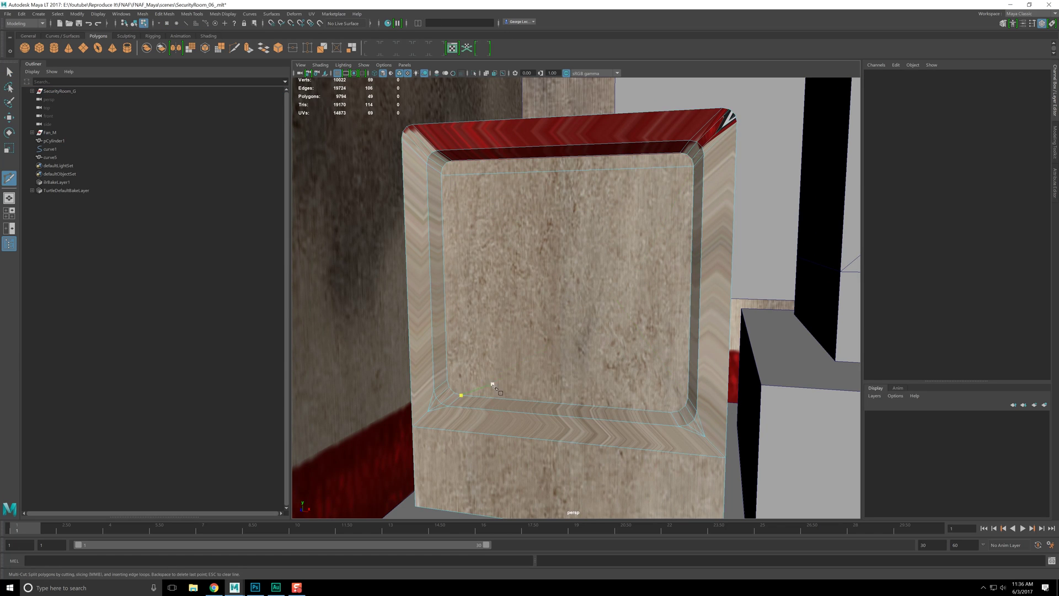
{"action": "key", "text": "ctrl+z"}
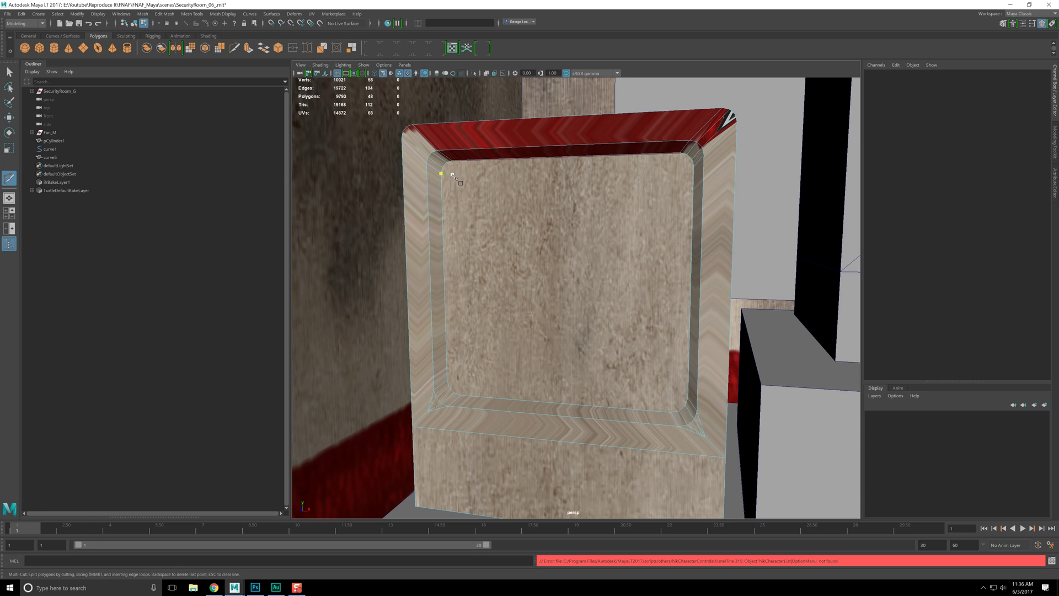
Step: Cut two horizontal edges across the monitor's screen, joining the inner ends of the upper and lower rounded corners
{"action": "left_click", "coordinate": [442, 174]}
{"action": "key", "text": "Return"}
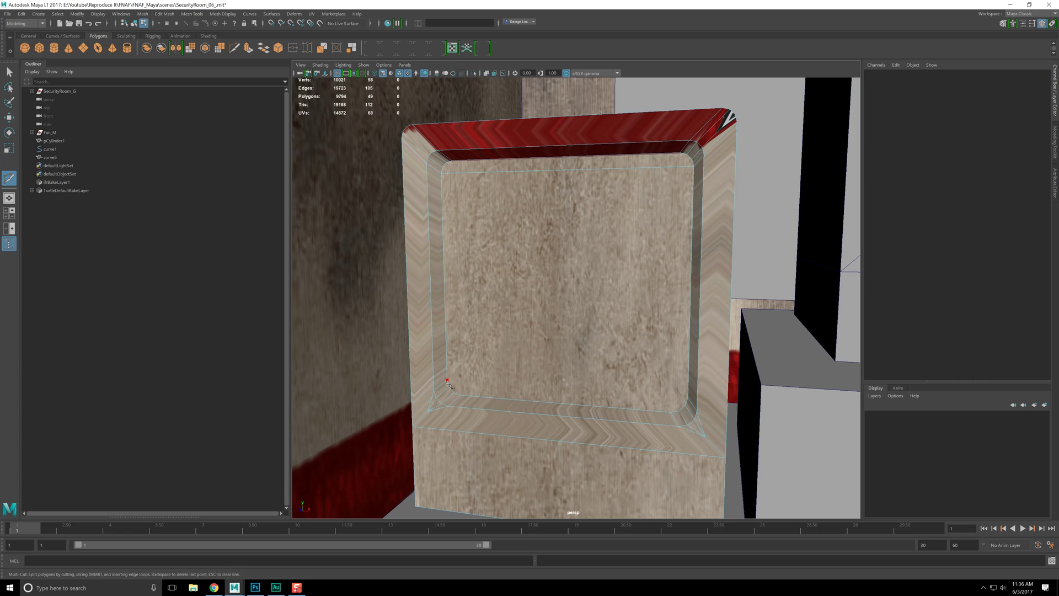
{"action": "left_click", "coordinate": [447, 381]}
{"action": "left_click", "coordinate": [688, 398]}
{"action": "key", "text": "Return"}
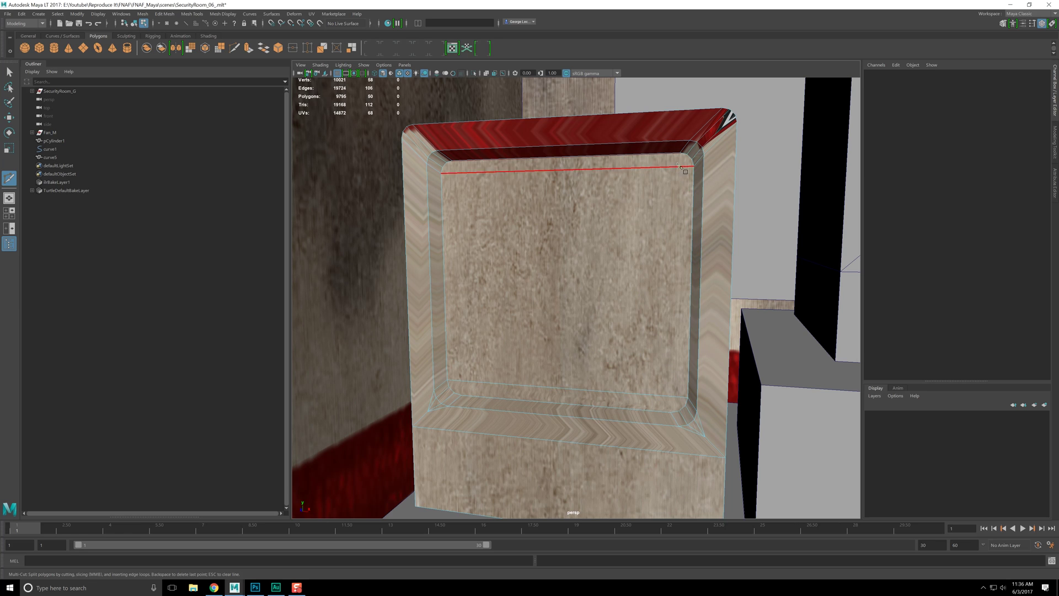
Step: Cut vertical edges down both sides of the monitor's screen between the rounded corners and save the scene
{"action": "left_click", "coordinate": [690, 228]}
{"action": "key", "text": "Return"}
{"action": "left_click", "coordinate": [461, 395]}
{"action": "left_click", "coordinate": [451, 160]}
{"action": "key", "text": "Escape"}
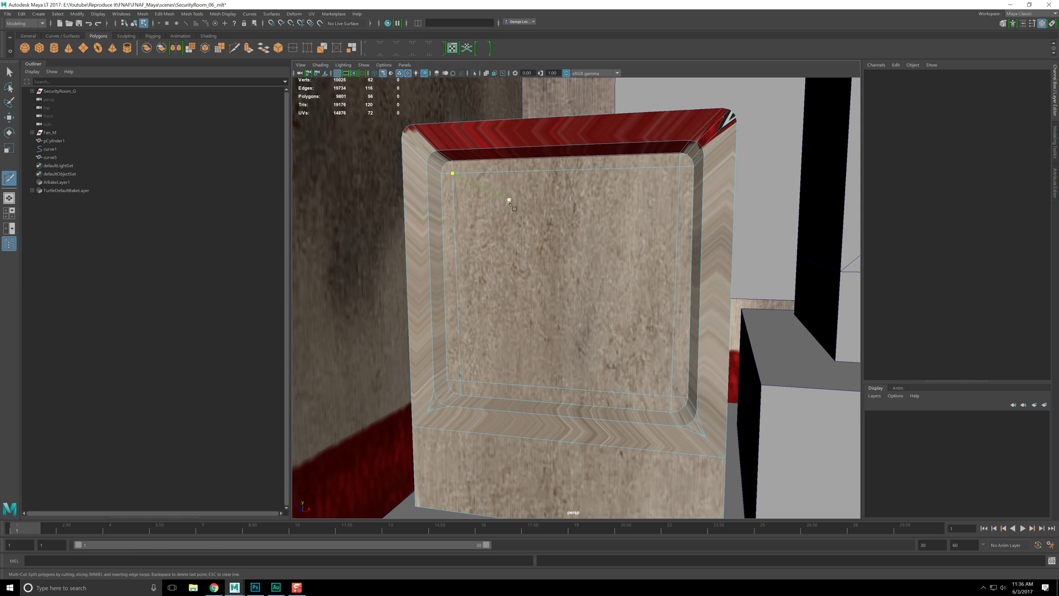
{"action": "scroll", "coordinate": [542, 304], "scroll_direction": "down", "scroll_amount": 5}
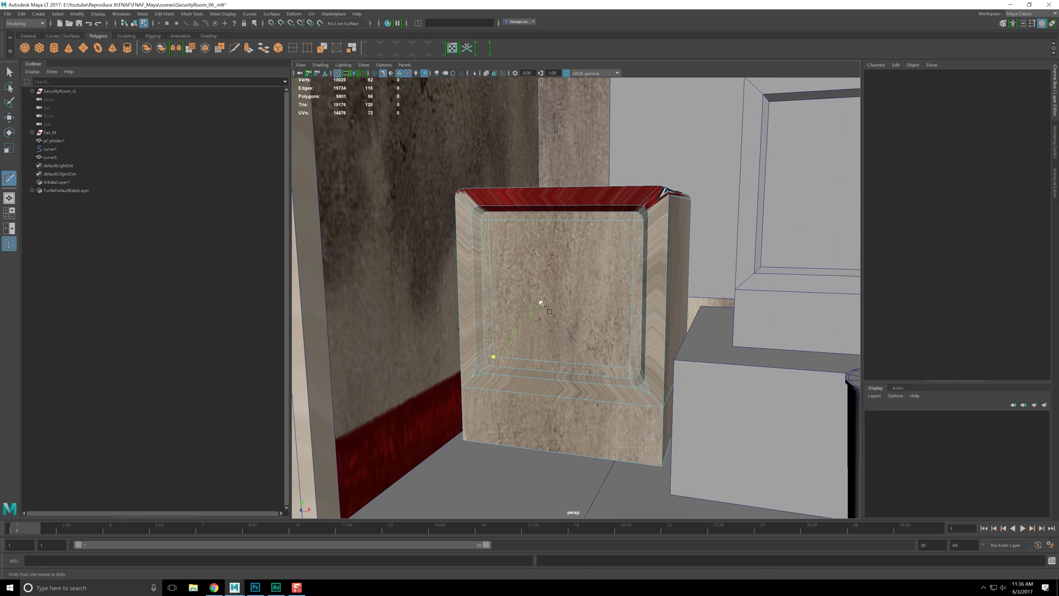
{"action": "key", "text": "q"}
{"action": "key", "text": "F8"}
{"action": "key", "text": "ctrl+s"}
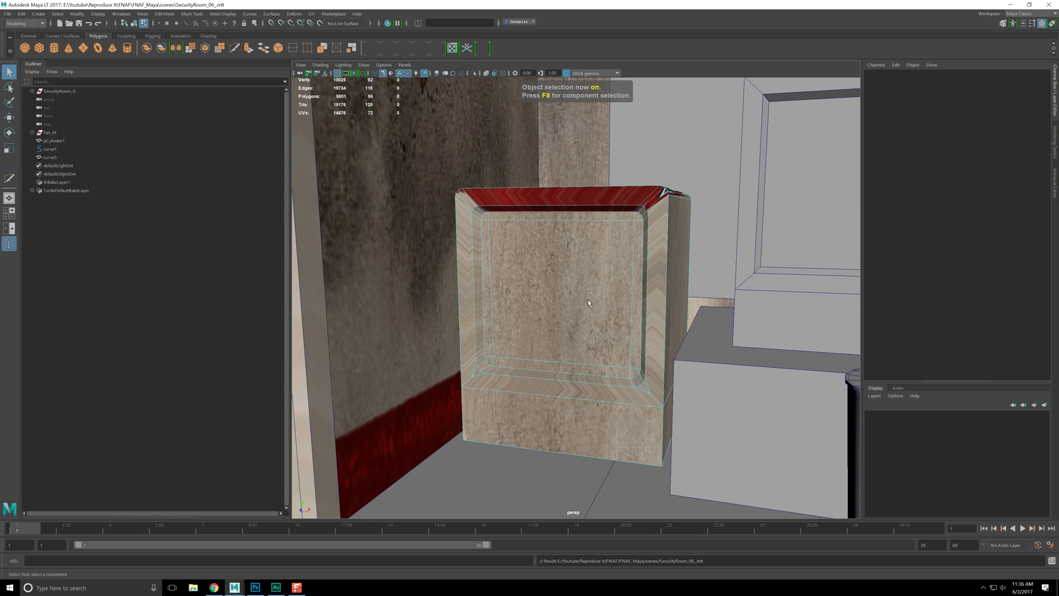
Step: Bevel the edge loop along the inner rim of the monitor's screen frame and increase the bevel's segments
{"action": "left_click_drag", "start_coordinate": [589, 303], "coordinate": [574, 298], "text": "alt"}
{"action": "left_click_drag", "start_coordinate": [583, 249], "coordinate": [527, 221], "text": "alt"}
{"action": "right_click_drag", "start_coordinate": [527, 220], "coordinate": [544, 182]}
{"action": "left_click", "coordinate": [525, 214]}
{"action": "left_click_drag", "start_coordinate": [526, 214], "coordinate": [489, 236], "text": "alt"}
{"action": "right_click_drag", "start_coordinate": [489, 207], "coordinate": [526, 214], "text": "shift"}
{"action": "left_click_drag", "start_coordinate": [526, 214], "coordinate": [521, 241], "text": "alt"}
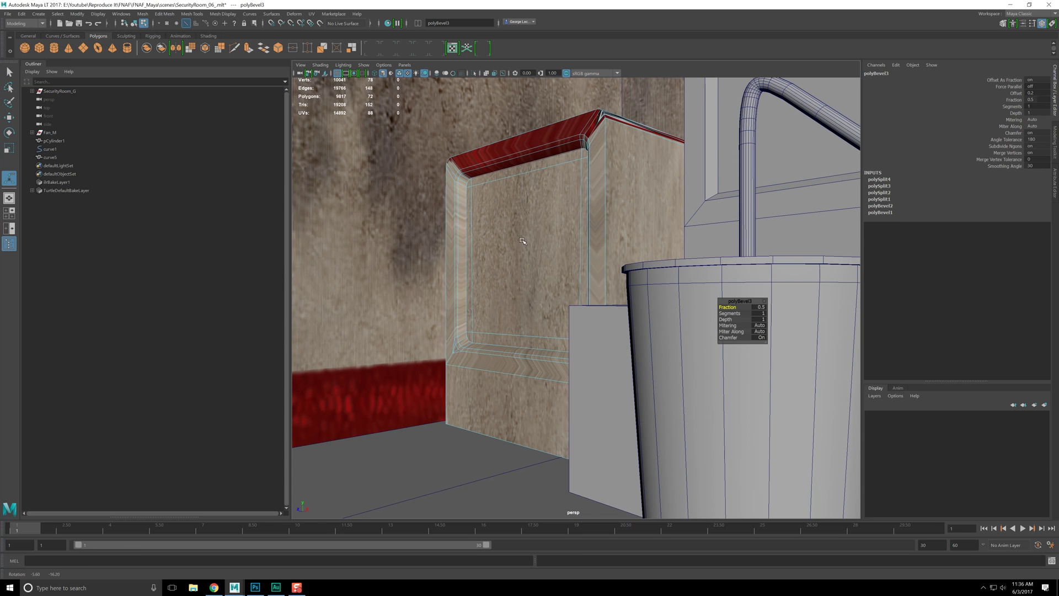
{"action": "left_click_drag", "start_coordinate": [726, 305], "coordinate": [735, 312]}
Step: Select an edge loop of the new frame bevel and move it slightly along the Z axis
{"action": "left_click_drag", "start_coordinate": [598, 218], "coordinate": [588, 243], "text": "alt"}
{"action": "left_click", "coordinate": [587, 243]}
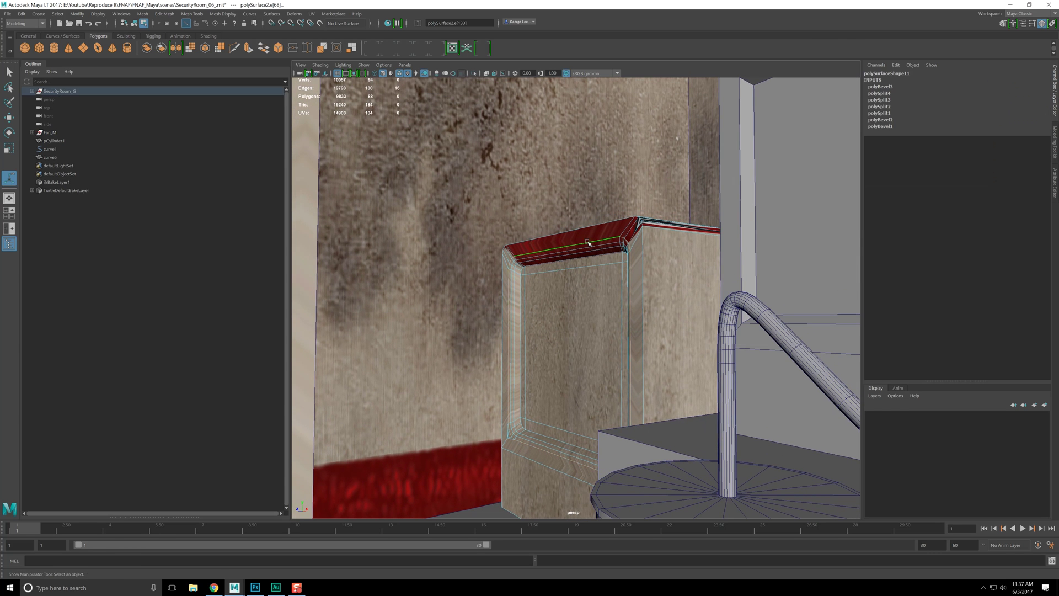
{"action": "key", "text": "r"}
{"action": "left_click_drag", "start_coordinate": [563, 317], "coordinate": [569, 313], "text": "alt"}
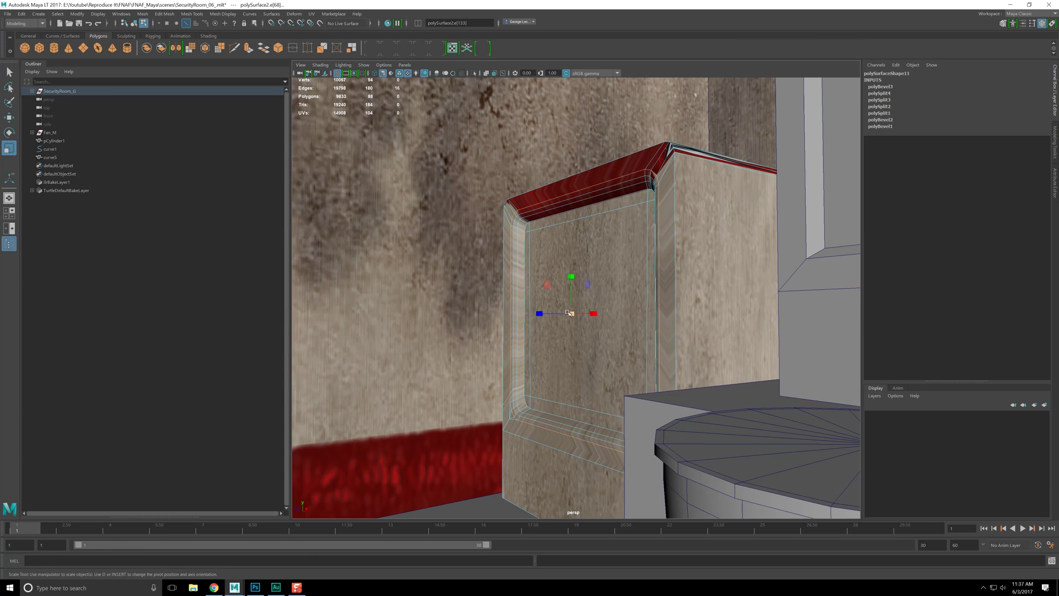
{"action": "key", "text": "w"}
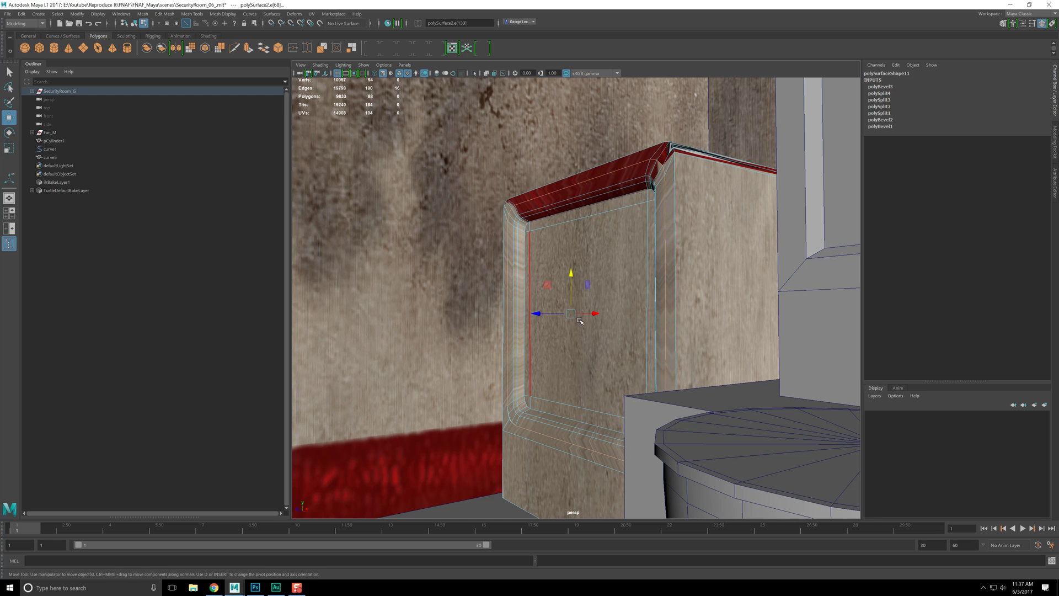
{"action": "left_click_drag", "start_coordinate": [539, 316], "coordinate": [537, 315]}
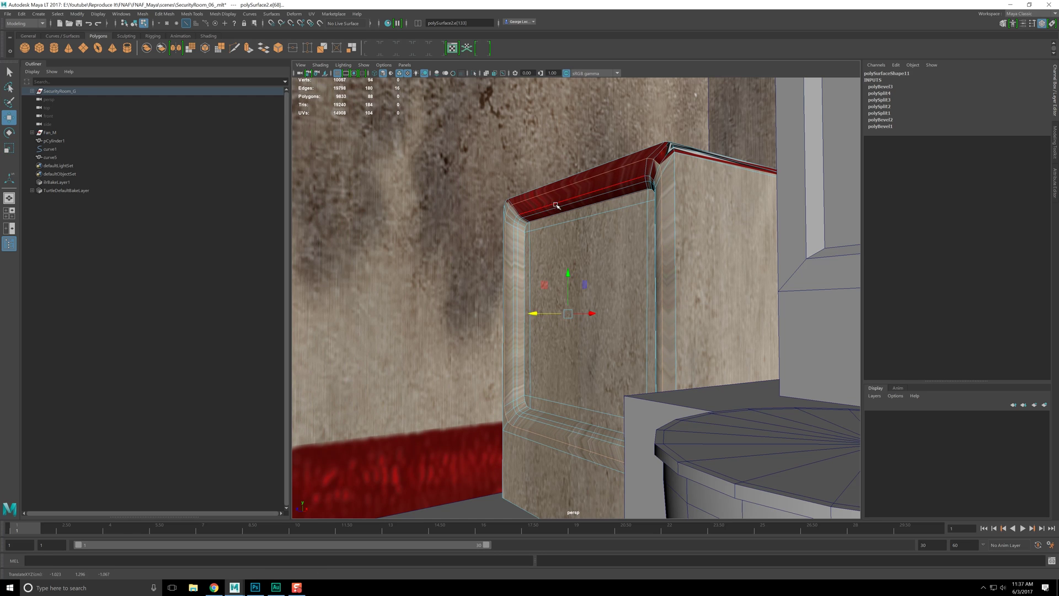
Step: Move the neighbouring edge loops of the frame bevel slightly along the Z axis to round the rim
{"action": "double_click", "coordinate": [530, 331]}
{"action": "key", "text": "r"}
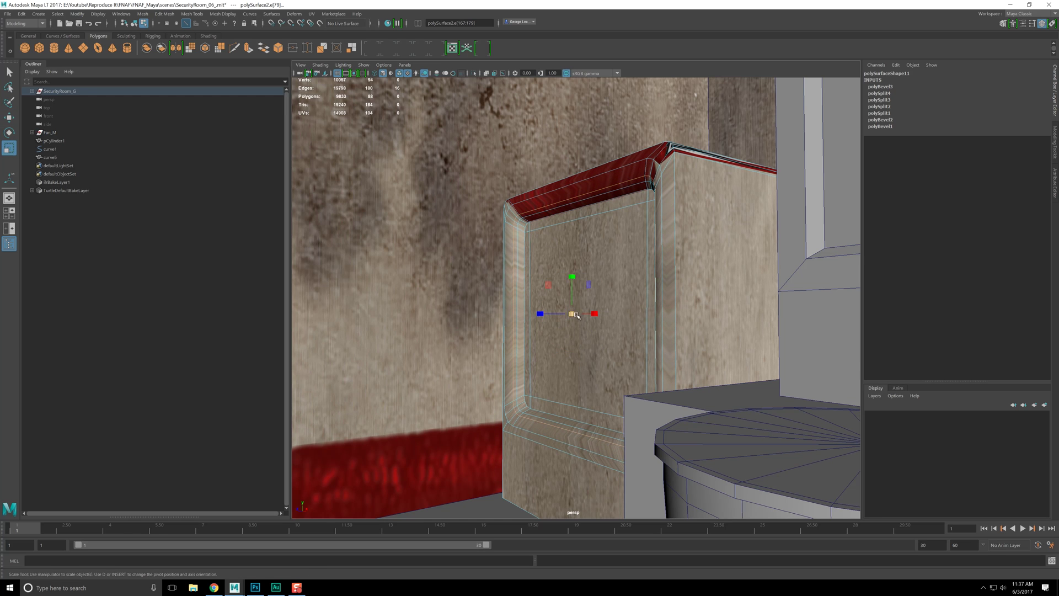
{"action": "key", "text": "w"}
{"action": "left_click_drag", "start_coordinate": [540, 313], "coordinate": [539, 314]}
{"action": "left_click", "coordinate": [553, 210]}
{"action": "key", "text": "r"}
{"action": "key", "text": "w"}
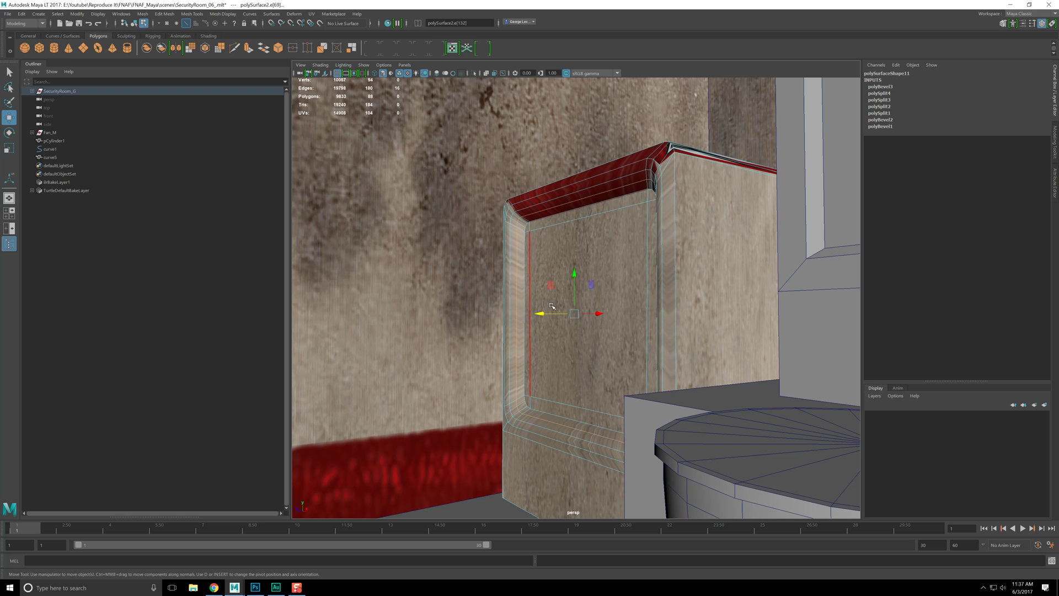
{"action": "left_click_drag", "start_coordinate": [539, 314], "coordinate": [482, 336], "text": "alt"}
Step: Examine the reworked monitor within the room from a distance and up close
{"action": "key", "text": "F8"}
{"action": "scroll", "coordinate": [599, 325], "scroll_direction": "down", "scroll_amount": 5}
{"action": "scroll", "coordinate": [482, 336], "scroll_direction": "down", "scroll_amount": 6}
{"action": "left_click", "coordinate": [482, 336]}
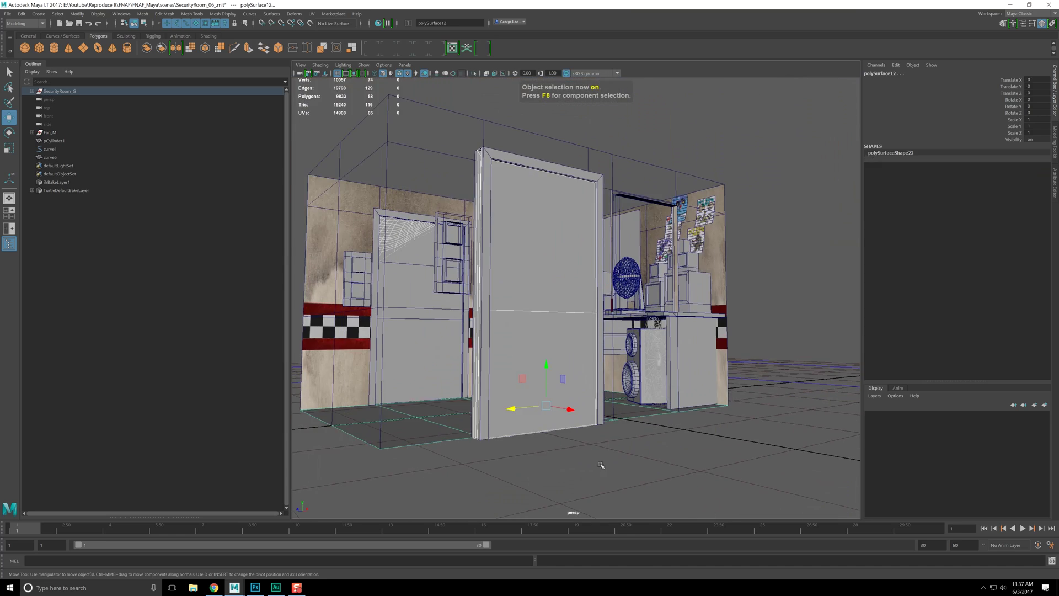
{"action": "left_click", "coordinate": [600, 461]}
{"action": "scroll", "coordinate": [634, 420], "scroll_direction": "up", "scroll_amount": 5}
{"action": "scroll", "coordinate": [632, 419], "scroll_direction": "up", "scroll_amount": 8}
{"action": "left_click_drag", "start_coordinate": [628, 417], "coordinate": [662, 449], "text": "alt"}
{"action": "left_click", "coordinate": [575, 298]}
{"action": "left_click_drag", "start_coordinate": [575, 297], "coordinate": [530, 320], "text": "alt"}
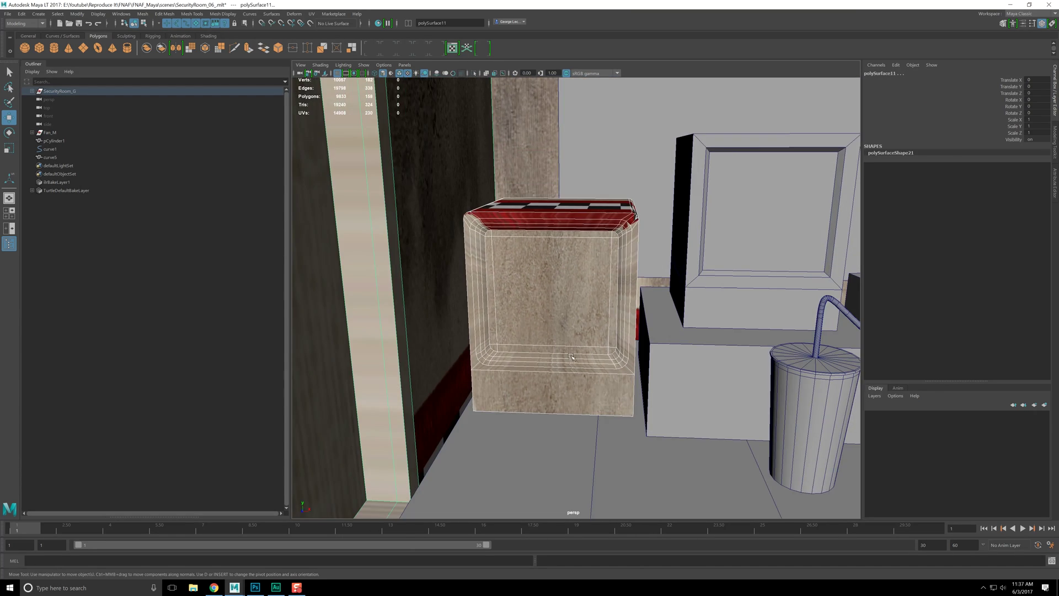
{"action": "left_click", "coordinate": [534, 453]}
{"action": "left_click_drag", "start_coordinate": [588, 344], "coordinate": [551, 252], "text": "alt"}
Step: Select all front faces of the monitor and apply a planar UV projection fitted to the best plane
{"action": "left_click", "coordinate": [547, 358]}
{"action": "scroll", "coordinate": [548, 358], "scroll_direction": "up", "scroll_amount": 5}
{"action": "scroll", "coordinate": [548, 358], "scroll_direction": "down", "scroll_amount": 5}
{"action": "key", "text": "q"}
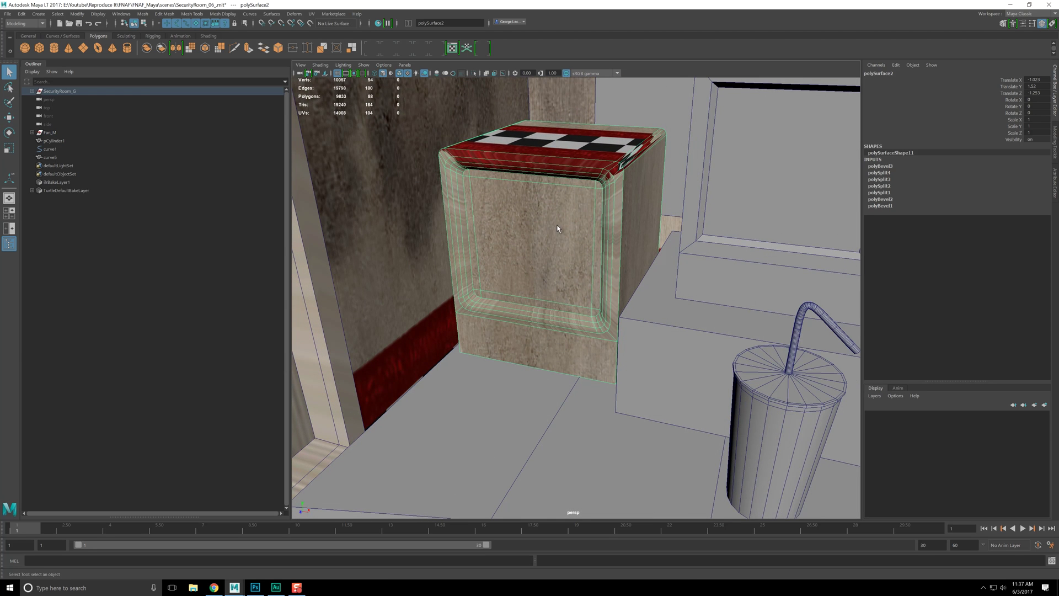
{"action": "right_click_drag", "start_coordinate": [547, 234], "coordinate": [539, 279]}
{"action": "left_click_drag", "start_coordinate": [539, 279], "coordinate": [709, 431], "text": "alt"}
{"action": "left_click_drag", "start_coordinate": [602, 298], "coordinate": [634, 474], "text": "alt"}
{"action": "left_click_drag", "start_coordinate": [359, 337], "coordinate": [813, 524]}
{"action": "left_click_drag", "start_coordinate": [407, 161], "coordinate": [651, 389]}
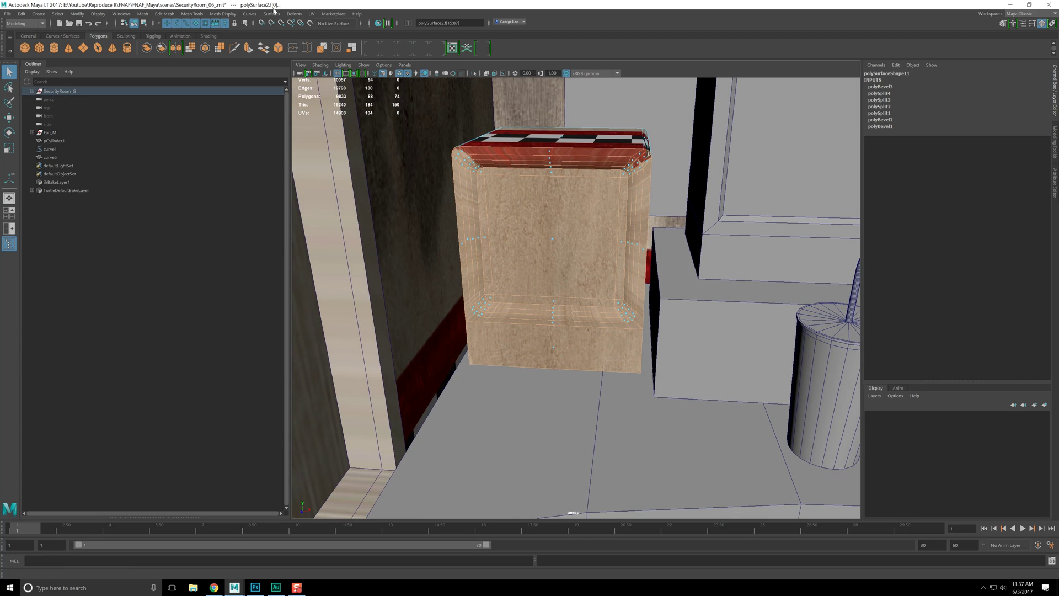
{"action": "left_click", "coordinate": [312, 14]}
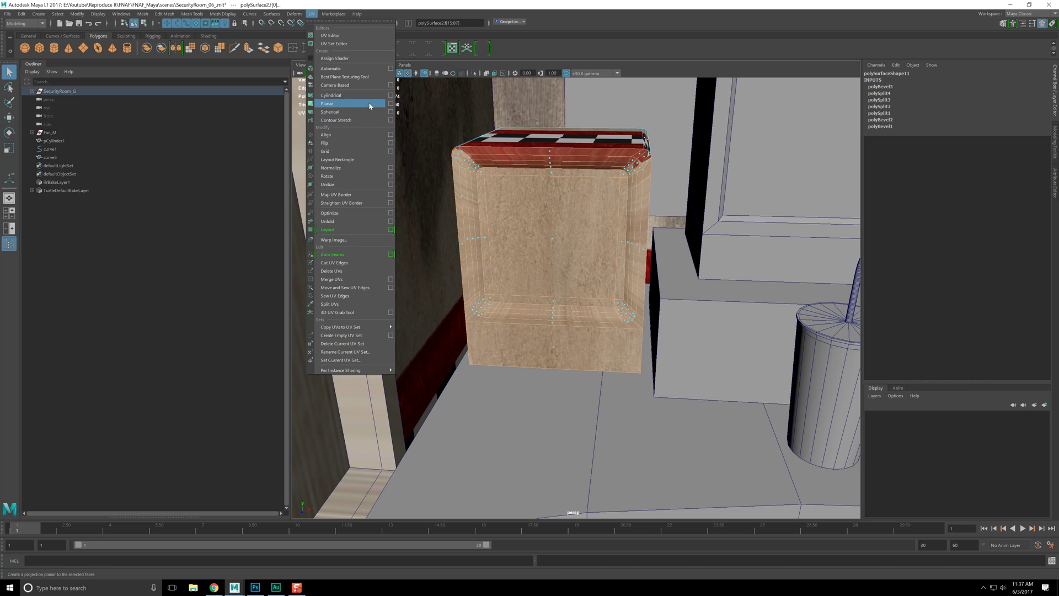
{"action": "left_click", "coordinate": [393, 107]}
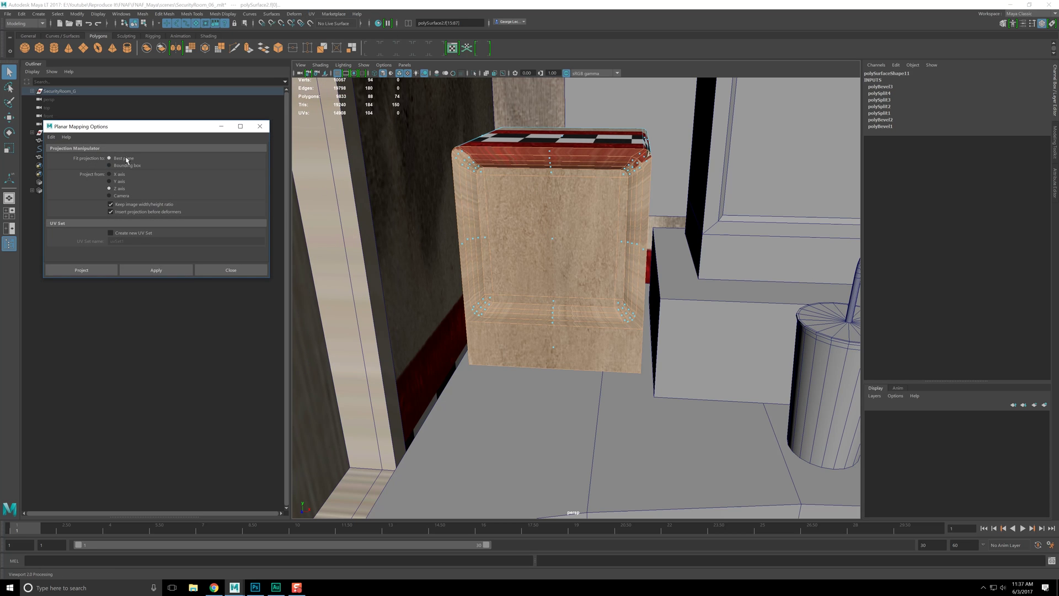
{"action": "left_click", "coordinate": [152, 269]}
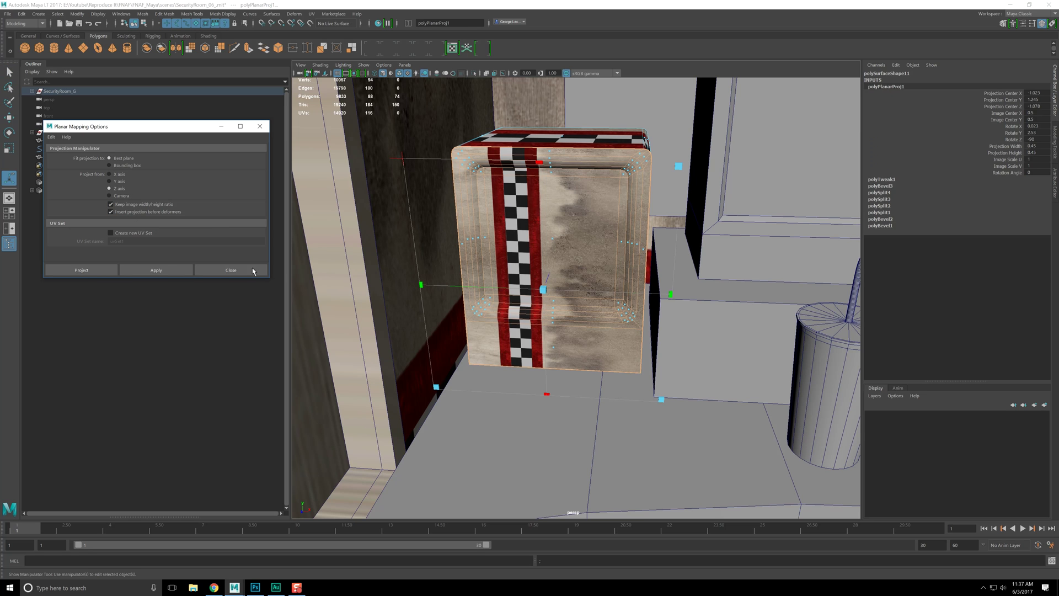
{"action": "left_click", "coordinate": [239, 269]}
Step: Open the UV Editor and move the projected front shell and the monitor's remaining UVs to opposite sides outside the texture tile
{"action": "left_click_drag", "start_coordinate": [474, 231], "coordinate": [452, 227], "text": "alt"}
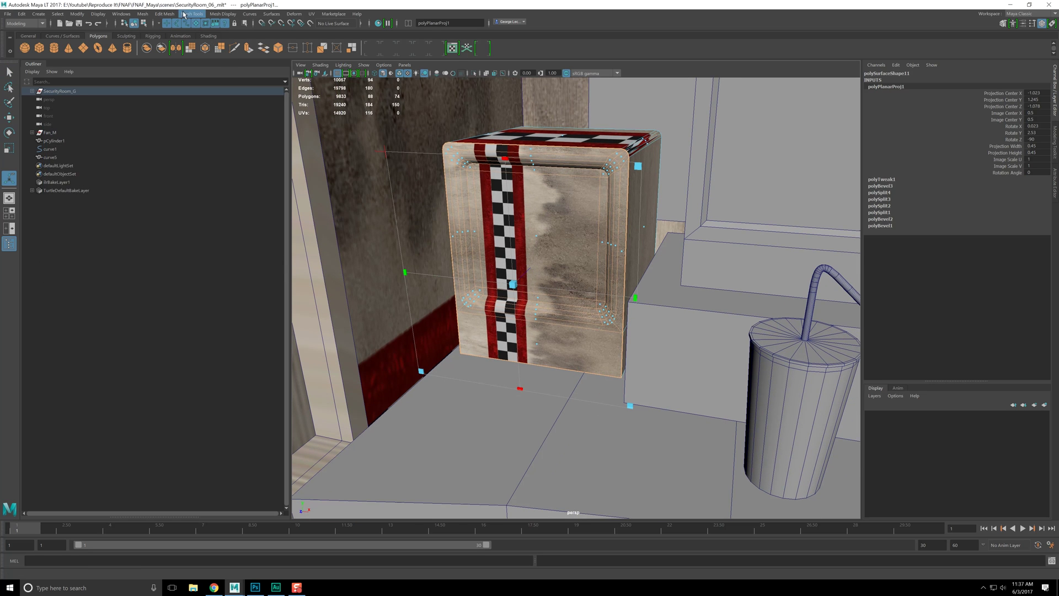
{"action": "left_click", "coordinate": [121, 13]}
{"action": "mouse_move", "coordinate": [152, 50]}
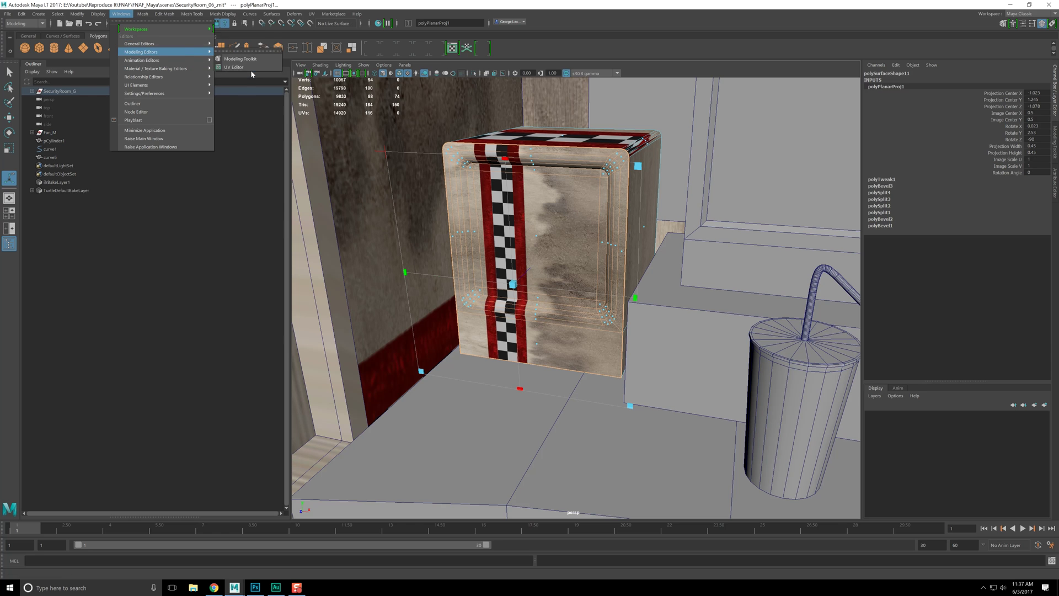
{"action": "left_click", "coordinate": [250, 73]}
{"action": "scroll", "coordinate": [343, 249], "scroll_direction": "down", "scroll_amount": 5}
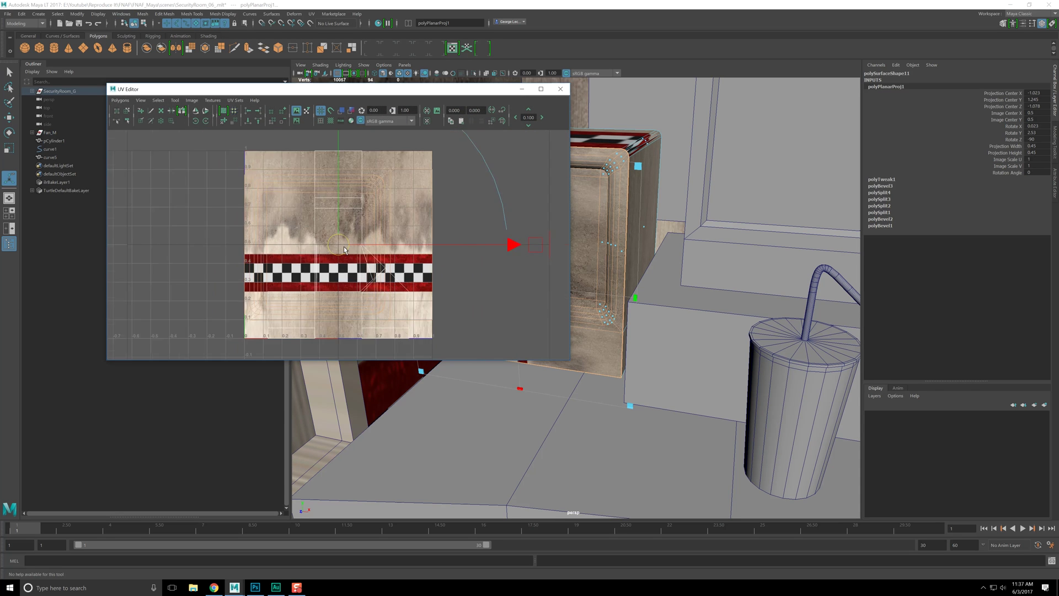
{"action": "left_click_drag", "start_coordinate": [432, 246], "coordinate": [561, 244]}
{"action": "left_click_drag", "start_coordinate": [244, 145], "coordinate": [401, 336]}
{"action": "scroll", "coordinate": [347, 261], "scroll_direction": "down", "scroll_amount": 1}
{"action": "key", "text": "w"}
{"action": "left_click_drag", "start_coordinate": [340, 247], "coordinate": [174, 143]}
Step: Rotate the front UV shell 90 degrees clockwise and move it back over the texture tile
{"action": "left_click_drag", "start_coordinate": [371, 183], "coordinate": [514, 301]}
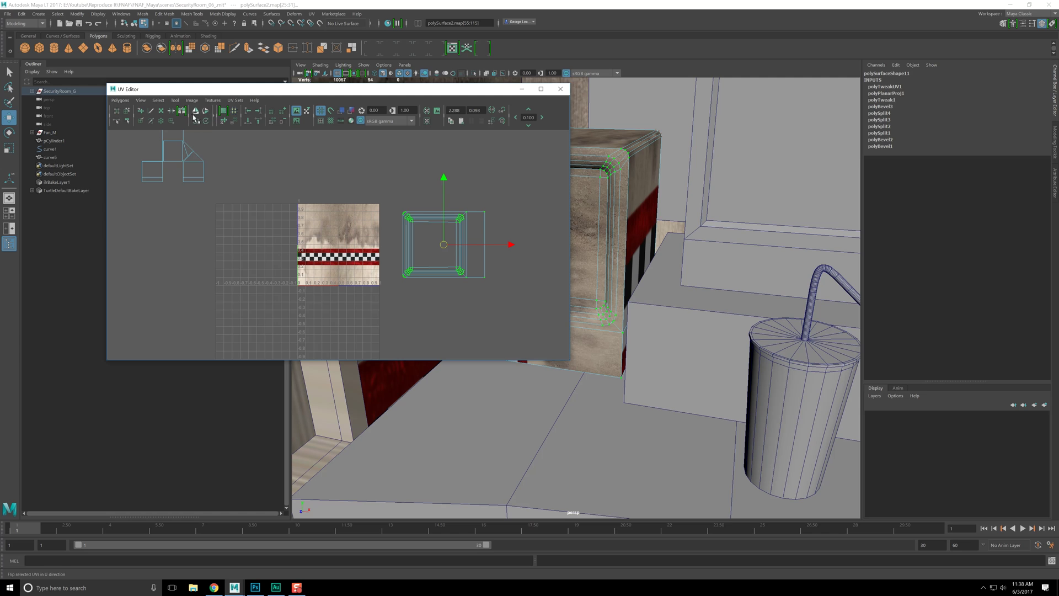
{"action": "left_click", "coordinate": [209, 123]}
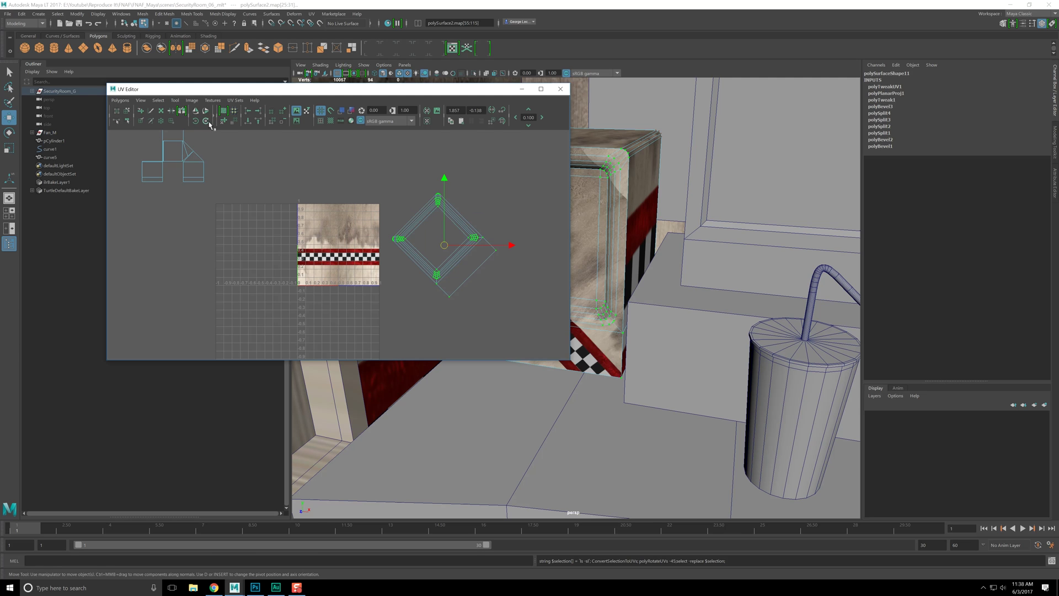
{"action": "left_click", "coordinate": [209, 123]}
{"action": "left_click_drag", "start_coordinate": [511, 247], "coordinate": [406, 244]}
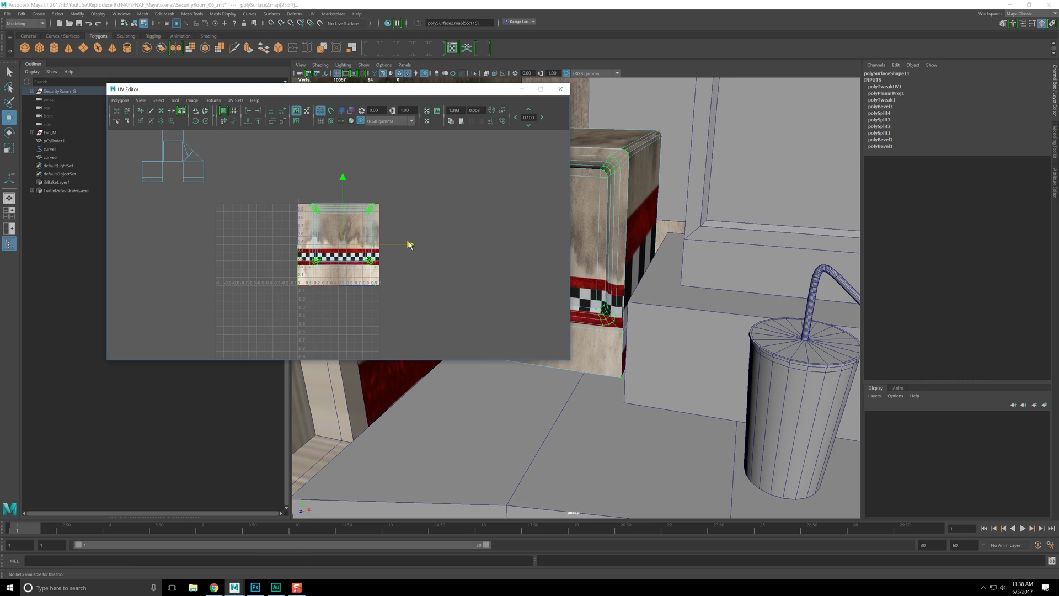
Step: Scale the front UV shell down and place it in the upper-left corner of the texture tile
{"action": "key", "text": "r"}
{"action": "left_click_drag", "start_coordinate": [341, 241], "coordinate": [297, 219]}
{"action": "key", "text": "w"}
{"action": "scroll", "coordinate": [340, 251], "scroll_direction": "up", "scroll_amount": 5}
{"action": "scroll", "coordinate": [308, 223], "scroll_direction": "down", "scroll_amount": 5}
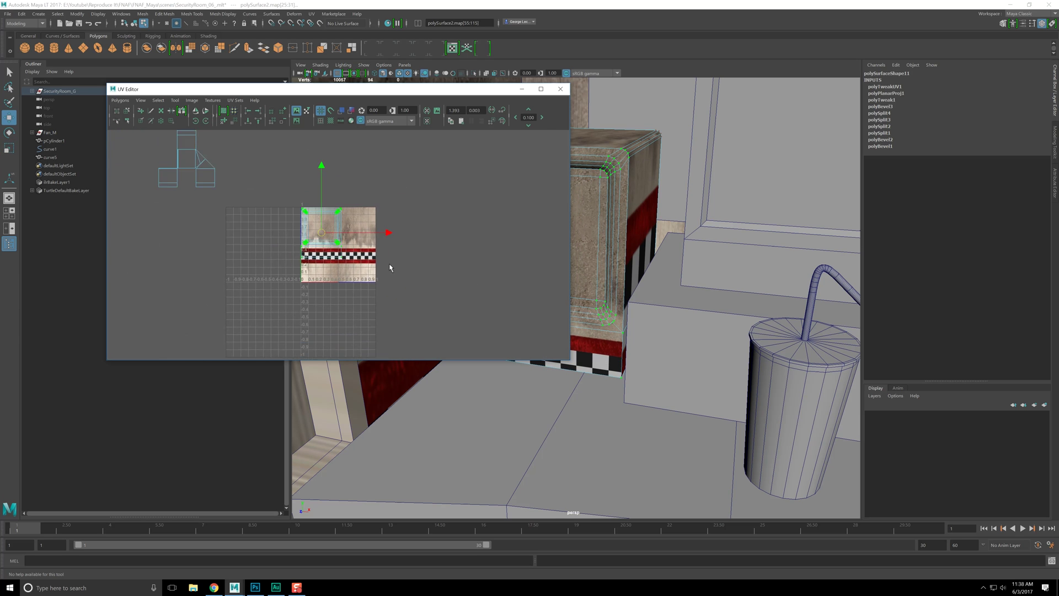
{"action": "scroll", "coordinate": [606, 235], "scroll_direction": "down", "scroll_amount": 4}
Step: Select the monitor's back face and apply a planar UV projection to it
{"action": "middle_click_drag", "start_coordinate": [606, 235], "coordinate": [672, 251], "text": "alt"}
{"action": "left_click_drag", "start_coordinate": [672, 251], "coordinate": [670, 267], "text": "alt"}
{"action": "key", "text": "q"}
{"action": "right_click_drag", "start_coordinate": [636, 227], "coordinate": [633, 246]}
{"action": "left_click_drag", "start_coordinate": [633, 247], "coordinate": [652, 267], "text": "alt"}
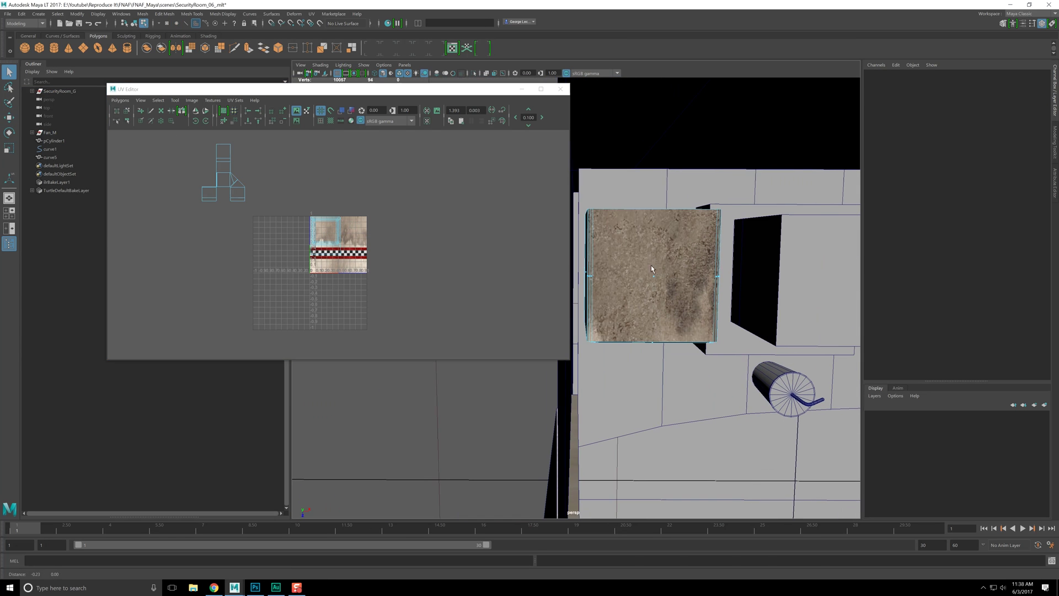
{"action": "left_click_drag", "start_coordinate": [765, 305], "coordinate": [706, 289]}
{"action": "left_click", "coordinate": [625, 344]}
{"action": "left_click_drag", "start_coordinate": [624, 344], "coordinate": [535, 371], "text": "alt"}
{"action": "middle_click_drag", "start_coordinate": [535, 371], "coordinate": [731, 357], "text": "alt"}
{"action": "left_click_drag", "start_coordinate": [731, 357], "coordinate": [739, 358], "text": "alt"}
{"action": "middle_click_drag", "start_coordinate": [360, 192], "coordinate": [382, 222], "text": "alt"}
{"action": "left_click", "coordinate": [294, 13]}
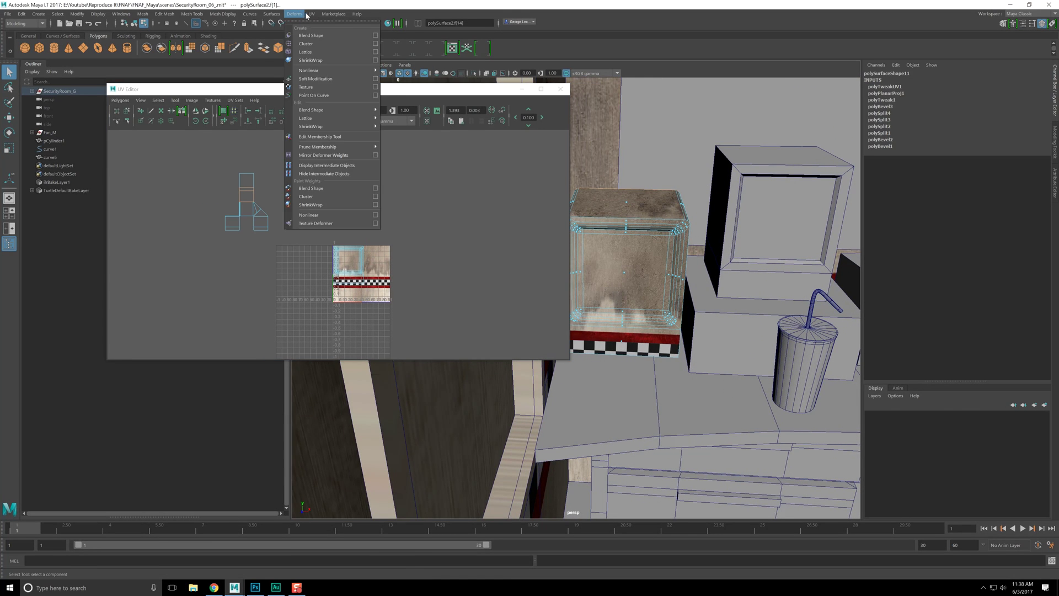
{"action": "mouse_move", "coordinate": [312, 14]}
{"action": "left_click", "coordinate": [328, 105]}
{"action": "scroll", "coordinate": [350, 294], "scroll_direction": "up", "scroll_amount": 5}
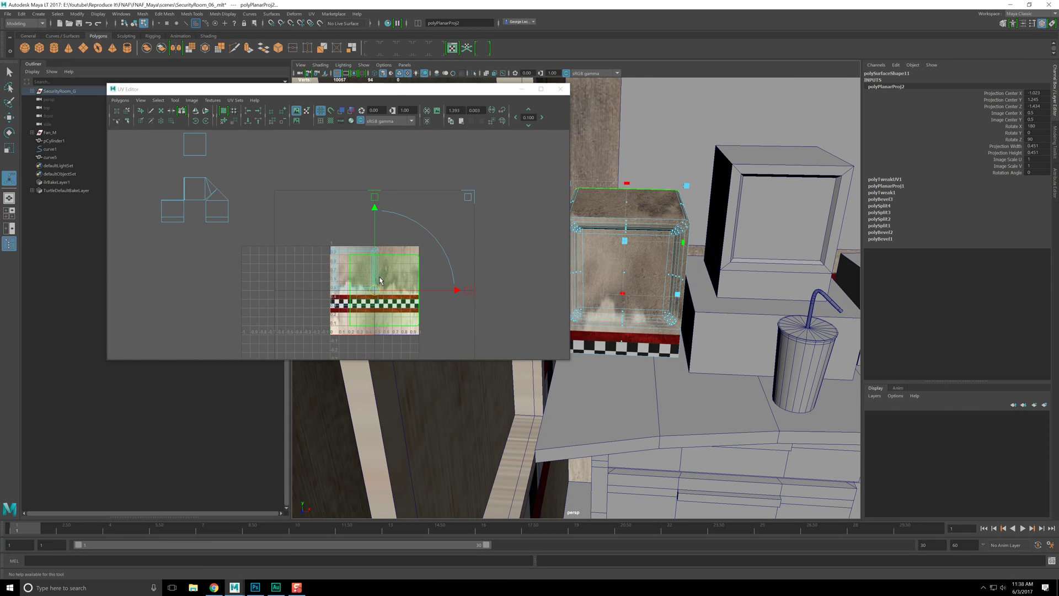
Step: Move the back face's projected UV shell off the texture tile and rotate it 90 degrees counterclockwise
{"action": "left_click_drag", "start_coordinate": [349, 272], "coordinate": [424, 252]}
{"action": "key", "text": "w"}
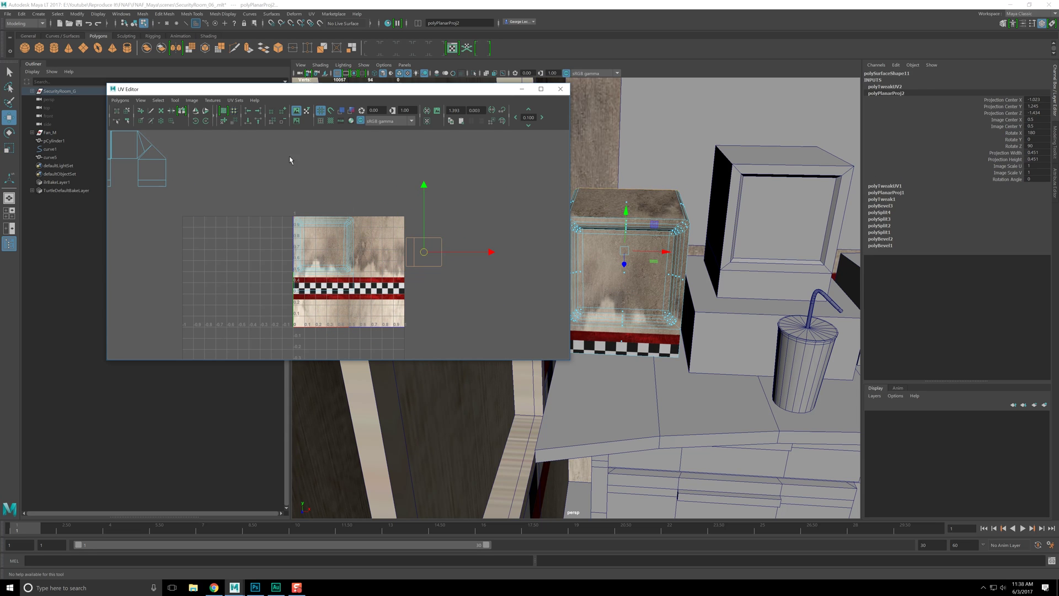
{"action": "left_click", "coordinate": [205, 120]}
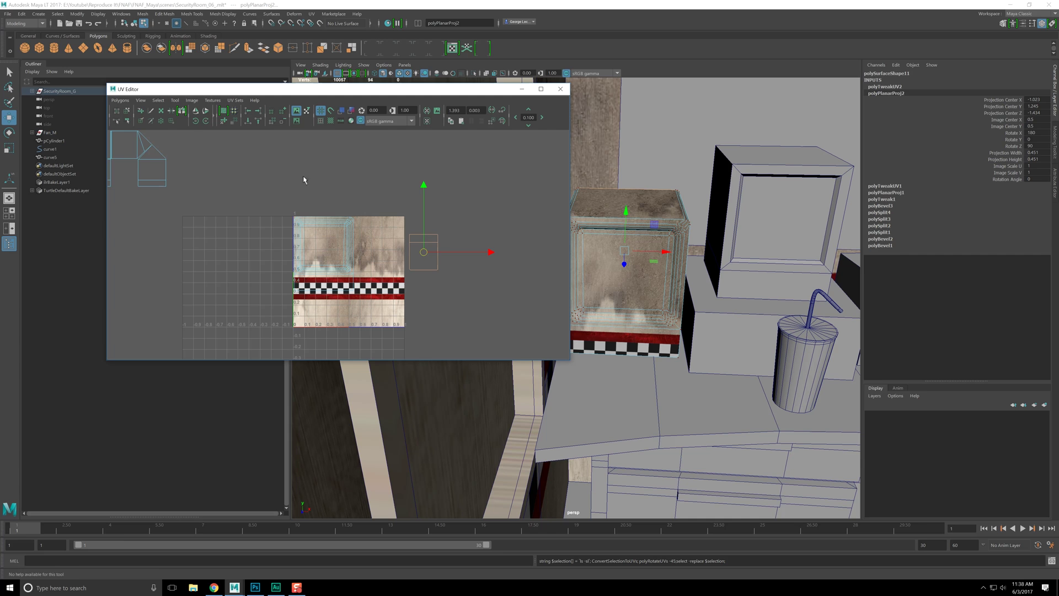
{"action": "left_click", "coordinate": [196, 121]}
{"action": "left_click", "coordinate": [196, 121]}
Step: Scale the back face's UV shell down and place it in the upper-right corner of the texture tile
{"action": "left_click_drag", "start_coordinate": [427, 253], "coordinate": [386, 238]}
{"action": "key", "text": "e"}
{"action": "key", "text": "r"}
{"action": "key", "text": "w"}
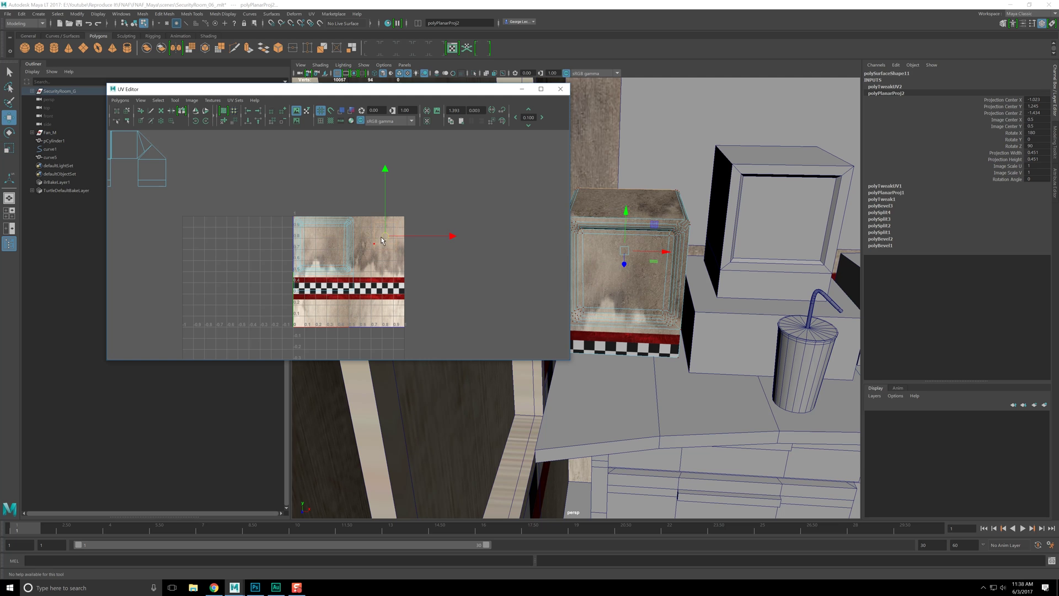
{"action": "left_click", "coordinate": [379, 218]}
{"action": "right_click_drag", "start_coordinate": [379, 218], "coordinate": [325, 218], "text": "alt"}
{"action": "middle_click_drag", "start_coordinate": [324, 217], "coordinate": [349, 238], "text": "alt"}
Step: Try a single planar UV projection on both sides of the monitor and move the resulting shell off the tile
{"action": "left_click_drag", "start_coordinate": [802, 242], "coordinate": [729, 297], "text": "alt"}
{"action": "right_click_drag", "start_coordinate": [638, 288], "coordinate": [640, 306]}
{"action": "left_click_drag", "start_coordinate": [644, 301], "coordinate": [639, 284], "text": "alt"}
{"action": "mouse_move", "coordinate": [639, 408]}
{"action": "left_mouse_down", "text": "alt"}
{"action": "mouse_move", "coordinate": [612, 386]}
{"action": "mouse_move", "coordinate": [629, 396]}
{"action": "left_mouse_up", "text": "alt"}
{"action": "left_click_drag", "start_coordinate": [593, 361], "coordinate": [586, 318], "text": "alt"}
{"action": "left_click", "coordinate": [586, 338]}
{"action": "left_click_drag", "start_coordinate": [586, 317], "coordinate": [629, 251], "text": "alt"}
{"action": "left_click", "coordinate": [309, 15]}
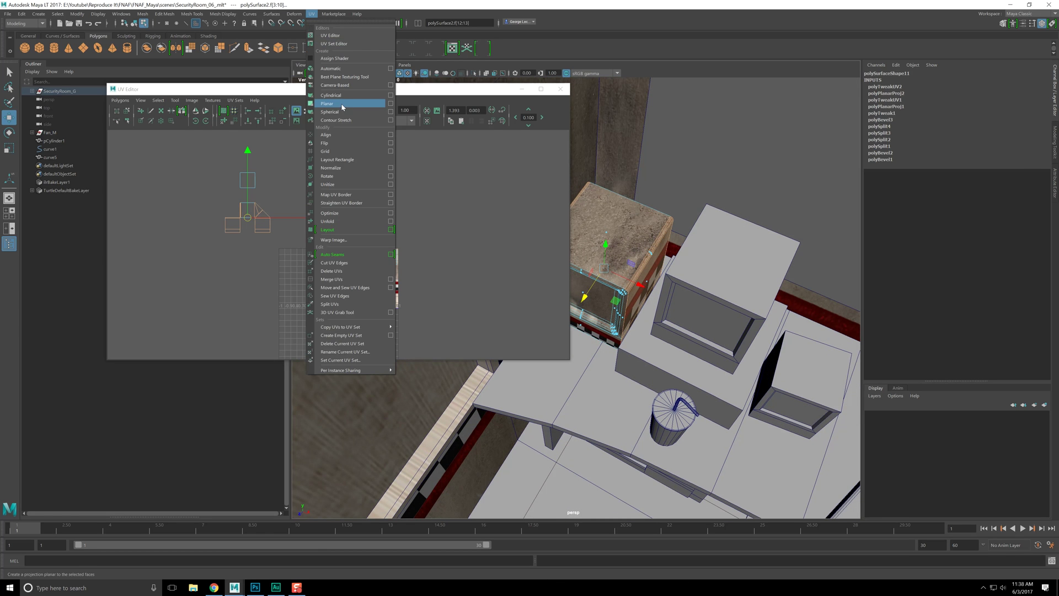
{"action": "left_click", "coordinate": [349, 113]}
{"action": "scroll", "coordinate": [403, 266], "scroll_direction": "up", "scroll_amount": 3}
{"action": "left_click_drag", "start_coordinate": [475, 295], "coordinate": [686, 286]}
Step: Apply a separate planar UV projection to each side of the monitor and move both shells off the texture tile
{"action": "left_click", "coordinate": [645, 347]}
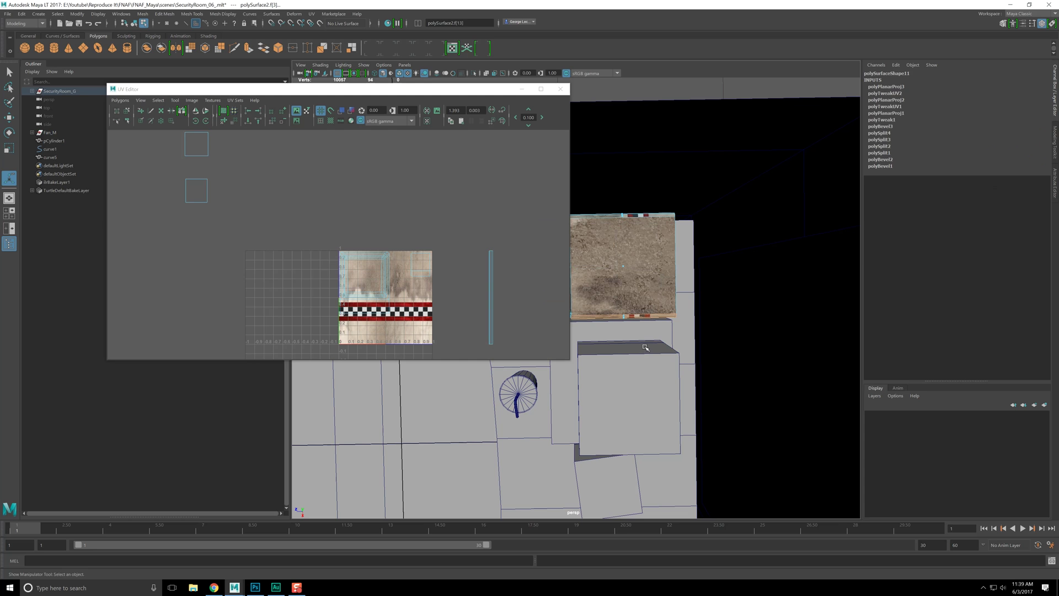
{"action": "key", "text": "g"}
{"action": "left_click_drag", "start_coordinate": [473, 298], "coordinate": [656, 278]}
{"action": "left_click", "coordinate": [600, 215]}
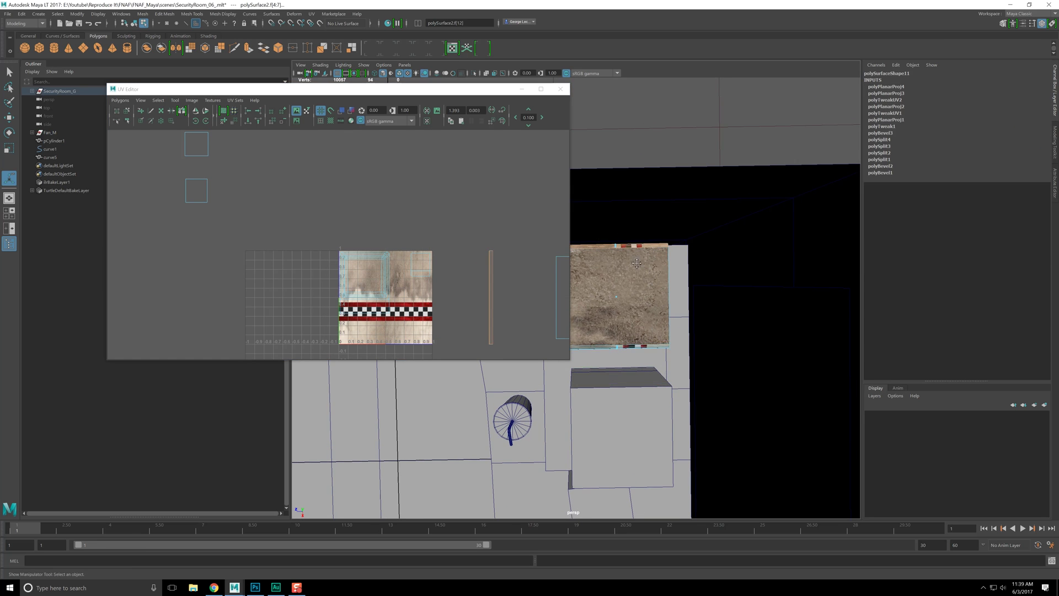
{"action": "left_click_drag", "start_coordinate": [599, 215], "coordinate": [607, 236], "text": "alt"}
{"action": "key", "text": "g"}
{"action": "left_click_drag", "start_coordinate": [470, 296], "coordinate": [577, 298]}
Step: Rotate the second side's UV shell to match the first side's shell and stack it directly above
{"action": "middle_click_drag", "start_coordinate": [543, 300], "coordinate": [394, 252], "text": "alt"}
{"action": "left_click_drag", "start_coordinate": [344, 250], "coordinate": [452, 164]}
{"action": "left_click", "coordinate": [197, 123]}
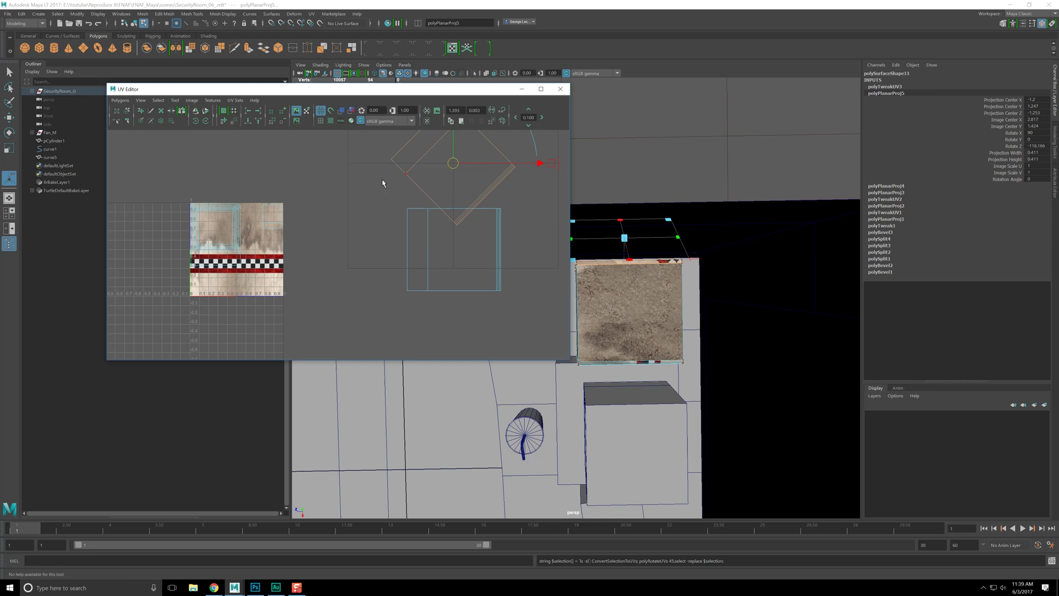
{"action": "left_click", "coordinate": [204, 123]}
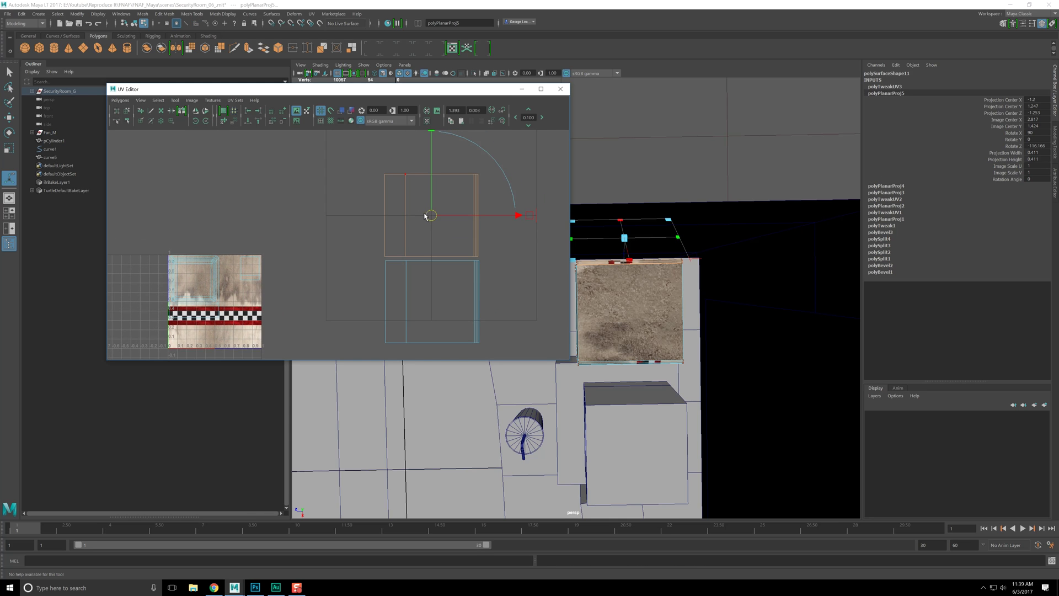
{"action": "left_click_drag", "start_coordinate": [431, 216], "coordinate": [432, 218]}
Step: Scale both side shells down together and place them in the lower-right part of the texture tile
{"action": "right_click_drag", "start_coordinate": [318, 230], "coordinate": [356, 229]}
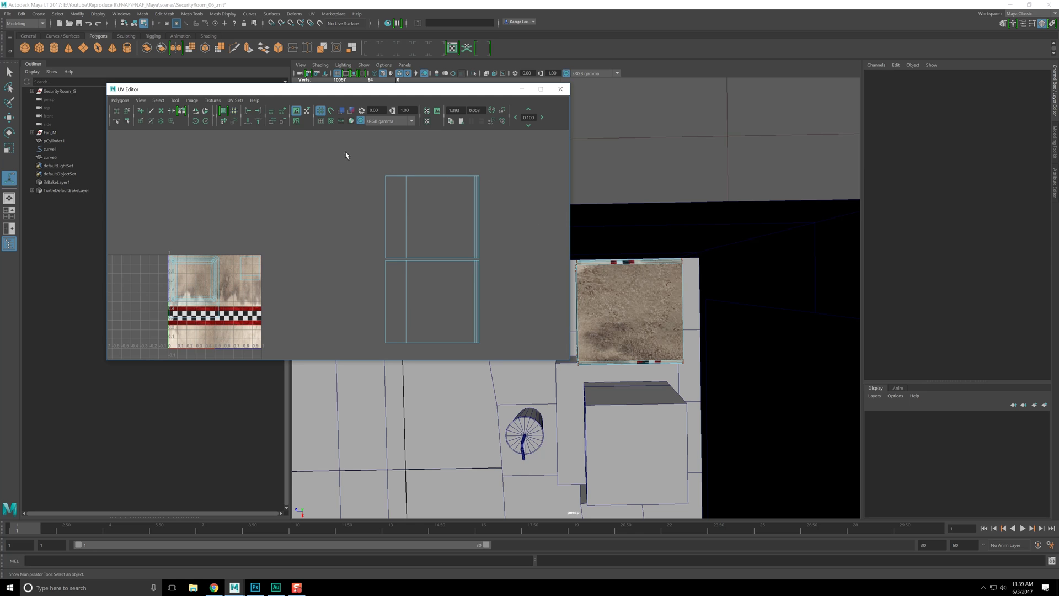
{"action": "left_click_drag", "start_coordinate": [345, 153], "coordinate": [543, 351]}
{"action": "key", "text": "e"}
{"action": "key", "text": "r"}
{"action": "left_click_drag", "start_coordinate": [432, 259], "coordinate": [251, 318]}
{"action": "middle_click_drag", "start_coordinate": [251, 318], "coordinate": [378, 268], "text": "alt"}
{"action": "scroll", "coordinate": [401, 221], "scroll_direction": "up", "scroll_amount": 4}
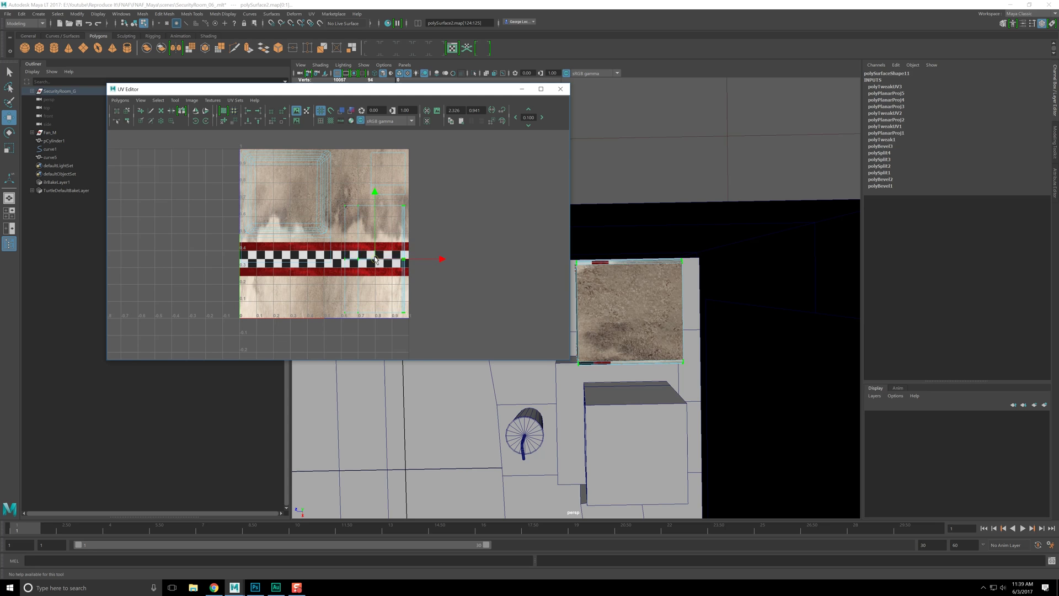
{"action": "scroll", "coordinate": [386, 259], "scroll_direction": "down", "scroll_amount": 4}
{"action": "middle_click_drag", "start_coordinate": [354, 215], "coordinate": [379, 273], "text": "alt"}
Step: Select the monitor's bottom face, apply a planar UV projection to it and move the shell above the texture tile
{"action": "right_click_drag", "start_coordinate": [301, 221], "coordinate": [337, 219]}
{"action": "left_click", "coordinate": [580, 283]}
{"action": "mouse_move", "coordinate": [580, 282]}
{"action": "left_mouse_down", "text": "alt"}
{"action": "mouse_move", "coordinate": [618, 268]}
{"action": "mouse_move", "coordinate": [615, 281]}
{"action": "mouse_move", "coordinate": [628, 286]}
{"action": "mouse_move", "coordinate": [594, 286]}
{"action": "left_mouse_up", "text": "alt"}
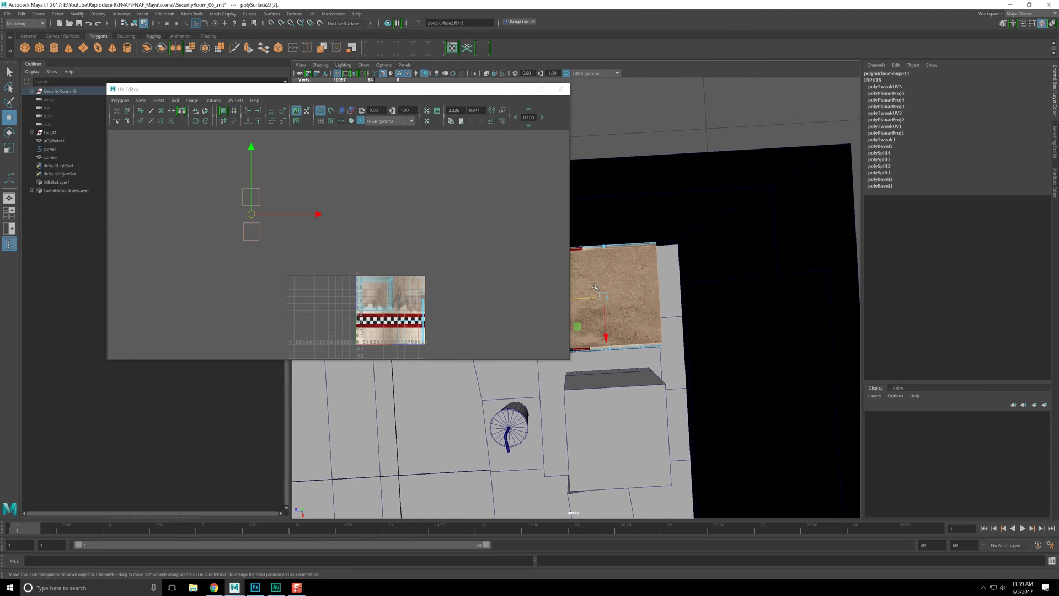
{"action": "left_click", "coordinate": [312, 14]}
{"action": "left_click", "coordinate": [617, 190]}
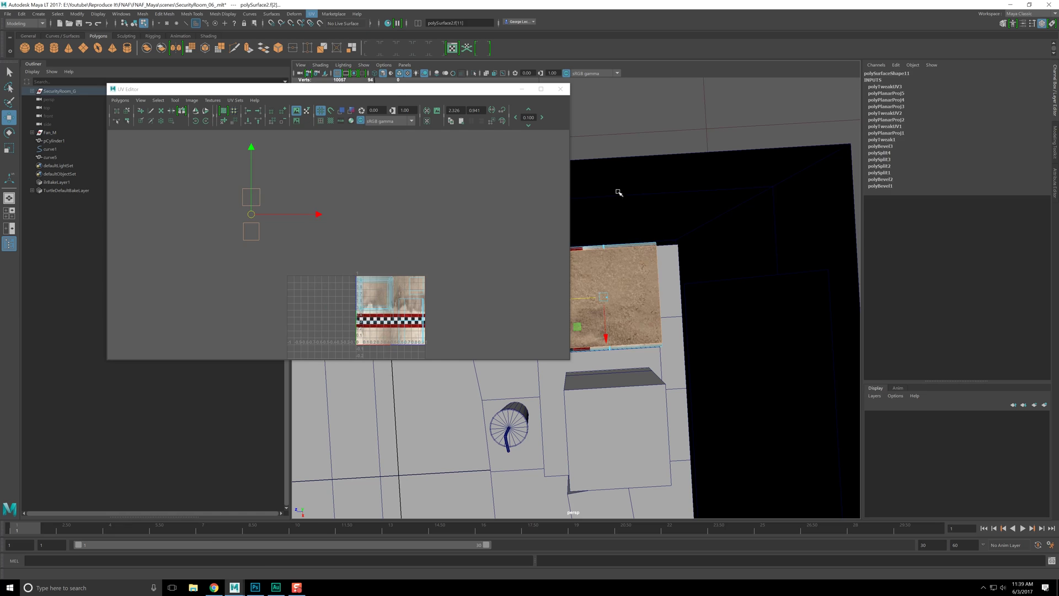
{"action": "left_click", "coordinate": [584, 292]}
{"action": "right_click_drag", "start_coordinate": [294, 177], "coordinate": [274, 210]}
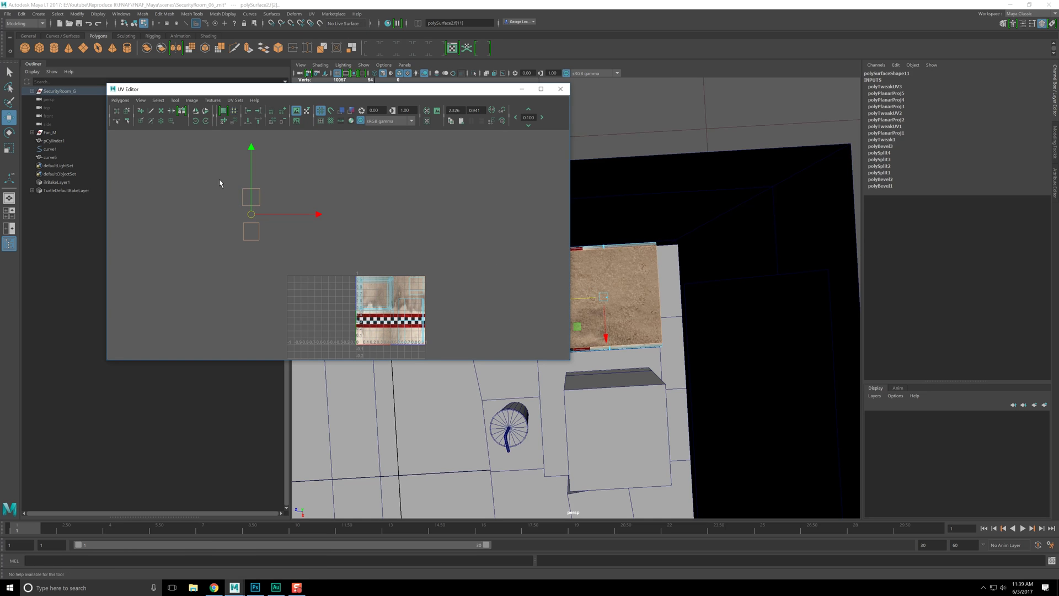
{"action": "left_click", "coordinate": [251, 133]}
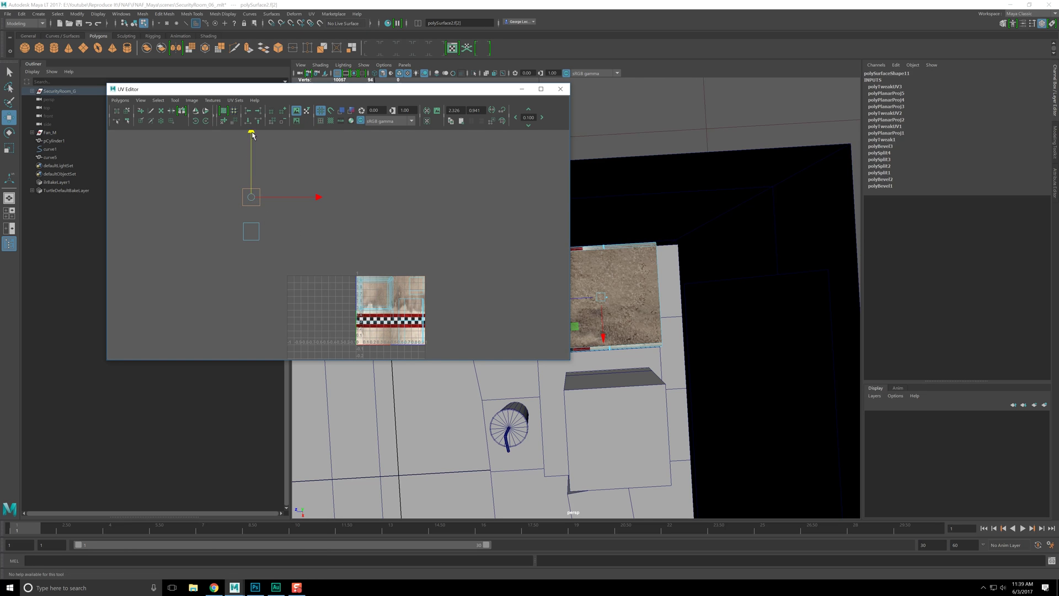
{"action": "left_click", "coordinate": [313, 14]}
{"action": "left_click", "coordinate": [312, 14]}
{"action": "left_click", "coordinate": [312, 14]}
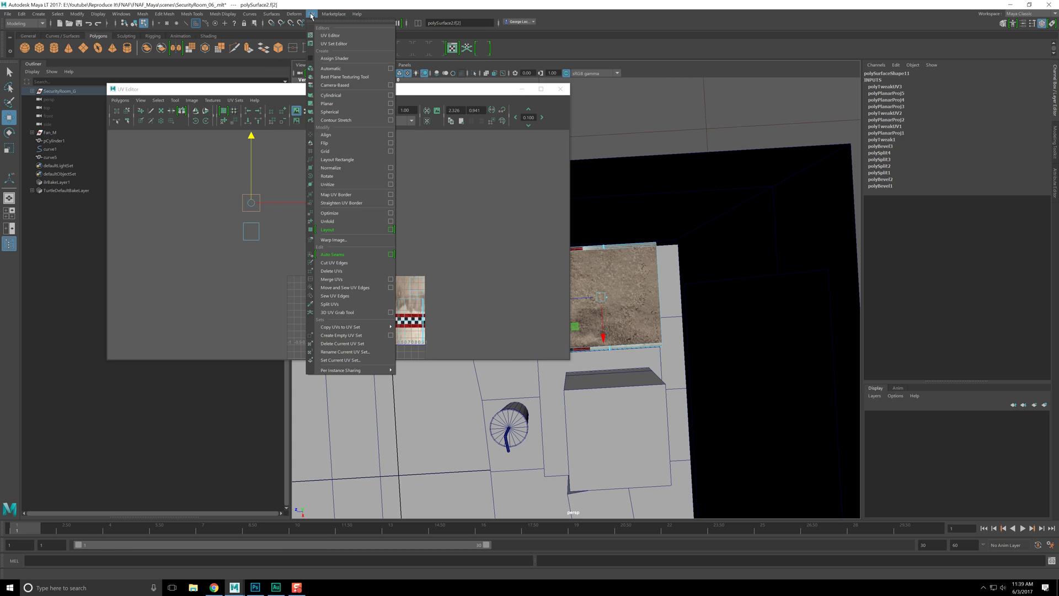
{"action": "left_click", "coordinate": [351, 104]}
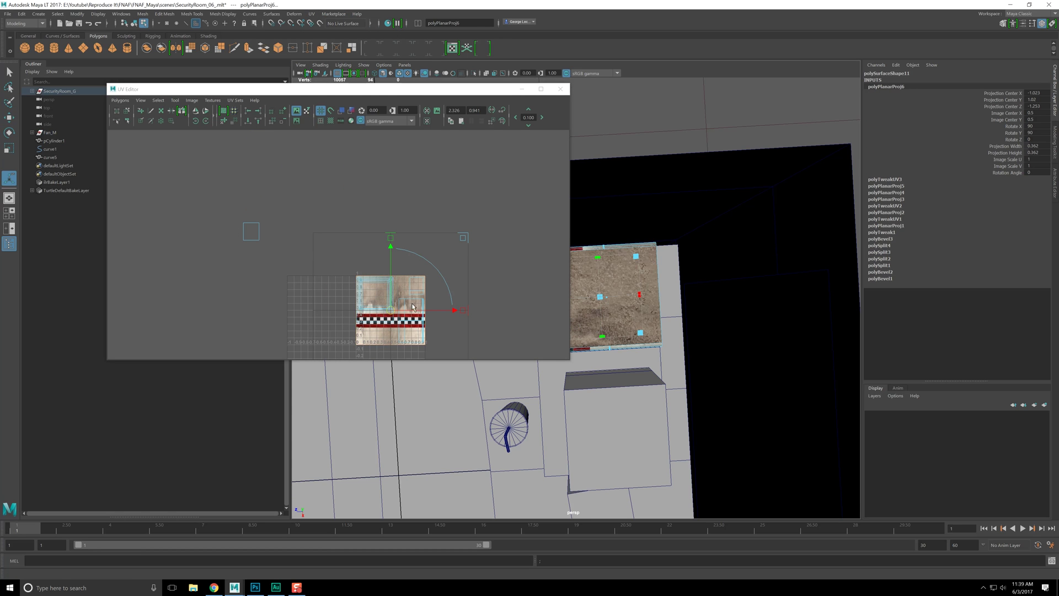
{"action": "left_click_drag", "start_coordinate": [387, 251], "coordinate": [390, 149]}
Step: Apply a planar UV projection to the monitor's top face and move its shell up, clear of the texture tile
{"action": "left_click", "coordinate": [287, 258]}
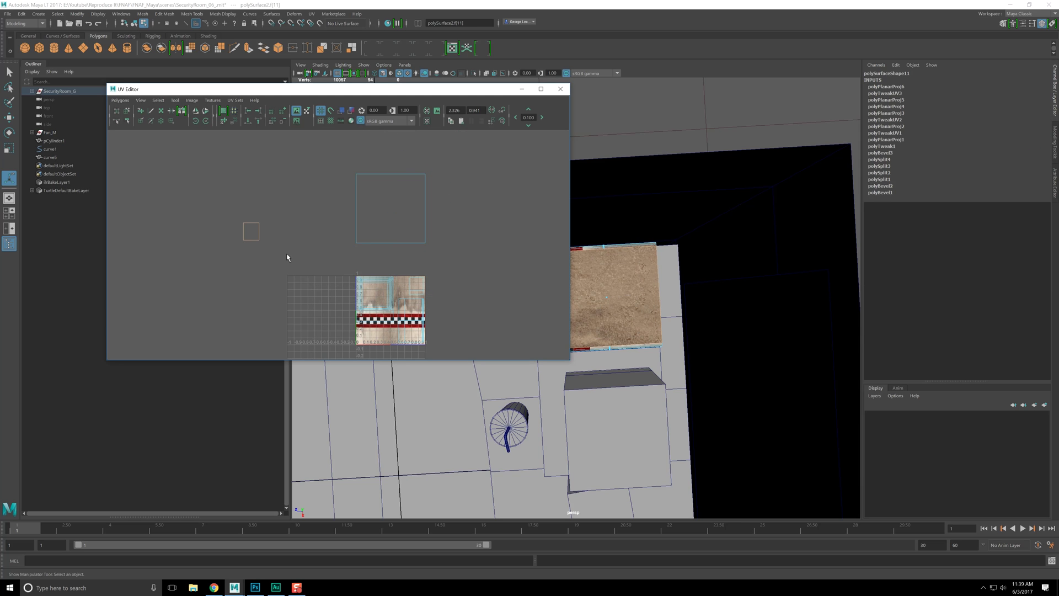
{"action": "key", "text": "f"}
{"action": "scroll", "coordinate": [379, 217], "scroll_direction": "down", "scroll_amount": 7}
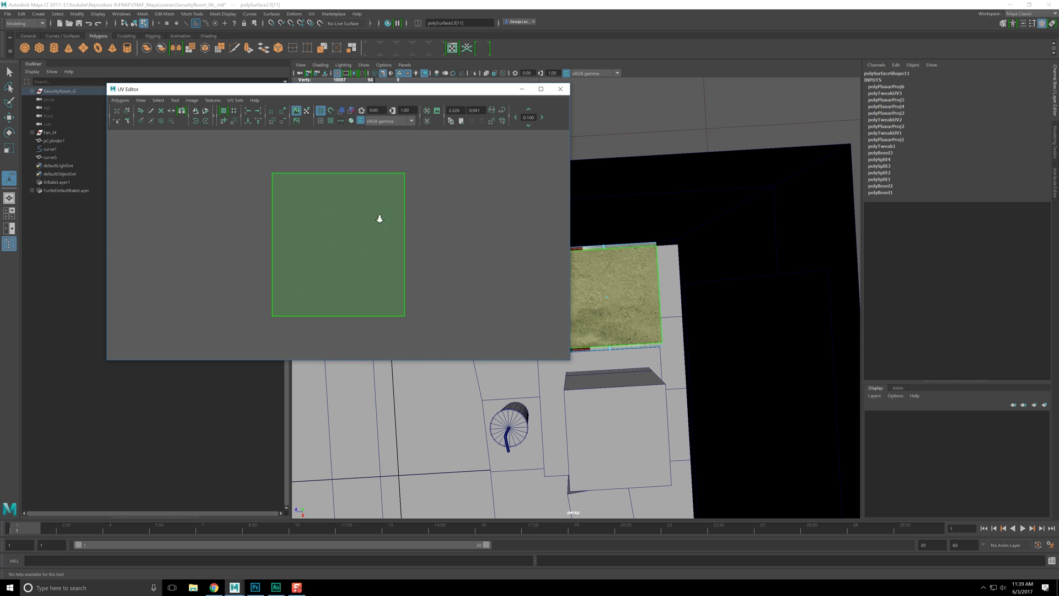
{"action": "key", "text": "g"}
{"action": "scroll", "coordinate": [391, 247], "scroll_direction": "down", "scroll_amount": 10}
{"action": "scroll", "coordinate": [443, 255], "scroll_direction": "down", "scroll_amount": 1}
{"action": "left_click_drag", "start_coordinate": [443, 256], "coordinate": [441, 205]}
{"action": "key", "text": "ctrl+z"}
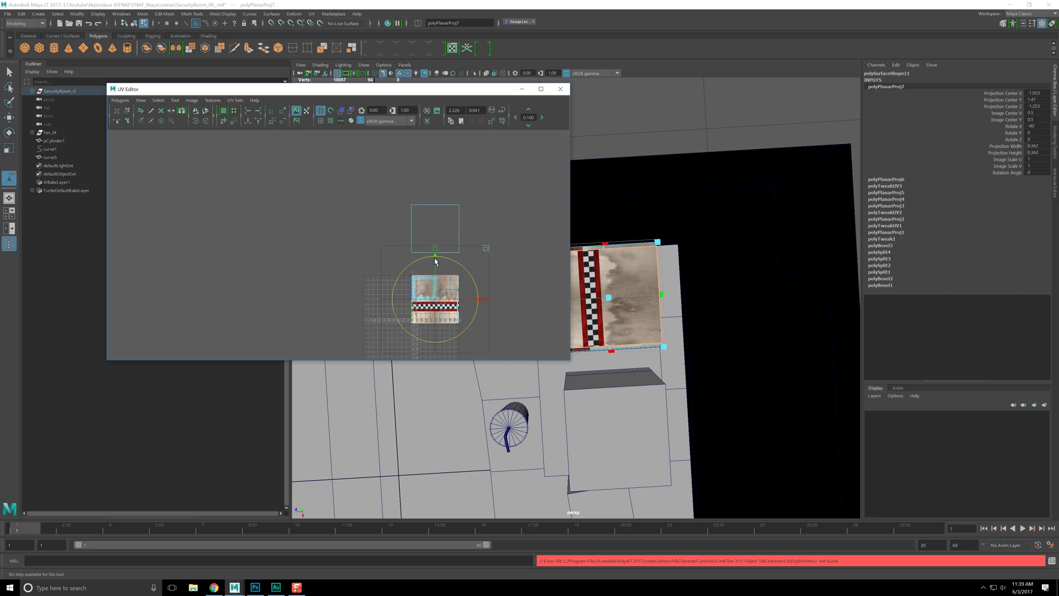
{"action": "left_click_drag", "start_coordinate": [435, 258], "coordinate": [441, 147]}
Step: Nudge the top face's UV shell vertically so it sits just above the bottom face's shell
{"action": "middle_click_drag", "start_coordinate": [467, 181], "coordinate": [396, 213], "text": "alt"}
{"action": "scroll", "coordinate": [429, 230], "scroll_direction": "up", "scroll_amount": 4}
{"action": "left_click_drag", "start_coordinate": [618, 276], "coordinate": [650, 256], "text": "alt"}
{"action": "middle_click_drag", "start_coordinate": [410, 182], "coordinate": [394, 219], "text": "alt"}
{"action": "mouse_move", "coordinate": [387, 176]}
{"action": "left_mouse_down"}
{"action": "mouse_move", "coordinate": [386, 145]}
{"action": "mouse_move", "coordinate": [389, 162]}
{"action": "left_mouse_up"}
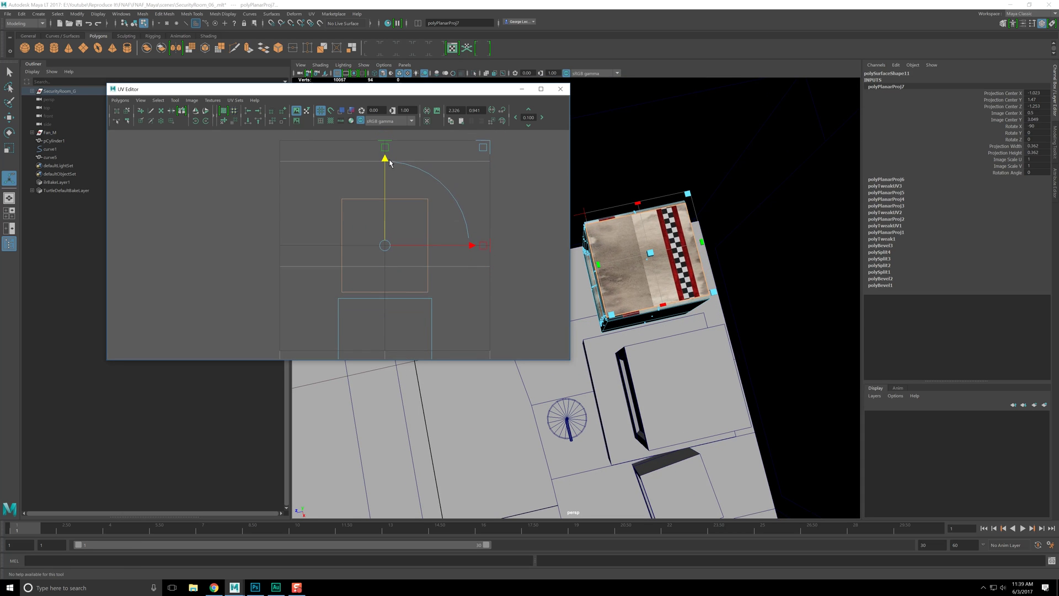
Step: Scale the top and bottom face shells down together and move them beside the texture tile
{"action": "right_click_drag", "start_coordinate": [361, 232], "coordinate": [309, 193]}
{"action": "left_click_drag", "start_coordinate": [309, 194], "coordinate": [450, 352]}
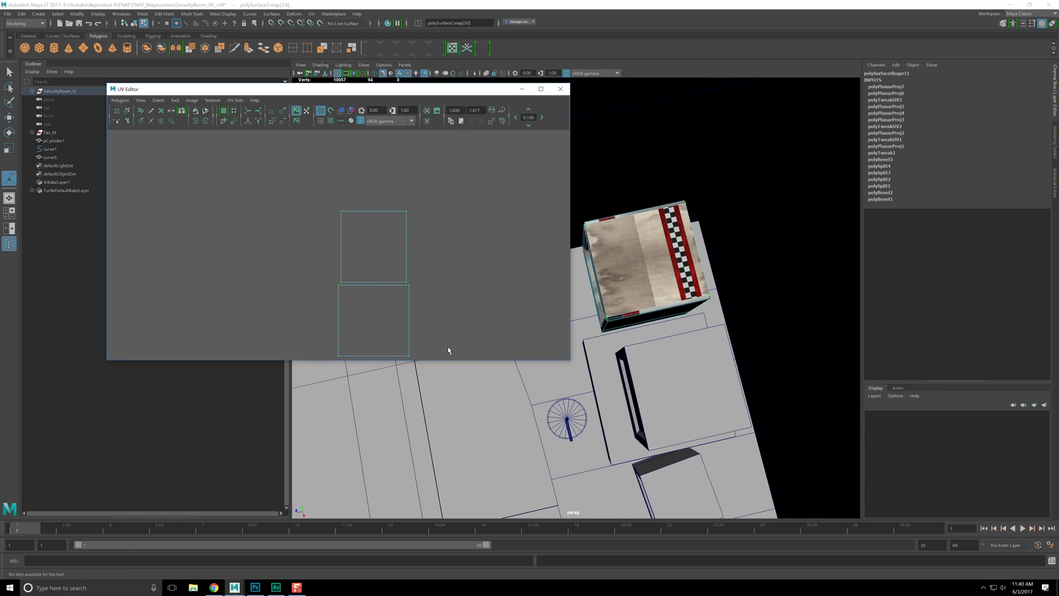
{"action": "key", "text": "r"}
{"action": "left_click_drag", "start_coordinate": [371, 283], "coordinate": [363, 289]}
{"action": "key", "text": "w"}
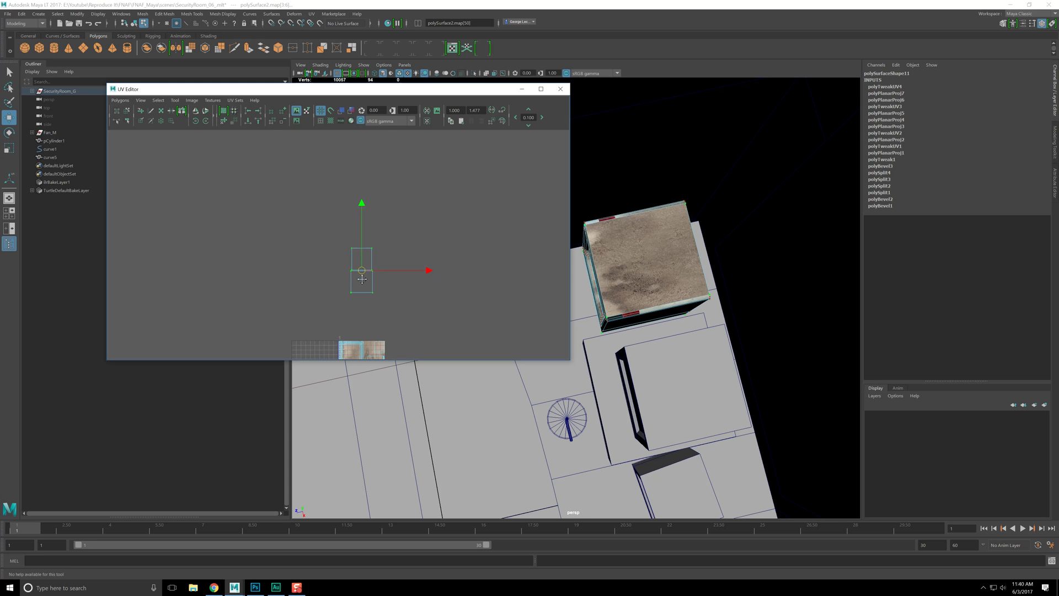
{"action": "middle_click_drag", "start_coordinate": [363, 289], "coordinate": [393, 206], "text": "alt"}
{"action": "left_click_drag", "start_coordinate": [392, 195], "coordinate": [370, 299]}
{"action": "scroll", "coordinate": [371, 297], "scroll_direction": "up", "scroll_amount": 4}
{"action": "middle_click_drag", "start_coordinate": [397, 287], "coordinate": [356, 209], "text": "alt"}
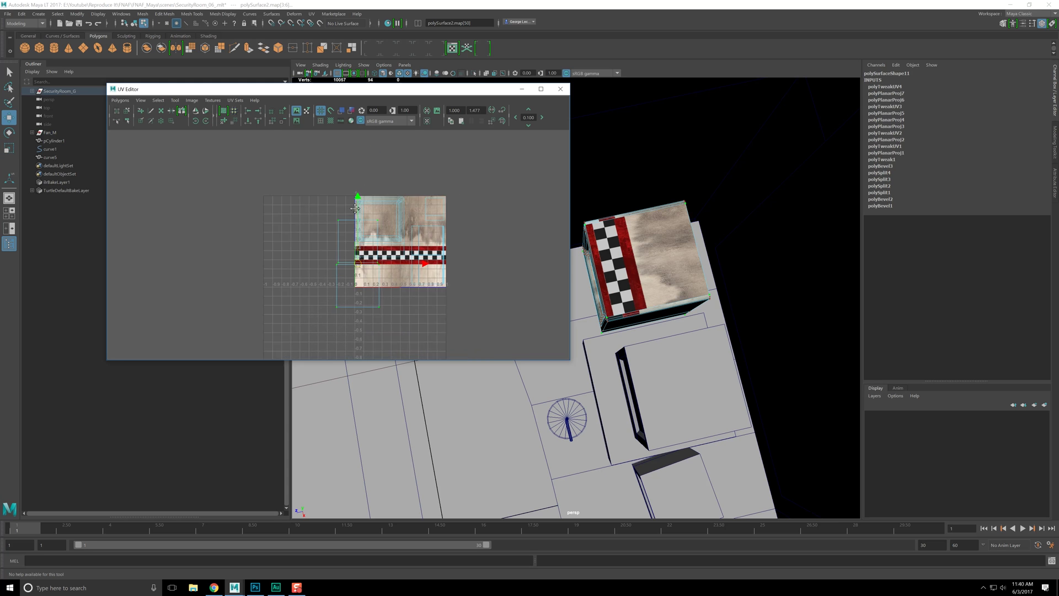
{"action": "scroll", "coordinate": [355, 209], "scroll_direction": "up", "scroll_amount": 3}
{"action": "left_click_drag", "start_coordinate": [363, 260], "coordinate": [285, 231]}
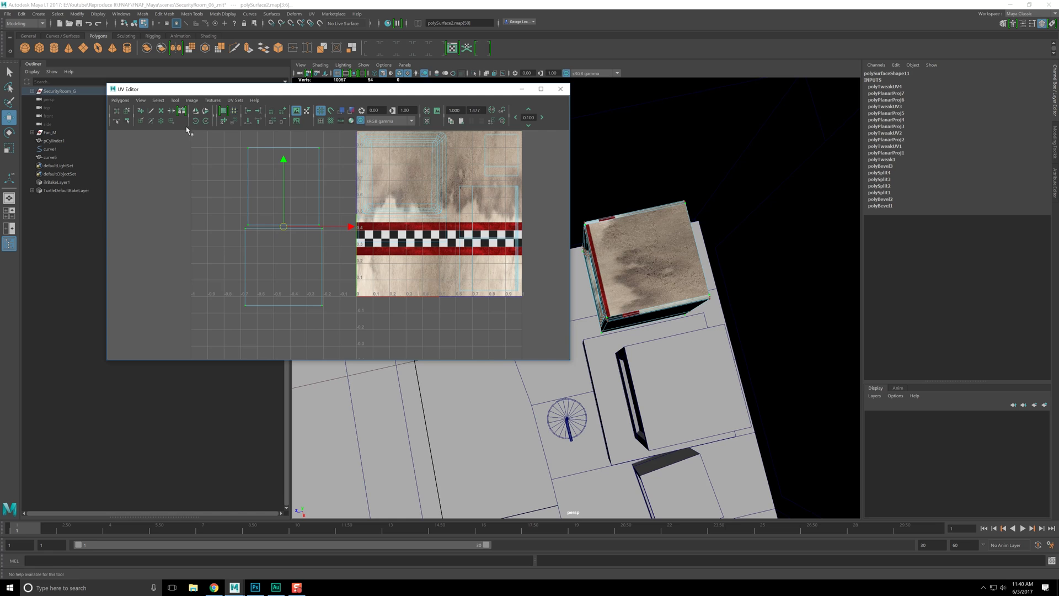
Step: Rotate the pair of top and bottom shells 90 degrees and place them in the lower-left part of the tile
{"action": "left_click", "coordinate": [197, 124]}
{"action": "left_click", "coordinate": [198, 124]}
{"action": "left_click_drag", "start_coordinate": [282, 231], "coordinate": [412, 264]}
{"action": "key", "text": "e"}
{"action": "key", "text": "w"}
{"action": "scroll", "coordinate": [409, 268], "scroll_direction": "up", "scroll_amount": 1}
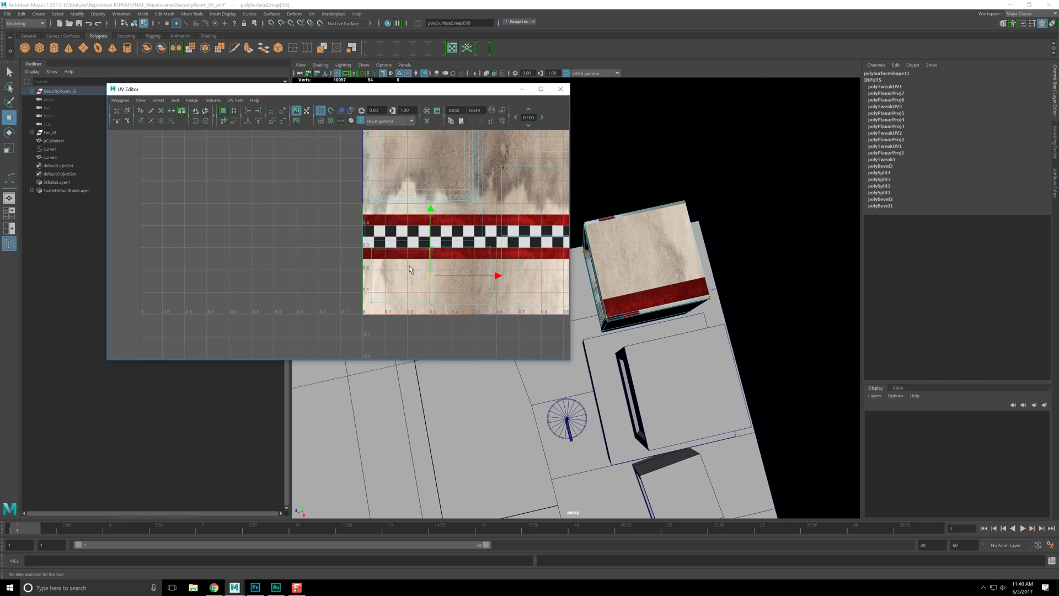
{"action": "middle_click_drag", "start_coordinate": [449, 218], "coordinate": [371, 267], "text": "alt"}
{"action": "middle_click_drag", "start_coordinate": [353, 202], "coordinate": [353, 224], "text": "alt"}
{"action": "middle_click_drag", "start_coordinate": [370, 265], "coordinate": [375, 194], "text": "alt"}
{"action": "middle_click_drag", "start_coordinate": [378, 233], "coordinate": [357, 237], "text": "alt"}
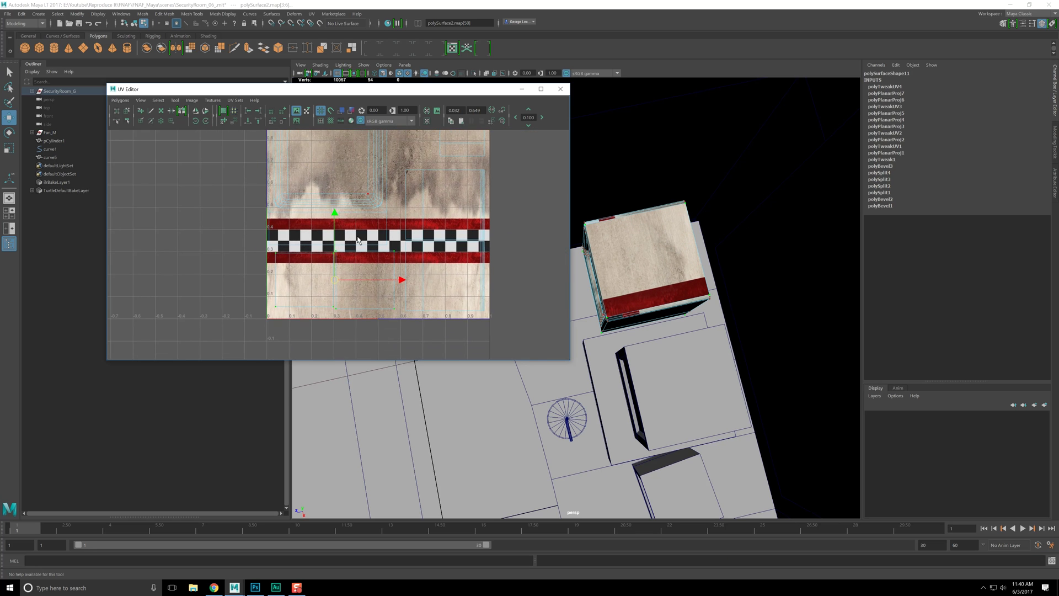
Step: Deselect the shells and hide the background texture image in the UV Editor
{"action": "middle_click_drag", "start_coordinate": [584, 251], "coordinate": [605, 227], "text": "alt"}
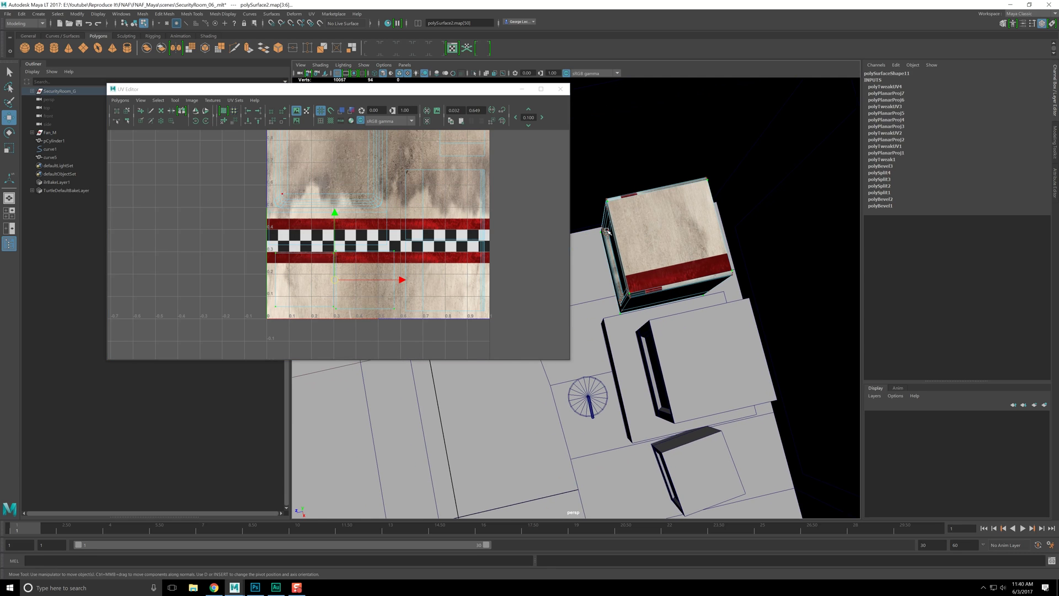
{"action": "left_click", "coordinate": [214, 101]}
{"action": "left_click", "coordinate": [208, 118]}
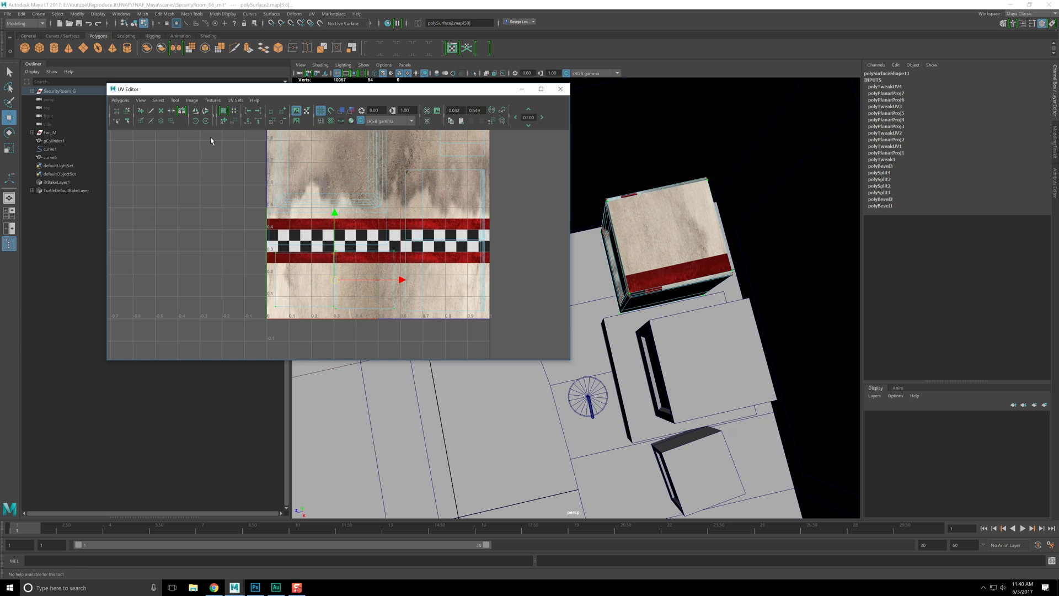
{"action": "middle_click_drag", "start_coordinate": [236, 189], "coordinate": [198, 236], "text": "alt"}
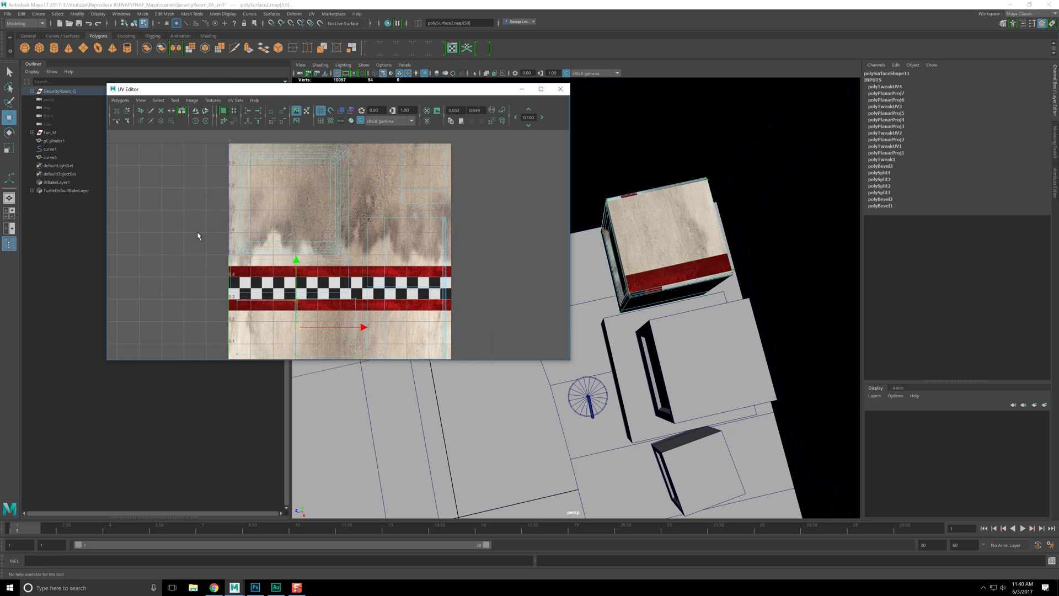
{"action": "left_click", "coordinate": [198, 237]}
{"action": "scroll", "coordinate": [333, 199], "scroll_direction": "up", "scroll_amount": 2}
{"action": "scroll", "coordinate": [340, 216], "scroll_direction": "down", "scroll_amount": 4}
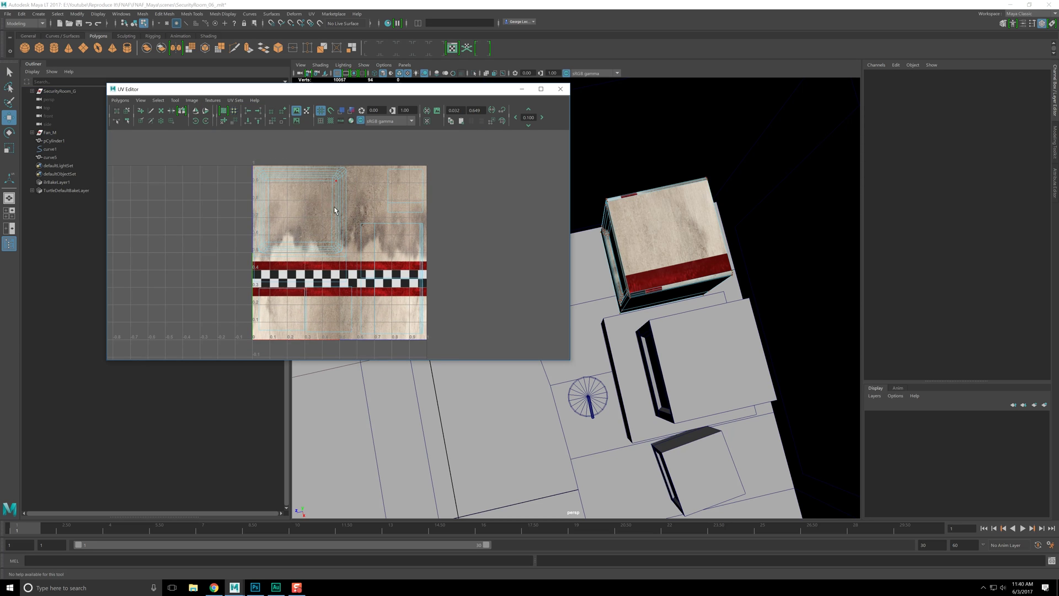
{"action": "left_click", "coordinate": [192, 100]}
{"action": "left_click", "coordinate": [190, 118]}
Step: Select the front UV shell, enlarge it slightly and reposition it in the upper-left corner of the tile
{"action": "scroll", "coordinate": [266, 249], "scroll_direction": "up", "scroll_amount": 1}
{"action": "scroll", "coordinate": [265, 249], "scroll_direction": "up", "scroll_amount": 3}
{"action": "scroll", "coordinate": [291, 217], "scroll_direction": "down", "scroll_amount": 2}
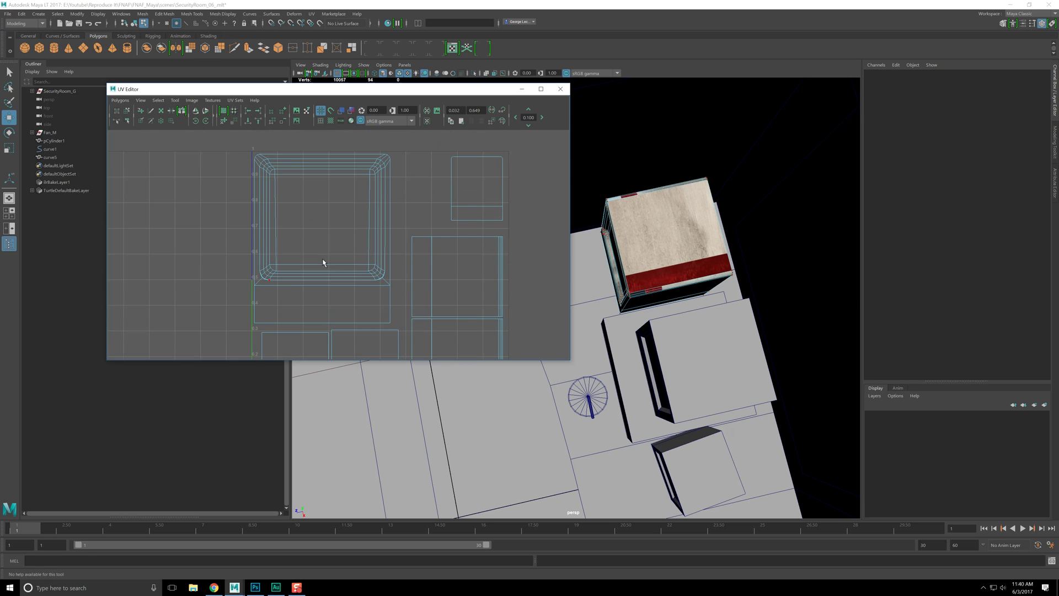
{"action": "scroll", "coordinate": [362, 274], "scroll_direction": "up", "scroll_amount": 3}
{"action": "scroll", "coordinate": [395, 229], "scroll_direction": "down", "scroll_amount": 5}
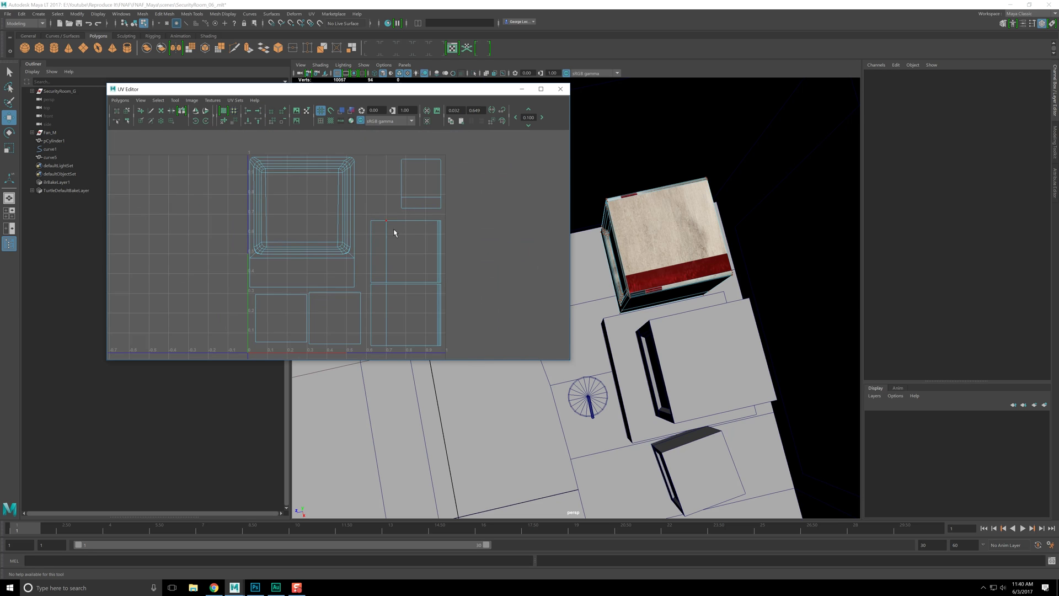
{"action": "scroll", "coordinate": [303, 253], "scroll_direction": "up", "scroll_amount": 1}
{"action": "scroll", "coordinate": [317, 251], "scroll_direction": "up", "scroll_amount": 1}
{"action": "right_click_drag", "start_coordinate": [337, 264], "coordinate": [346, 286]}
{"action": "scroll", "coordinate": [343, 280], "scroll_direction": "down", "scroll_amount": 1}
{"action": "scroll", "coordinate": [337, 262], "scroll_direction": "down", "scroll_amount": 1}
{"action": "left_click", "coordinate": [370, 289]}
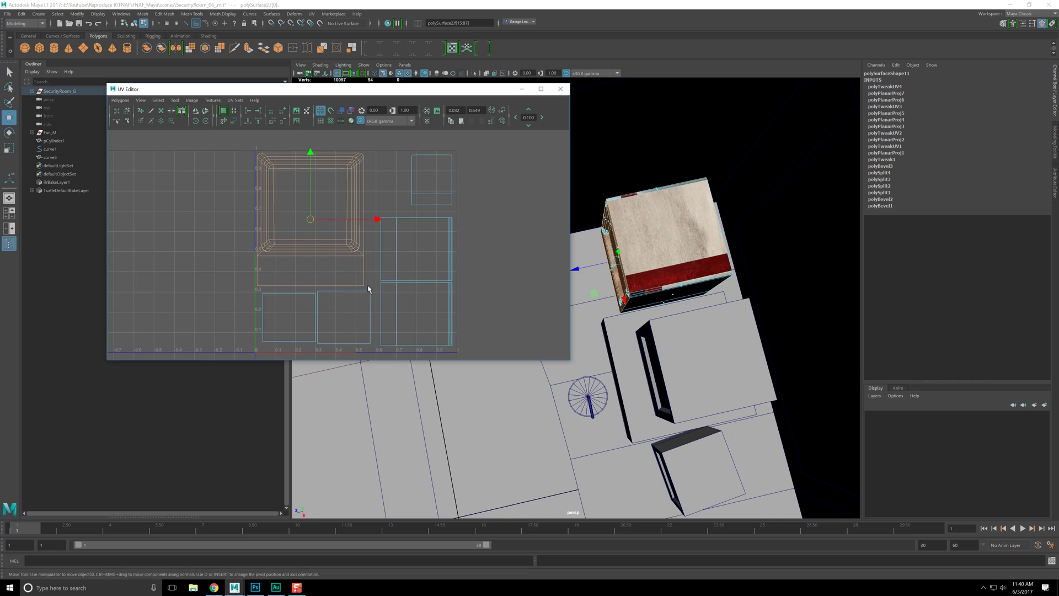
{"action": "key", "text": "r"}
{"action": "key", "text": "w"}
{"action": "left_click_drag", "start_coordinate": [309, 223], "coordinate": [313, 225]}
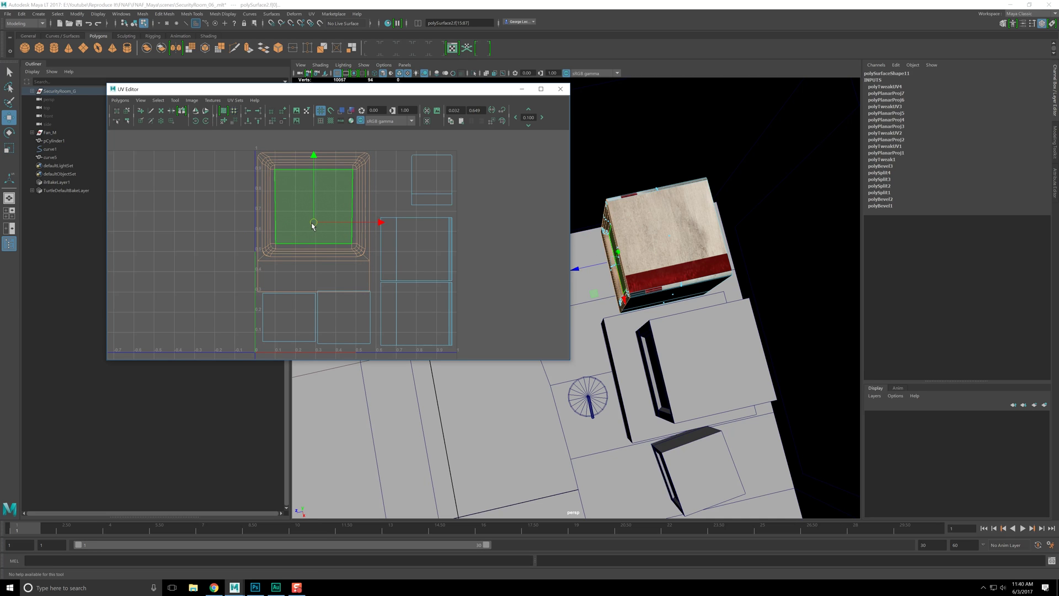
Step: Widen the pair of top and bottom UV shells to the front shell's width and place them directly beneath it
{"action": "middle_click_drag", "start_coordinate": [347, 260], "coordinate": [354, 193], "text": "alt"}
{"action": "right_click_drag", "start_coordinate": [331, 256], "coordinate": [331, 280]}
{"action": "left_click_drag", "start_coordinate": [236, 247], "coordinate": [321, 257]}
{"action": "key", "text": "r"}
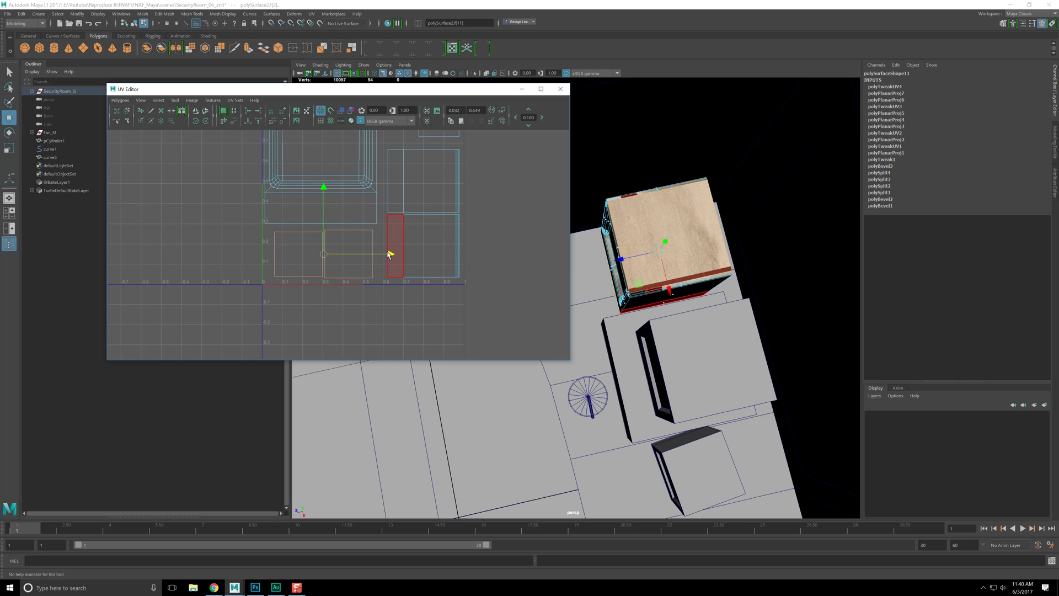
{"action": "left_click_drag", "start_coordinate": [390, 254], "coordinate": [382, 254]}
{"action": "middle_click_drag", "start_coordinate": [380, 149], "coordinate": [329, 197], "text": "alt"}
{"action": "left_click_drag", "start_coordinate": [363, 272], "coordinate": [433, 352]}
{"action": "left_click_drag", "start_coordinate": [237, 310], "coordinate": [269, 301]}
{"action": "key", "text": "r"}
{"action": "key", "text": "w"}
{"action": "left_click_drag", "start_coordinate": [333, 302], "coordinate": [337, 303]}
{"action": "middle_click_drag", "start_coordinate": [369, 209], "coordinate": [347, 243], "text": "alt"}
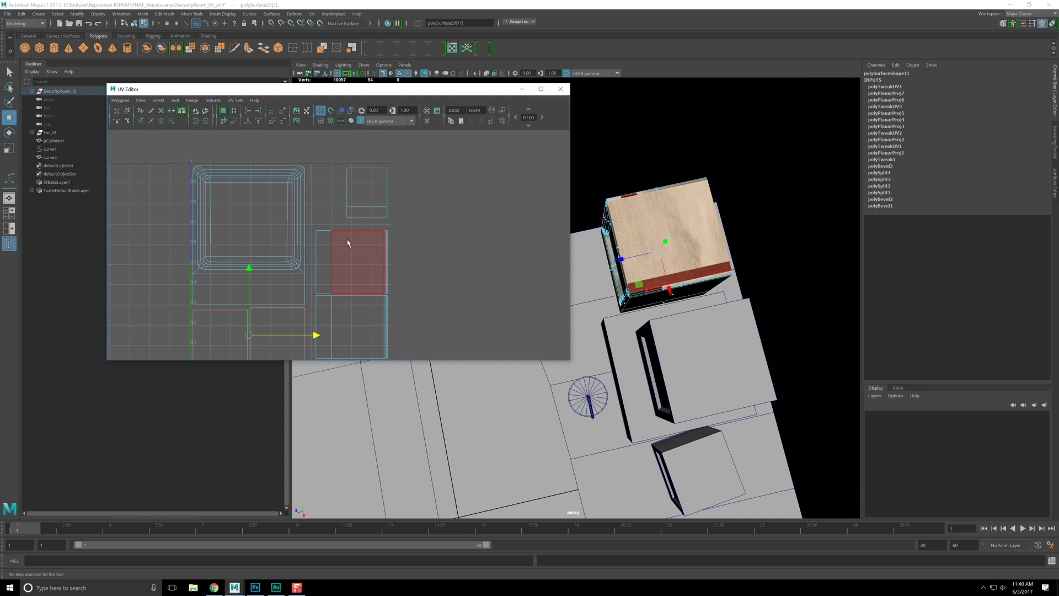
Step: Move the small upper-right UV shell above the stacked side shells and rotate it 90 degrees clockwise
{"action": "left_click", "coordinate": [381, 209]}
{"action": "left_click_drag", "start_coordinate": [367, 193], "coordinate": [350, 195]}
{"action": "key", "text": "r"}
{"action": "key", "text": "w"}
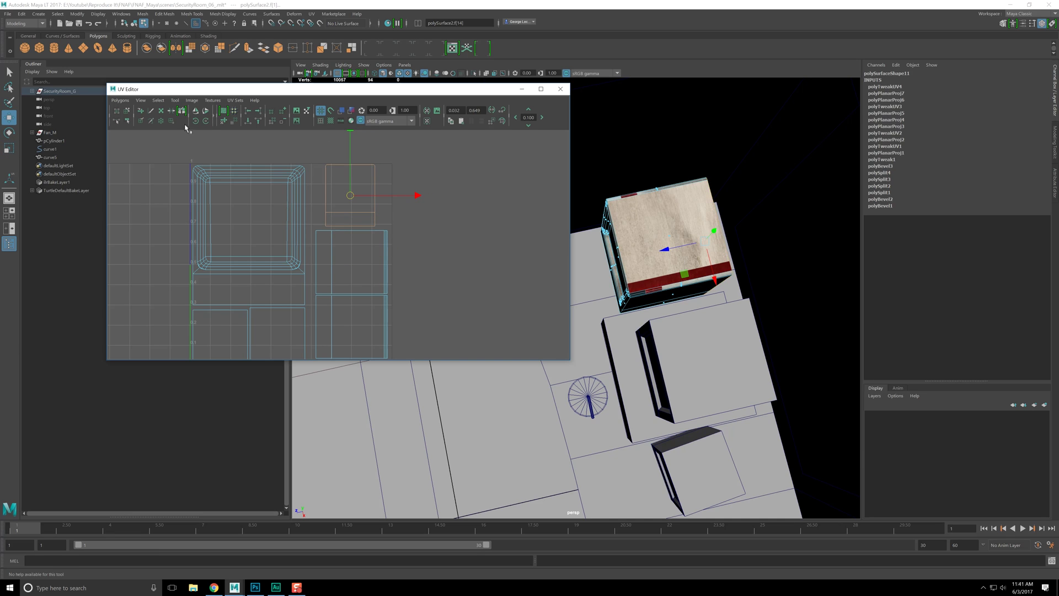
{"action": "left_click", "coordinate": [205, 122]}
Step: Enlarge the rotated shell to match the side shells' width and fit it into the tile's upper-right corner
{"action": "key", "text": "e"}
{"action": "key", "text": "r"}
{"action": "left_click_drag", "start_coordinate": [350, 196], "coordinate": [354, 195]}
{"action": "key", "text": "w"}
{"action": "key", "text": "e"}
{"action": "key", "text": "r"}
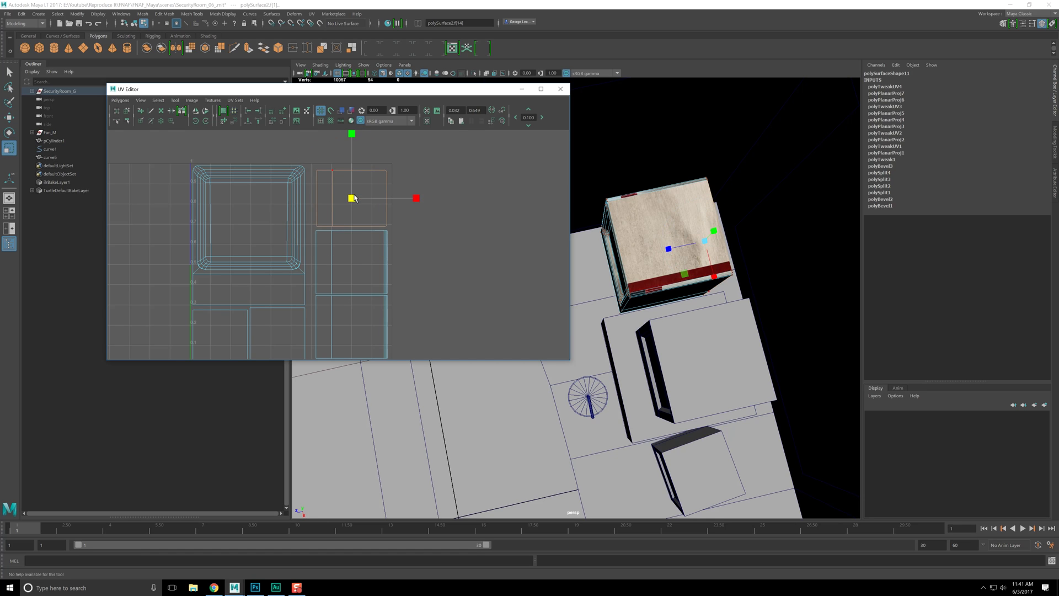
{"action": "scroll", "coordinate": [363, 230], "scroll_direction": "down", "scroll_amount": 2}
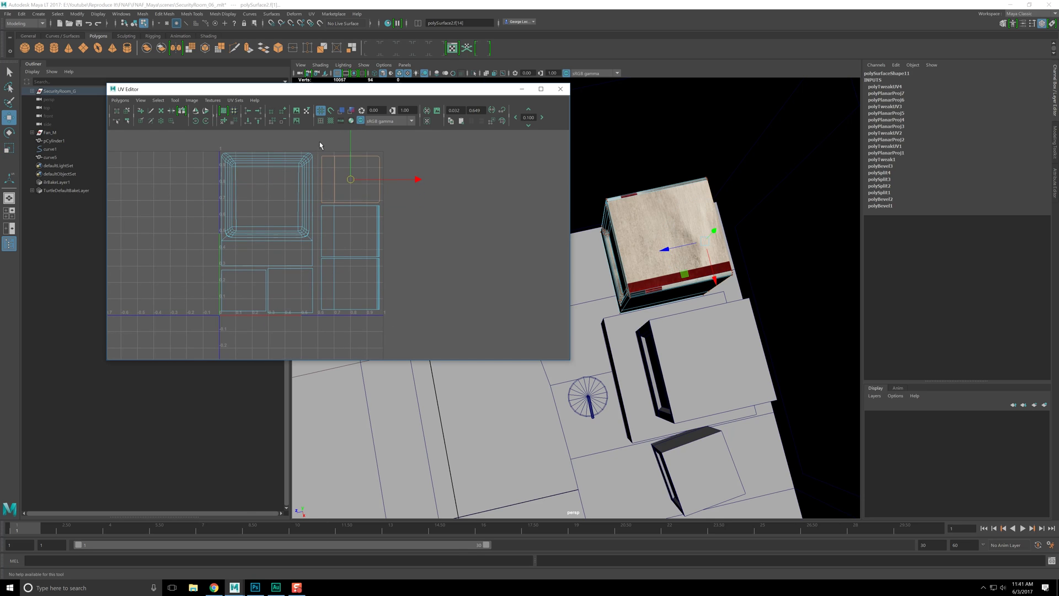
Step: Close the UV Editor, return to object selection and delete the monitor's construction history
{"action": "left_click", "coordinate": [560, 89]}
{"action": "left_click_drag", "start_coordinate": [557, 163], "coordinate": [581, 229], "text": "alt"}
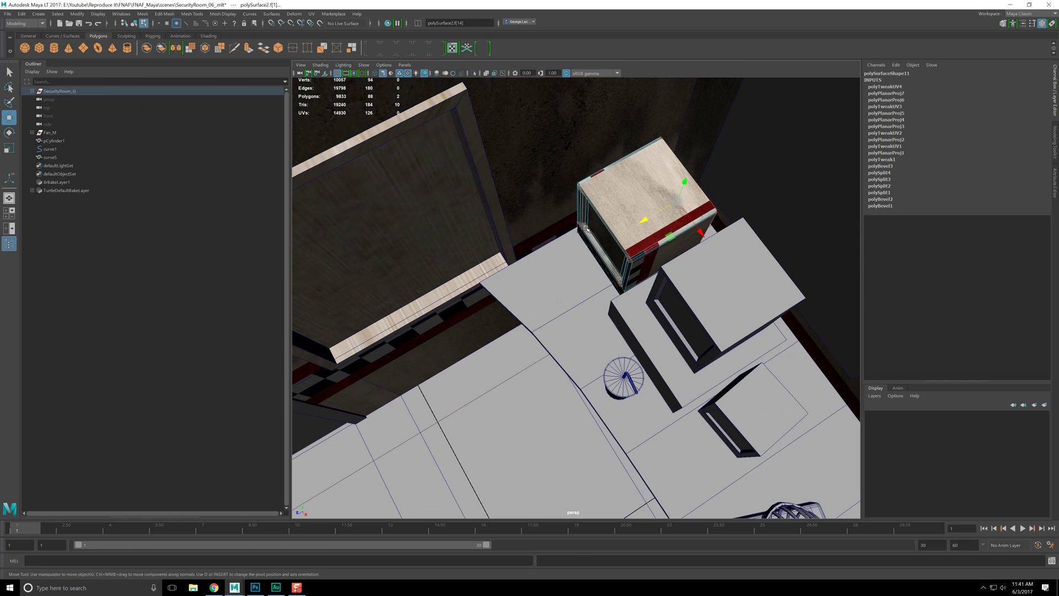
{"action": "key", "text": "F8"}
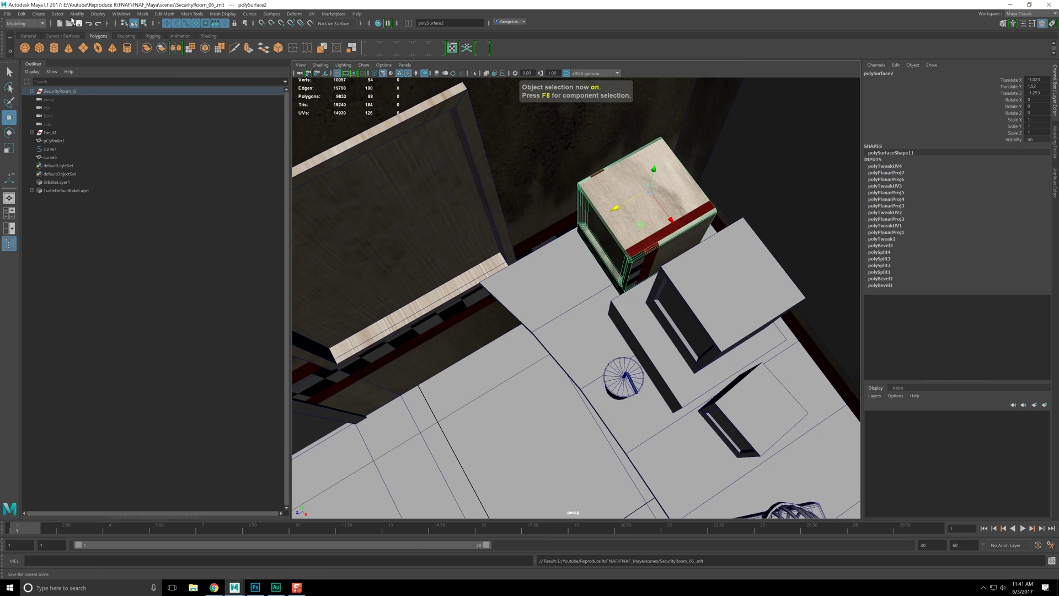
{"action": "left_click", "coordinate": [22, 13]}
{"action": "mouse_move", "coordinate": [72, 116]}
{"action": "left_click", "coordinate": [157, 118]}
{"action": "key", "text": "f"}
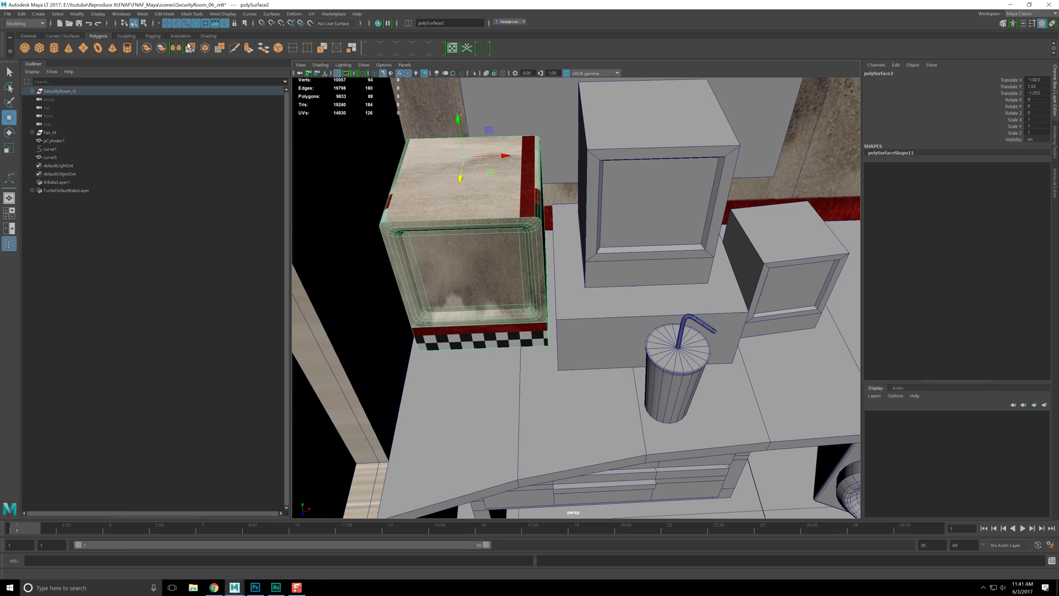
Step: Reopen the UV Editor for the monitor and bring up the UV Snapshot options
{"action": "left_click", "coordinate": [141, 14]}
{"action": "mouse_move", "coordinate": [122, 14]}
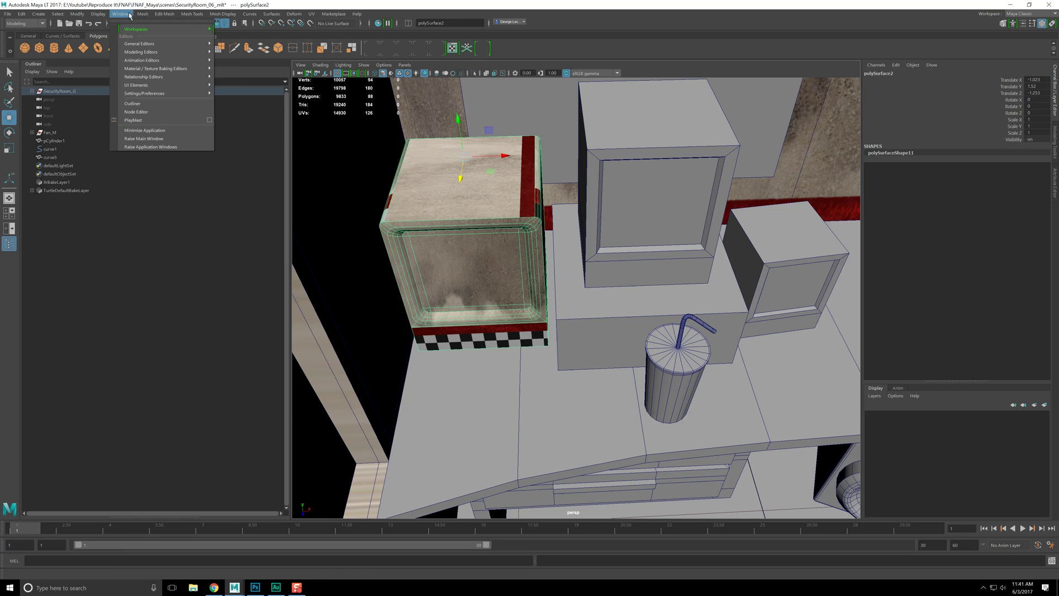
{"action": "mouse_move", "coordinate": [165, 52]}
{"action": "left_click", "coordinate": [234, 67]}
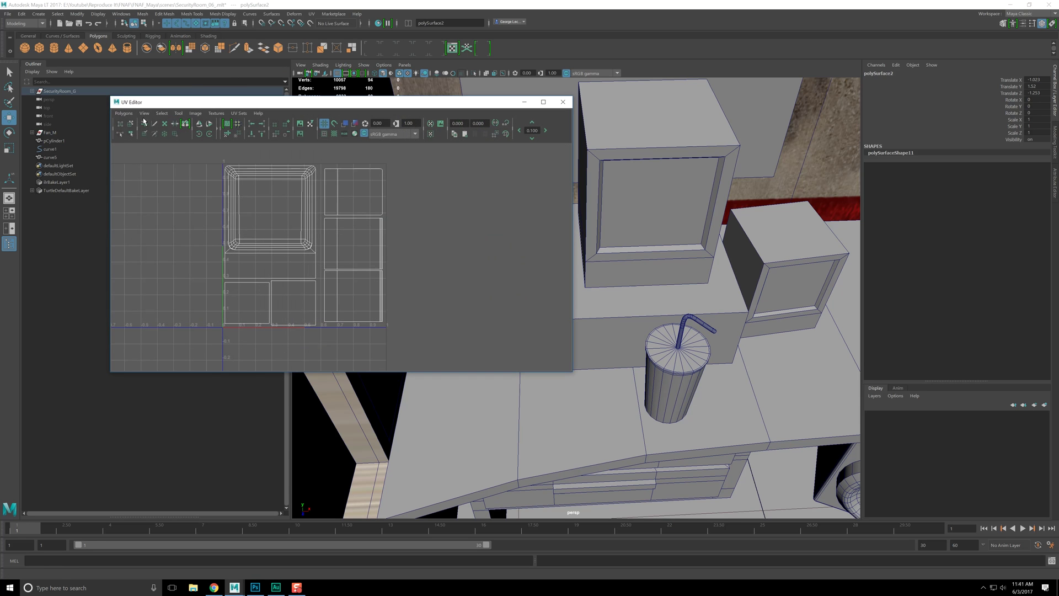
{"action": "left_click", "coordinate": [124, 113]}
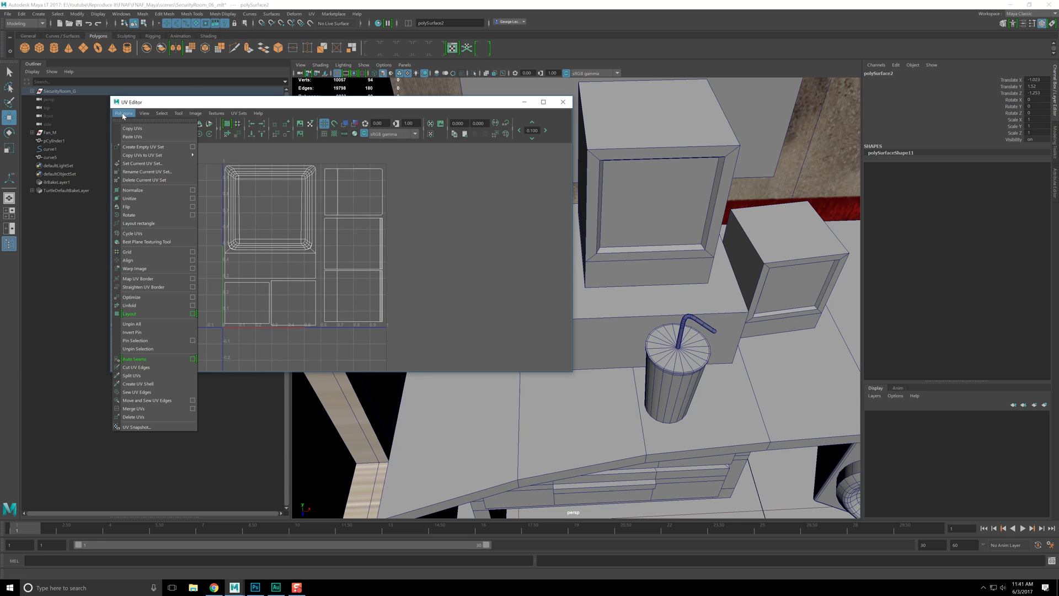
{"action": "left_click", "coordinate": [146, 427]}
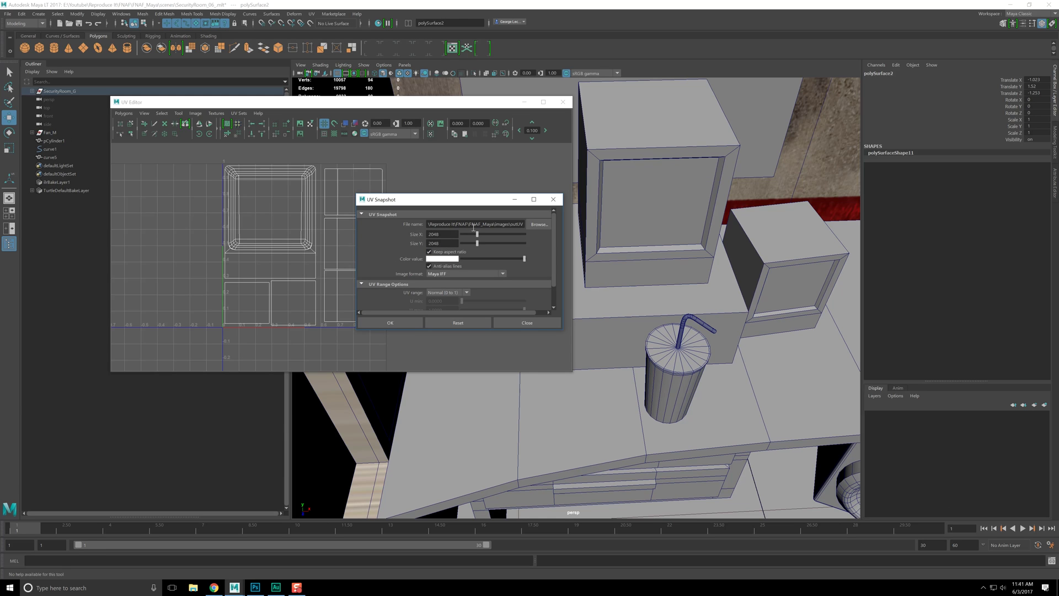
Step: Export the UV snapshot in PNG format as uv_securitymonitor in the project's images folder
{"action": "left_click", "coordinate": [465, 273]}
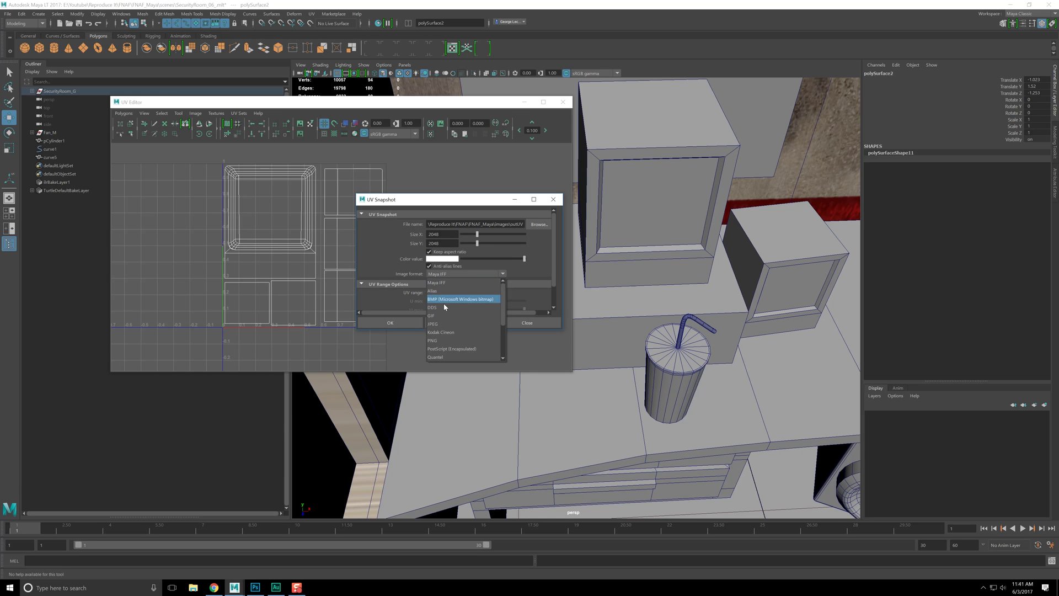
{"action": "left_click", "coordinate": [448, 339]}
{"action": "left_click", "coordinate": [532, 226]}
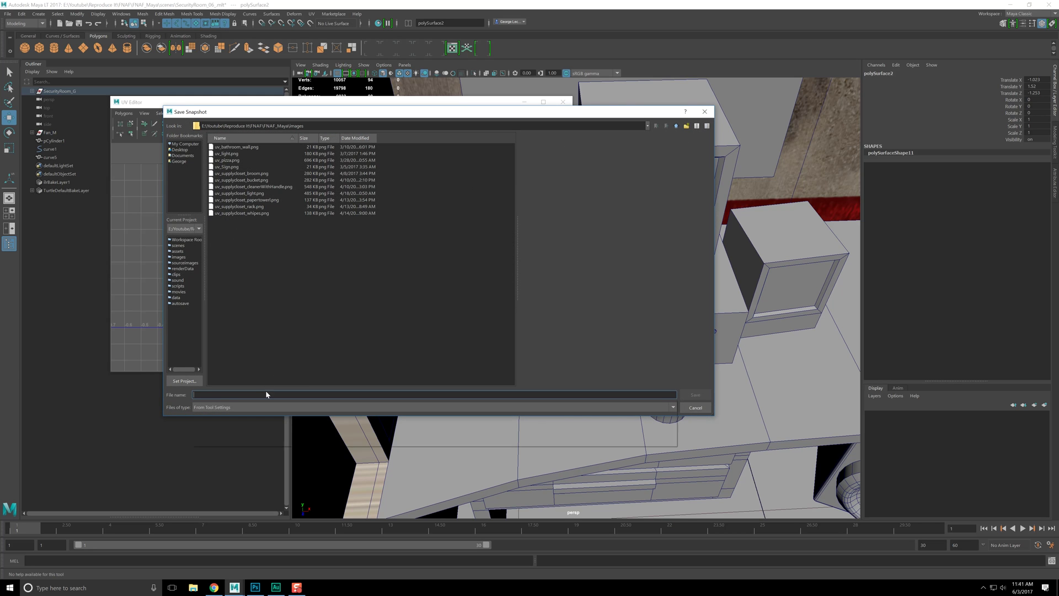
{"action": "type", "text": "uv_"}
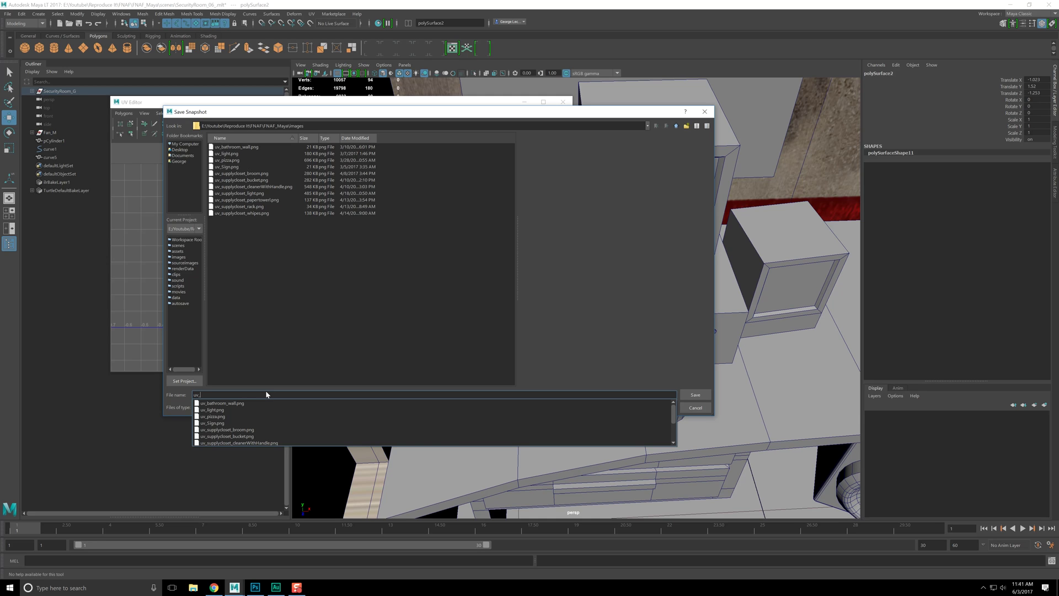
{"action": "type", "text": "securitymonitor"}
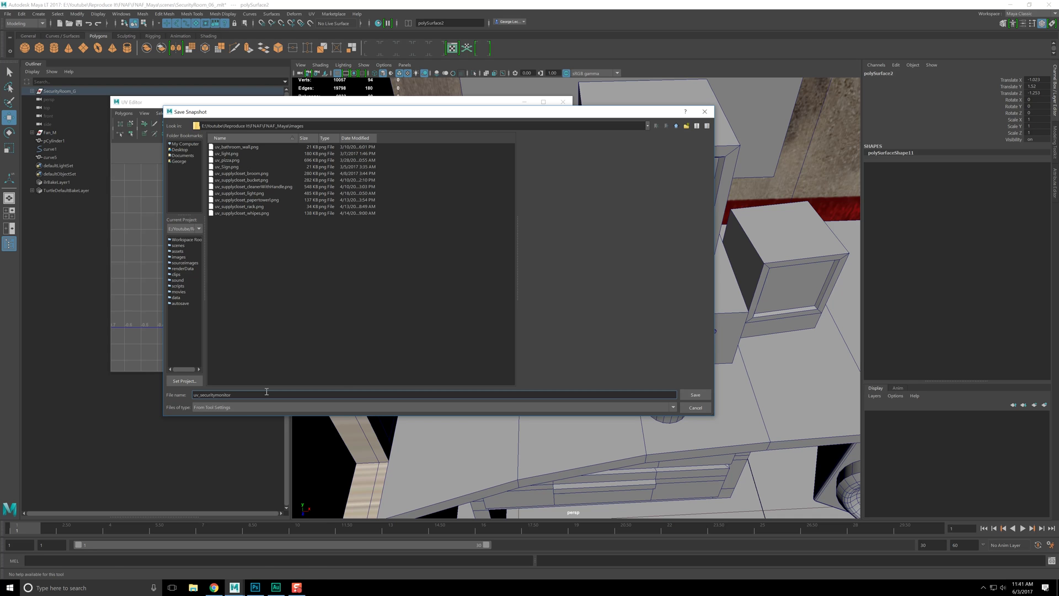
{"action": "key", "text": "Return"}
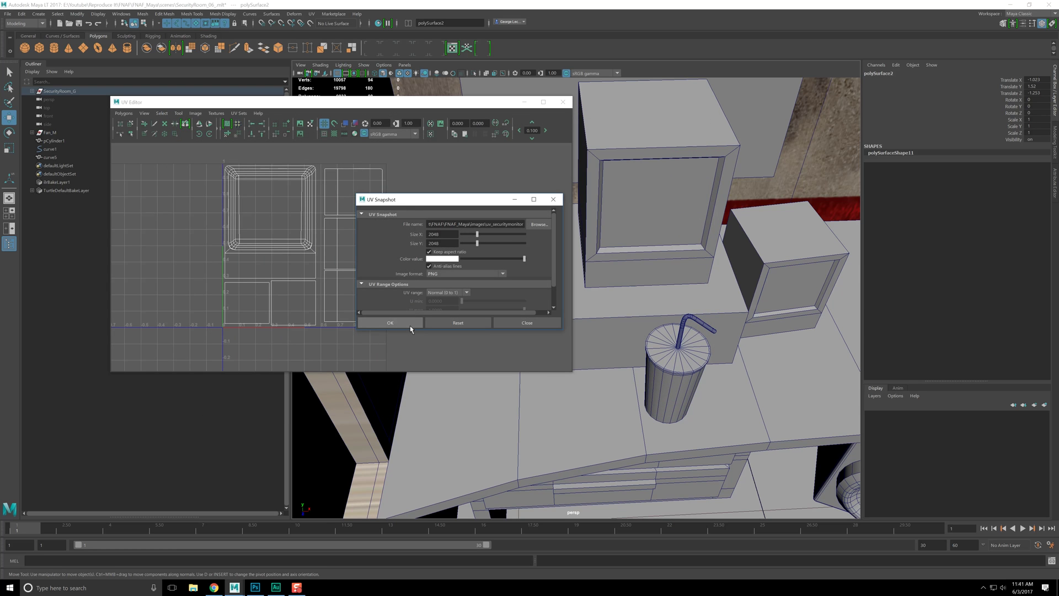
{"action": "left_click", "coordinate": [405, 325]}
Step: Switch to Photoshop and open uv_securitymonitor.png from the FNAF project
{"action": "left_click", "coordinate": [255, 588]}
{"action": "left_click", "coordinate": [97, 31]}
{"action": "left_click", "coordinate": [108, 44]}
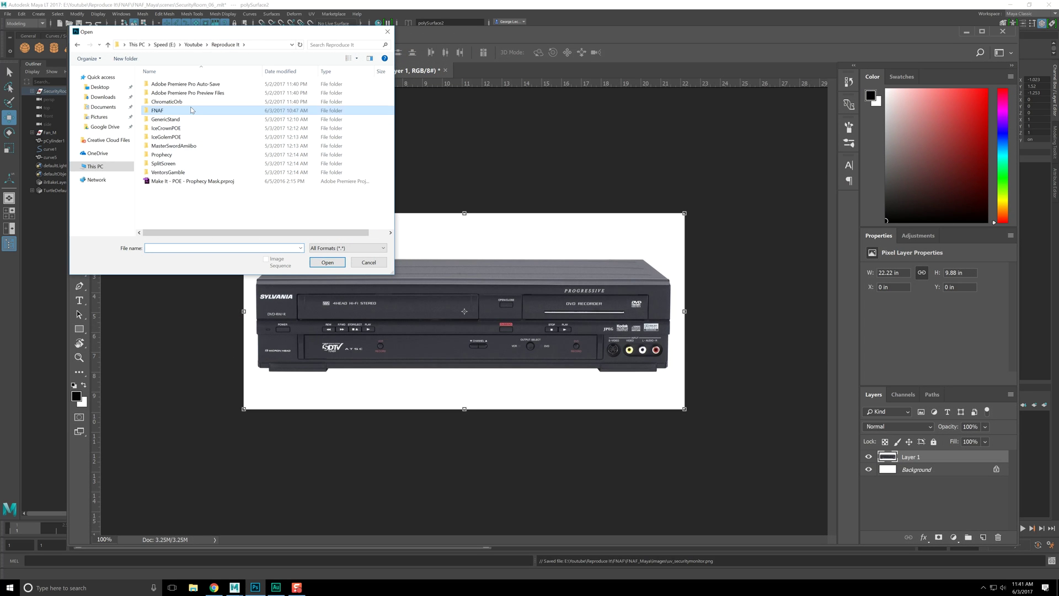
{"action": "double_click", "coordinate": [169, 181]}
{"action": "double_click", "coordinate": [182, 119]}
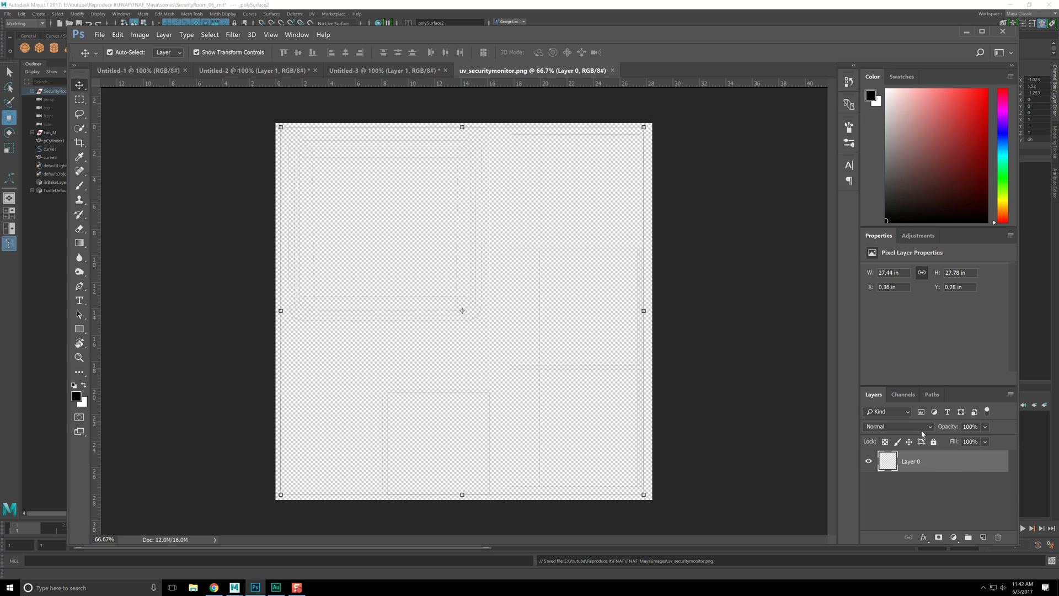
Step: Add a layer beneath the UV wireframe layer and fill it with the gray #545454
{"action": "left_click", "coordinate": [983, 536], "text": "ctrl"}
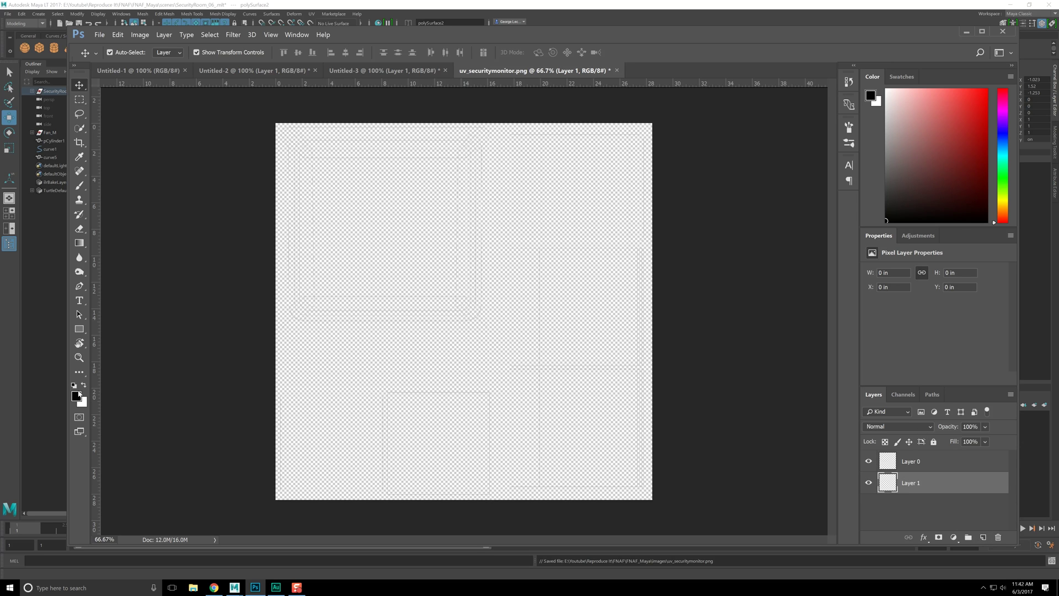
{"action": "left_click", "coordinate": [78, 393]}
{"action": "left_click_drag", "start_coordinate": [634, 195], "coordinate": [589, 225]}
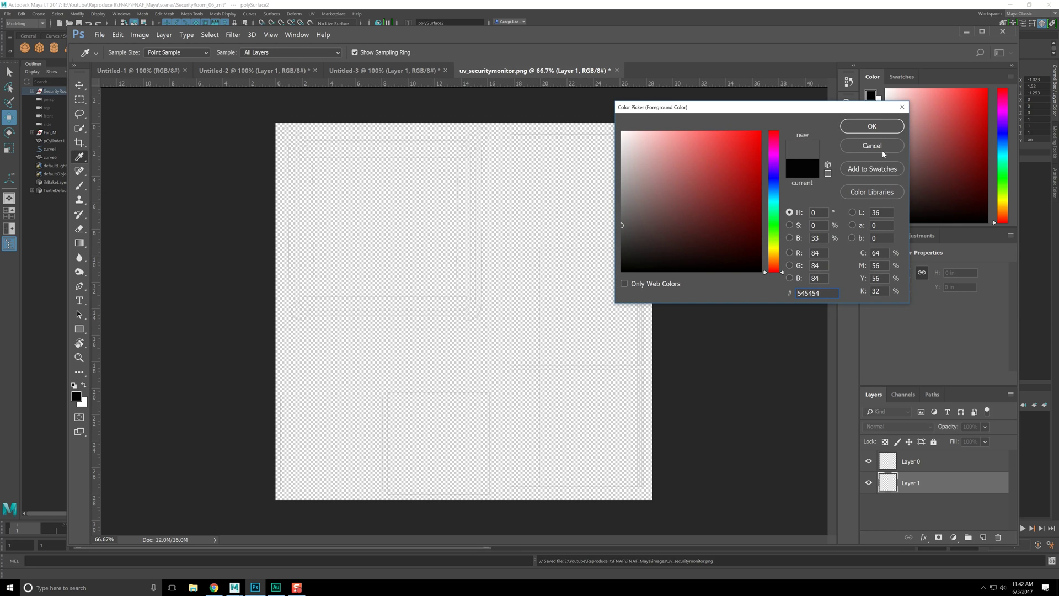
{"action": "left_click", "coordinate": [875, 128]}
{"action": "key", "text": "shift+F5"}
{"action": "key", "text": "Return"}
{"action": "key", "text": "v"}
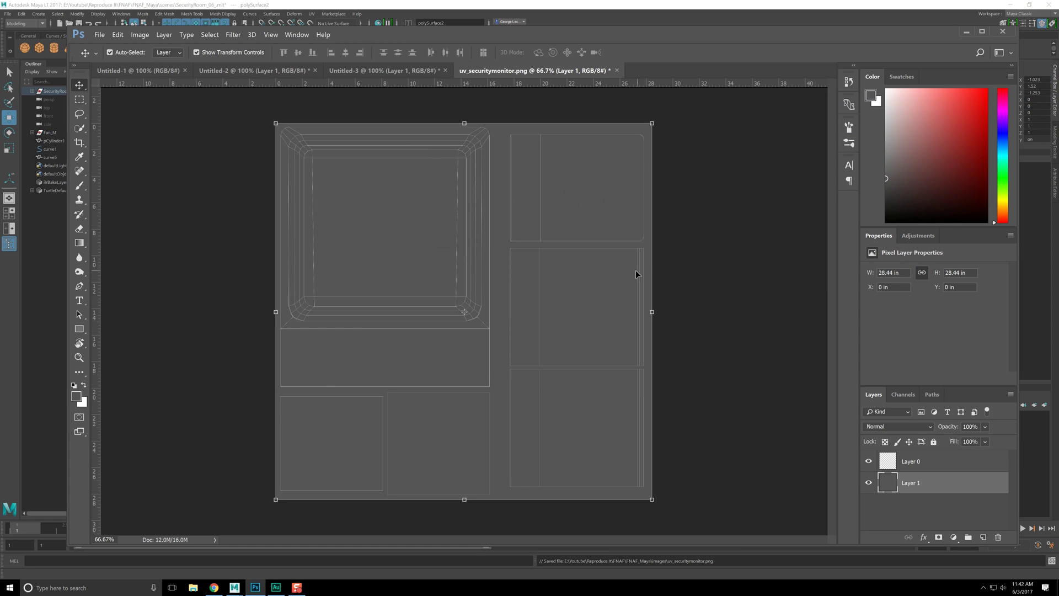
Step: Choose a darker gray foreground color, refill the background layer with it at 100% opacity and deselect the layer
{"action": "left_click", "coordinate": [77, 393]}
{"action": "left_click_drag", "start_coordinate": [657, 237], "coordinate": [612, 243]}
{"action": "left_click", "coordinate": [852, 128]}
{"action": "key", "text": "shift+F5"}
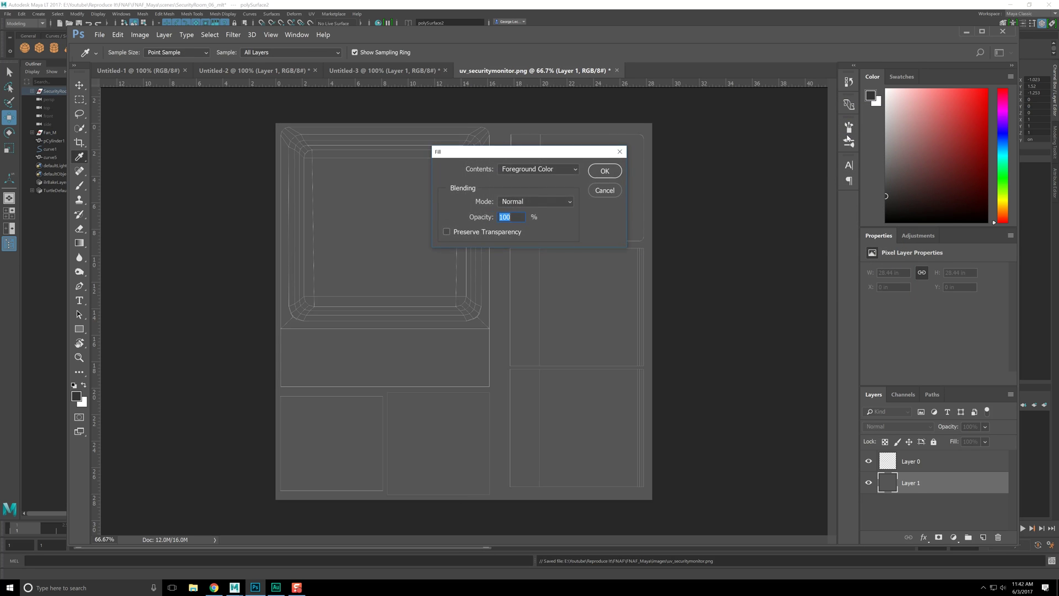
{"action": "key", "text": "Return"}
{"action": "left_click", "coordinate": [792, 409]}
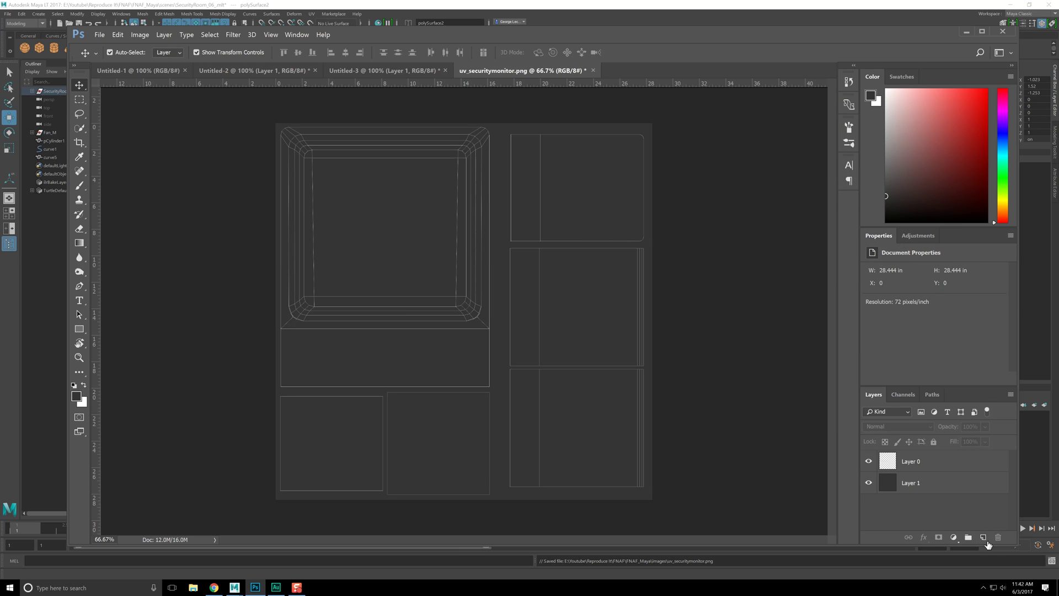
Step: Create a layer between the wireframe and the gray fill and try to apply Add Noise to it
{"action": "left_click", "coordinate": [984, 537]}
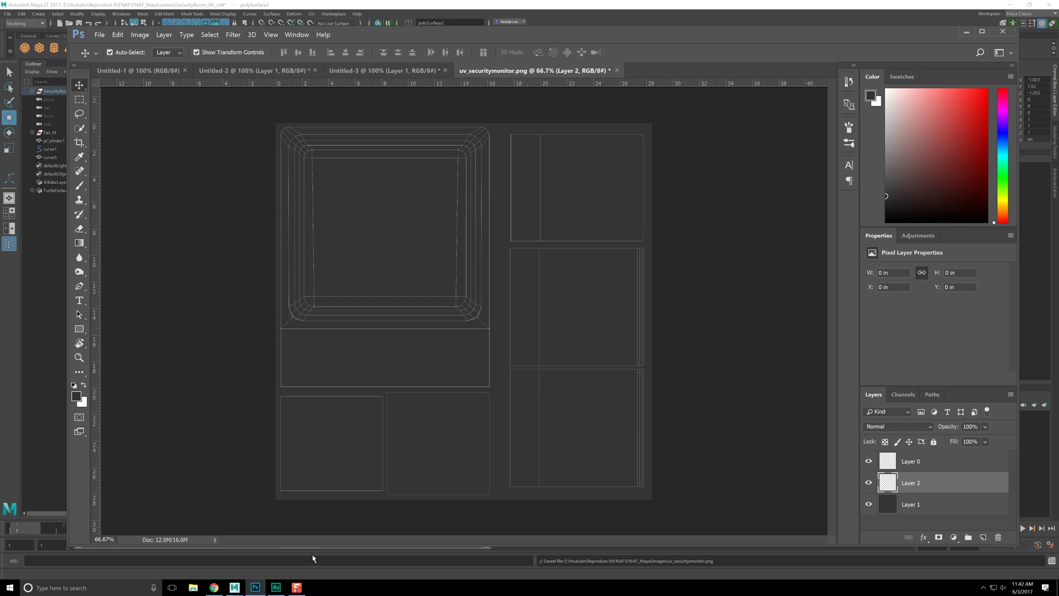
{"action": "left_click", "coordinate": [233, 34]}
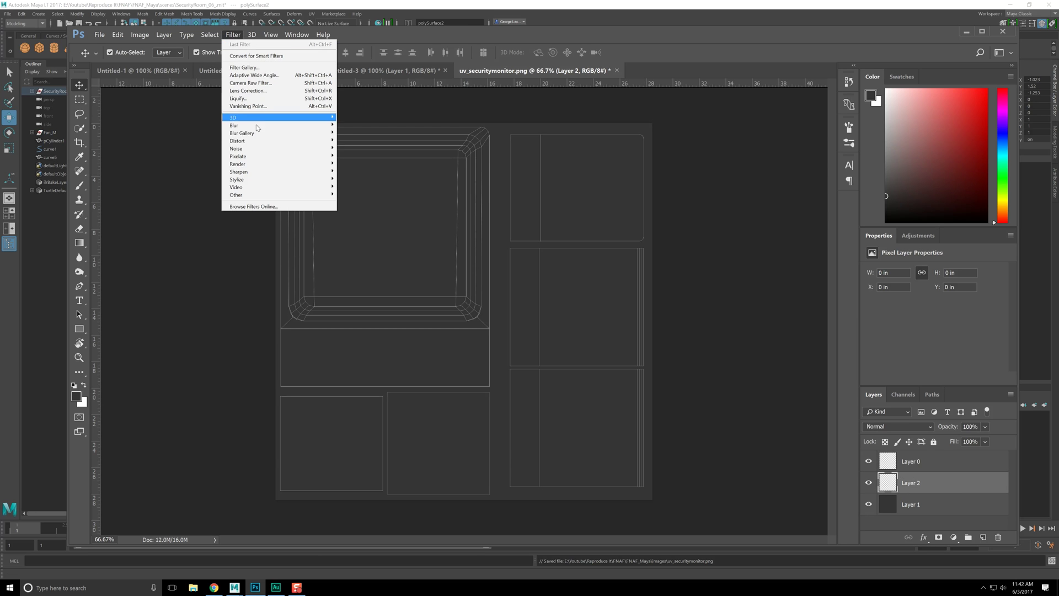
{"action": "mouse_move", "coordinate": [264, 150]}
{"action": "left_click", "coordinate": [356, 148]}
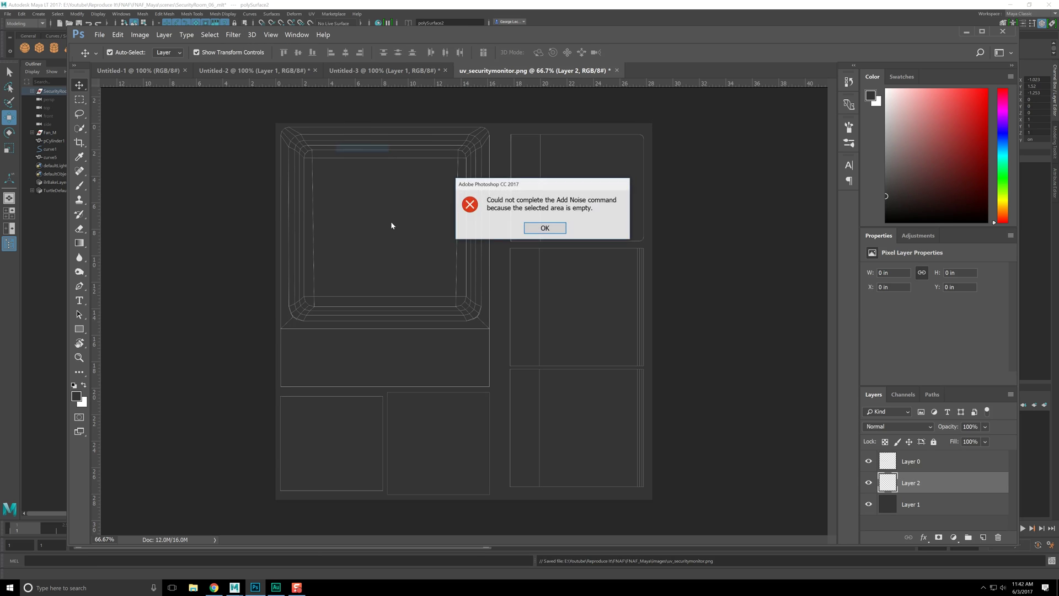
{"action": "left_click", "coordinate": [544, 228]}
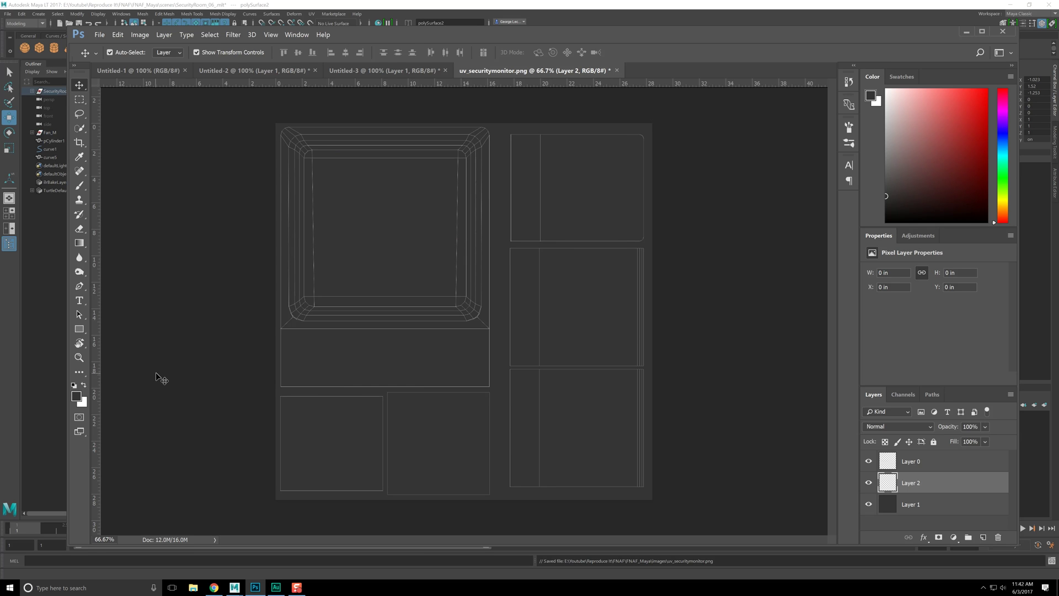
Step: Fill the new layer with the dark gray and add 12.03% monochromatic Gaussian noise
{"action": "key", "text": "shift+F5"}
{"action": "key", "text": "Return"}
{"action": "left_click", "coordinate": [233, 34]}
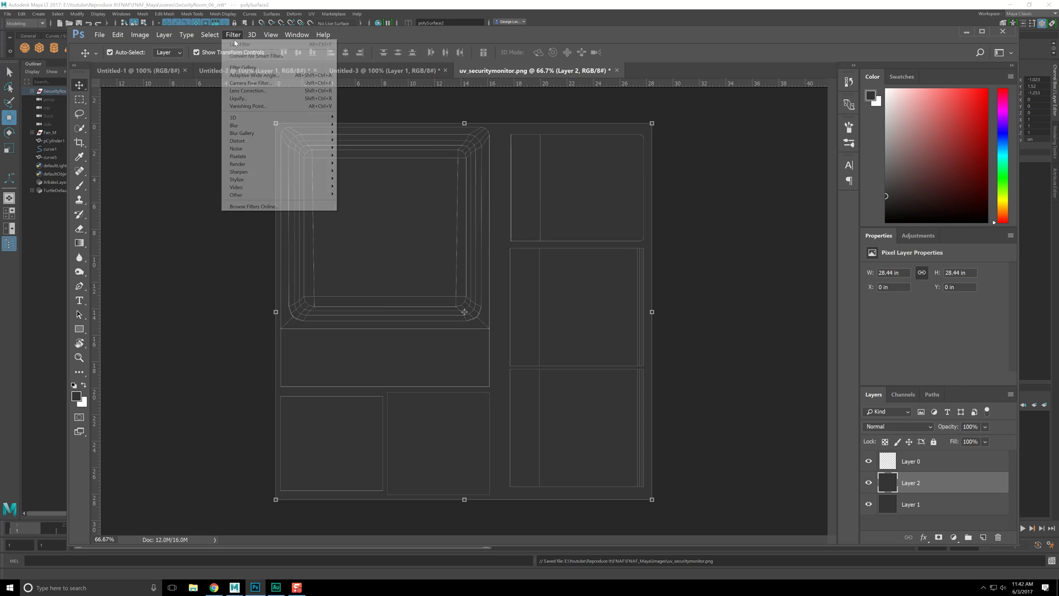
{"action": "mouse_move", "coordinate": [257, 149]}
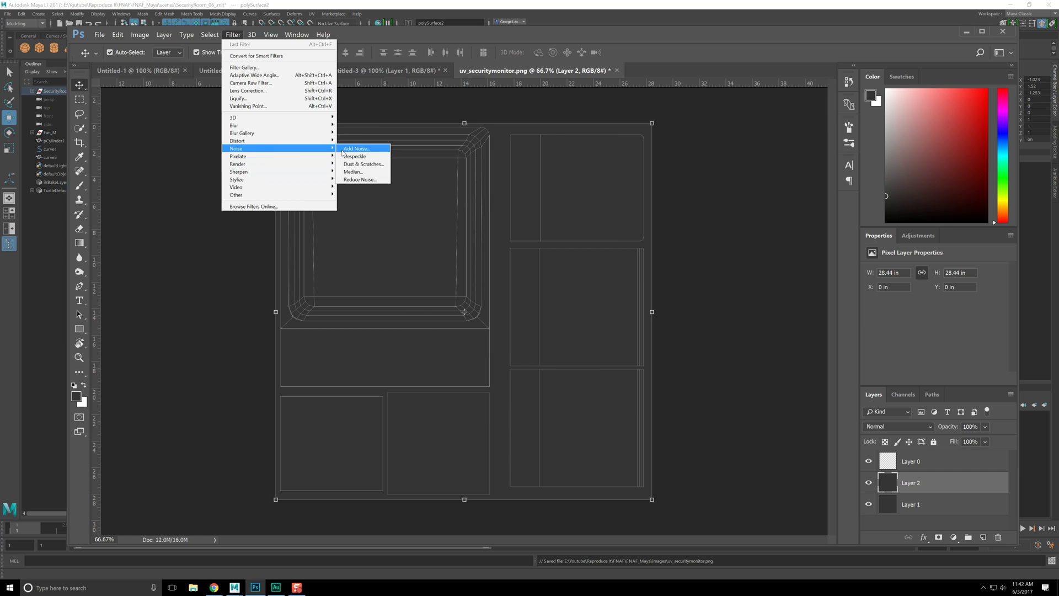
{"action": "left_click", "coordinate": [356, 148]}
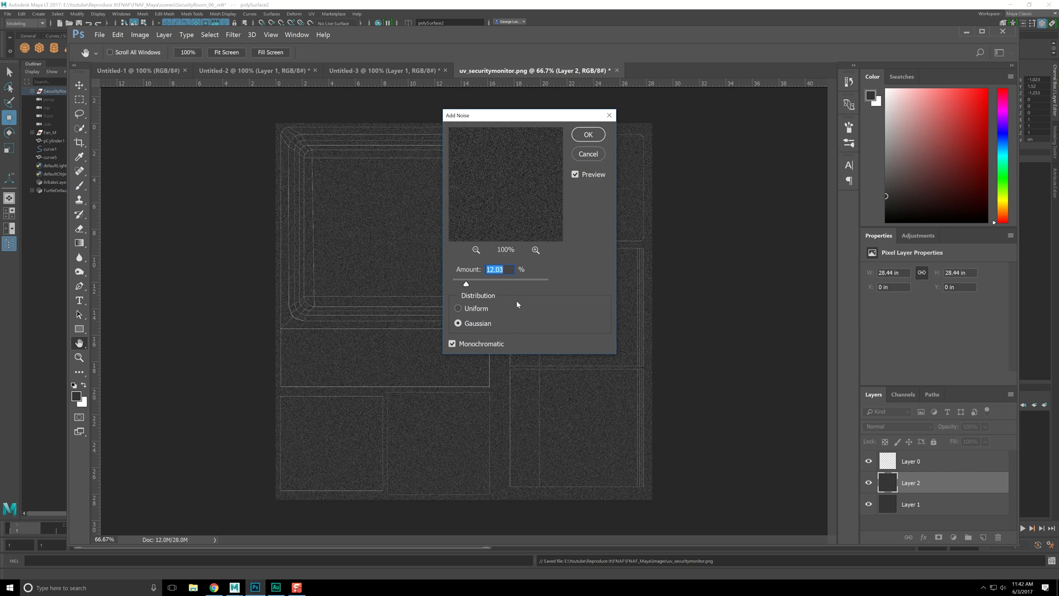
{"action": "left_click", "coordinate": [588, 134]}
Step: Apply a Gaussian Blur with a 3.4-pixel radius to the noise layer and reduce its opacity to 10%
{"action": "left_click", "coordinate": [233, 34]}
{"action": "mouse_move", "coordinate": [259, 125]}
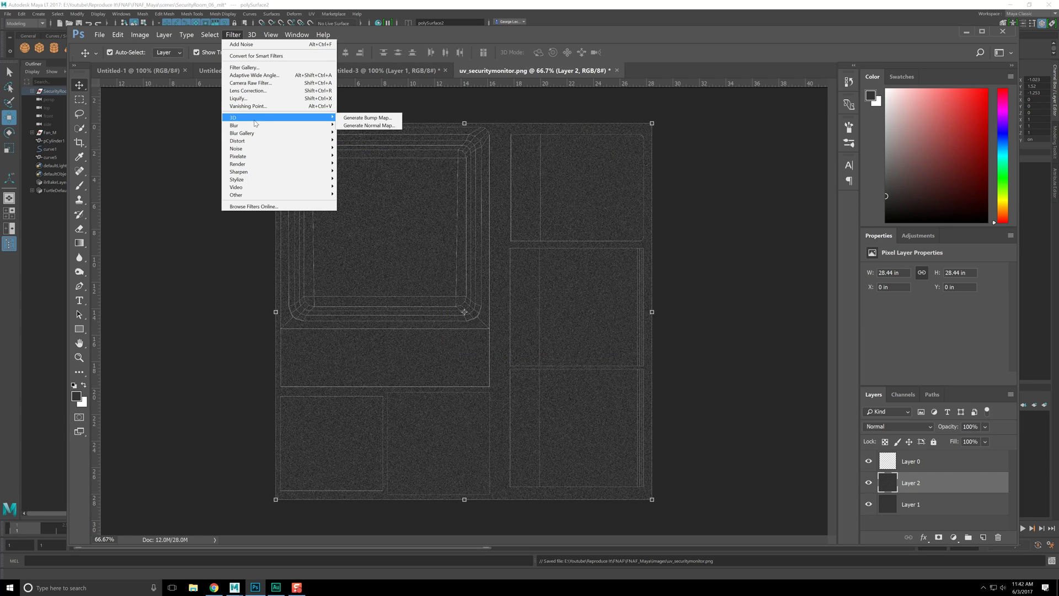
{"action": "left_click", "coordinate": [359, 157]}
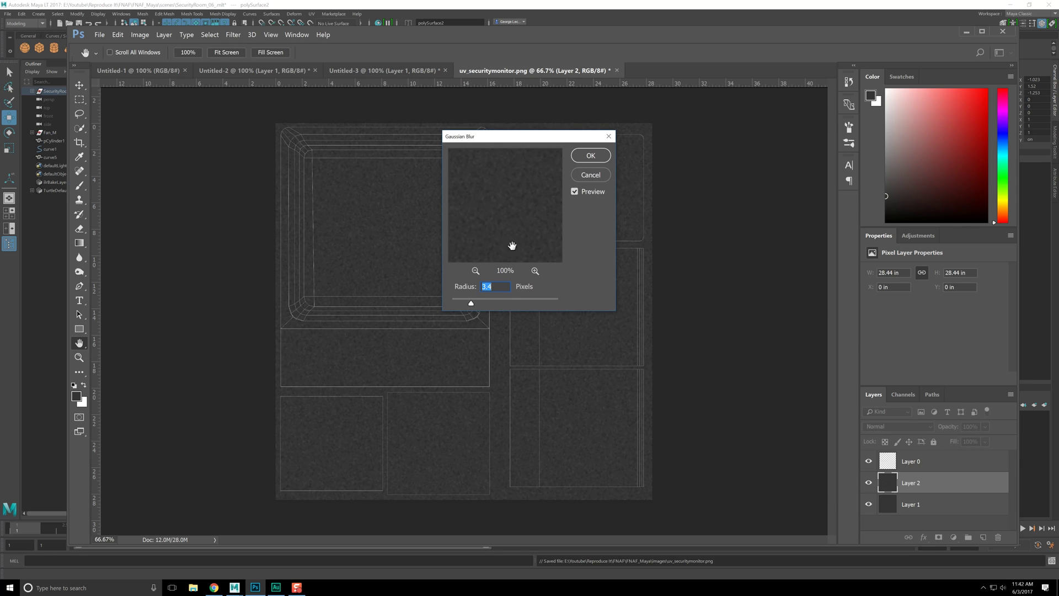
{"action": "left_click", "coordinate": [590, 155]}
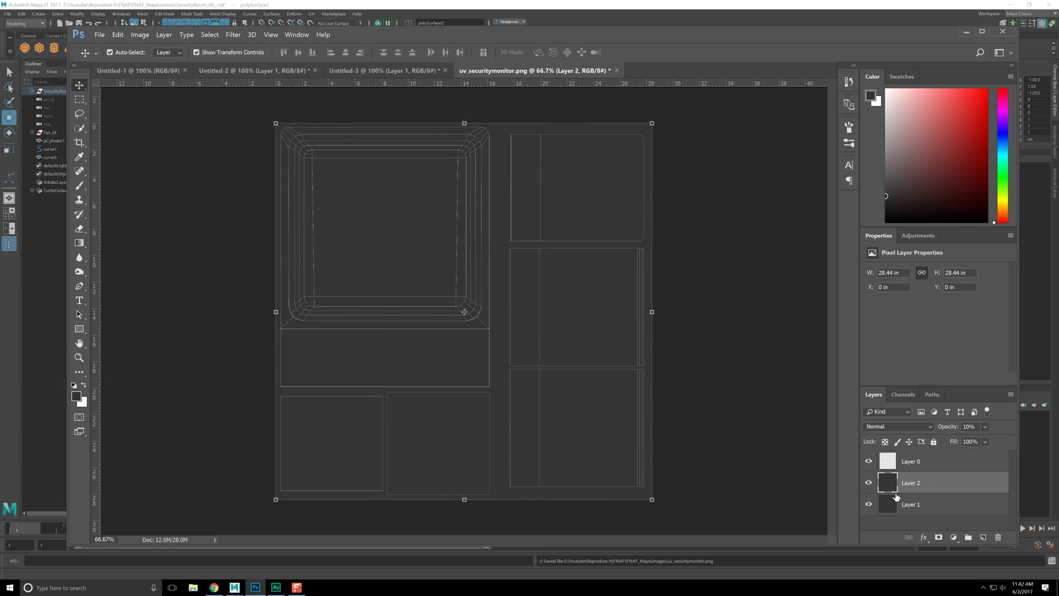
Step: Adjust the noise layer's input levels to 20 and 82 and apply a Box Blur with a 10-pixel radius
{"action": "key", "text": "ctrl+l"}
{"action": "left_click_drag", "start_coordinate": [571, 252], "coordinate": [443, 254]}
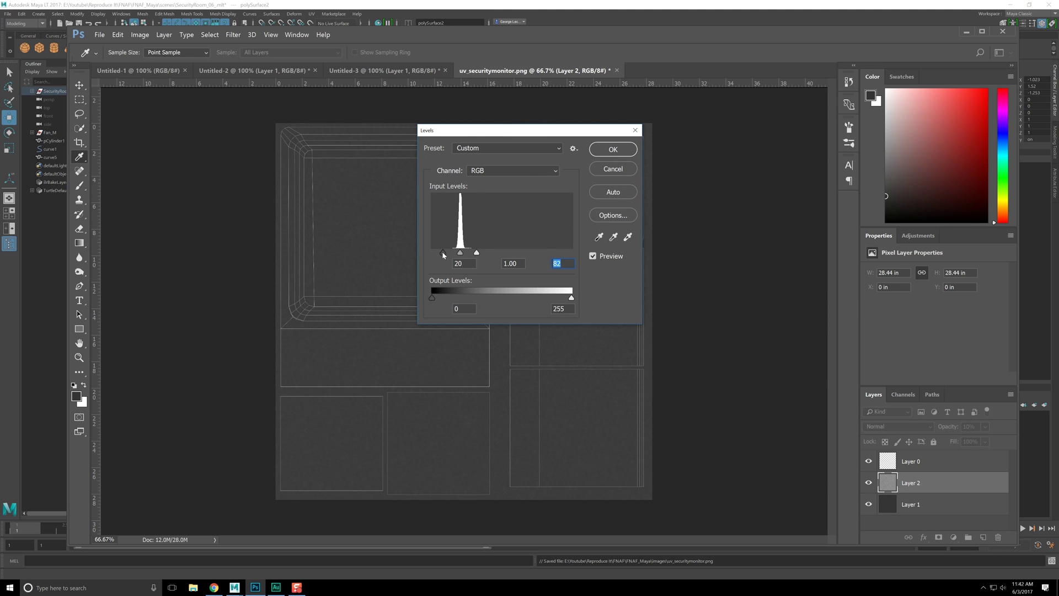
{"action": "left_click", "coordinate": [613, 149]}
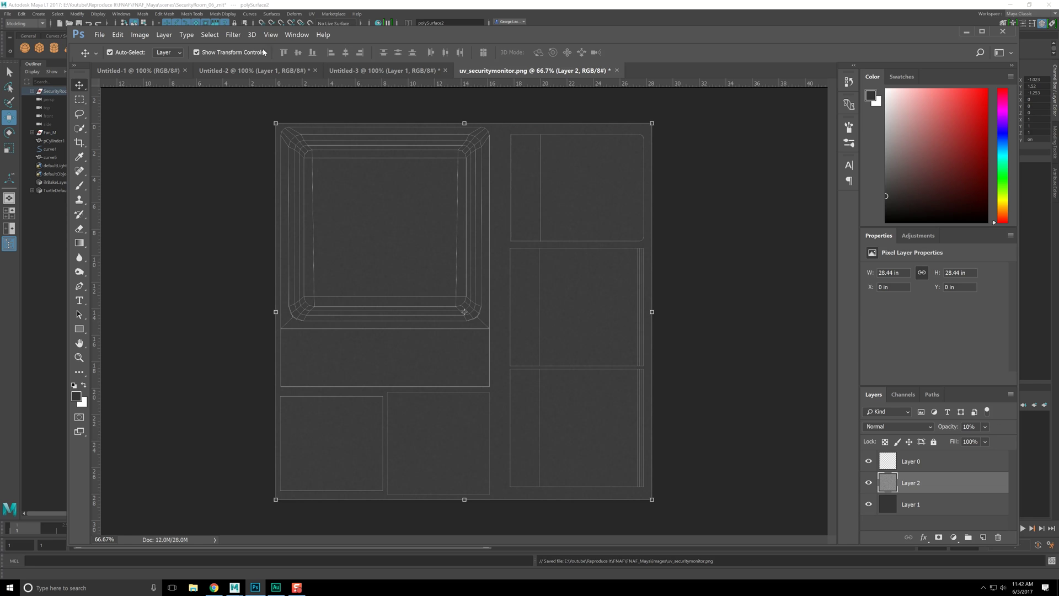
{"action": "left_click", "coordinate": [233, 34]}
{"action": "mouse_move", "coordinate": [275, 126]}
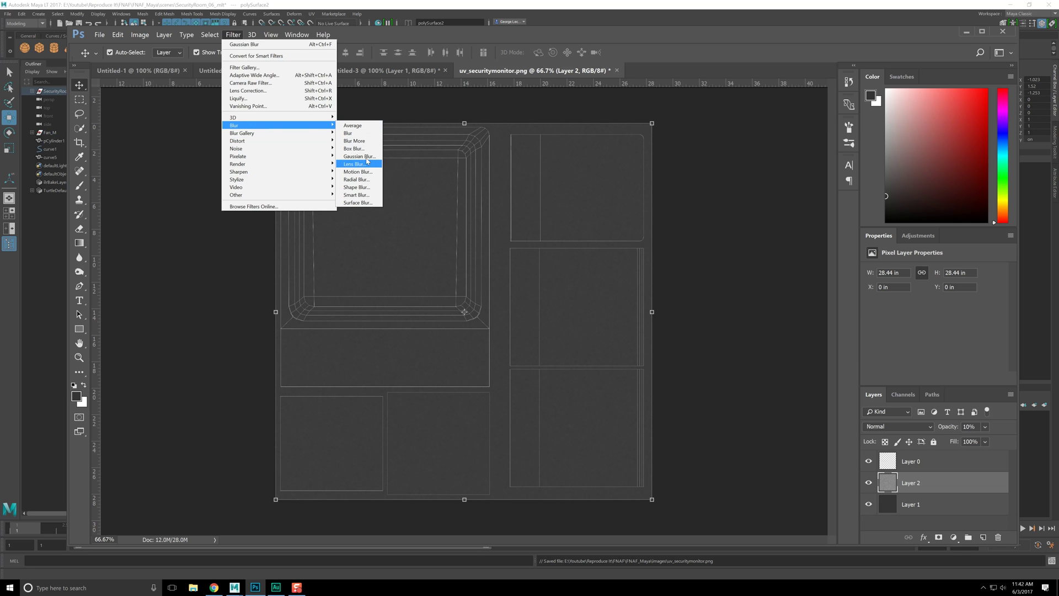
{"action": "left_click", "coordinate": [354, 149]}
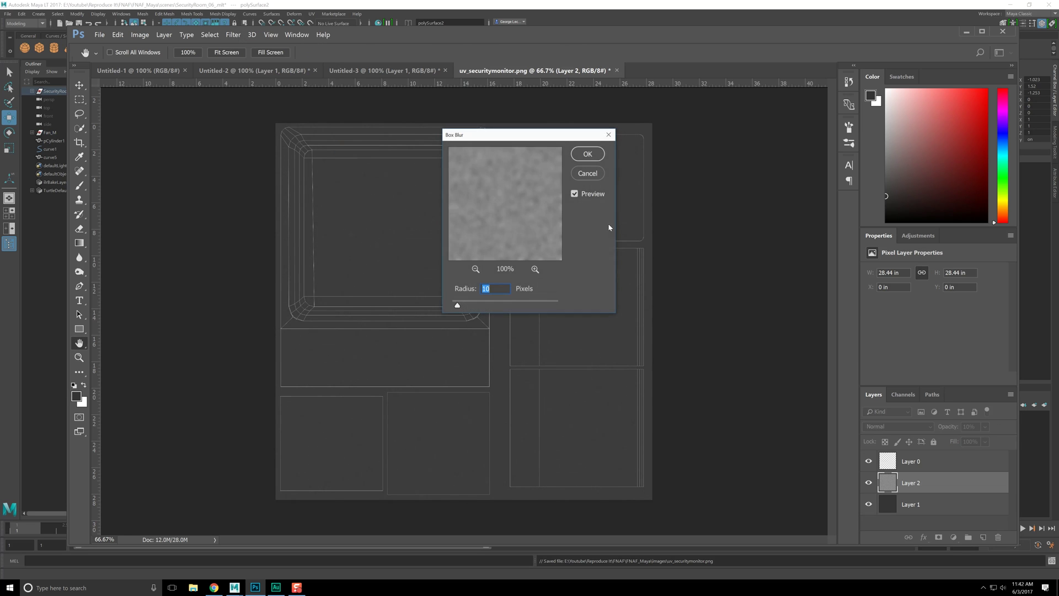
{"action": "left_click", "coordinate": [587, 154]}
Step: Set the noise layer's blend mode to Overlay and check the texture up close
{"action": "left_click", "coordinate": [905, 427]}
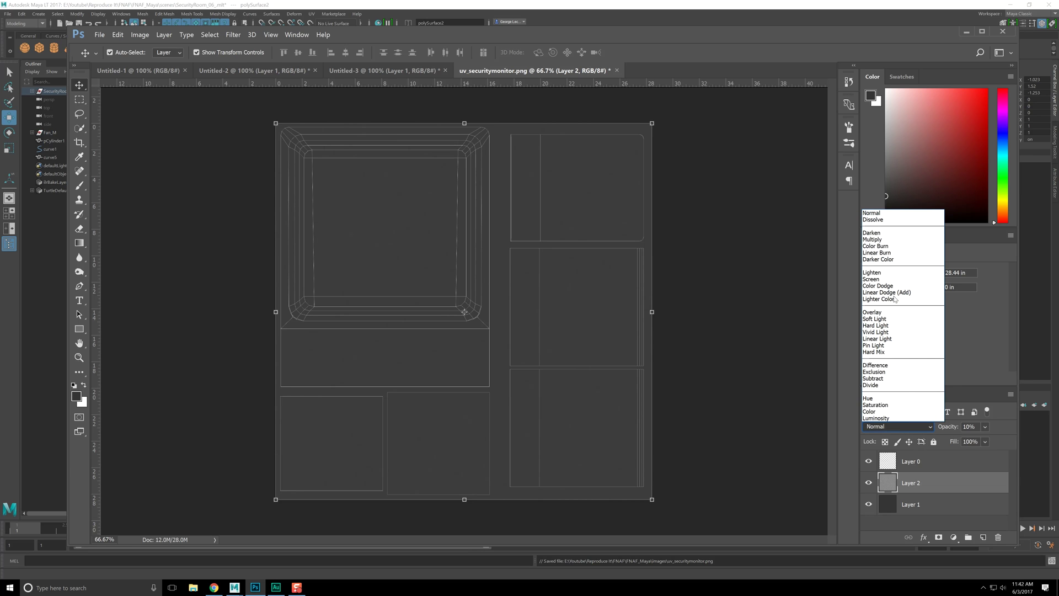
{"action": "left_click", "coordinate": [884, 320]}
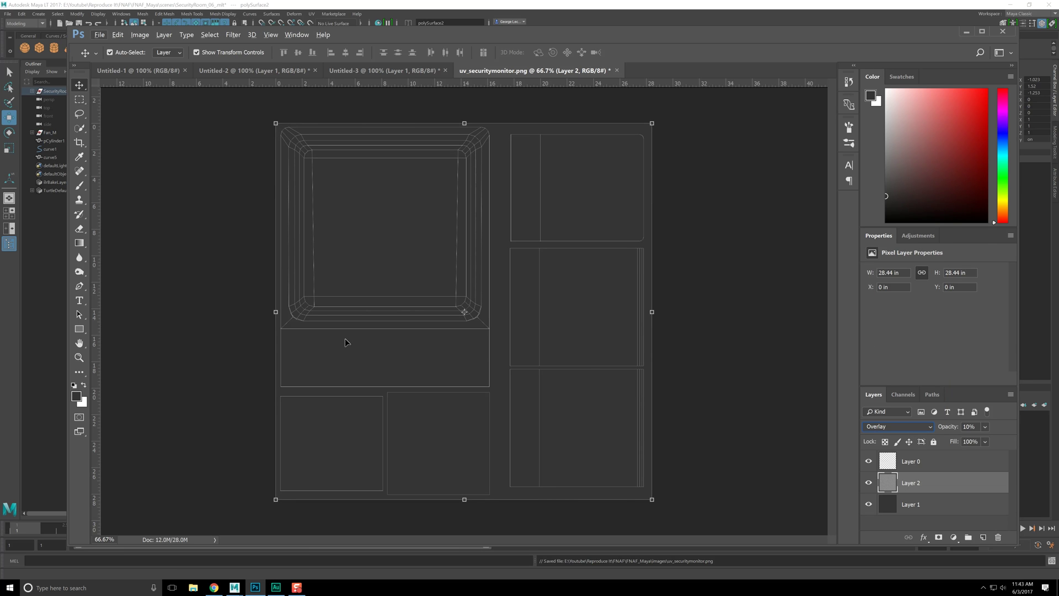
{"action": "key", "text": "z"}
{"action": "scroll", "coordinate": [458, 370], "scroll_direction": "up", "scroll_amount": 3, "text": "alt"}
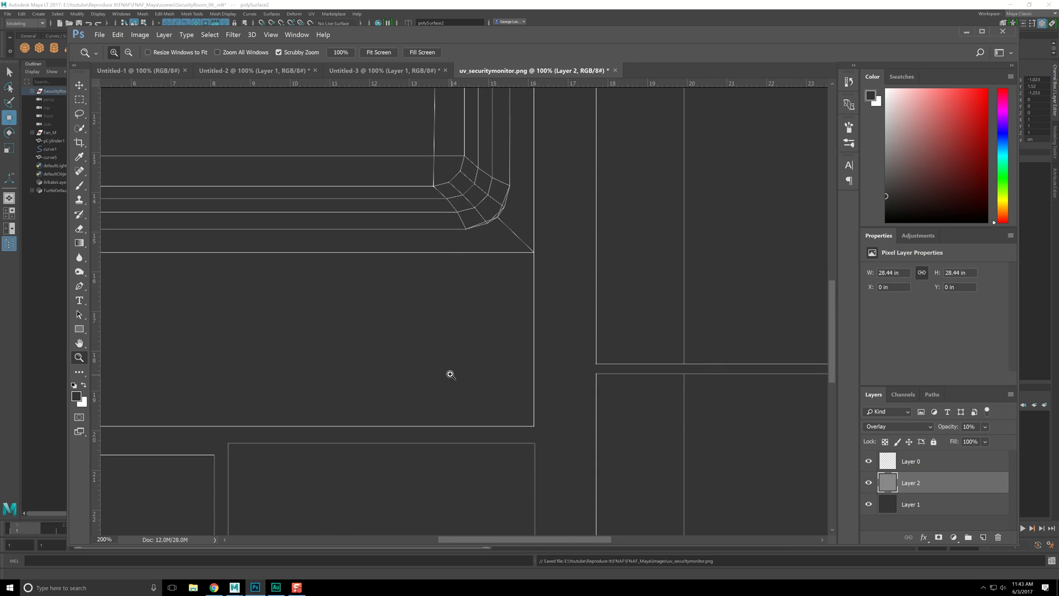
{"action": "scroll", "coordinate": [445, 362], "scroll_direction": "down", "scroll_amount": 5, "text": "alt"}
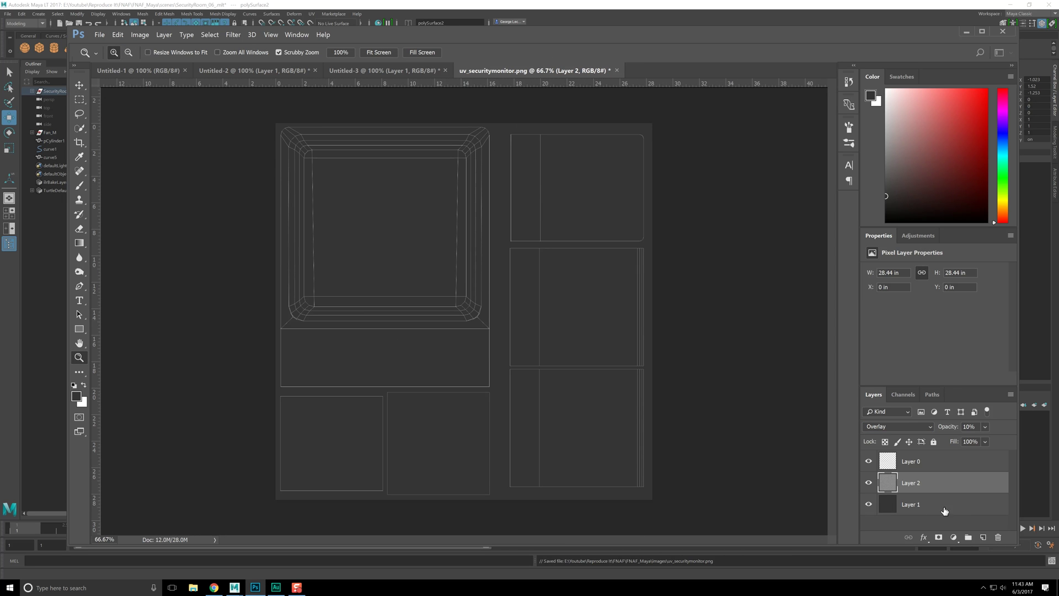
Step: Rename the noise layer Noise, the gray fill layer Base and the wireframe layer UVs
{"action": "double_click", "coordinate": [911, 483]}
{"action": "key", "text": "Return"}
{"action": "double_click", "coordinate": [911, 504]}
{"action": "type", "text": "ABase"}
{"action": "key", "text": "Return"}
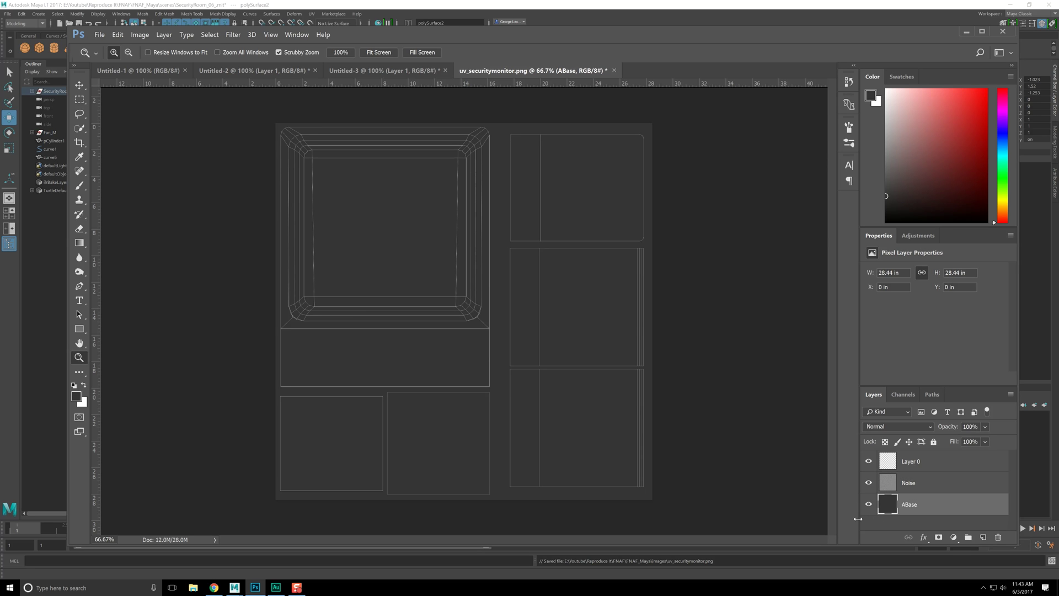
{"action": "double_click", "coordinate": [905, 505]}
{"action": "type", "text": "Base"}
{"action": "key", "text": "Return"}
{"action": "left_click", "coordinate": [948, 473]}
{"action": "double_click", "coordinate": [907, 462]}
{"action": "type", "text": "UVs"}
{"action": "key", "text": "Return"}
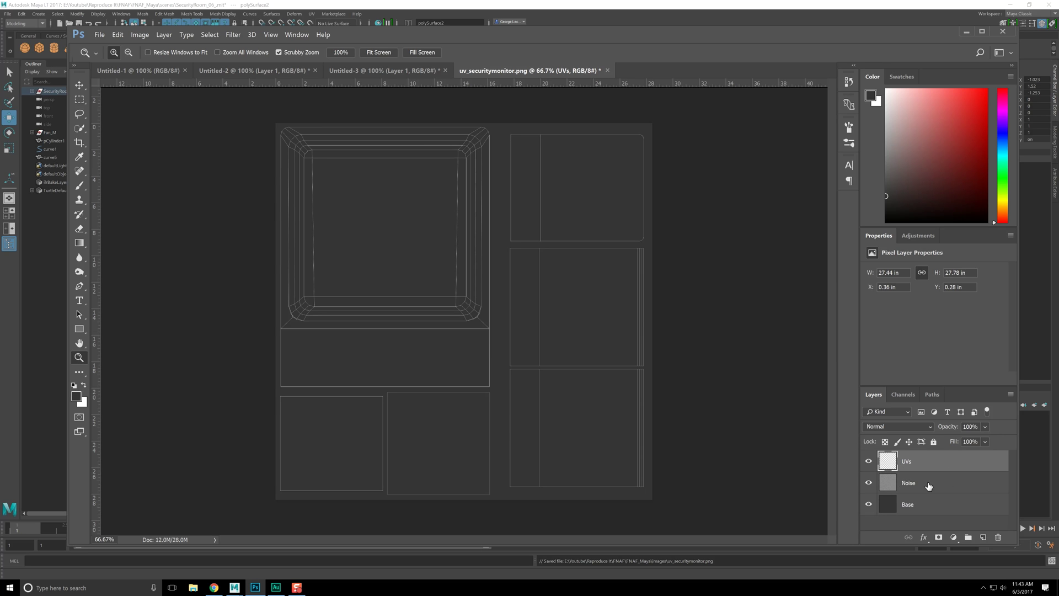
Step: Crop the VCR photo in Untitled-3 to the device's front face, about 20.6 by 4.26 in
{"action": "left_click", "coordinate": [381, 71]}
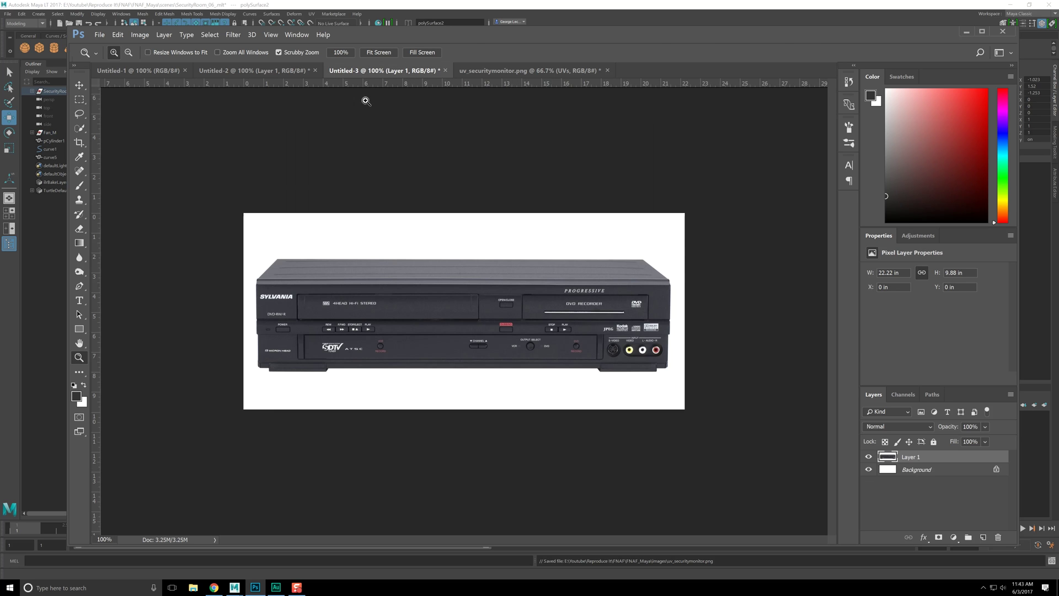
{"action": "left_click", "coordinate": [472, 336]}
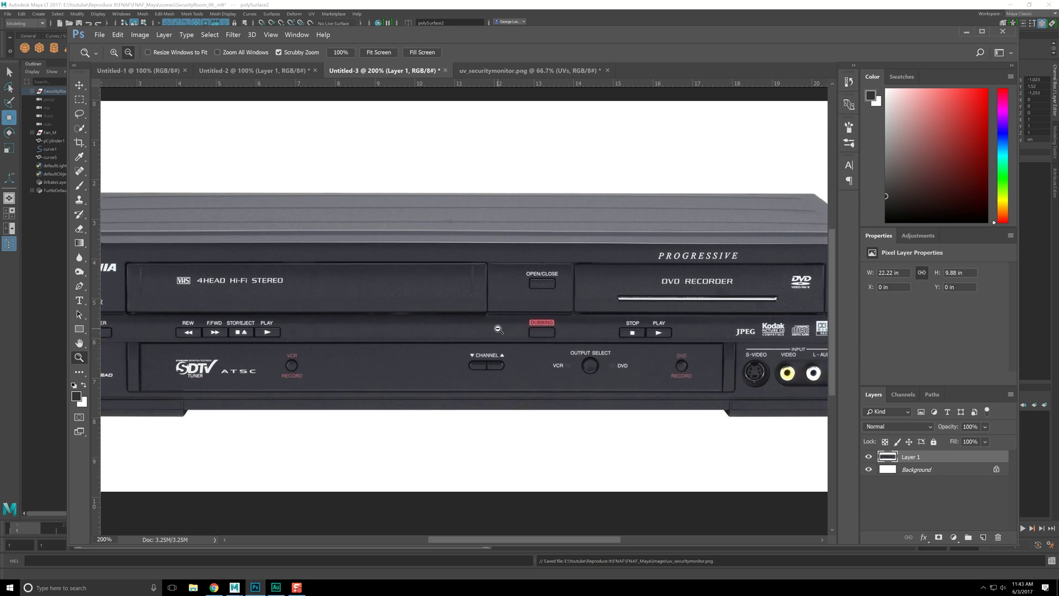
{"action": "left_click", "coordinate": [499, 329], "text": "alt"}
{"action": "key", "text": "m"}
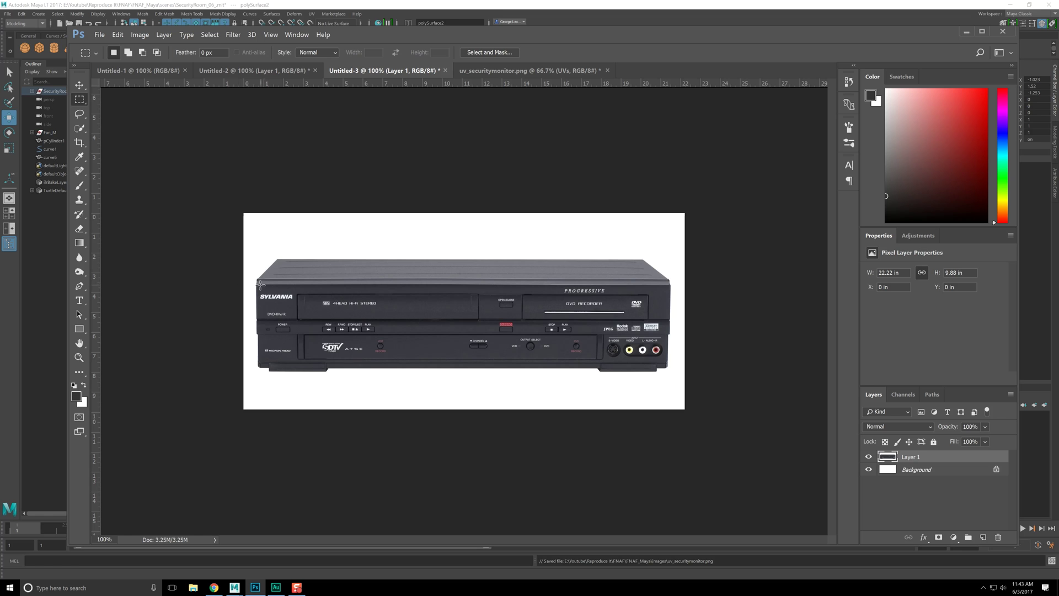
{"action": "left_click_drag", "start_coordinate": [257, 285], "coordinate": [298, 237]}
{"action": "left_click", "coordinate": [79, 142]}
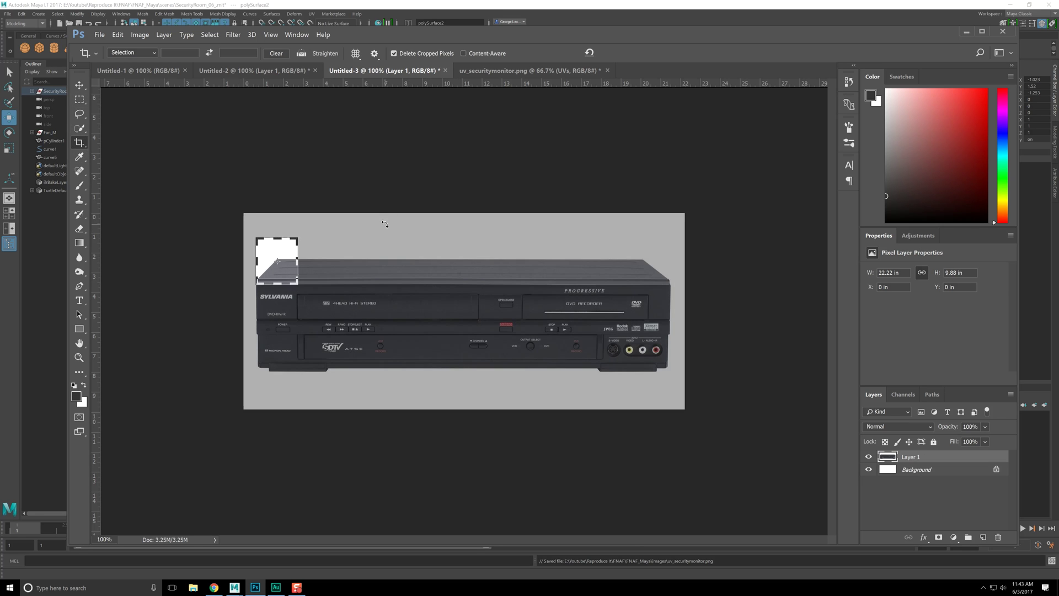
{"action": "left_click_drag", "start_coordinate": [299, 286], "coordinate": [483, 327]}
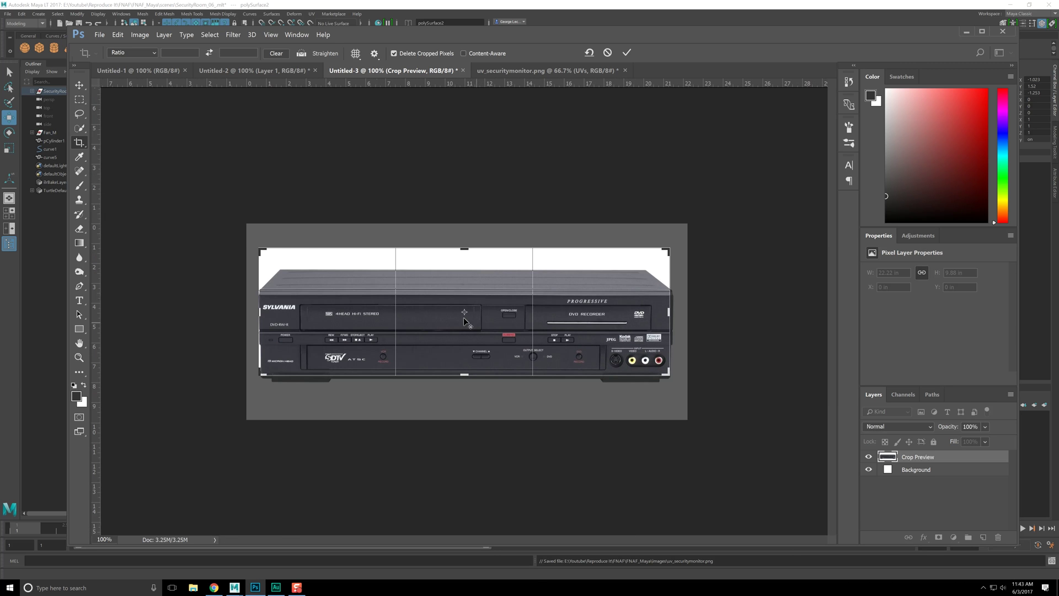
{"action": "mouse_move", "coordinate": [451, 253]}
{"action": "left_mouse_down"}
{"action": "mouse_move", "coordinate": [461, 252]}
{"action": "mouse_move", "coordinate": [462, 271]}
{"action": "left_mouse_up"}
{"action": "left_click_drag", "start_coordinate": [256, 319], "coordinate": [259, 317]}
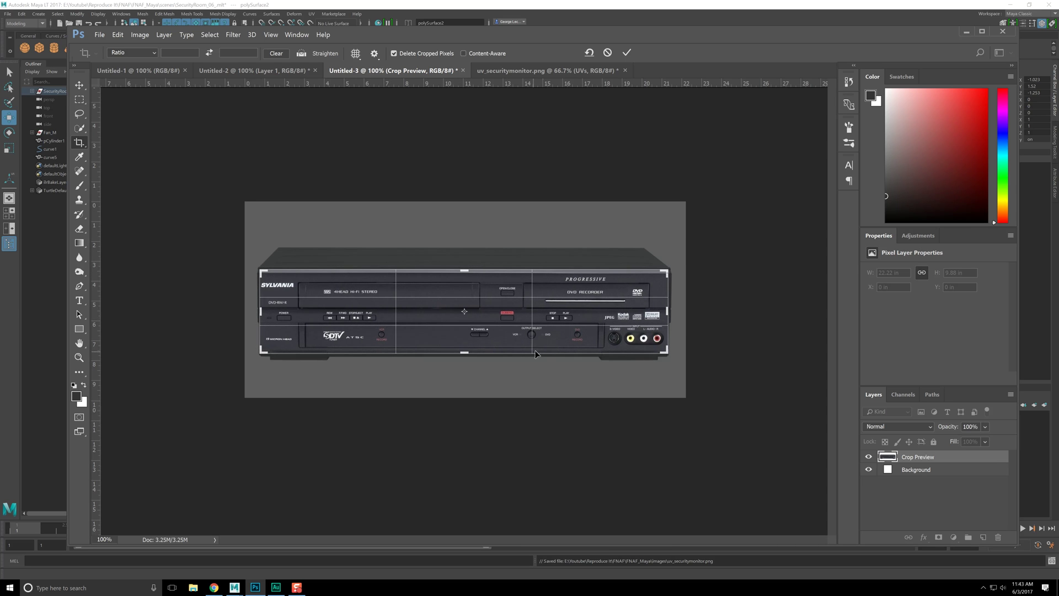
{"action": "key", "text": "Return"}
{"action": "key", "text": "ctrl+0"}
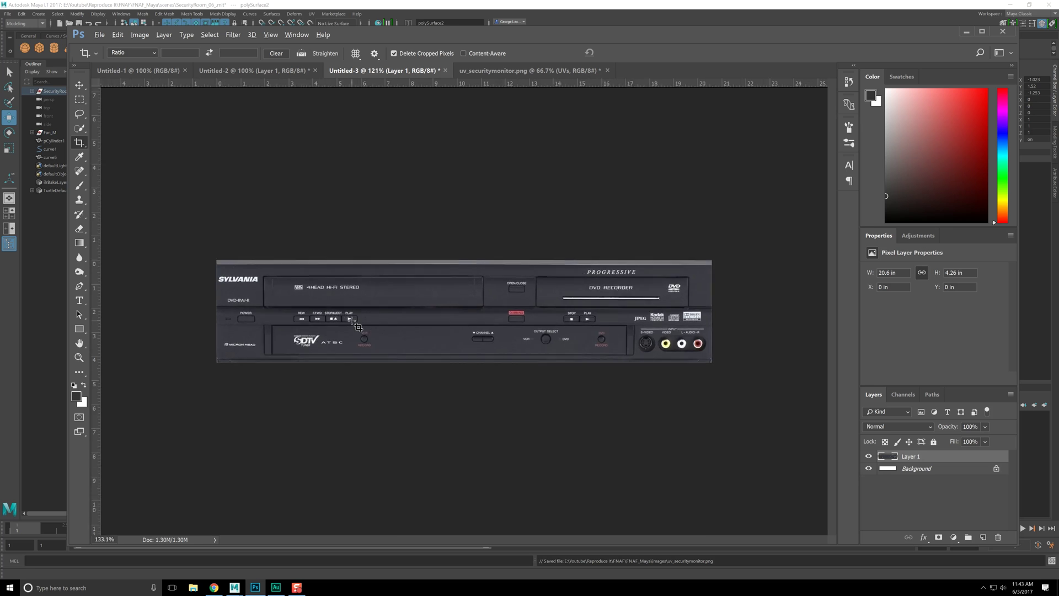
Step: Trim the leftover strip along the upper edge of the VCR front, down to a height of 4.03 in
{"action": "left_click_drag", "start_coordinate": [167, 255], "coordinate": [782, 402]}
{"action": "key", "text": "Return"}
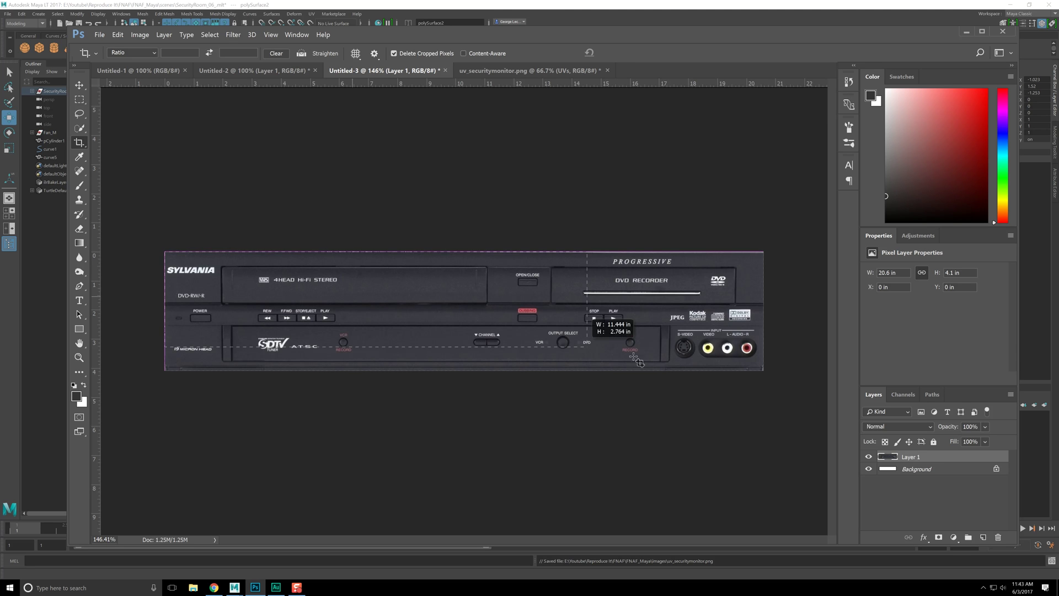
{"action": "left_click", "coordinate": [480, 287]}
{"action": "key", "text": "ctrl+plus"}
{"action": "key", "text": "ctrl+plus"}
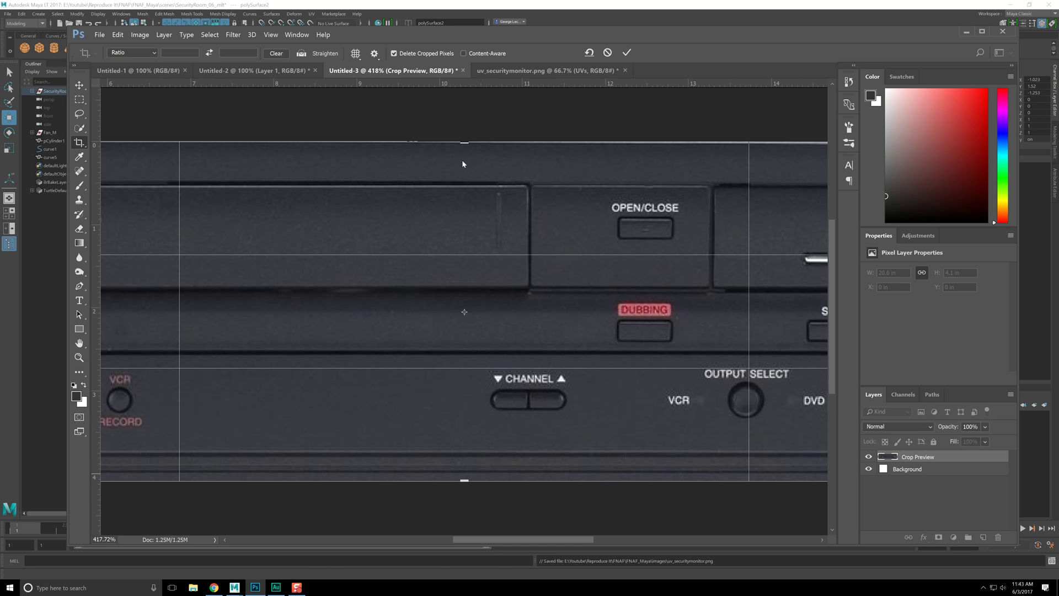
{"action": "left_click_drag", "start_coordinate": [465, 142], "coordinate": [465, 144]}
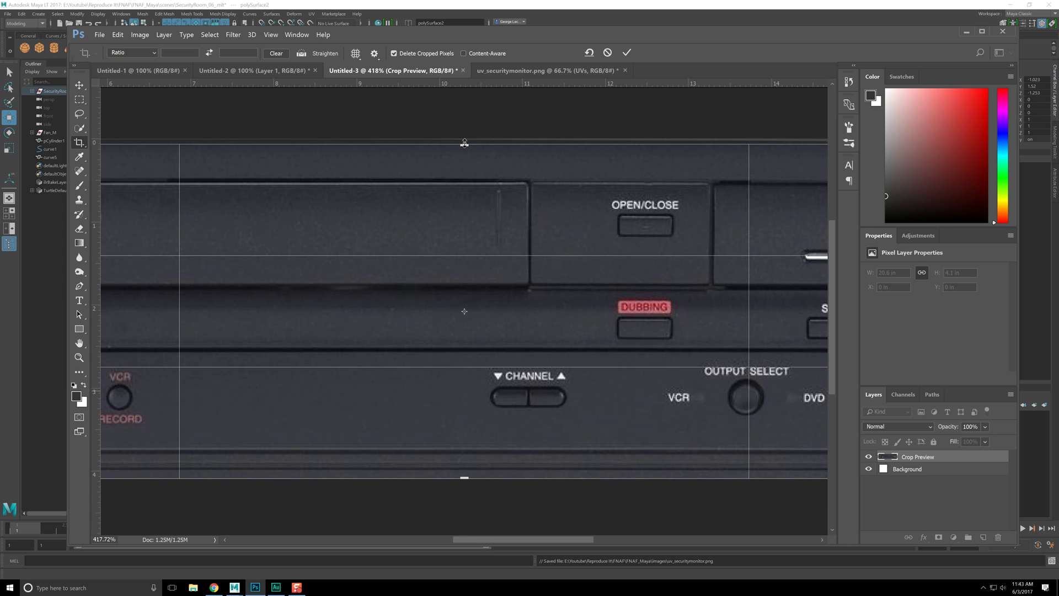
{"action": "key", "text": "Return"}
{"action": "key", "text": "ctrl+minus"}
{"action": "key", "text": "ctrl+minus"}
{"action": "key", "text": "ctrl+minus"}
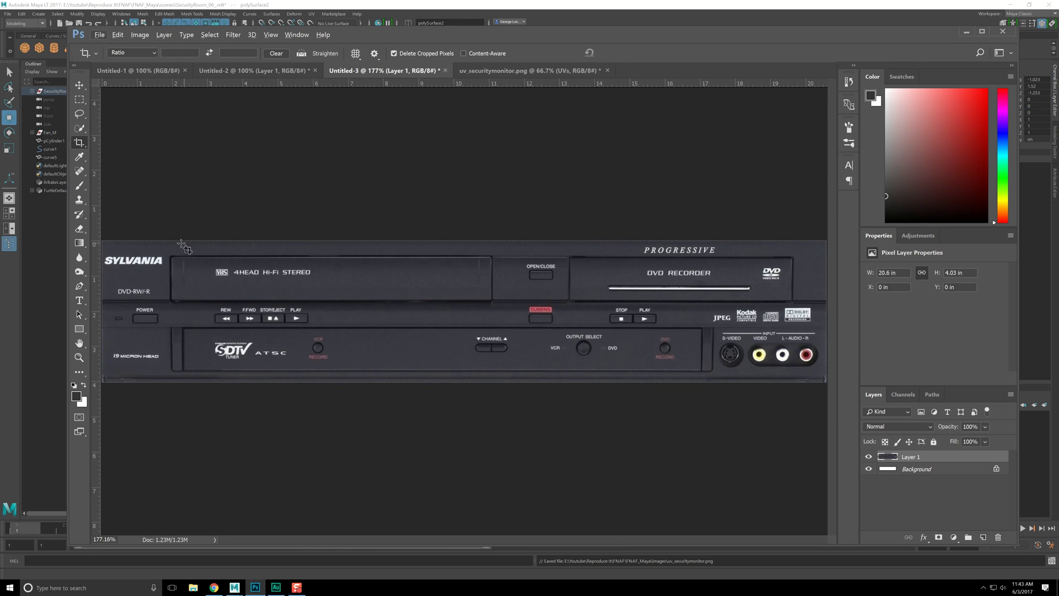
{"action": "key", "text": "ctrl+minus"}
Step: Remove the SYLVANIA logo from the VCR front using the Spot Healing Brush at a reduced size
{"action": "left_click", "coordinate": [80, 171]}
{"action": "right_click", "coordinate": [80, 174]}
{"action": "left_click", "coordinate": [127, 173]}
{"action": "key", "text": "bracketleft"}
{"action": "key", "text": "bracketleft"}
{"action": "key", "text": "bracketleft"}
{"action": "key", "text": "bracketleft"}
{"action": "key", "text": "bracketleft"}
{"action": "key", "text": "bracketleft"}
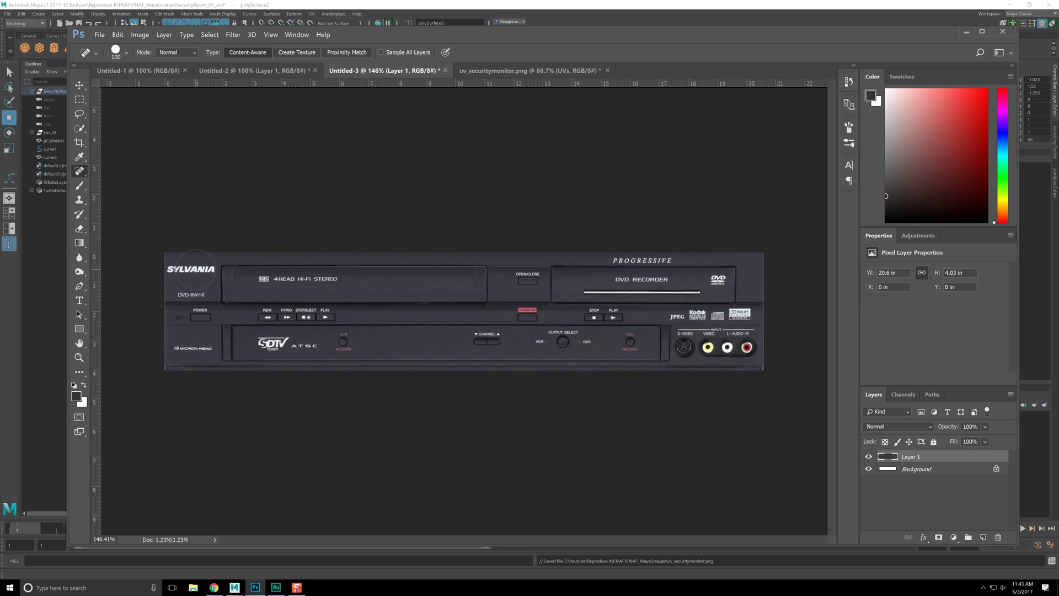
{"action": "left_click_drag", "start_coordinate": [206, 268], "coordinate": [168, 268]}
Step: Heal away the SDTV Tuner and ATSC logos on the lower panel with a smaller brush
{"action": "key", "text": "bracketleft"}
{"action": "left_click_drag", "start_coordinate": [318, 345], "coordinate": [259, 345]}
{"action": "key", "text": "ctrl+z"}
{"action": "mouse_move", "coordinate": [302, 347]}
{"action": "left_mouse_down"}
{"action": "mouse_move", "coordinate": [270, 343]}
{"action": "mouse_move", "coordinate": [296, 357]}
{"action": "left_mouse_up"}
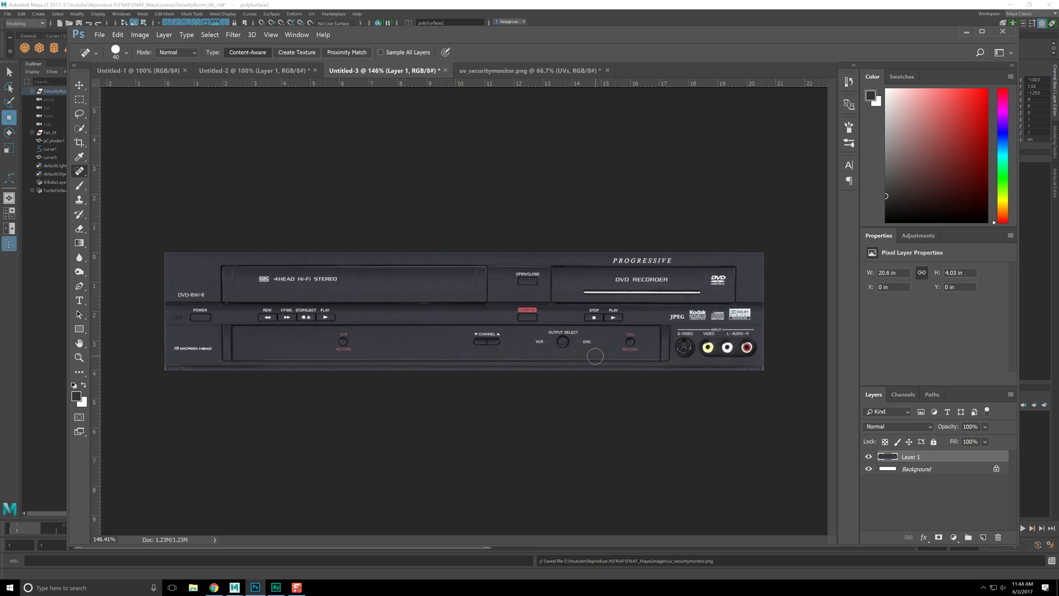
Step: Heal away the JPEG, Kodak, Compact Disc and Dolby Digital logos and the DVD logo on the recorder panel
{"action": "scroll", "coordinate": [766, 333], "scroll_direction": "up", "scroll_amount": 10, "text": "alt"}
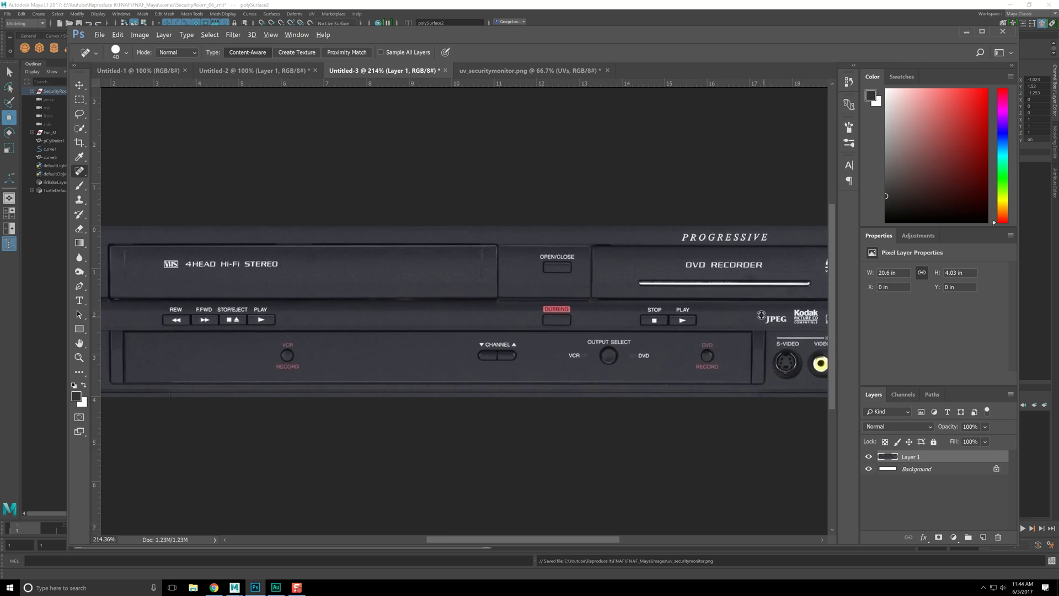
{"action": "left_click_drag", "start_coordinate": [526, 540], "coordinate": [626, 540]}
{"action": "scroll", "coordinate": [546, 332], "scroll_direction": "up", "scroll_amount": 5, "text": "alt"}
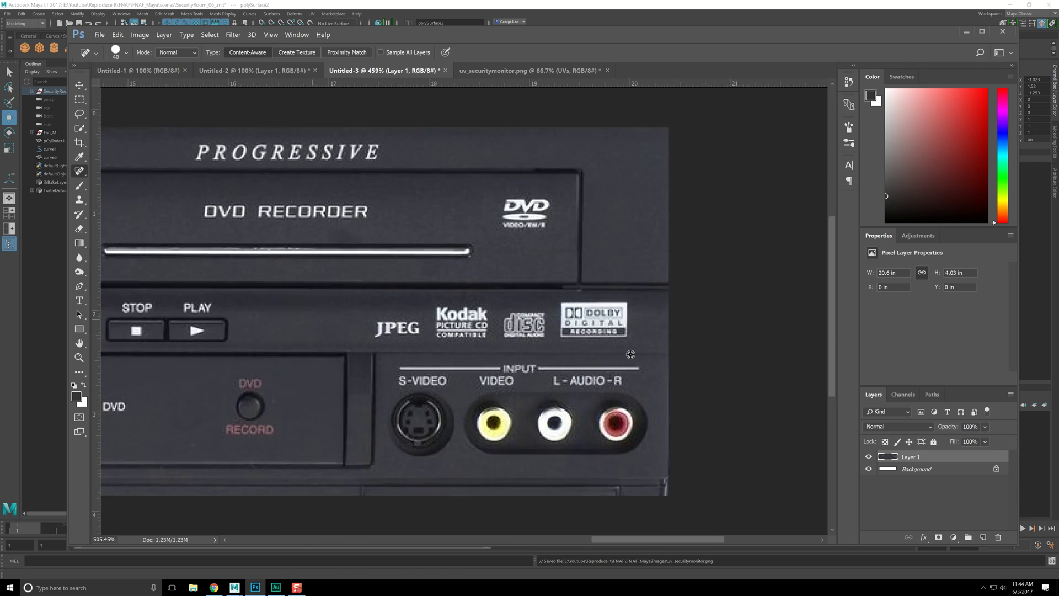
{"action": "mouse_move", "coordinate": [554, 326]}
{"action": "left_mouse_down"}
{"action": "mouse_move", "coordinate": [441, 325]}
{"action": "mouse_move", "coordinate": [442, 342]}
{"action": "left_mouse_up"}
{"action": "mouse_move", "coordinate": [589, 319]}
{"action": "left_mouse_down"}
{"action": "mouse_move", "coordinate": [673, 323]}
{"action": "mouse_move", "coordinate": [593, 331]}
{"action": "left_mouse_up"}
{"action": "left_click_drag", "start_coordinate": [422, 333], "coordinate": [332, 331]}
{"action": "mouse_move", "coordinate": [543, 215]}
{"action": "left_mouse_down"}
{"action": "mouse_move", "coordinate": [520, 200]}
{"action": "mouse_move", "coordinate": [539, 184]}
{"action": "mouse_move", "coordinate": [557, 194]}
{"action": "left_mouse_up"}
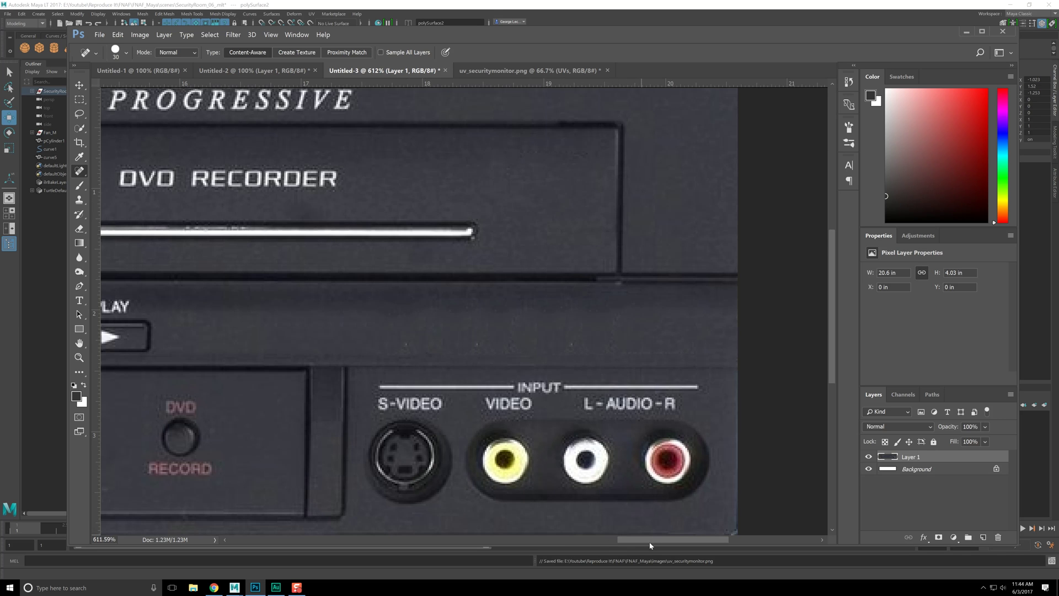
Step: Heal away the word DVD in front of RECORDER and compare the area before and after
{"action": "scroll", "coordinate": [610, 408], "scroll_direction": "left", "scroll_amount": 5, "text": "ctrl"}
{"action": "mouse_move", "coordinate": [510, 197]}
{"action": "left_mouse_down"}
{"action": "mouse_move", "coordinate": [466, 180]}
{"action": "mouse_move", "coordinate": [496, 177]}
{"action": "mouse_move", "coordinate": [458, 185]}
{"action": "left_mouse_up"}
{"action": "key", "text": "ctrl+z"}
{"action": "key", "text": "ctrl+z"}
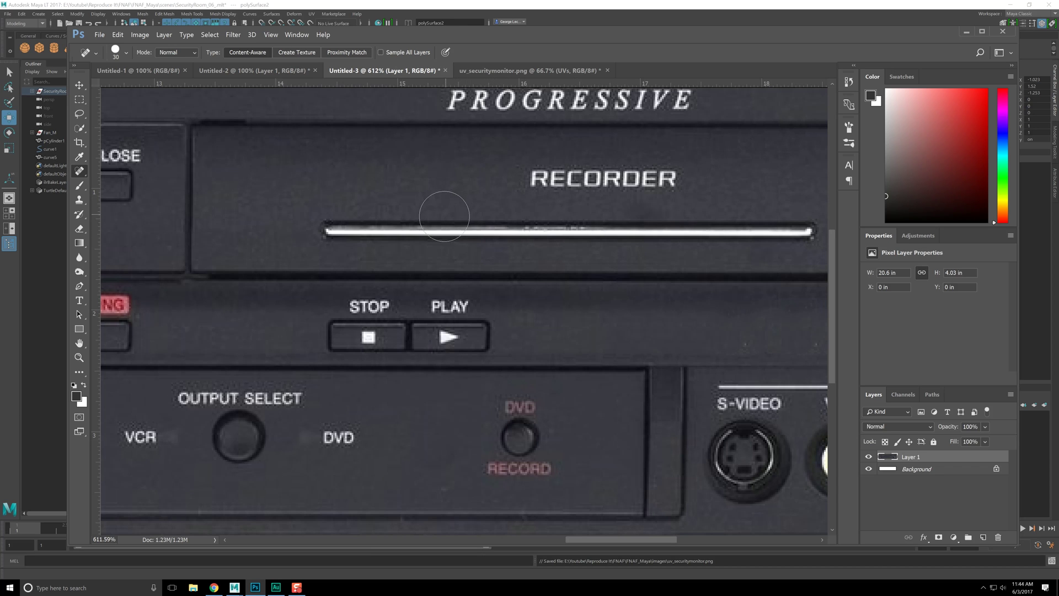
Step: Remove the DVD-RW/-R label above the power button and review the whole VCR front
{"action": "mouse_move", "coordinate": [577, 541]}
{"action": "left_mouse_down"}
{"action": "mouse_move", "coordinate": [308, 514]}
{"action": "mouse_move", "coordinate": [338, 515]}
{"action": "left_mouse_up"}
{"action": "key", "text": "ctrl+minus"}
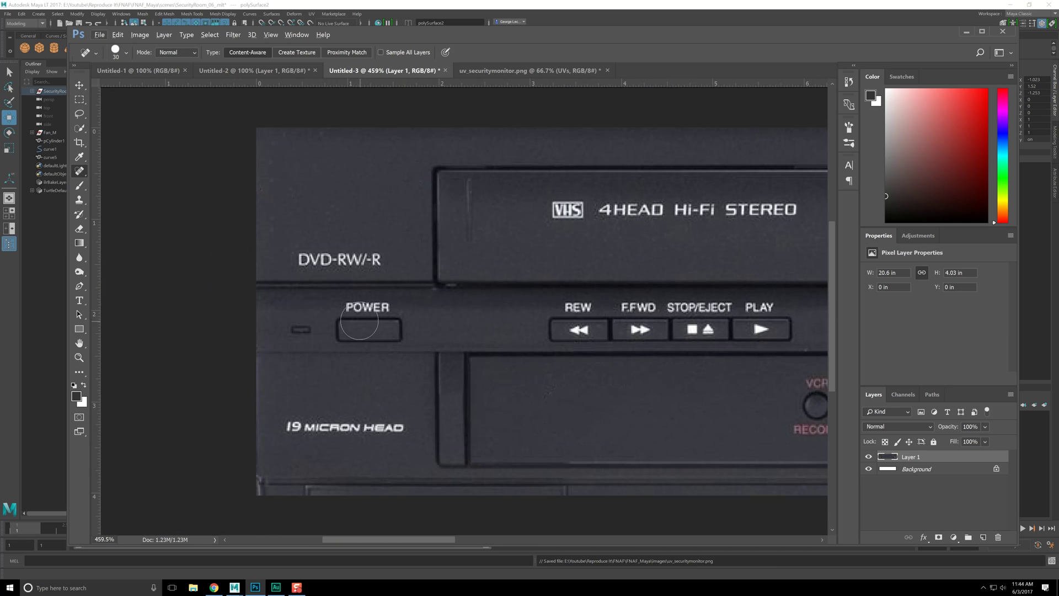
{"action": "left_click_drag", "start_coordinate": [308, 258], "coordinate": [384, 254]}
{"action": "scroll", "coordinate": [496, 389], "scroll_direction": "down", "scroll_amount": 14, "text": "alt"}
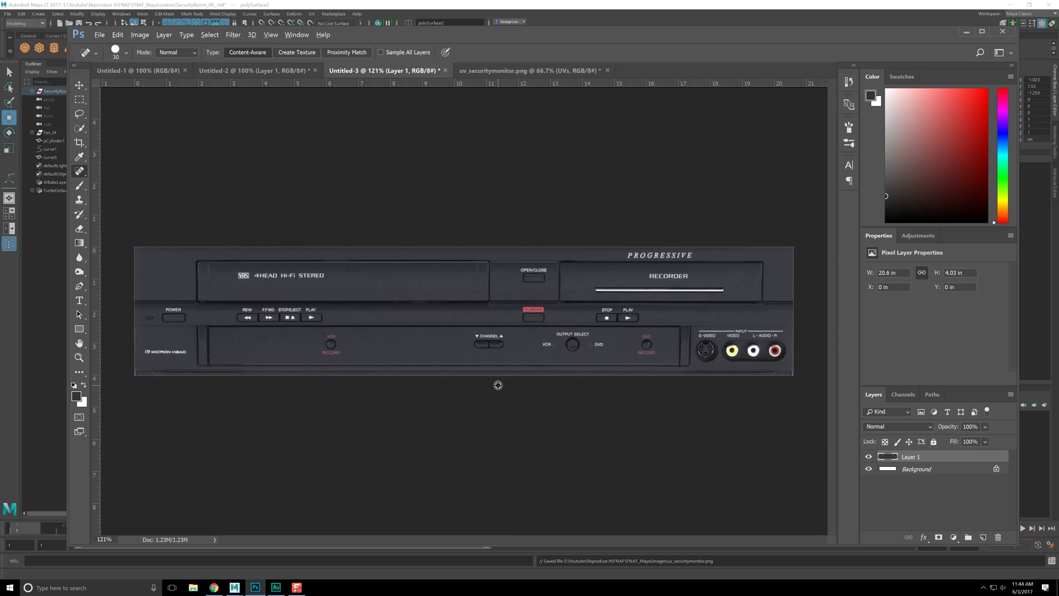
{"action": "scroll", "coordinate": [498, 385], "scroll_direction": "down", "scroll_amount": 1, "text": "alt"}
{"action": "scroll", "coordinate": [574, 338], "scroll_direction": "up", "scroll_amount": 2, "text": "alt"}
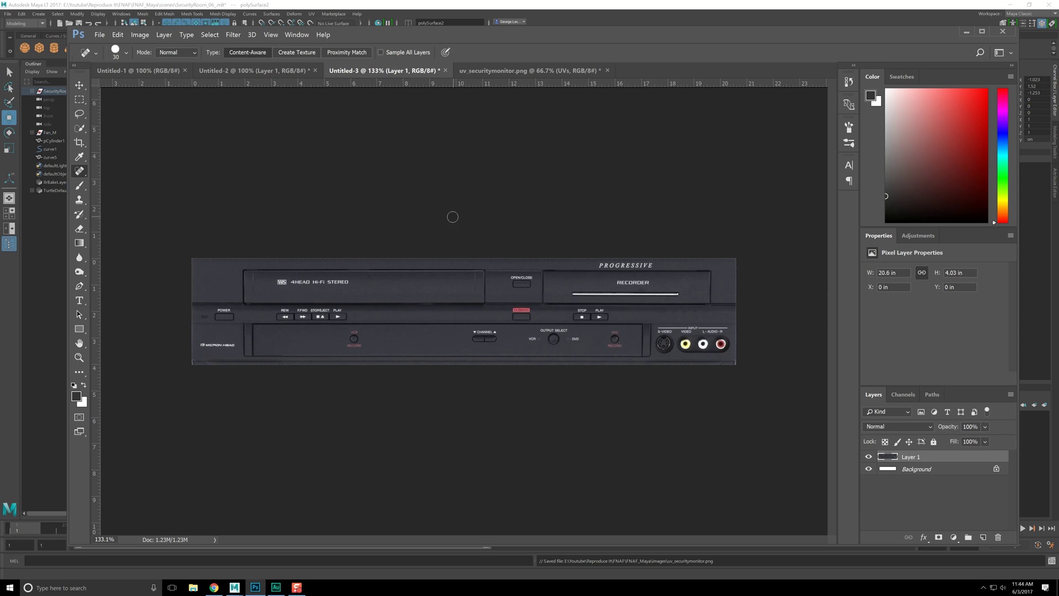
Step: Paste the cleaned VCR front into uv_securitymonitor.png and align its upper-left corner with the UV panel beneath the monitor screen
{"action": "left_click", "coordinate": [497, 71]}
{"action": "left_click", "coordinate": [404, 72]}
{"action": "left_click", "coordinate": [492, 70]}
{"action": "key", "text": "ctrl+v"}
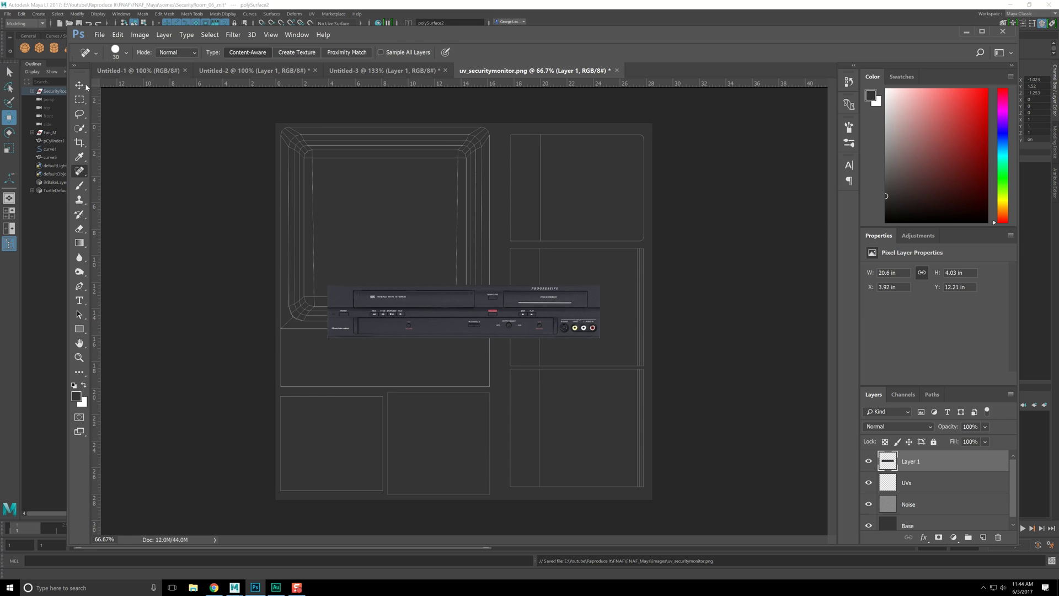
{"action": "left_click", "coordinate": [85, 84]}
{"action": "left_click_drag", "start_coordinate": [432, 324], "coordinate": [386, 366]}
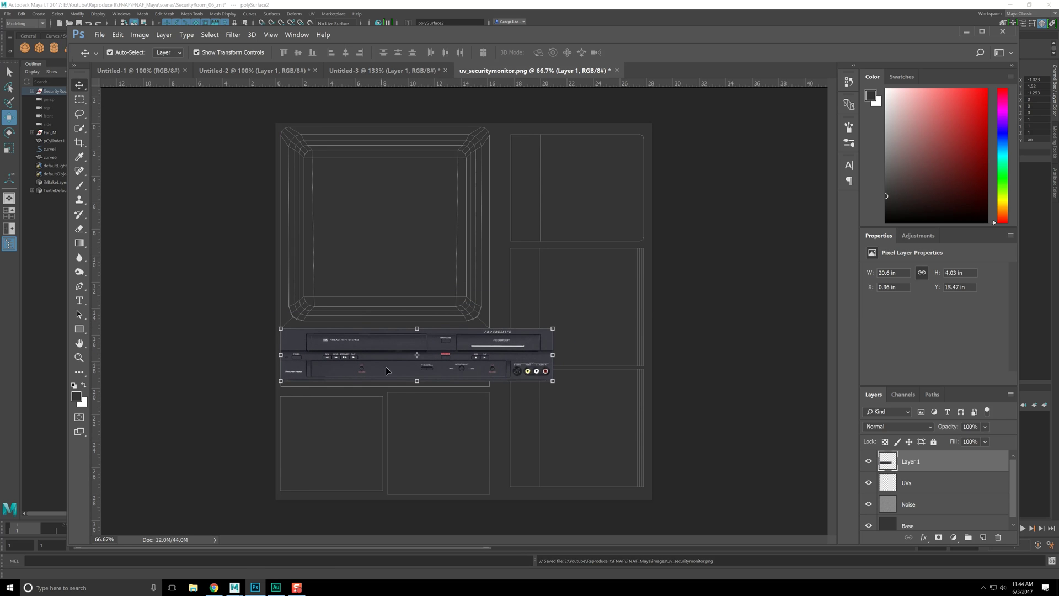
Step: Scale the pasted VCR front to 76.74% width and 111.72% height so it fills the UV panel, and apply the transformation
{"action": "left_click_drag", "start_coordinate": [552, 361], "coordinate": [490, 362]}
{"action": "scroll", "coordinate": [384, 382], "scroll_direction": "up", "scroll_amount": 3, "text": "alt"}
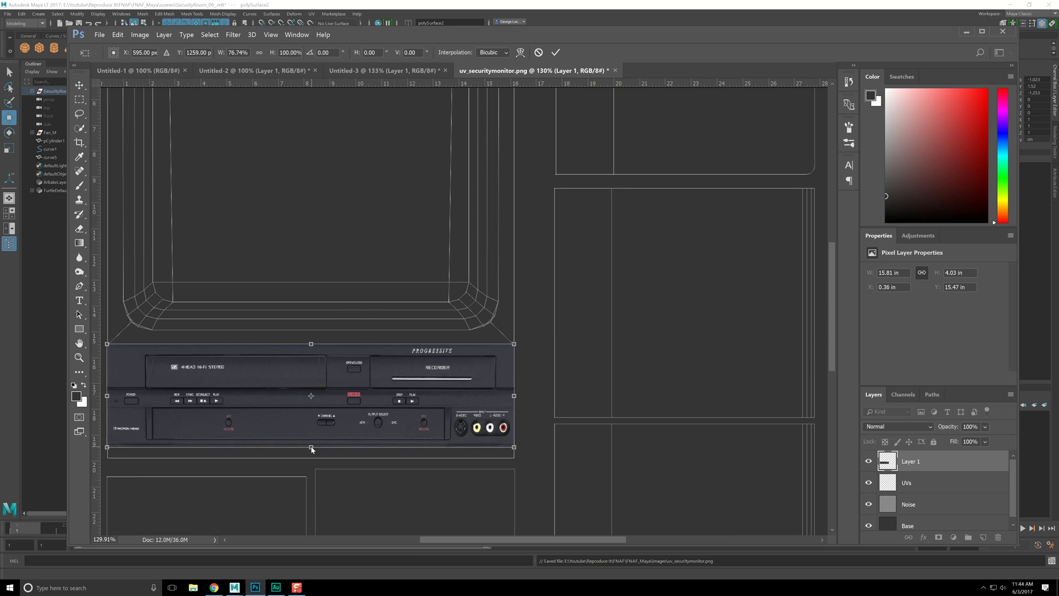
{"action": "left_click_drag", "start_coordinate": [310, 448], "coordinate": [310, 460]}
{"action": "left_click_drag", "start_coordinate": [505, 540], "coordinate": [491, 541]}
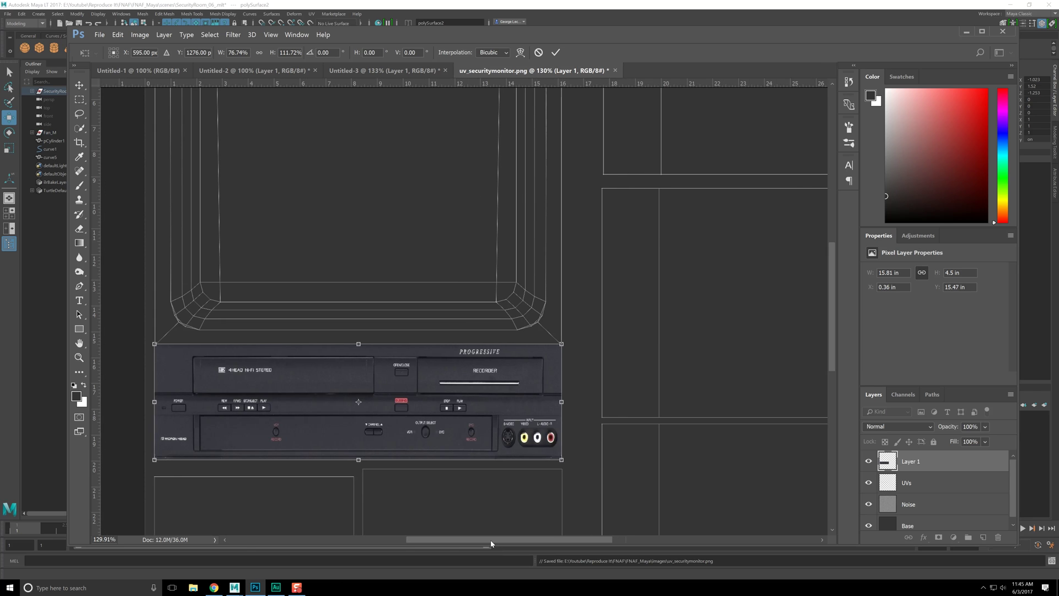
{"action": "left_click", "coordinate": [80, 76]}
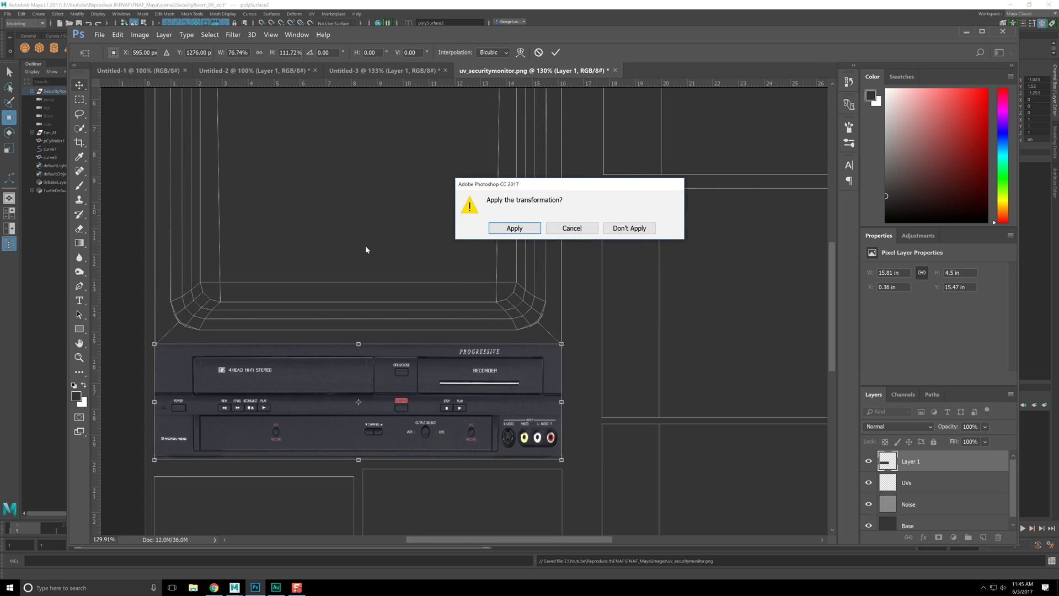
{"action": "left_click", "coordinate": [499, 230]}
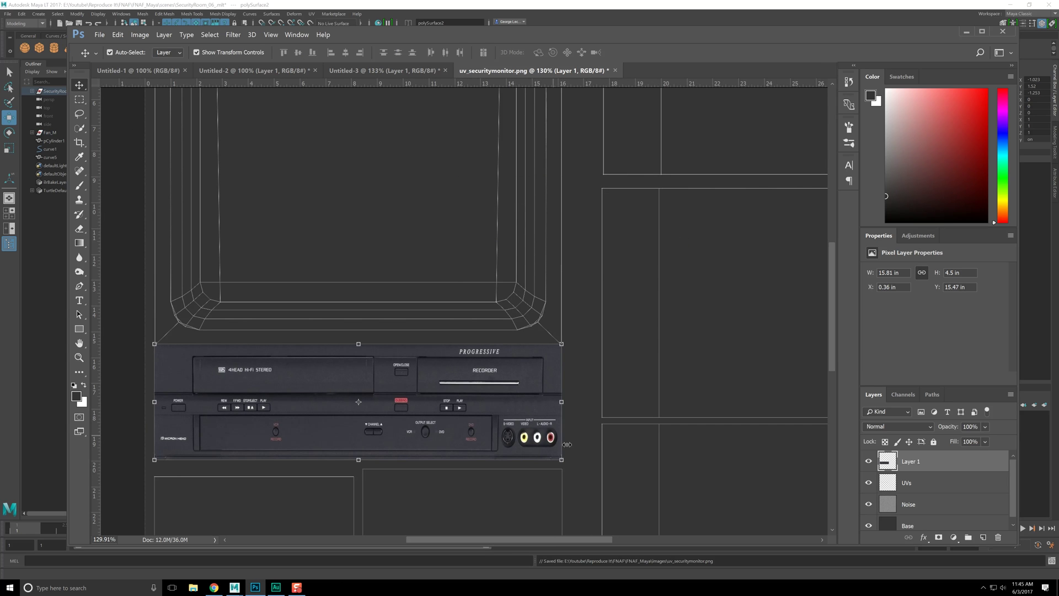
Step: Remove the S-Video, video and audio input jacks from the VCR front with the Spot Healing Brush and review the texture
{"action": "left_click", "coordinate": [79, 171]}
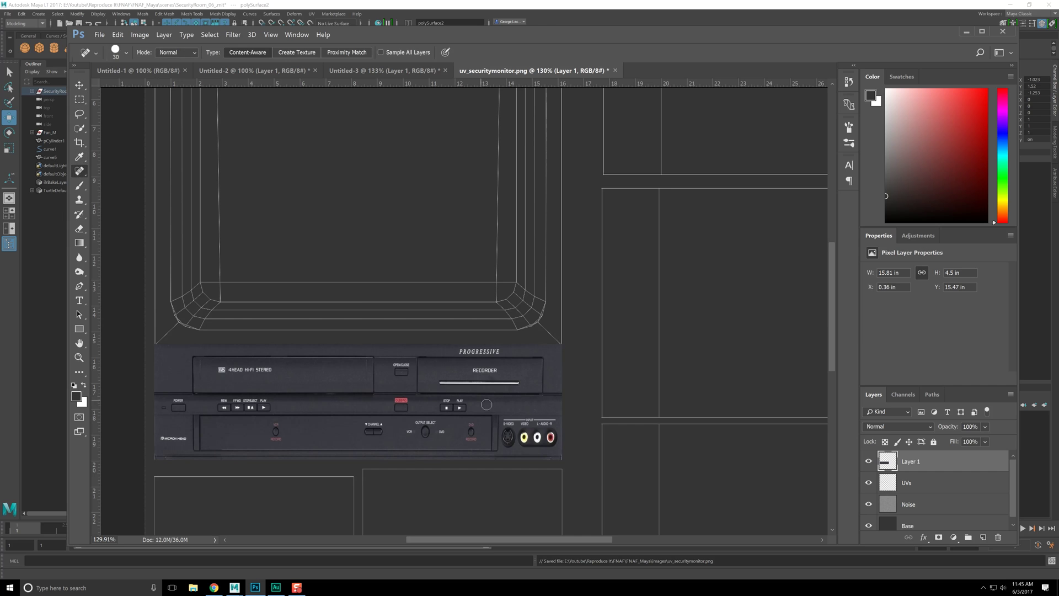
{"action": "mouse_move", "coordinate": [505, 422]}
{"action": "left_mouse_down"}
{"action": "mouse_move", "coordinate": [556, 421]}
{"action": "mouse_move", "coordinate": [513, 424]}
{"action": "mouse_move", "coordinate": [525, 439]}
{"action": "mouse_move", "coordinate": [554, 440]}
{"action": "mouse_move", "coordinate": [524, 426]}
{"action": "mouse_move", "coordinate": [543, 426]}
{"action": "left_mouse_up"}
{"action": "scroll", "coordinate": [426, 399], "scroll_direction": "down", "scroll_amount": 8, "text": "alt"}
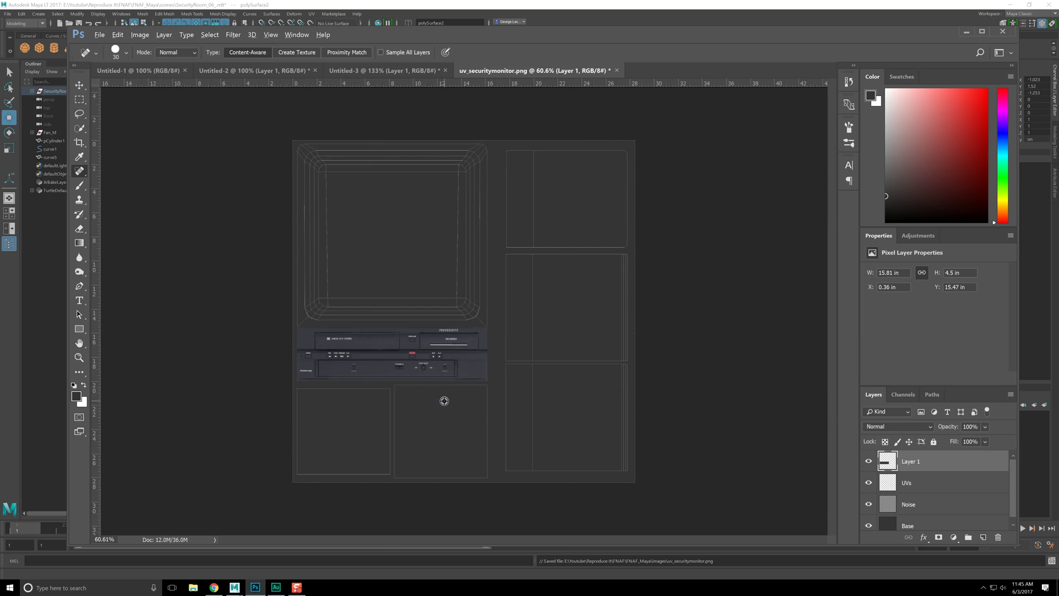
{"action": "scroll", "coordinate": [465, 407], "scroll_direction": "up", "scroll_amount": 10, "text": "alt"}
{"action": "scroll", "coordinate": [455, 427], "scroll_direction": "down", "scroll_amount": 3, "text": "alt"}
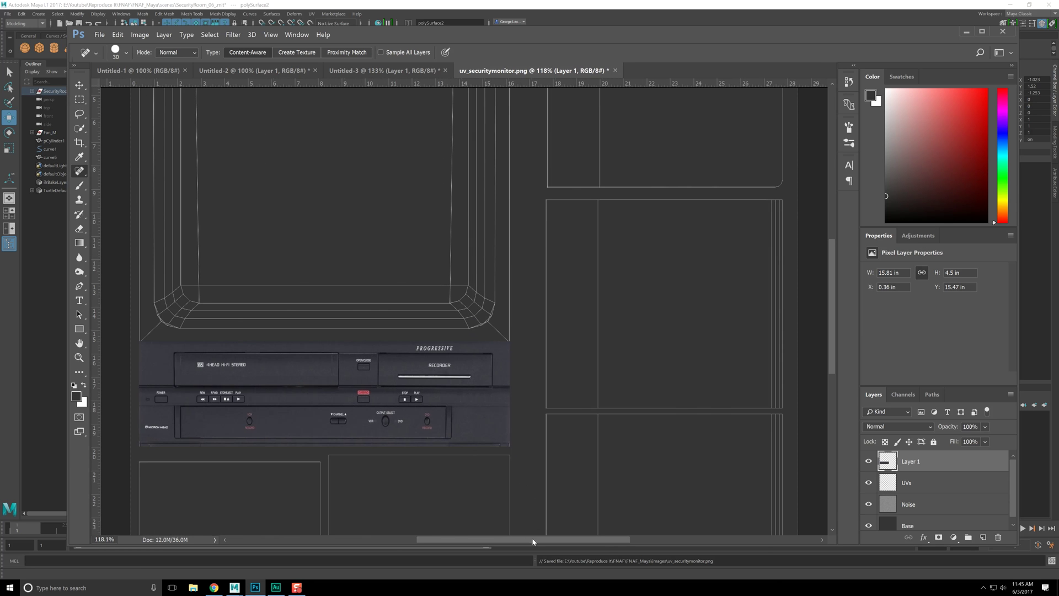
Step: Try out blend modes on Layer 1 at 100% opacity and set it to Luminosity
{"action": "left_click_drag", "start_coordinate": [533, 541], "coordinate": [494, 541]}
{"action": "key", "text": "1"}
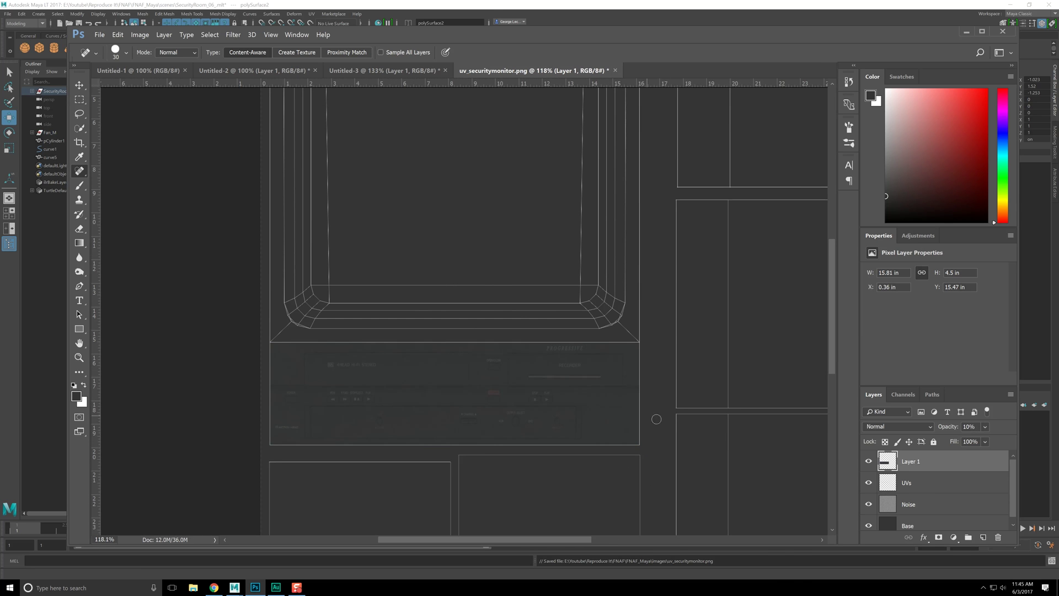
{"action": "key", "text": "0"}
{"action": "left_click", "coordinate": [916, 427]}
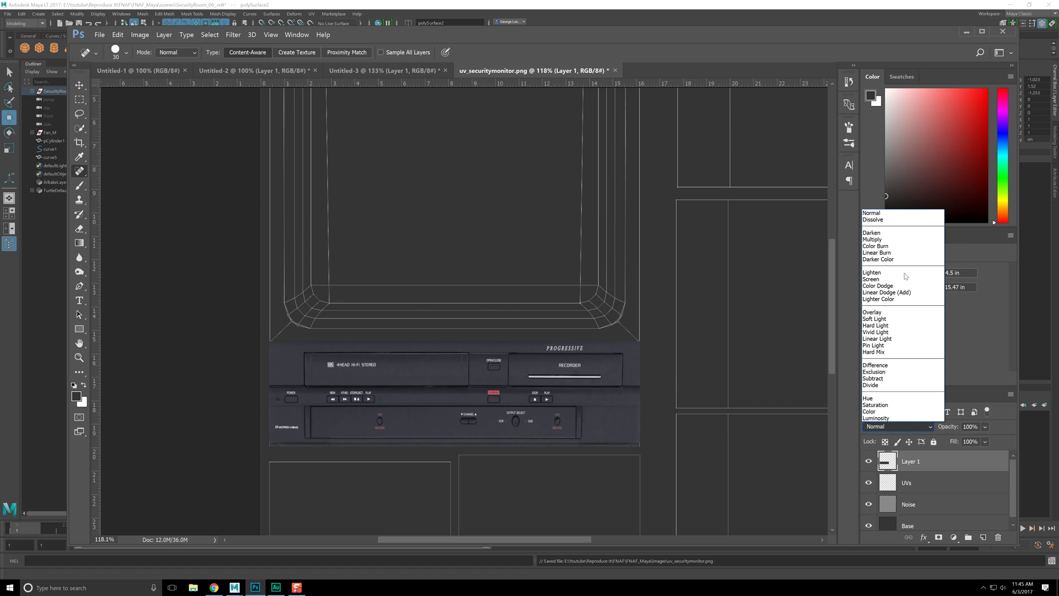
{"action": "left_click", "coordinate": [864, 241]}
{"action": "key", "text": "Down"}
{"action": "key", "text": "Down"}
{"action": "key", "text": "Down"}
{"action": "key", "text": "Down"}
{"action": "key", "text": "Down"}
{"action": "key", "text": "Down"}
{"action": "key", "text": "Down"}
{"action": "key", "text": "Down"}
{"action": "key", "text": "Down"}
{"action": "key", "text": "Down"}
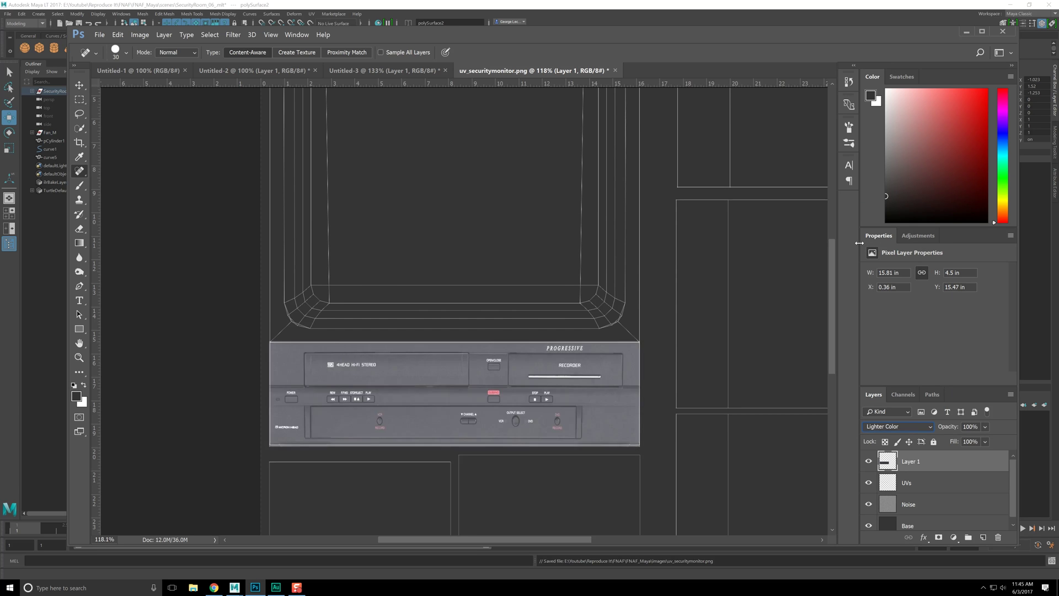
{"action": "key", "text": "Down"}
{"action": "key", "text": "Down"}
{"action": "key", "text": "Down"}
{"action": "key", "text": "Down"}
{"action": "key", "text": "Down"}
{"action": "key", "text": "Down"}
{"action": "key", "text": "Down"}
{"action": "key", "text": "Down"}
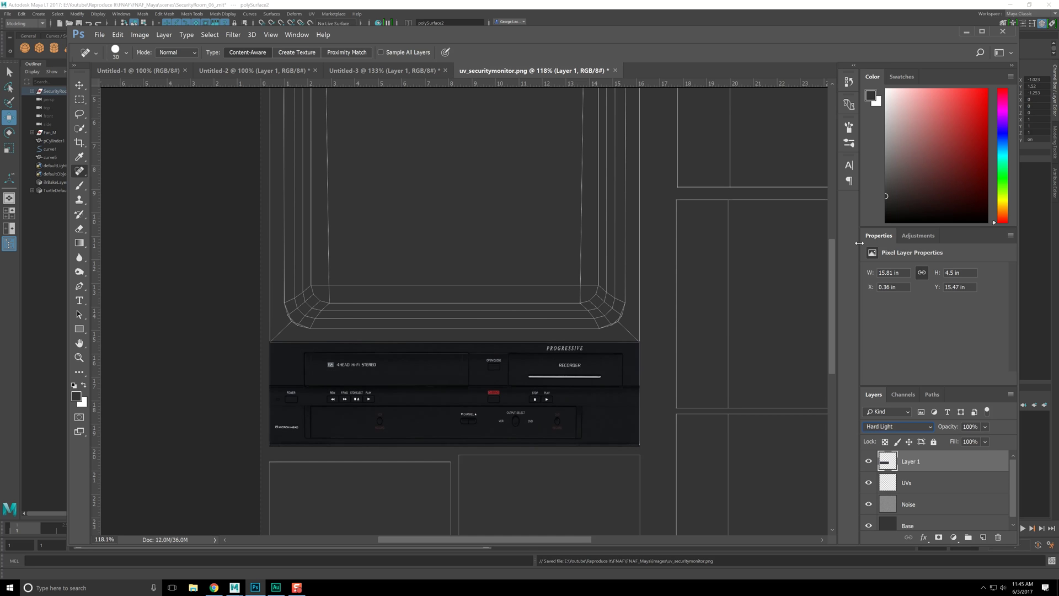
{"action": "key", "text": "Down"}
{"action": "key", "text": "Down"}
{"action": "key", "text": "Down"}
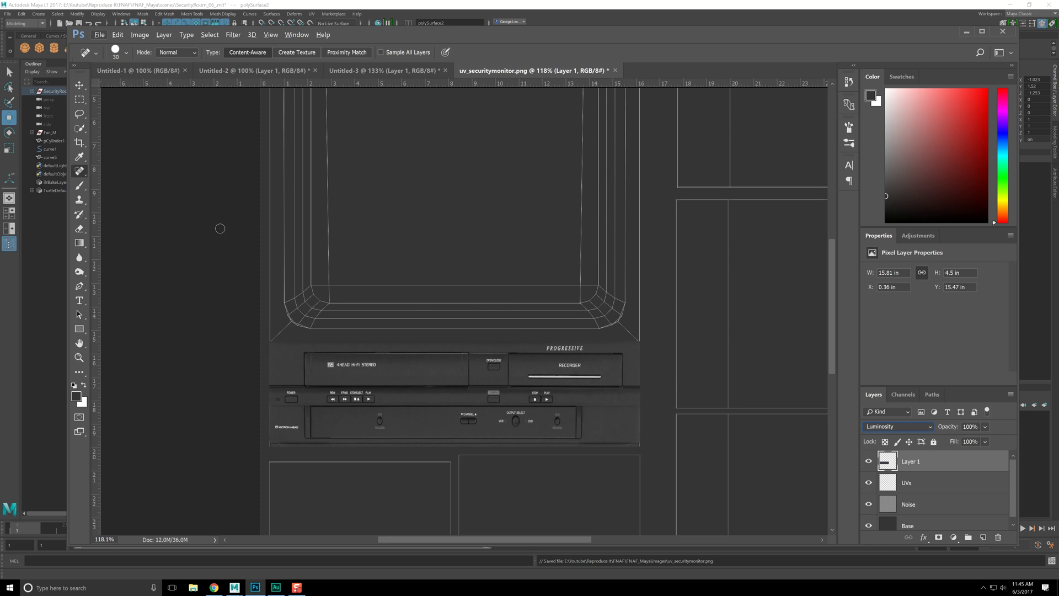
Step: Load the outline of Layer 1's pixels as a selection and add a layer mask from it
{"action": "left_click", "coordinate": [80, 100]}
{"action": "scroll", "coordinate": [583, 352], "scroll_direction": "down", "scroll_amount": 5, "text": "alt"}
{"action": "scroll", "coordinate": [550, 355], "scroll_direction": "up", "scroll_amount": 3, "text": "alt"}
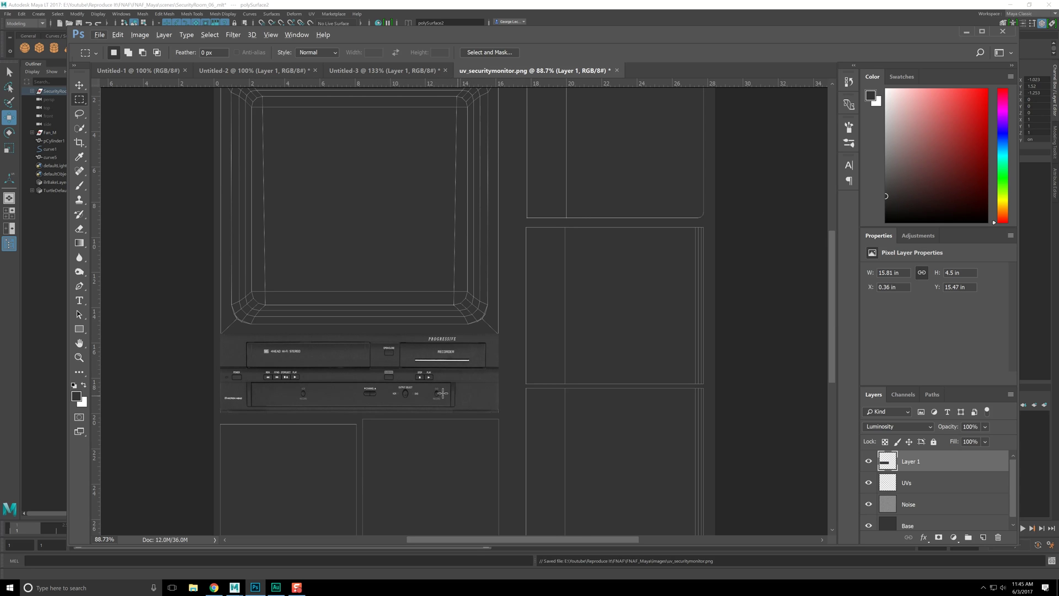
{"action": "scroll", "coordinate": [419, 386], "scroll_direction": "up", "scroll_amount": 2, "text": "alt"}
{"action": "scroll", "coordinate": [359, 379], "scroll_direction": "down", "scroll_amount": 2, "text": "alt"}
{"action": "scroll", "coordinate": [409, 379], "scroll_direction": "up", "scroll_amount": 3, "text": "alt"}
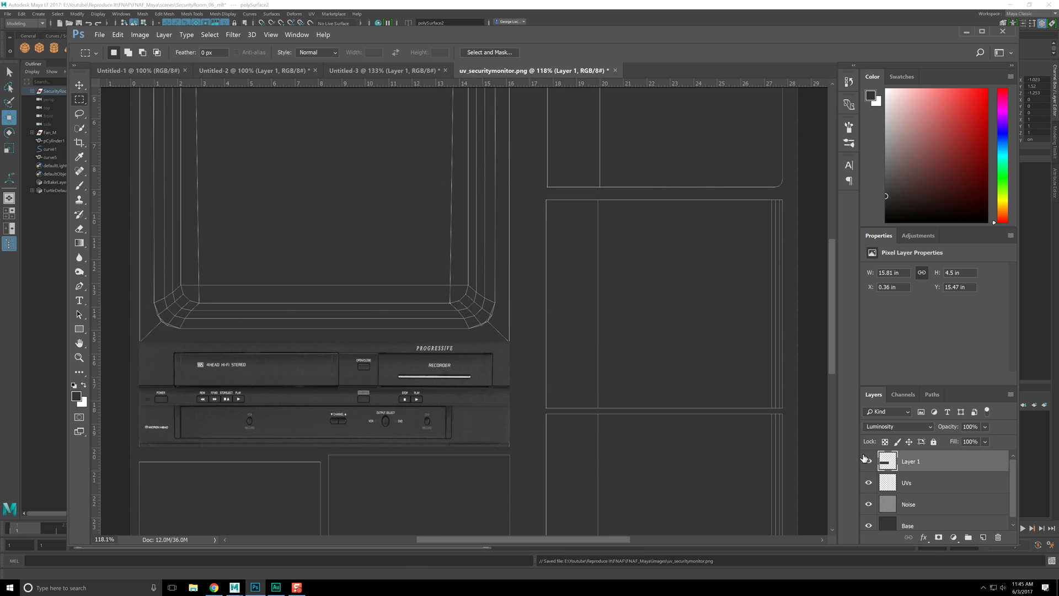
{"action": "left_click", "coordinate": [889, 462], "text": "ctrl"}
{"action": "left_click", "coordinate": [938, 538]}
{"action": "scroll", "coordinate": [468, 378], "scroll_direction": "up", "scroll_amount": 7, "text": "alt"}
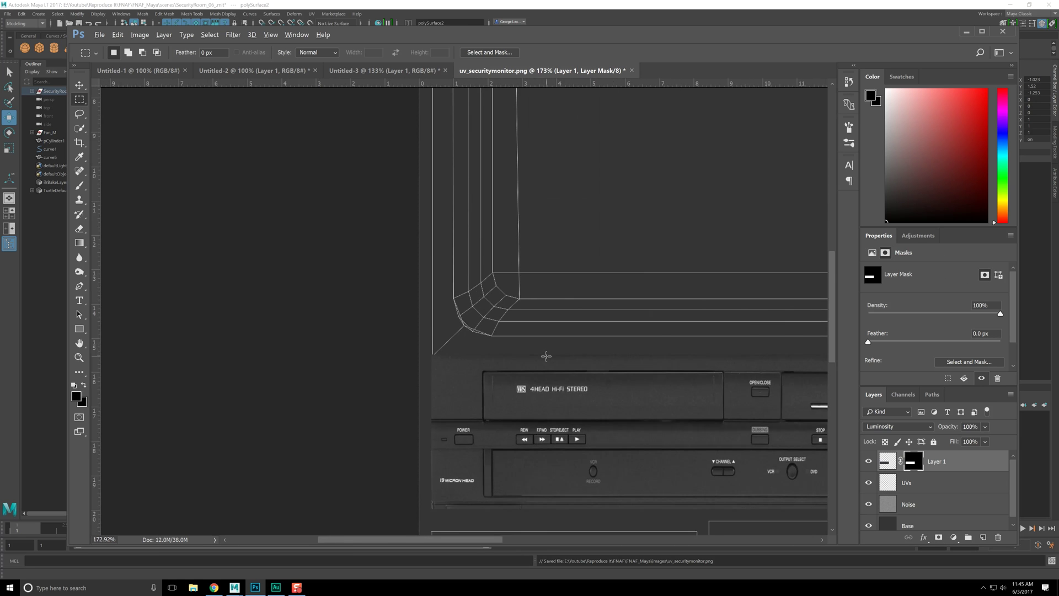
{"action": "scroll", "coordinate": [468, 379], "scroll_direction": "down", "scroll_amount": 3}
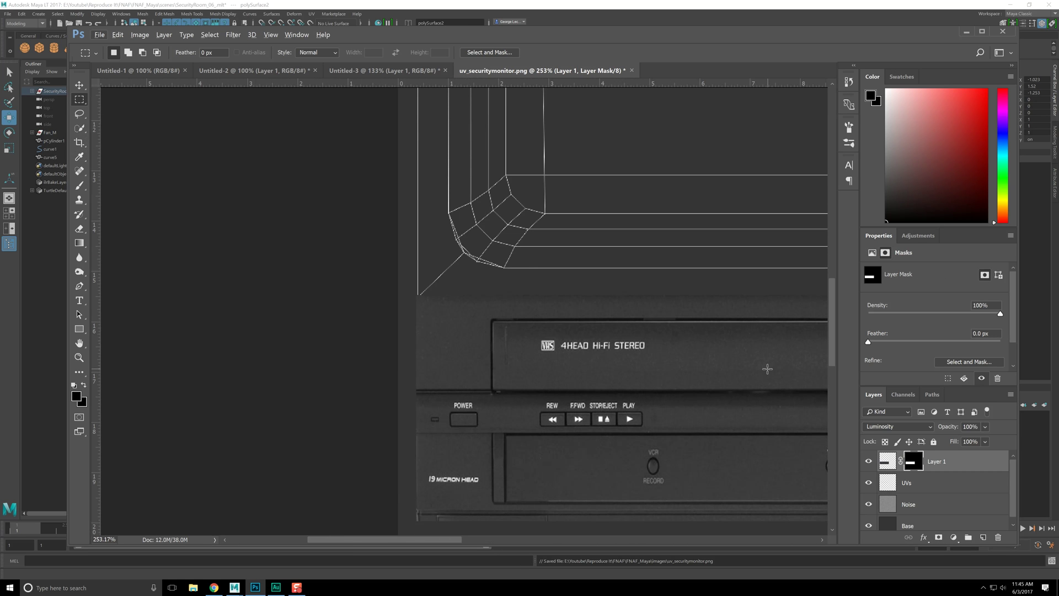
Step: Load Layer 1's mask as a selection, apply a Gaussian Blur of 6.4 pixels to the mask, and deselect
{"action": "left_click", "coordinate": [924, 466], "text": "ctrl"}
{"action": "left_click", "coordinate": [233, 35]}
{"action": "mouse_move", "coordinate": [270, 127]}
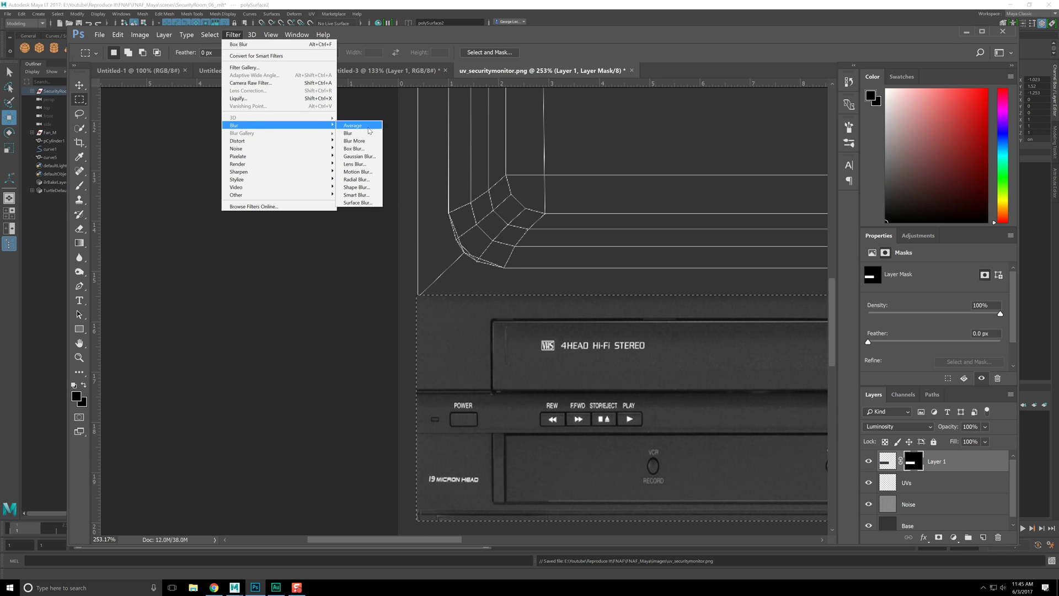
{"action": "left_click", "coordinate": [357, 158]}
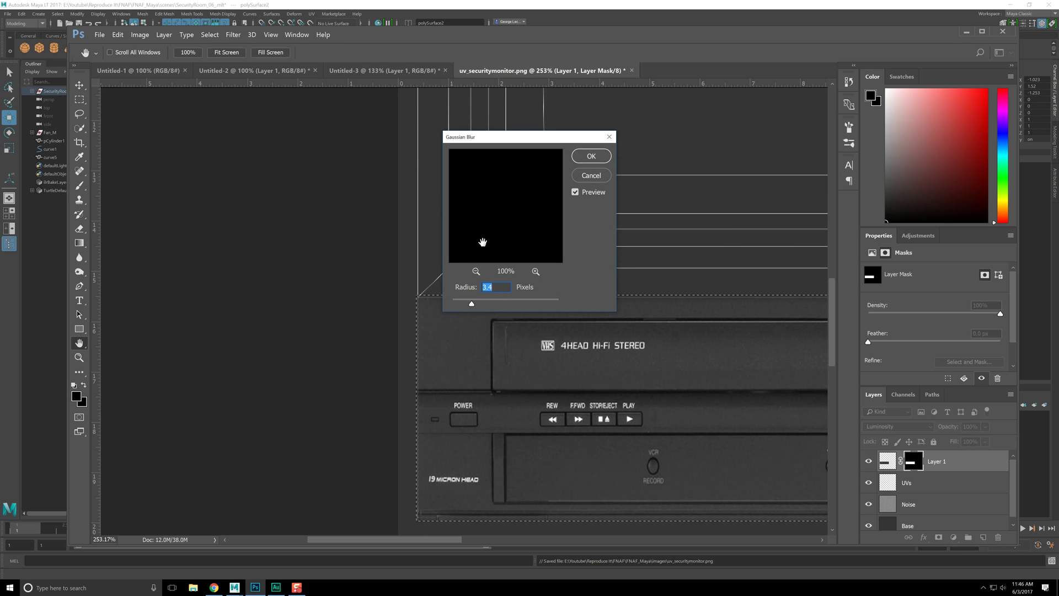
{"action": "left_click", "coordinate": [476, 271]}
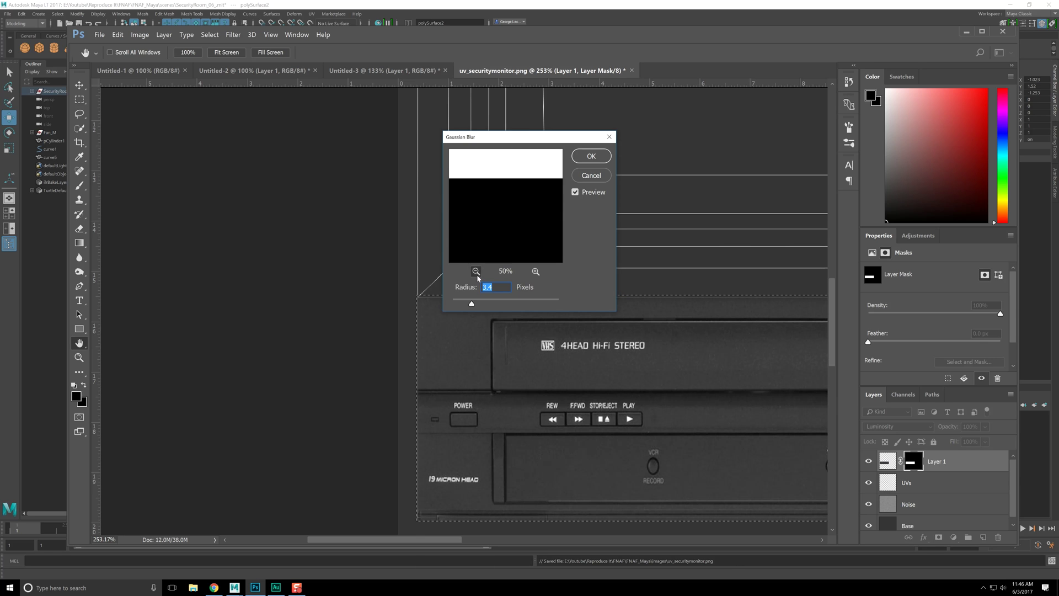
{"action": "left_click", "coordinate": [535, 270]}
{"action": "left_click_drag", "start_coordinate": [522, 231], "coordinate": [468, 229]}
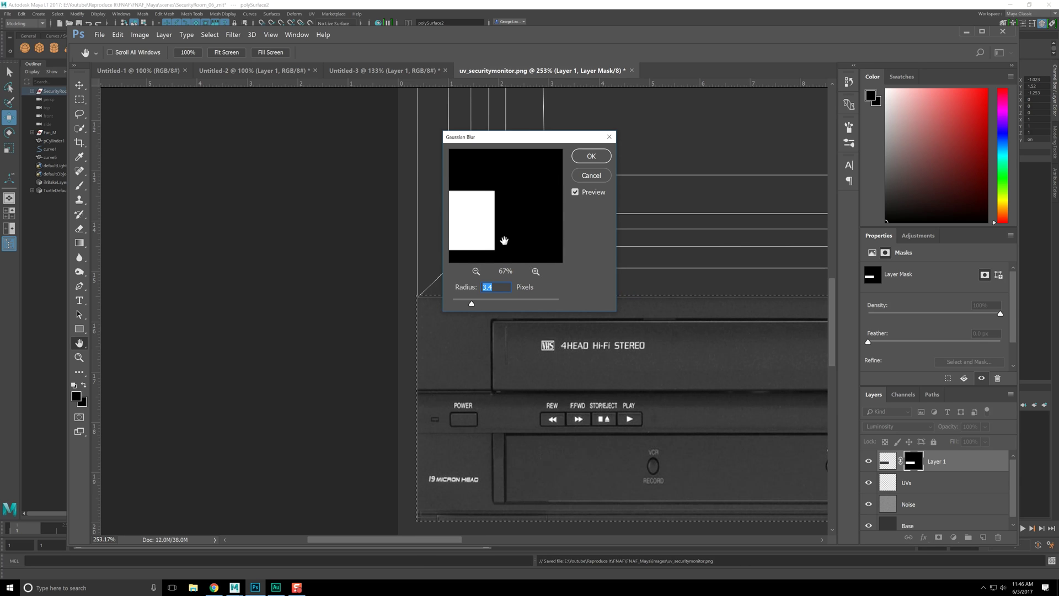
{"action": "left_click", "coordinate": [538, 273]}
{"action": "left_click", "coordinate": [538, 273]}
{"action": "left_click", "coordinate": [538, 273]}
{"action": "left_click_drag", "start_coordinate": [466, 173], "coordinate": [508, 252]}
{"action": "left_click", "coordinate": [535, 271]}
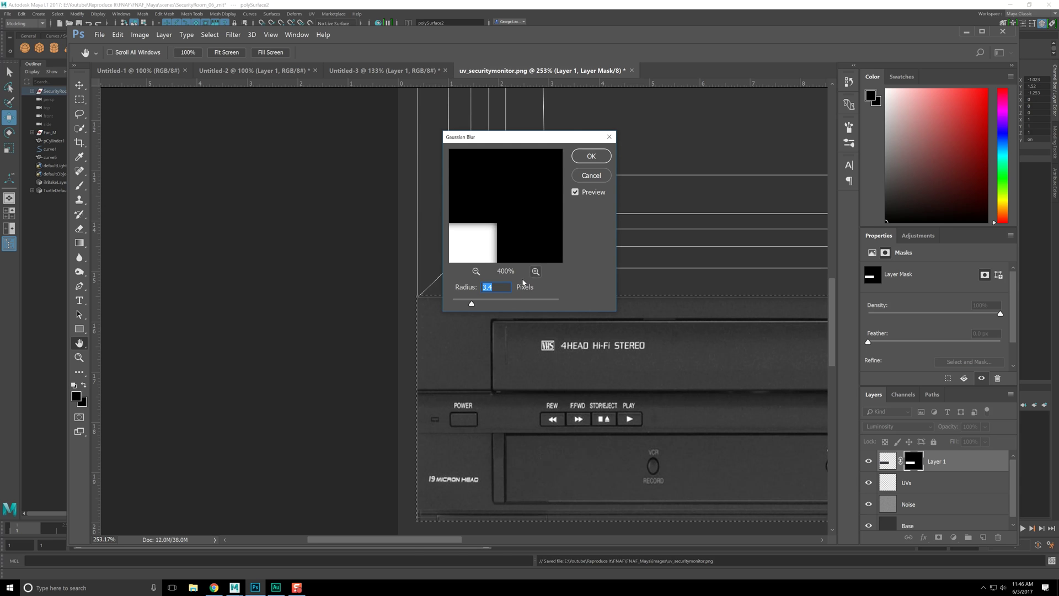
{"action": "left_click_drag", "start_coordinate": [475, 302], "coordinate": [486, 304]}
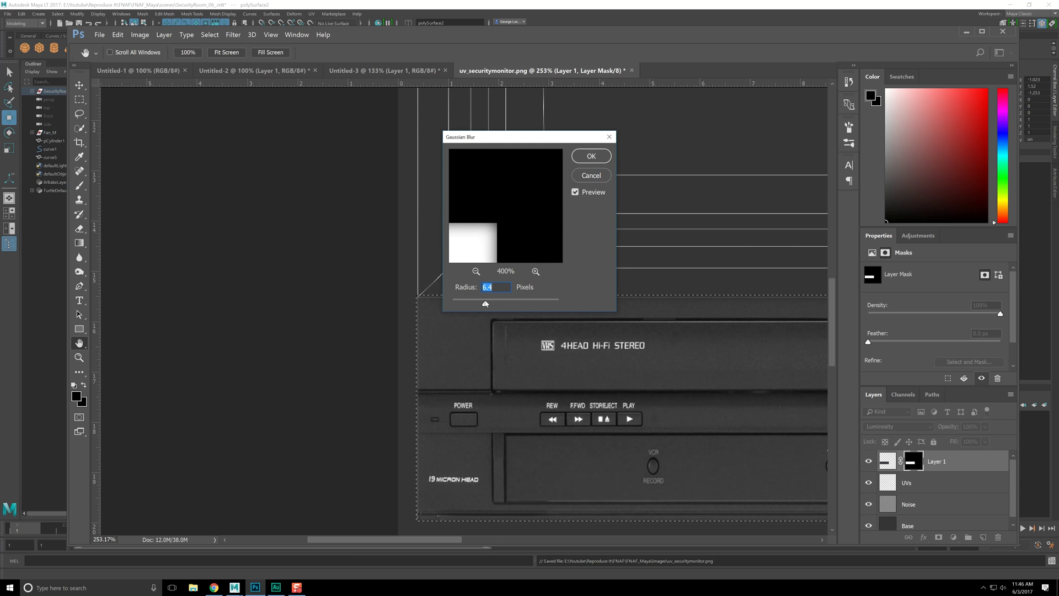
{"action": "left_click", "coordinate": [579, 163]}
{"action": "scroll", "coordinate": [589, 302], "scroll_direction": "down", "scroll_amount": 2, "text": "alt"}
{"action": "key", "text": "m"}
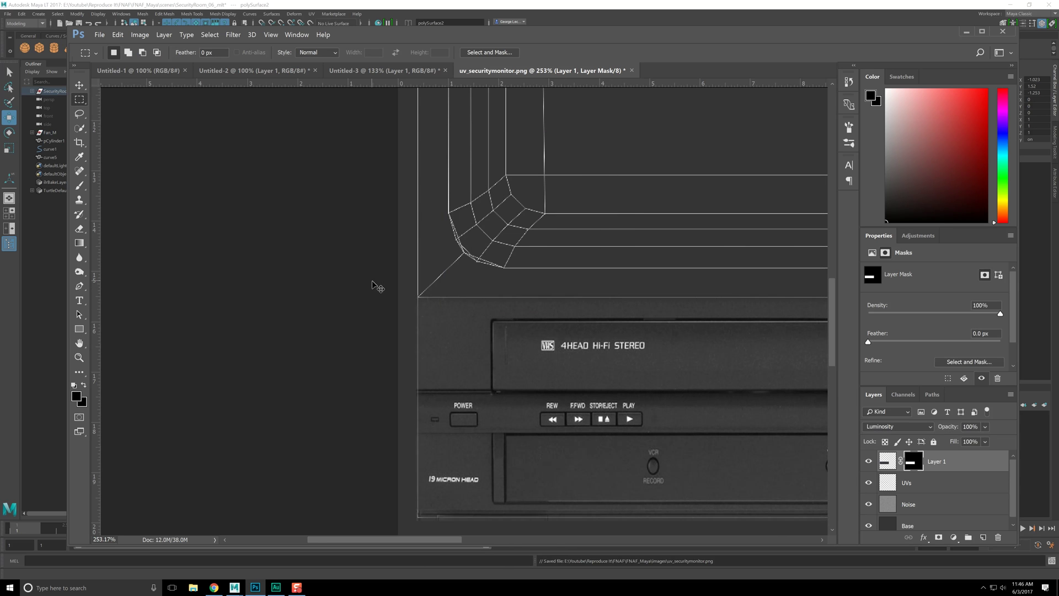
Step: Move Layer 1 below the UVs layer and rename it VCR Display Stuff
{"action": "scroll", "coordinate": [528, 377], "scroll_direction": "down", "scroll_amount": 5, "text": "alt"}
{"action": "left_click_drag", "start_coordinate": [893, 466], "coordinate": [958, 494]}
{"action": "double_click", "coordinate": [937, 483]}
{"action": "type", "text": "VCR"}
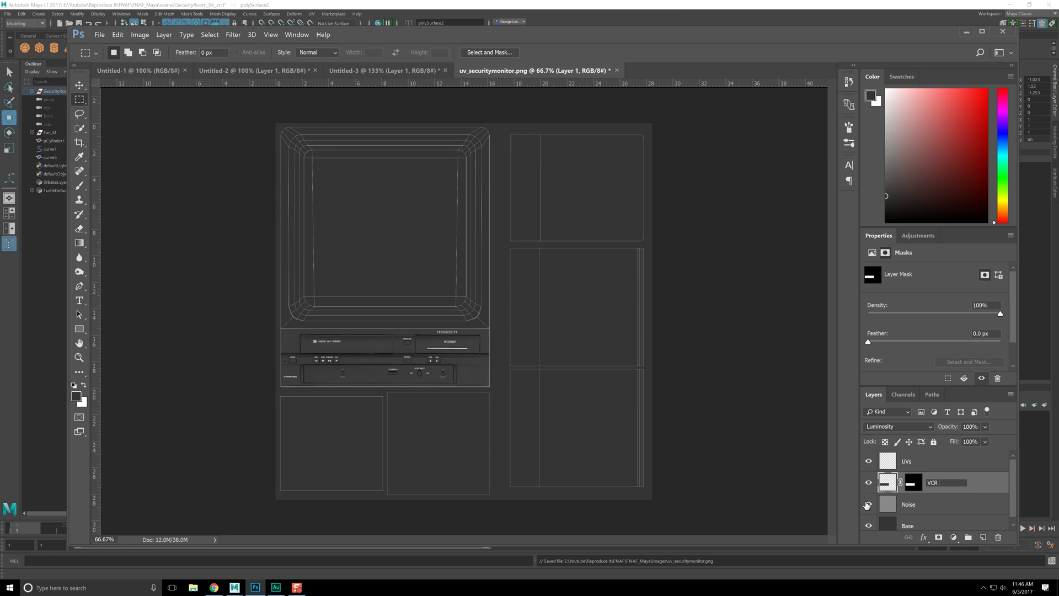
{"action": "type", "text": " Display Stuff"}
{"action": "key", "text": "Return"}
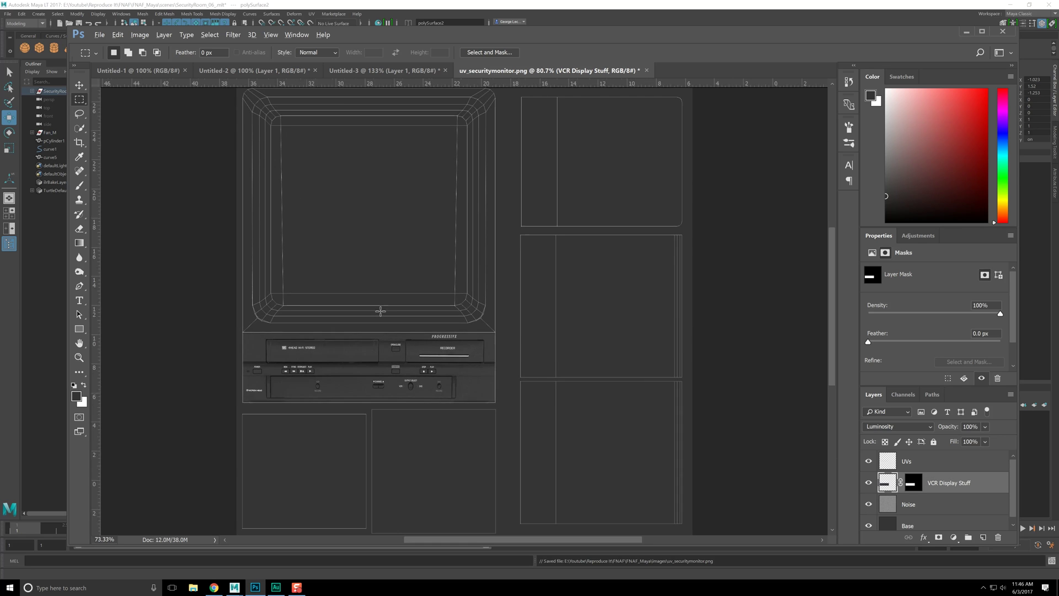
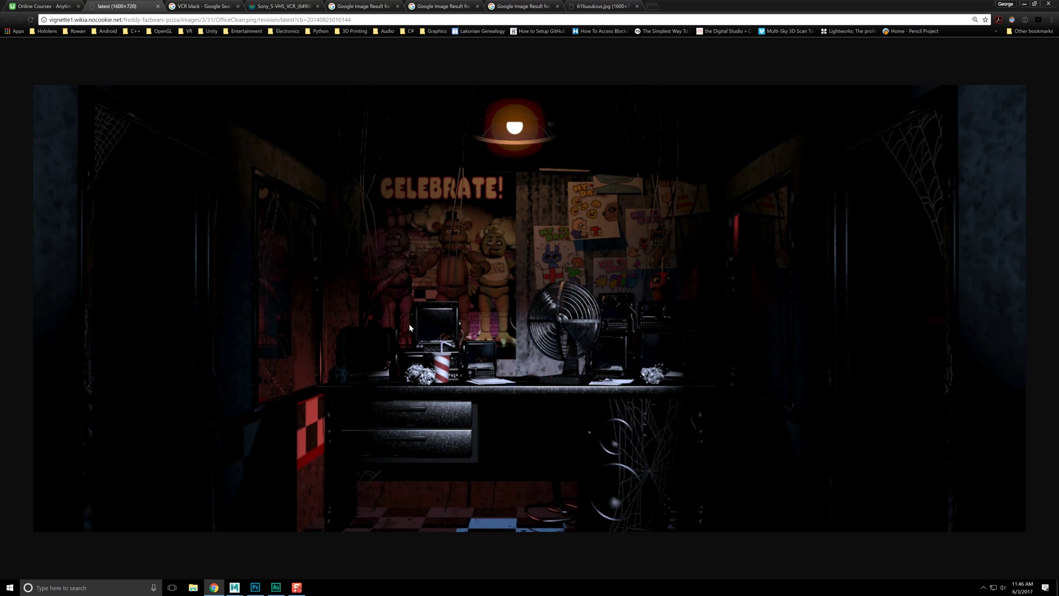
Step: Examine the monitors in the office reference picture in the browser and compare them with the VCR texture in Photoshop
{"action": "scroll", "coordinate": [409, 323], "scroll_direction": "up", "scroll_amount": 3, "text": "ctrl"}
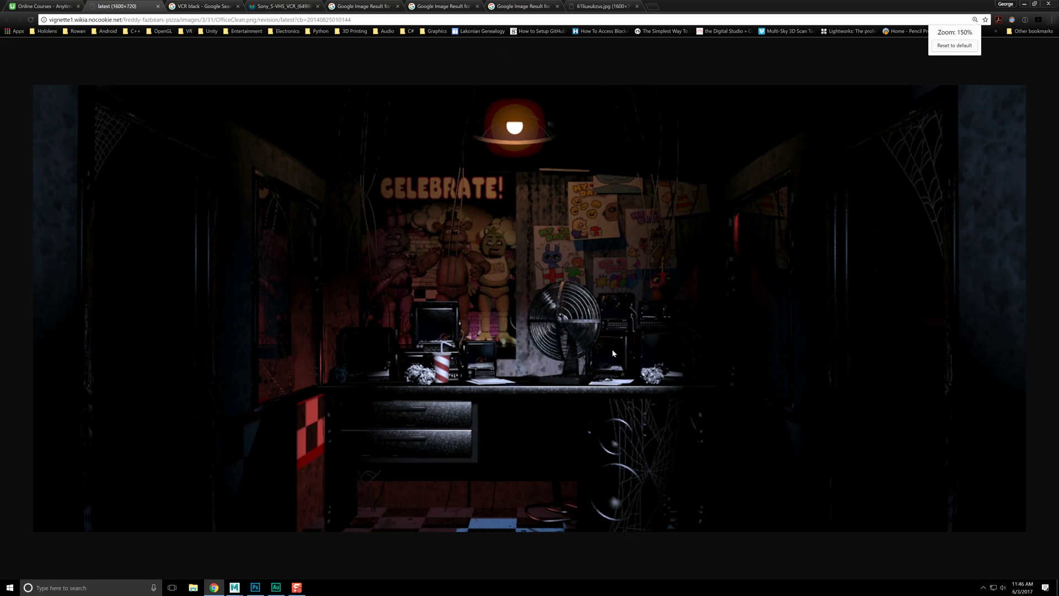
{"action": "left_click", "coordinate": [1021, 4]}
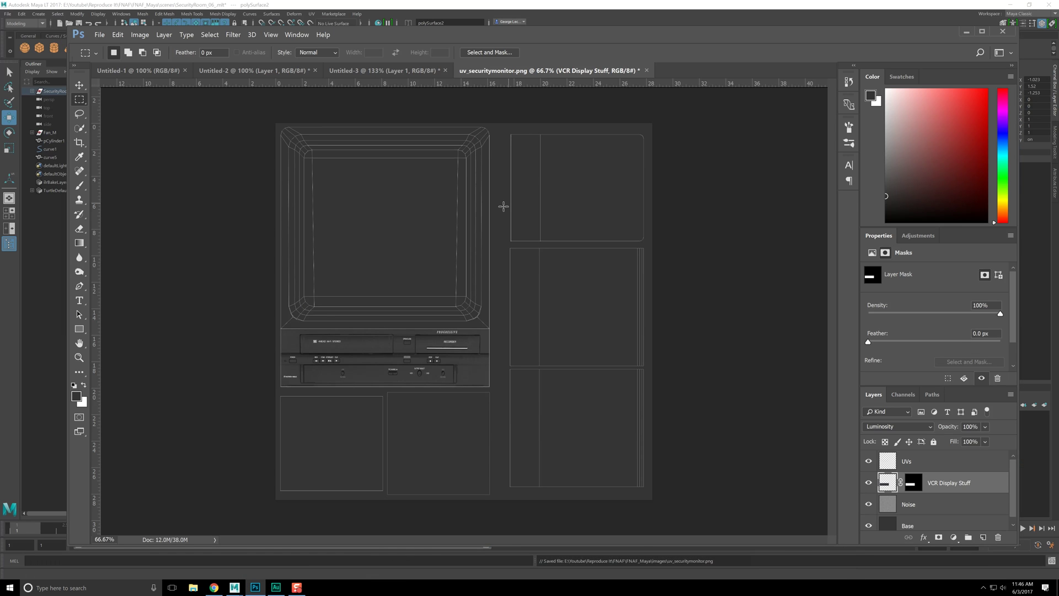
{"action": "scroll", "coordinate": [329, 341], "scroll_direction": "up", "scroll_amount": 2, "text": "alt"}
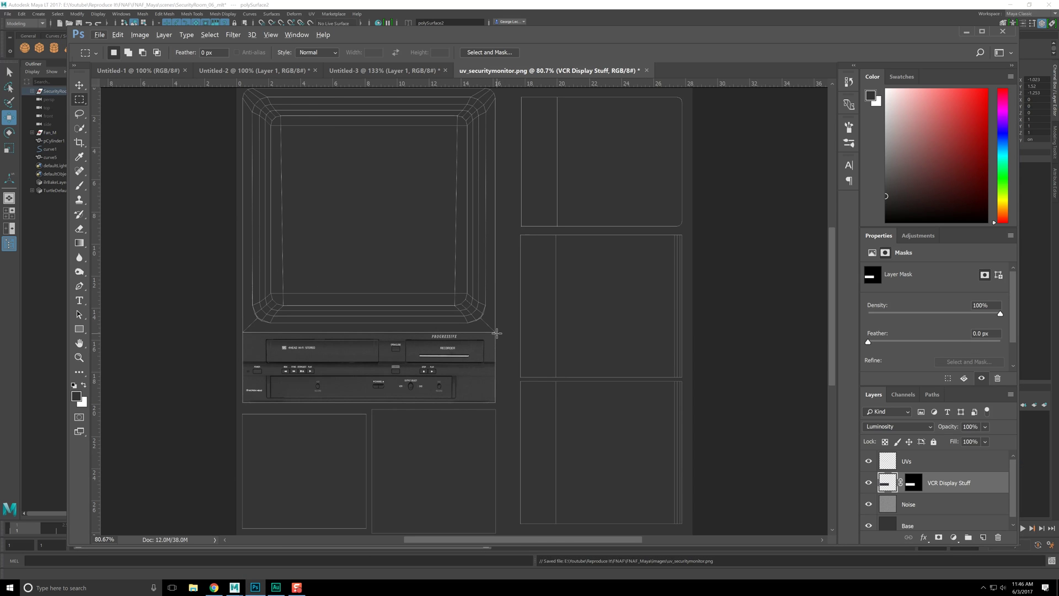
{"action": "scroll", "coordinate": [451, 348], "scroll_direction": "down", "scroll_amount": 1, "text": "alt"}
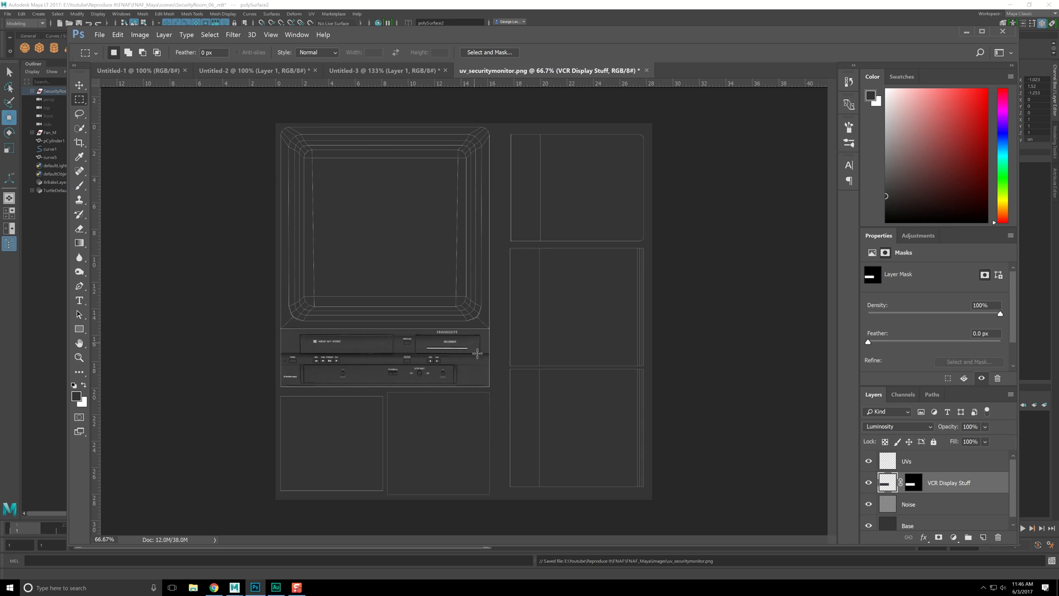
{"action": "scroll", "coordinate": [305, 348], "scroll_direction": "up", "scroll_amount": 3, "text": "alt"}
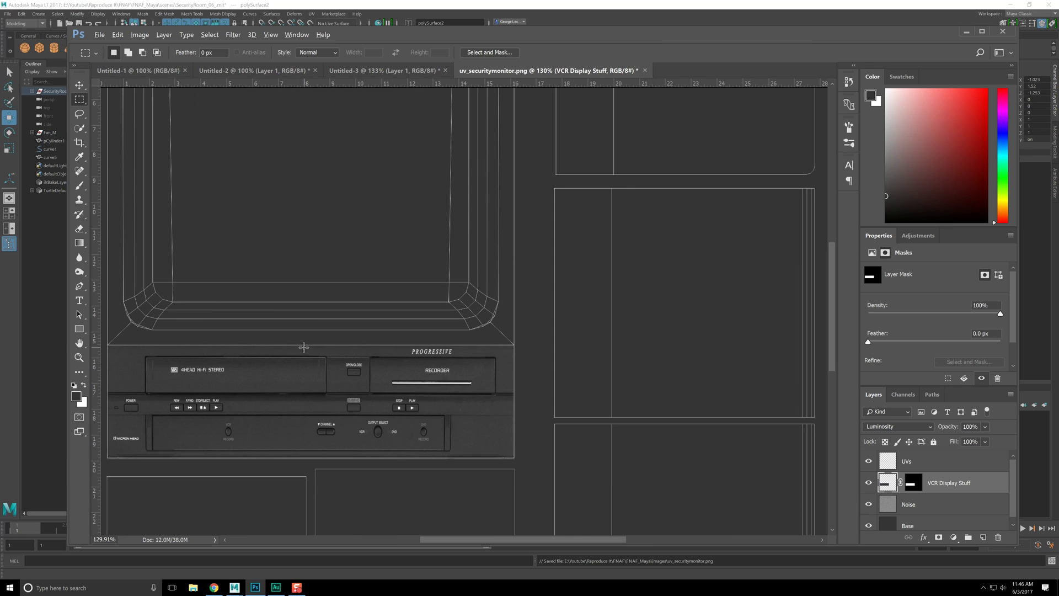
{"action": "scroll", "coordinate": [293, 389], "scroll_direction": "down", "scroll_amount": 1, "text": "alt"}
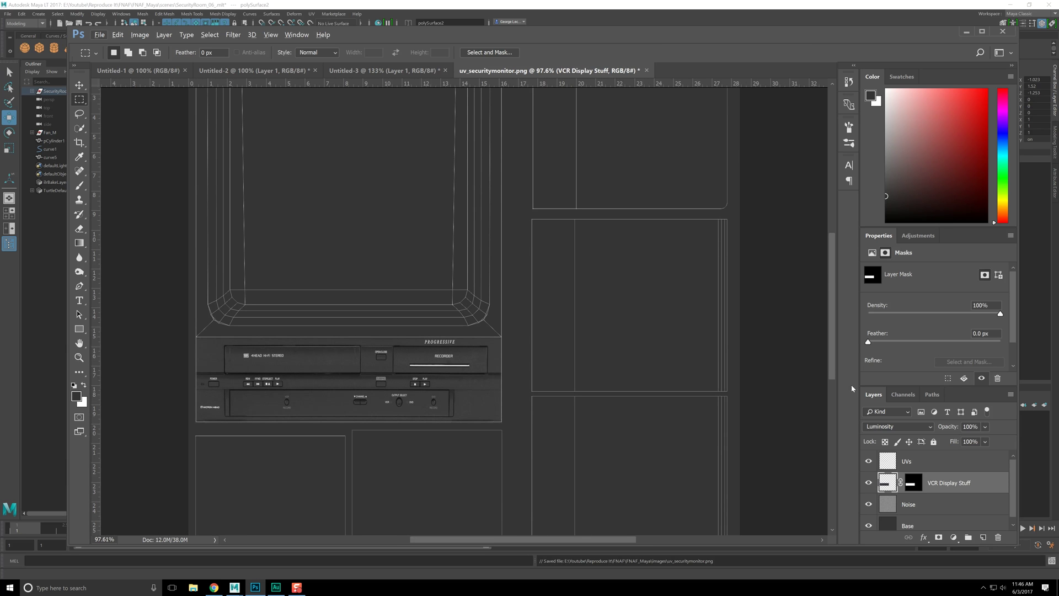
Step: Hide the UVs layer, activate the VCR Display Stuff layer mask and reduce the Brush size to 125
{"action": "left_click", "coordinate": [870, 461]}
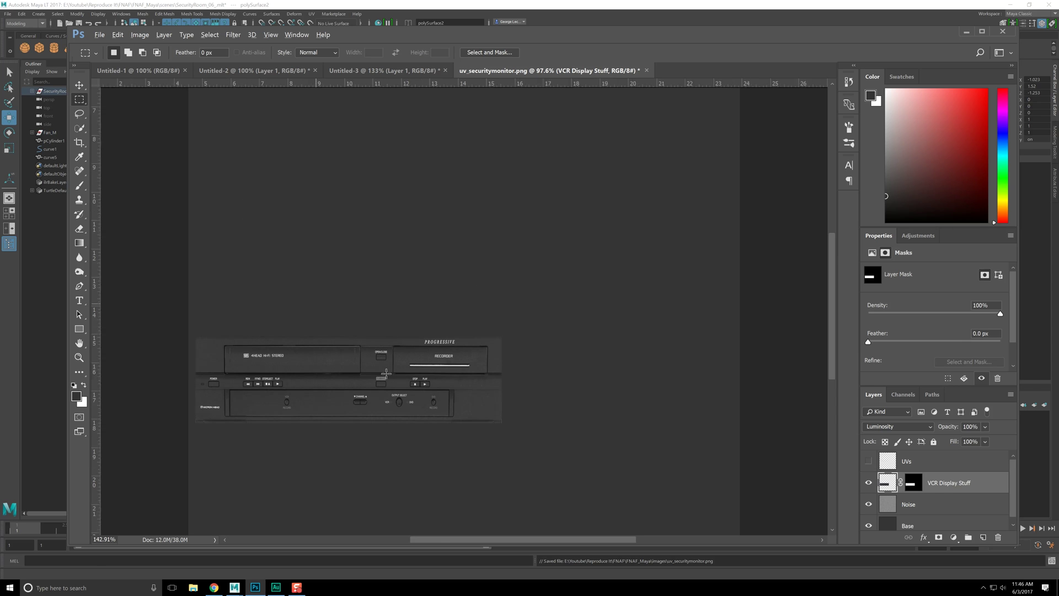
{"action": "scroll", "coordinate": [419, 353], "scroll_direction": "up", "scroll_amount": 6, "text": "alt"}
{"action": "key", "text": "b"}
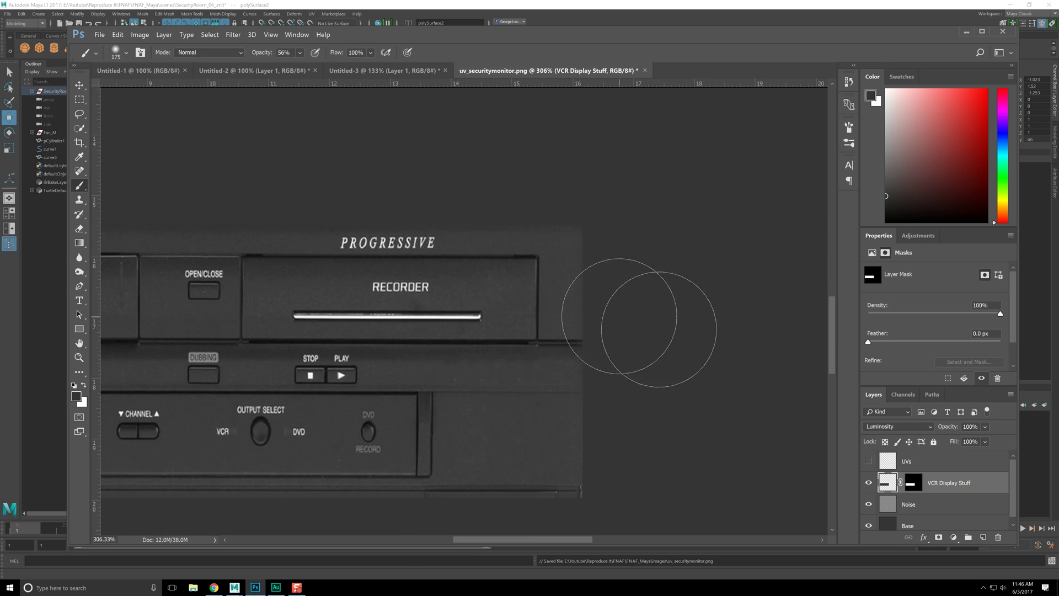
{"action": "left_click", "coordinate": [914, 483]}
{"action": "key", "text": "bracketleft"}
{"action": "key", "text": "bracketleft"}
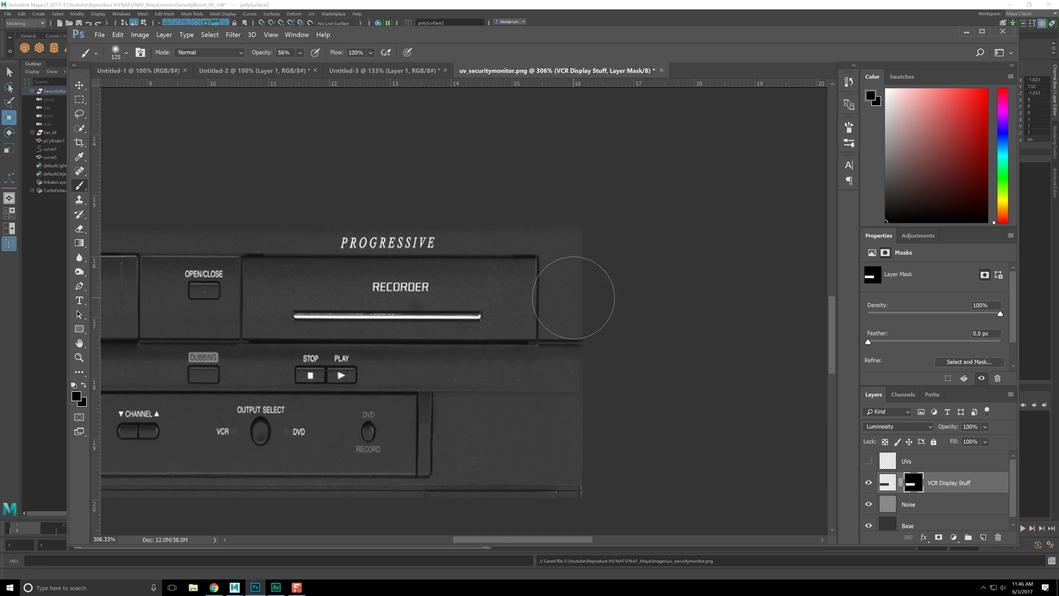
Step: Switch to the Blur tool for the VCR Display Stuff layer mask and enlarge its brush to size 30
{"action": "left_click", "coordinate": [76, 271]}
{"action": "left_click", "coordinate": [79, 257]}
{"action": "key", "text": "bracketright"}
{"action": "key", "text": "bracketright"}
{"action": "key", "text": "bracketright"}
{"action": "key", "text": "bracketright"}
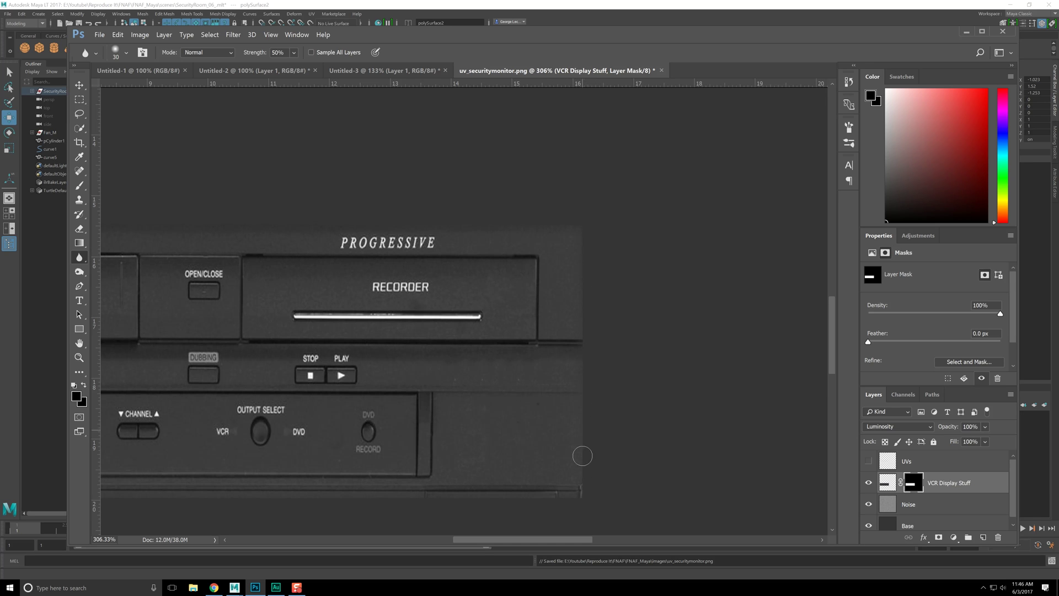
Step: Save the texture in PNG format as securitymonitor.png in the FNAF Textures/SecurityRoom folder
{"action": "left_click", "coordinate": [99, 34]}
{"action": "left_click", "coordinate": [128, 127]}
{"action": "left_click", "coordinate": [144, 238]}
{"action": "left_click", "coordinate": [154, 363]}
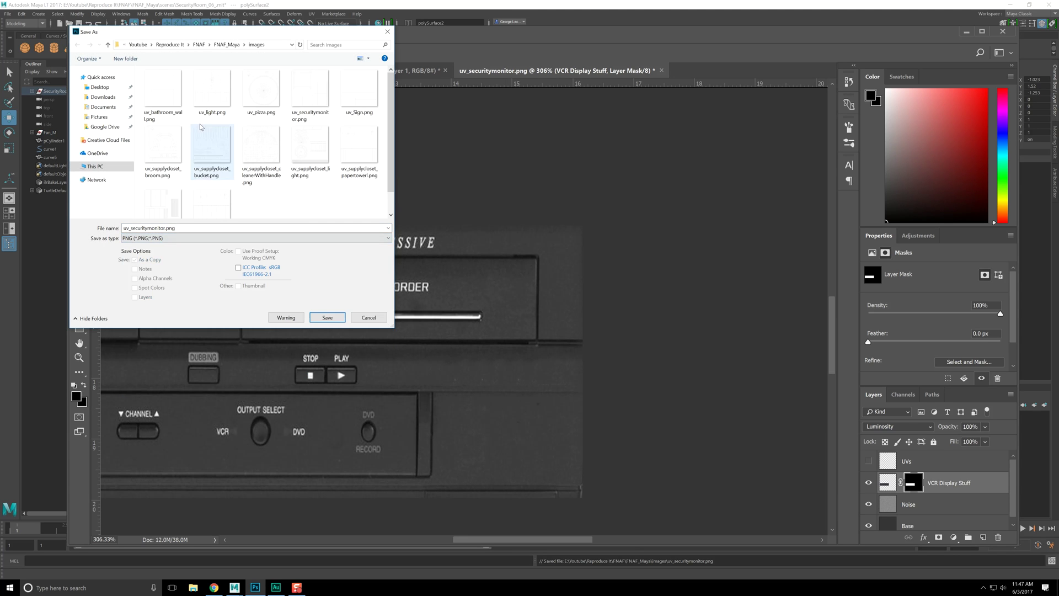
{"action": "left_click", "coordinate": [221, 44]}
{"action": "left_click", "coordinate": [201, 46]}
{"action": "left_click", "coordinate": [225, 44]}
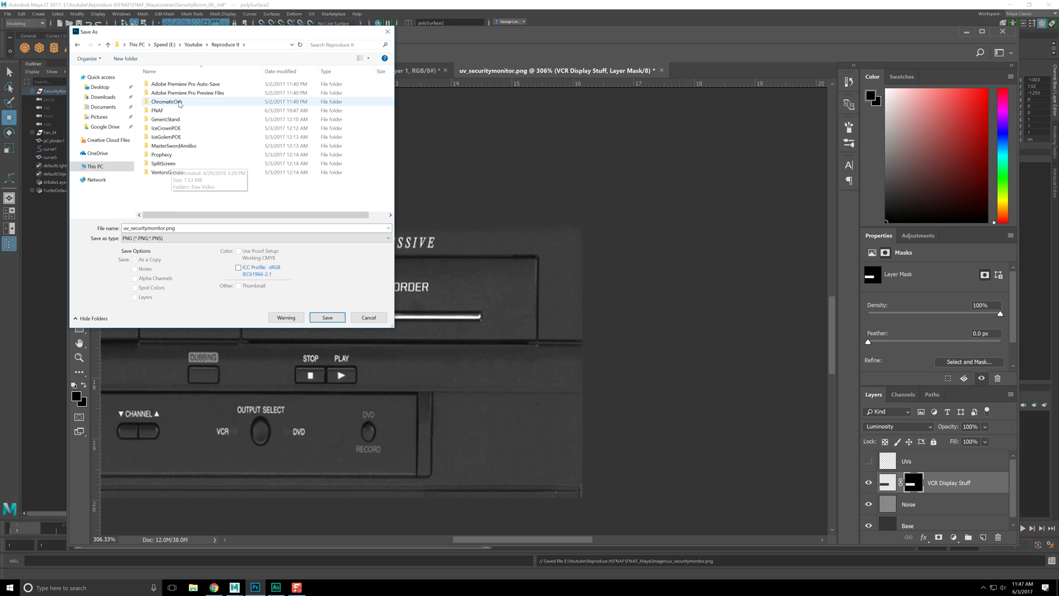
{"action": "double_click", "coordinate": [160, 110]}
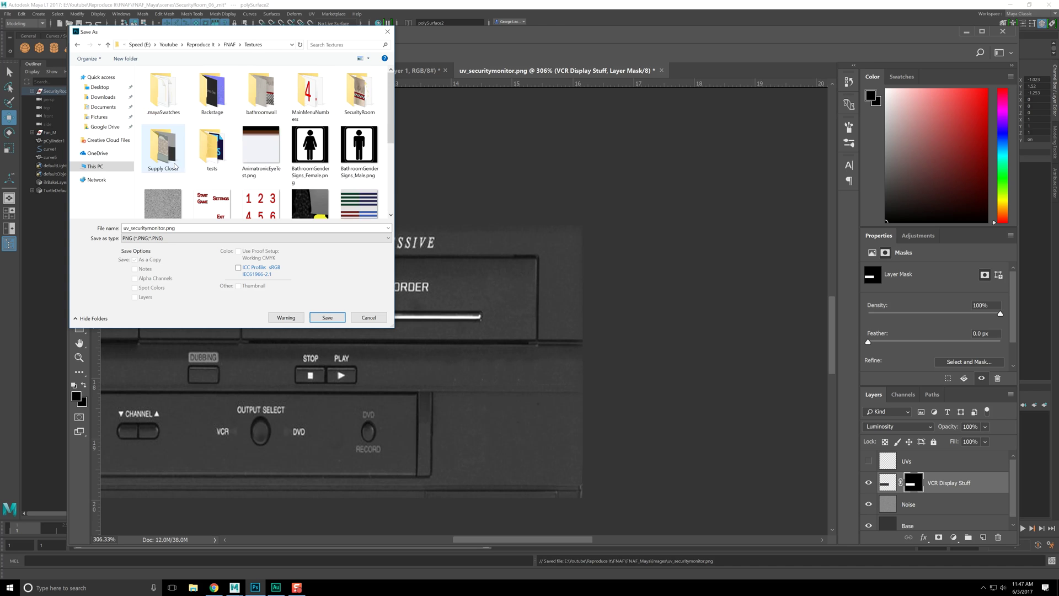
{"action": "left_click", "coordinate": [364, 97]}
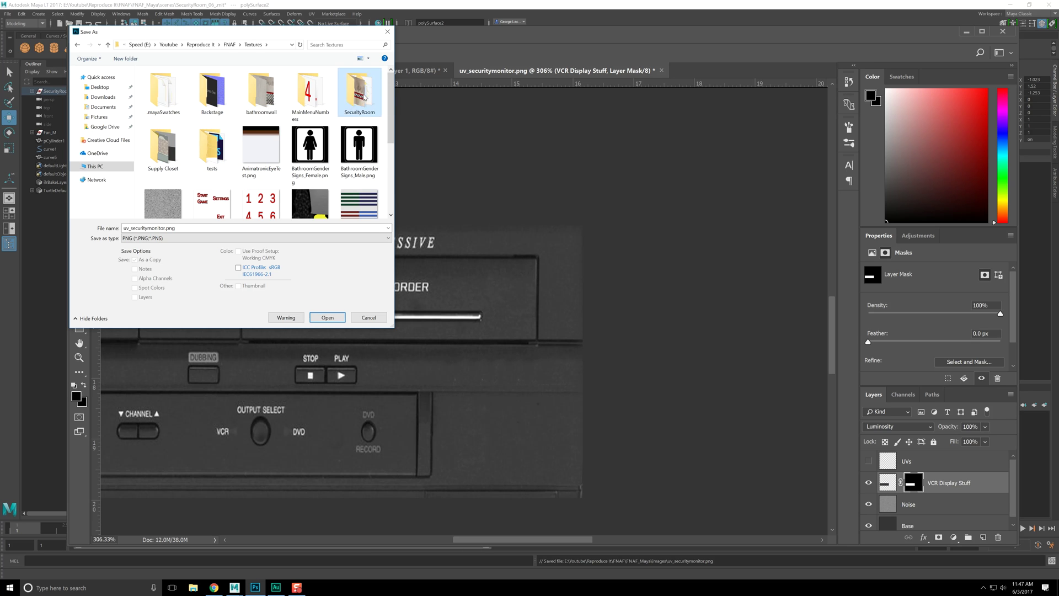
{"action": "double_click", "coordinate": [364, 96]}
{"action": "left_click_drag", "start_coordinate": [176, 228], "coordinate": [96, 234]}
{"action": "key", "text": "Return"}
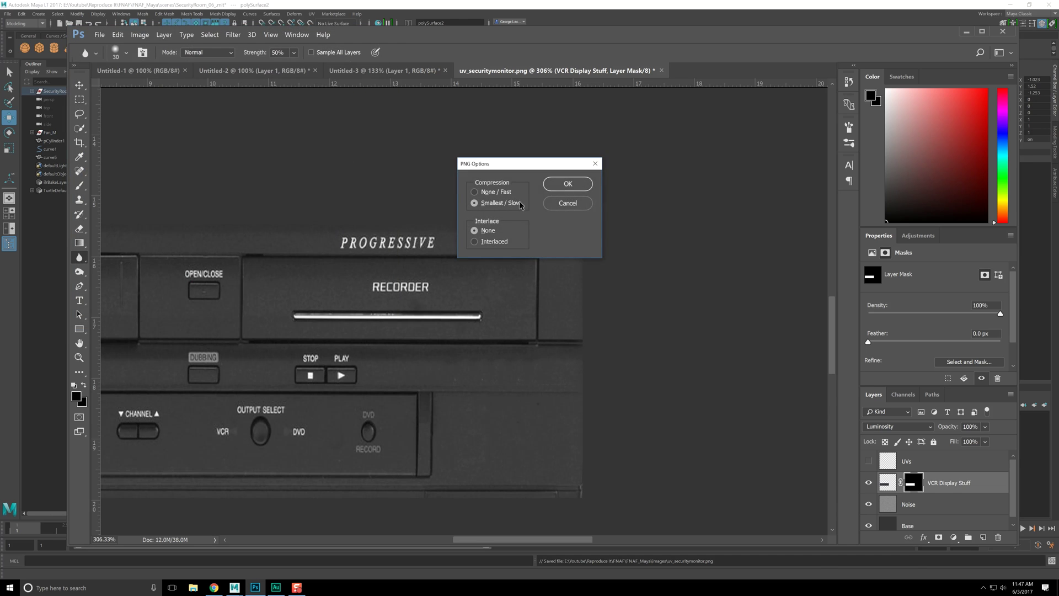
{"action": "key", "text": "Return"}
{"action": "left_click", "coordinate": [101, 36]}
{"action": "left_click", "coordinate": [104, 126]}
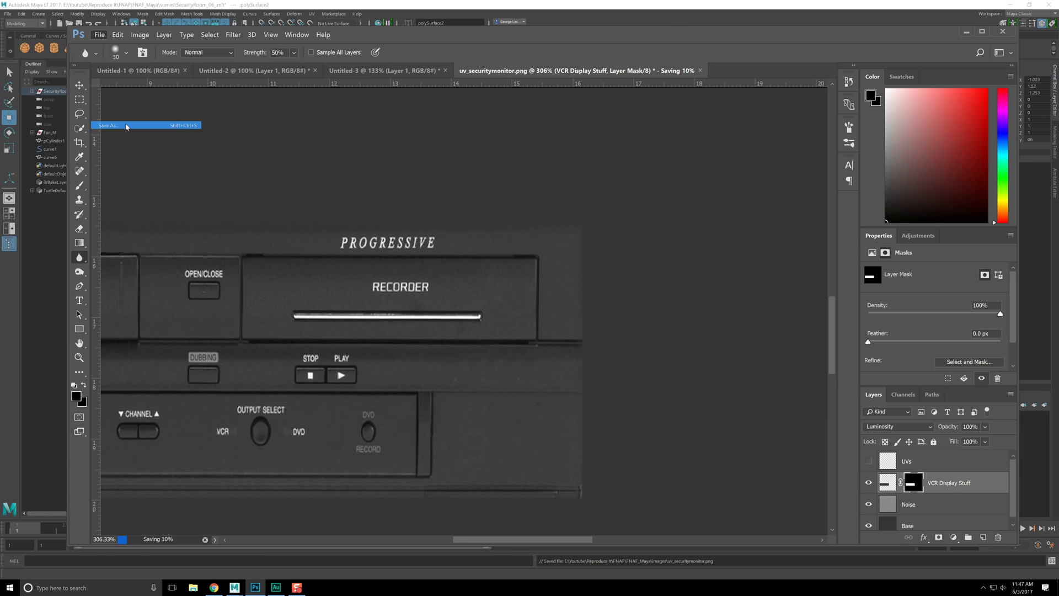
{"action": "left_click", "coordinate": [568, 235]}
Step: Save the layered document as securitymonitor.psd in the FNAF Photoshop/SecurityRoom folder
{"action": "left_click", "coordinate": [100, 34]}
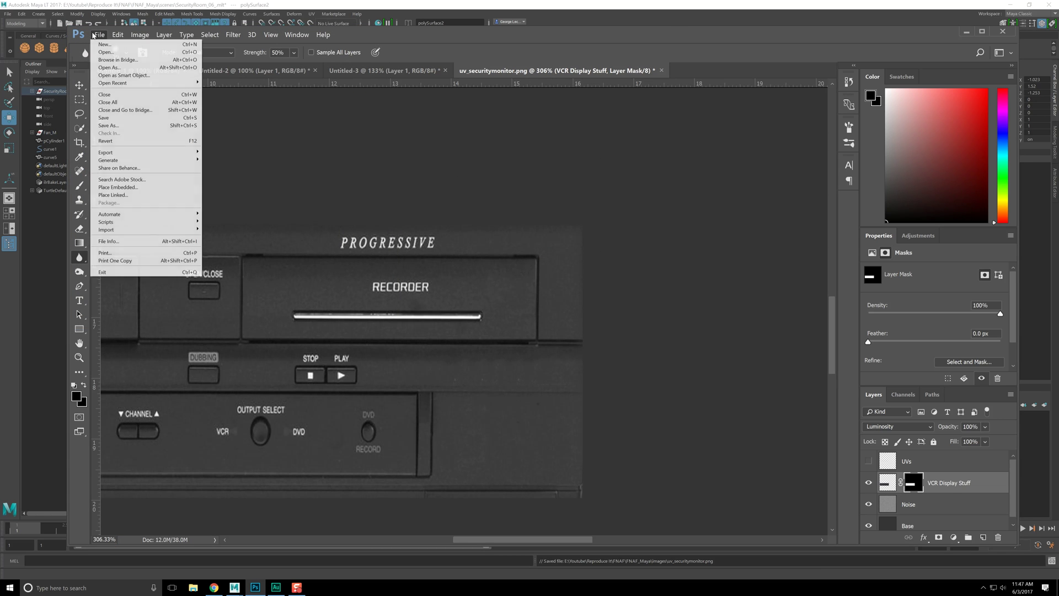
{"action": "left_click", "coordinate": [110, 126]}
{"action": "left_click", "coordinate": [227, 46]}
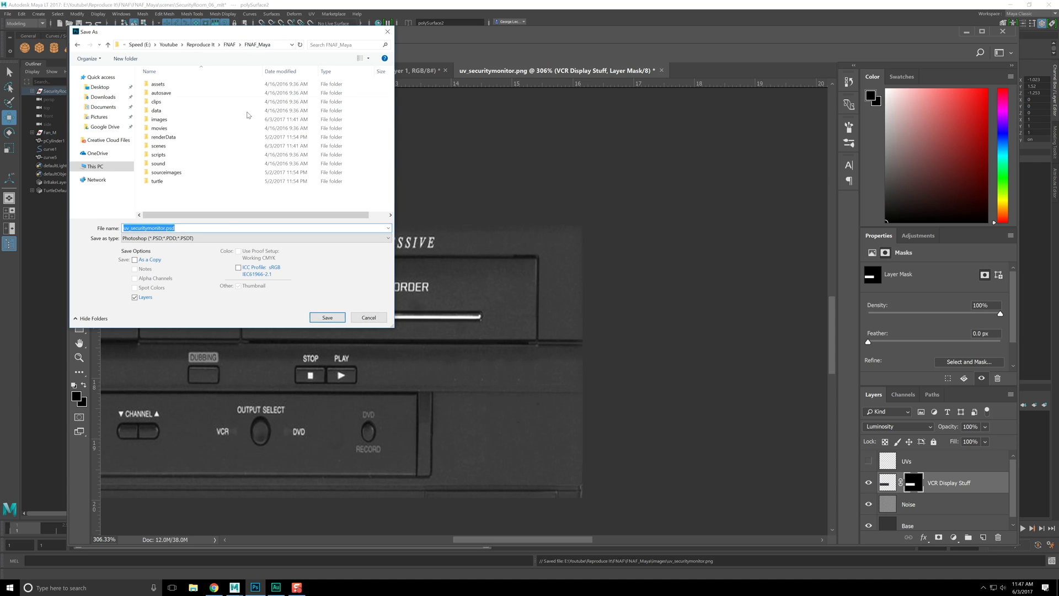
{"action": "left_click", "coordinate": [198, 44]}
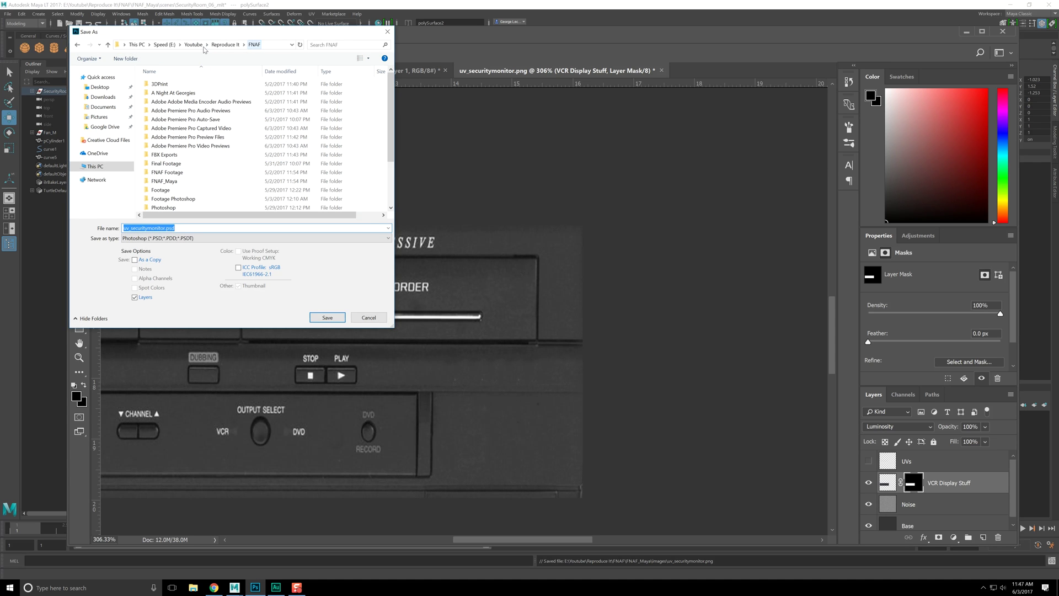
{"action": "scroll", "coordinate": [190, 181], "scroll_direction": "down", "scroll_amount": 1}
{"action": "scroll", "coordinate": [190, 181], "scroll_direction": "down", "scroll_amount": 2}
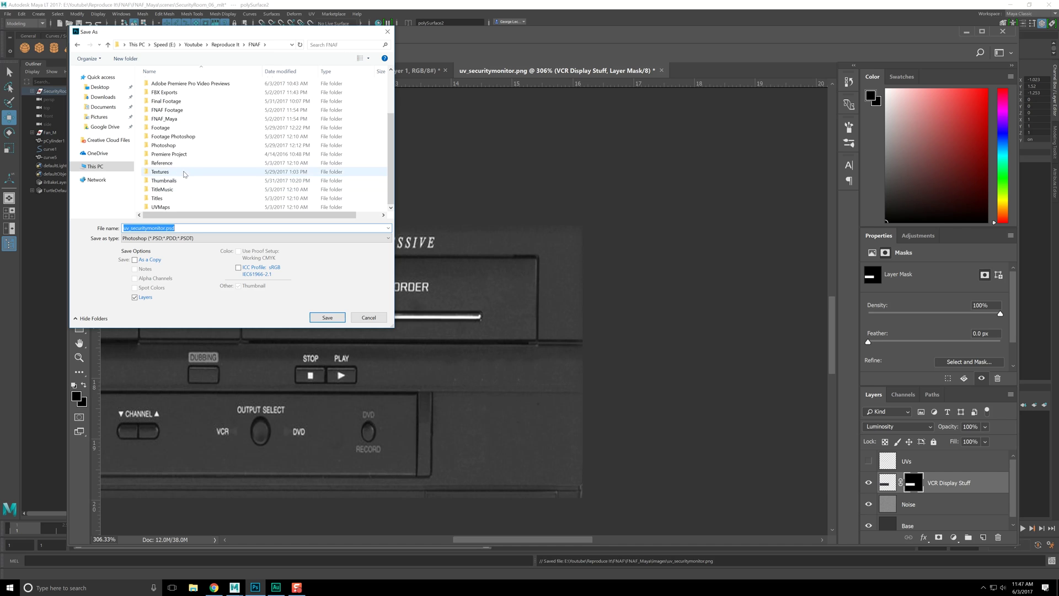
{"action": "double_click", "coordinate": [185, 172]}
{"action": "left_click", "coordinate": [229, 44]}
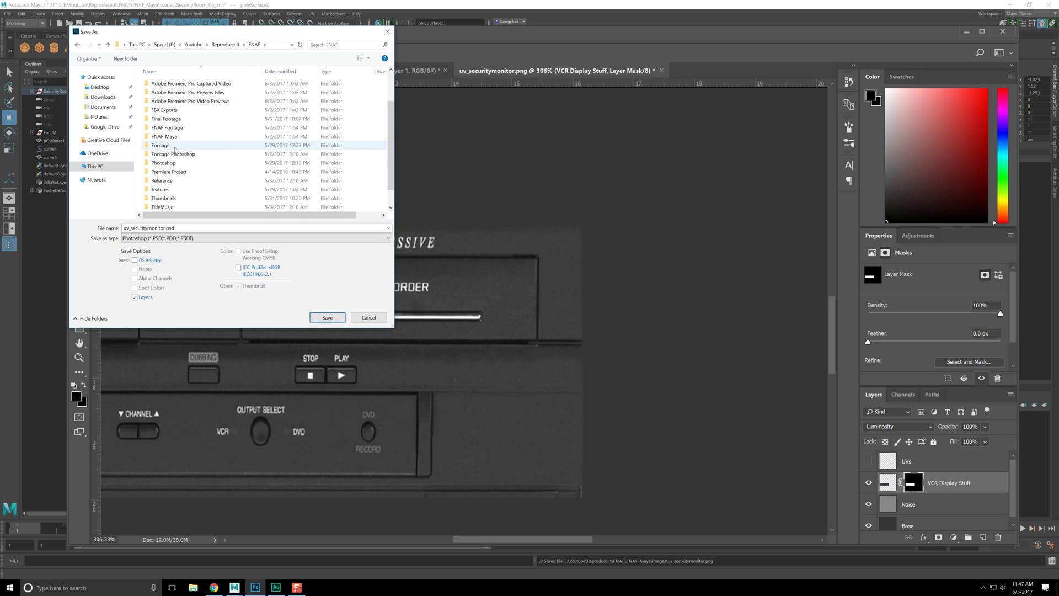
{"action": "double_click", "coordinate": [180, 163]}
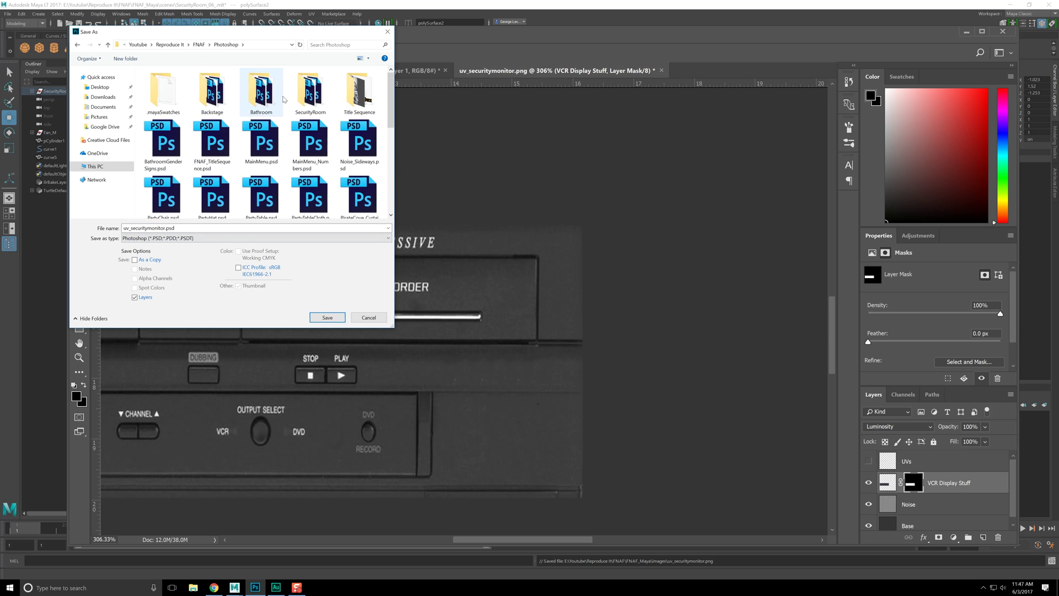
{"action": "double_click", "coordinate": [307, 97]}
{"action": "left_click", "coordinate": [131, 228]}
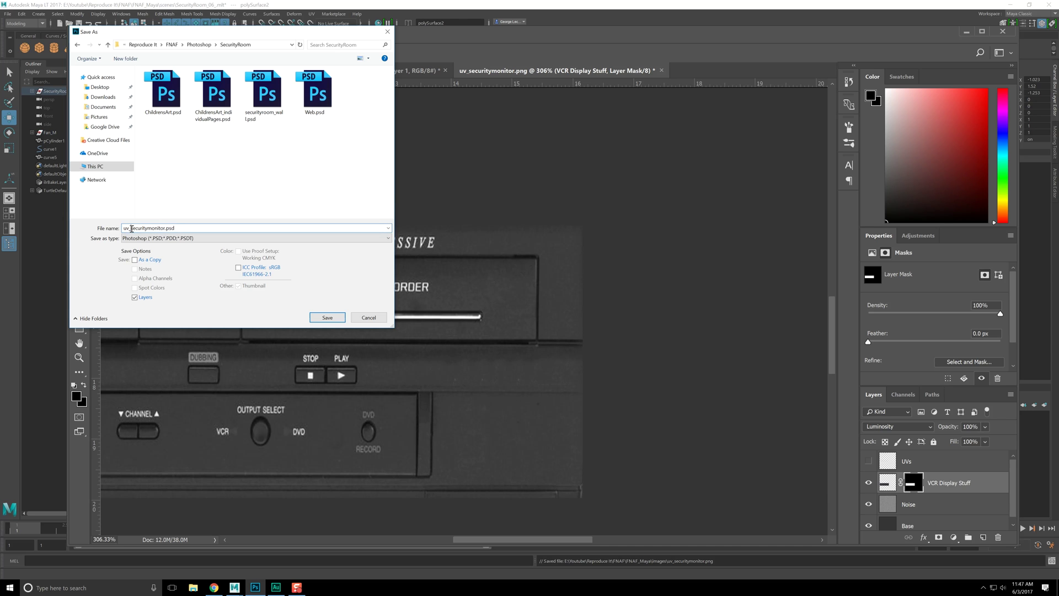
{"action": "key", "text": "BackSpace"}
{"action": "key", "text": "Return"}
{"action": "key", "text": "Return"}
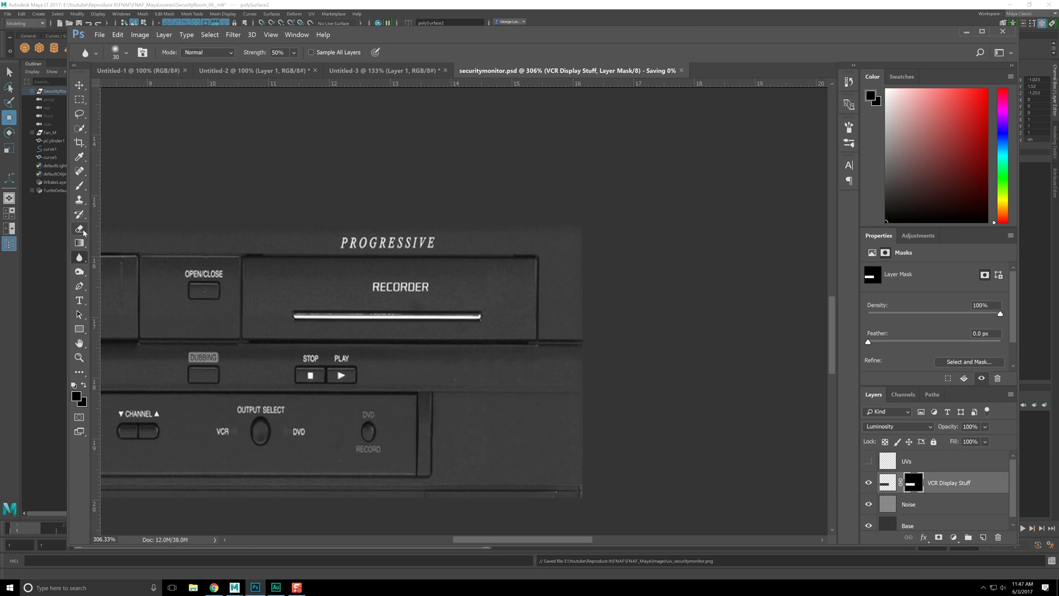
Step: Switch to Maya, close the floating editor window and assign a new Phong material to the selected monitor
{"action": "mouse_move", "coordinate": [234, 587]}
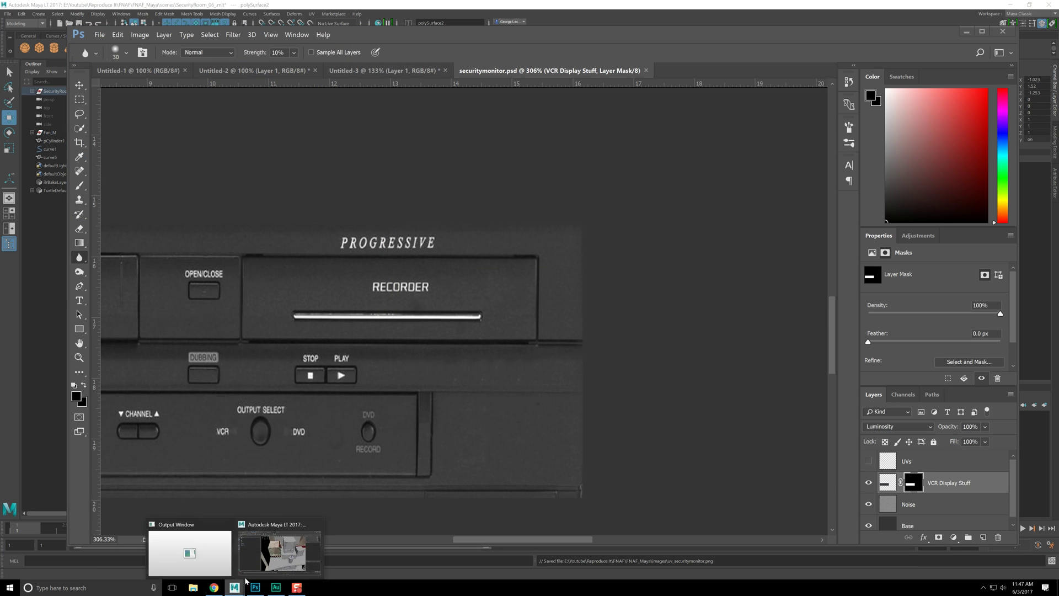
{"action": "left_click", "coordinate": [286, 548]}
{"action": "left_click", "coordinate": [563, 101]}
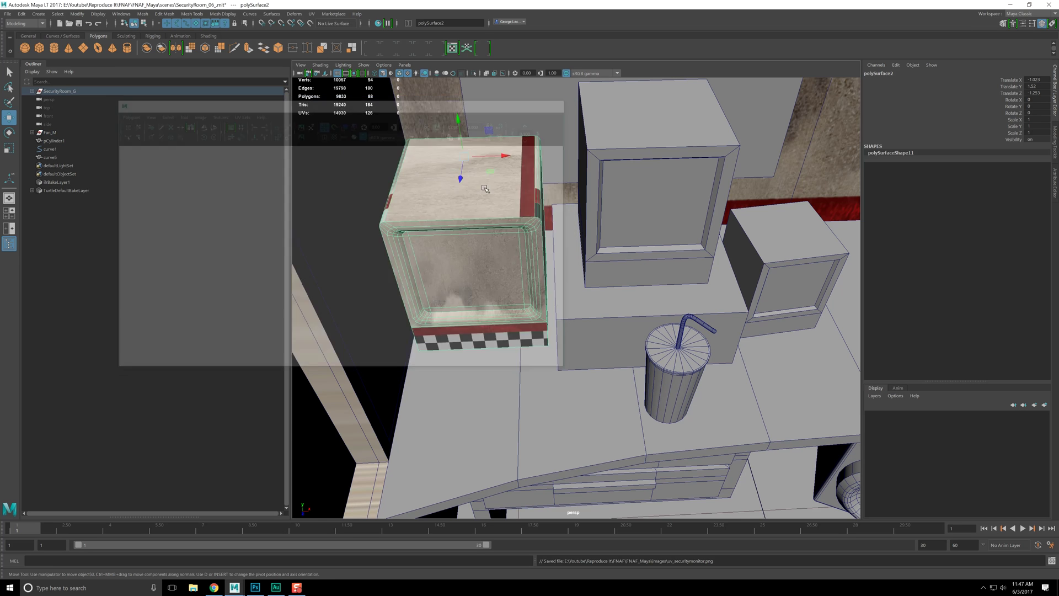
{"action": "right_click", "coordinate": [447, 256]}
{"action": "left_click", "coordinate": [455, 455]}
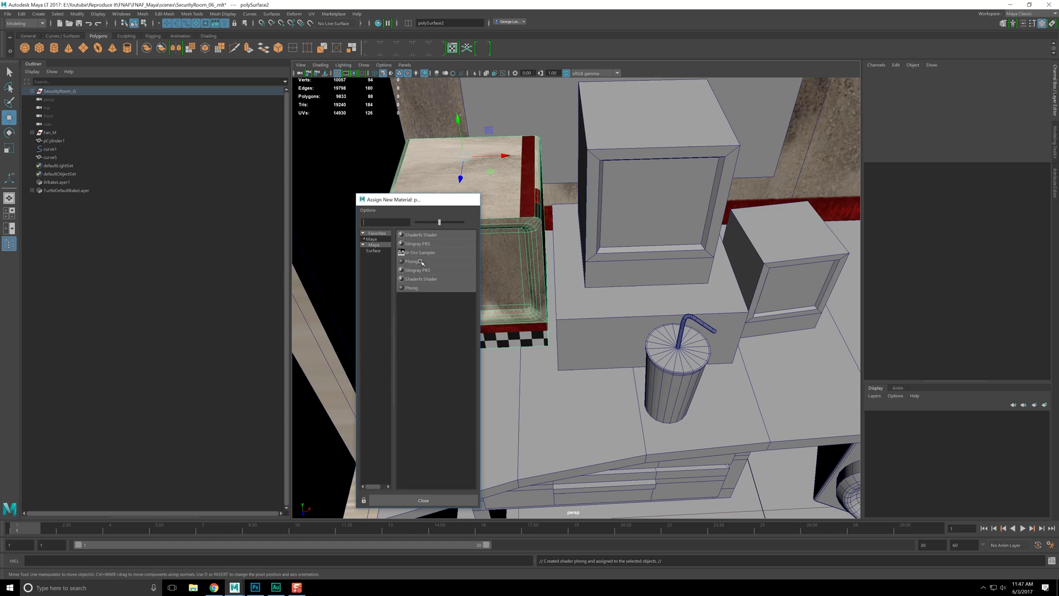
{"action": "left_click", "coordinate": [411, 261]}
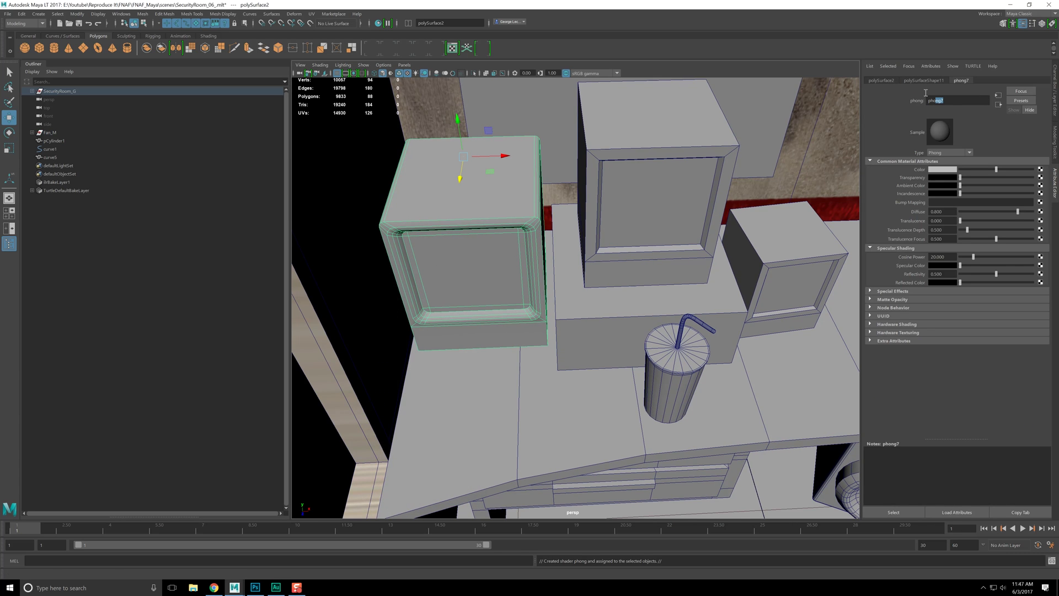
Step: Rename the new Phong material SecurityRoom_SecurityMonitor_M
{"action": "type", "text": "SecurityRoom_Sec"}
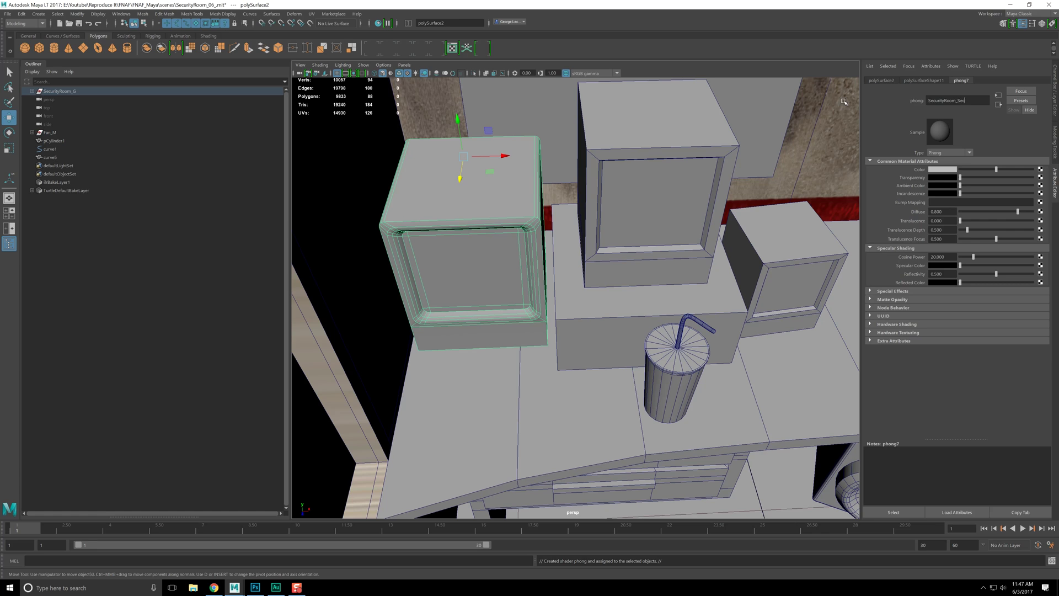
{"action": "type", "text": "urityMonitor_M"}
{"action": "key", "text": "Return"}
Step: Connect a File texture to the material's Color and name the file node SecurityRoom_SecurityMonitor_F
{"action": "left_click", "coordinate": [1040, 169]}
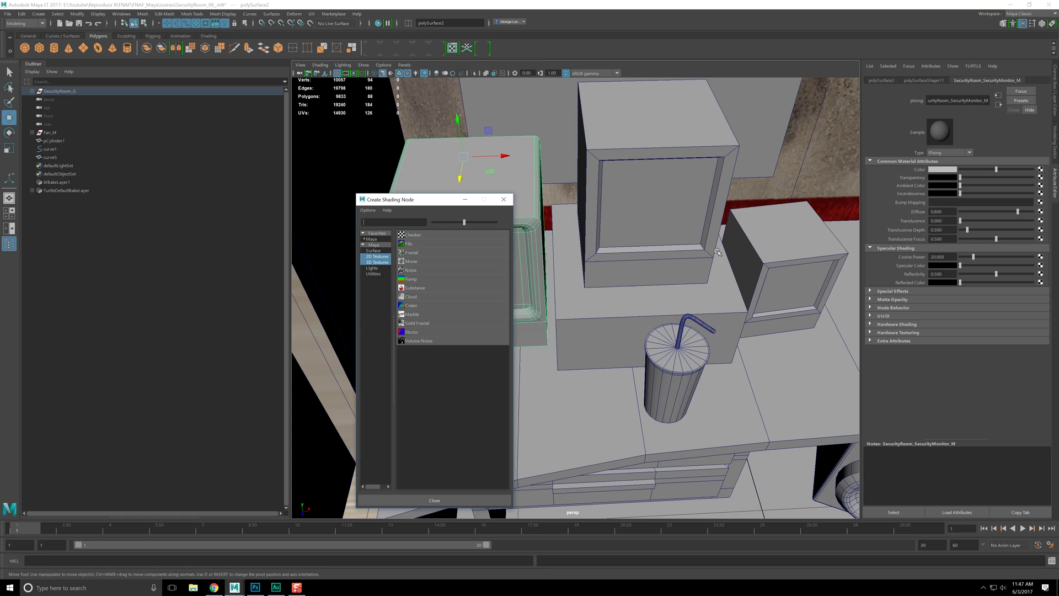
{"action": "left_click", "coordinate": [411, 245]}
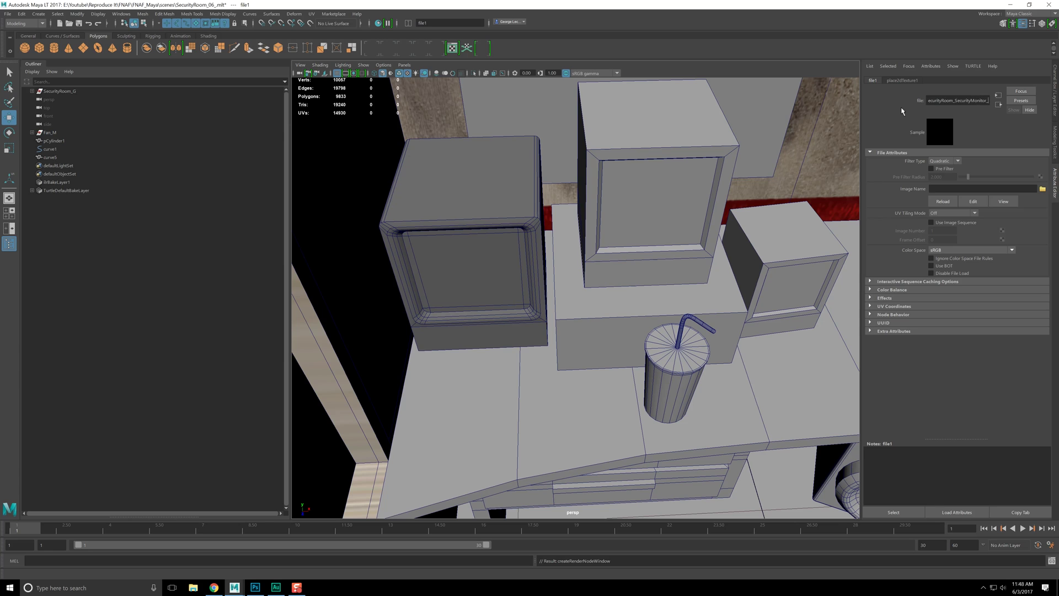
{"action": "key", "text": "ctrl+a"}
{"action": "key", "text": "Return"}
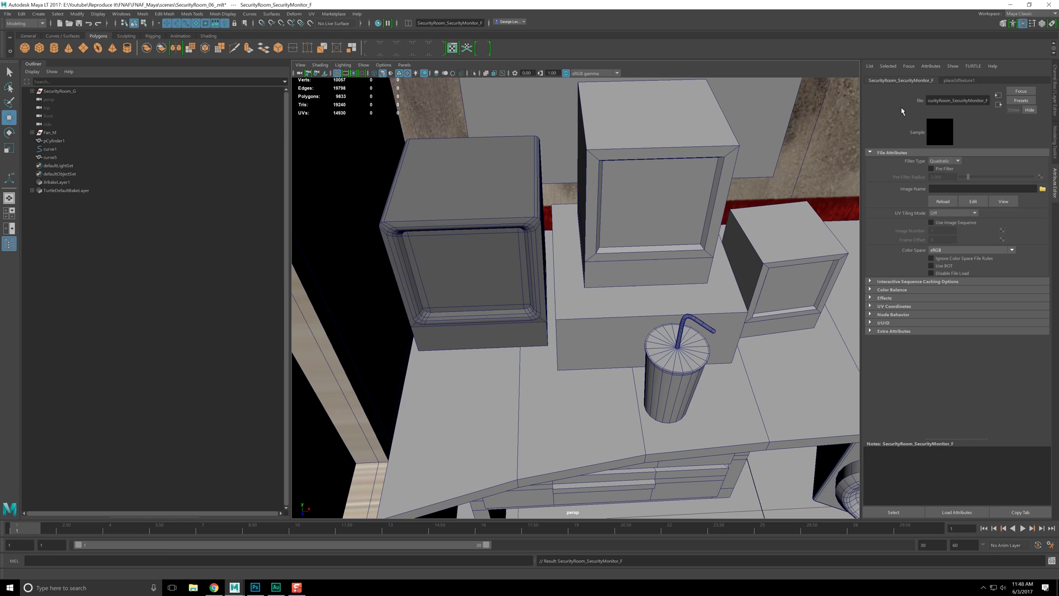
Step: Rename the texture placement node SecurityRoom_SecurityMonitor_T and return to the file node's attributes
{"action": "left_click", "coordinate": [959, 81]}
{"action": "key", "text": "BackSpace"}
{"action": "type", "text": "T"}
{"action": "key", "text": "Return"}
{"action": "left_click", "coordinate": [900, 80]}
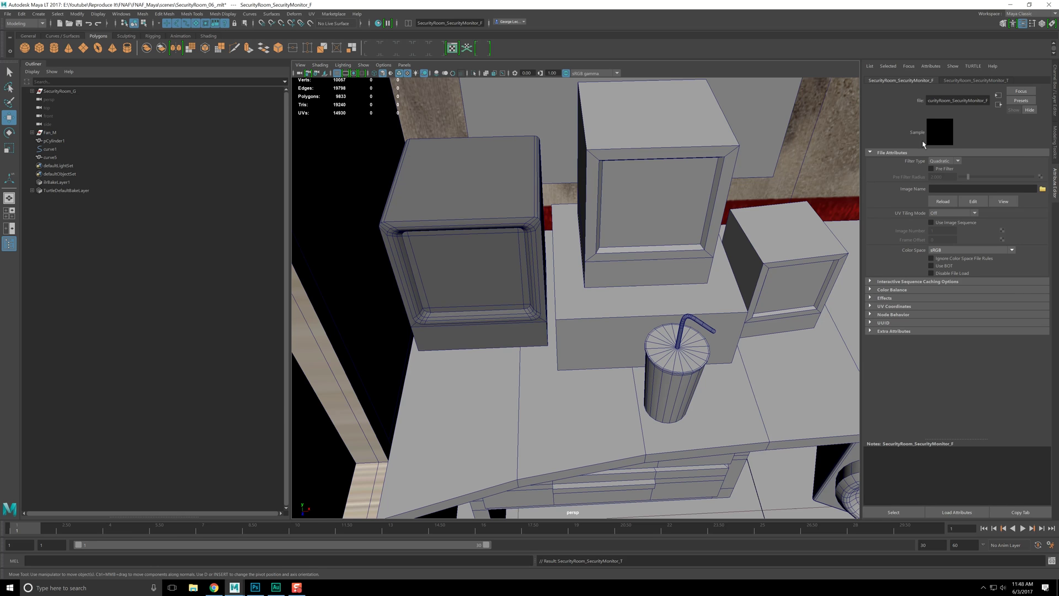
Step: Load securitymonitor.png from the FNAF Textures/SecurityRoom folder as the file node's image
{"action": "left_click", "coordinate": [1043, 189]}
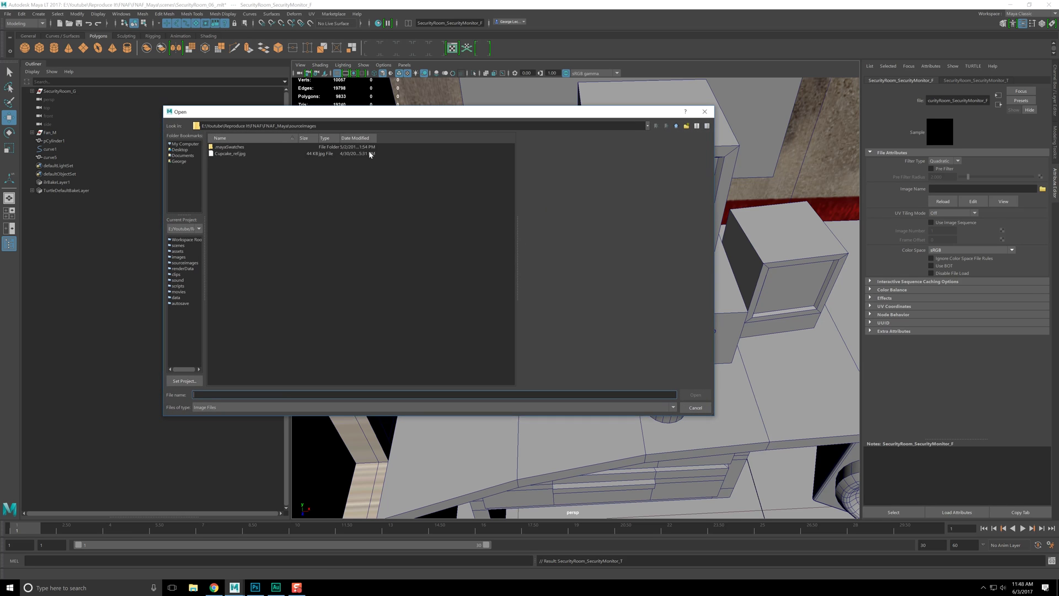
{"action": "left_click", "coordinate": [675, 126]}
{"action": "left_click", "coordinate": [675, 127]}
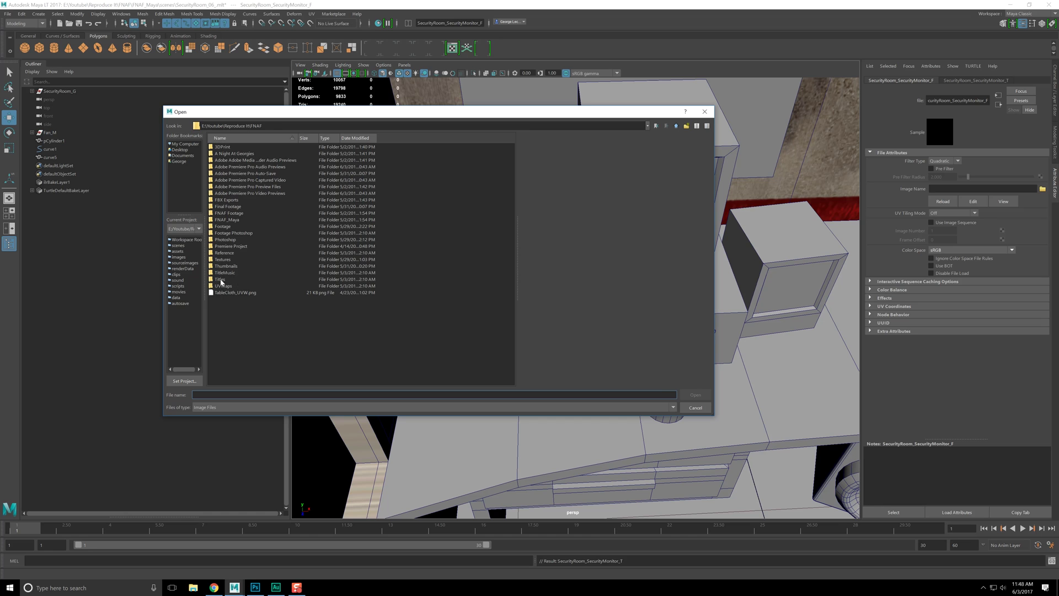
{"action": "double_click", "coordinate": [236, 260]}
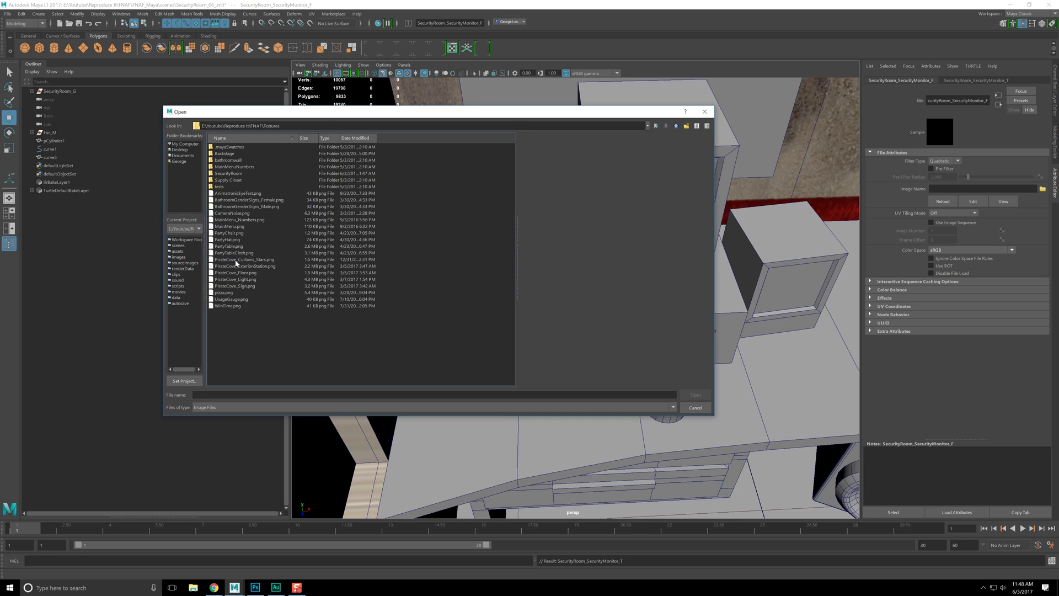
{"action": "double_click", "coordinate": [236, 173]}
{"action": "left_click", "coordinate": [230, 167]}
{"action": "left_click", "coordinate": [235, 160]}
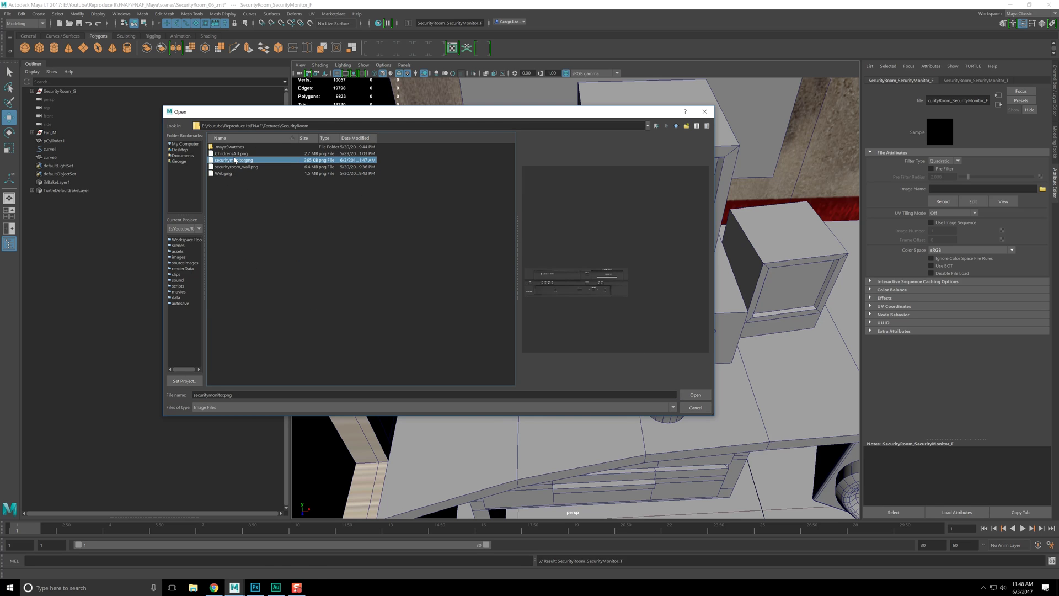
{"action": "double_click", "coordinate": [232, 161]}
Step: Turn off Wireframe on Shaded in the viewport and examine the VCR texture on the monitor's front up close
{"action": "scroll", "coordinate": [488, 344], "scroll_direction": "down", "scroll_amount": 1}
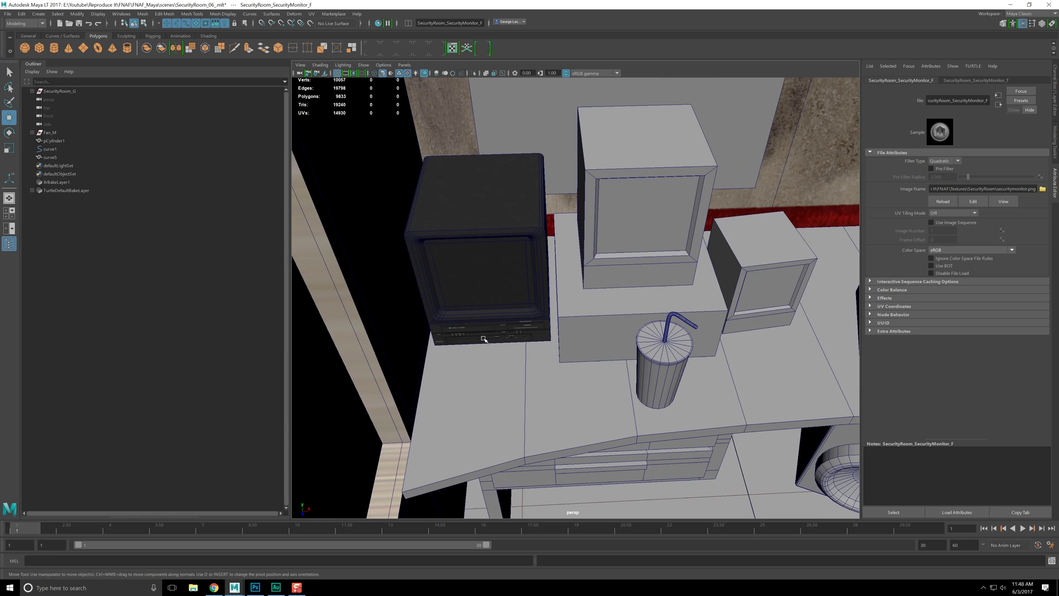
{"action": "left_click", "coordinate": [344, 66]}
{"action": "left_click", "coordinate": [344, 66]}
{"action": "left_click", "coordinate": [321, 66]}
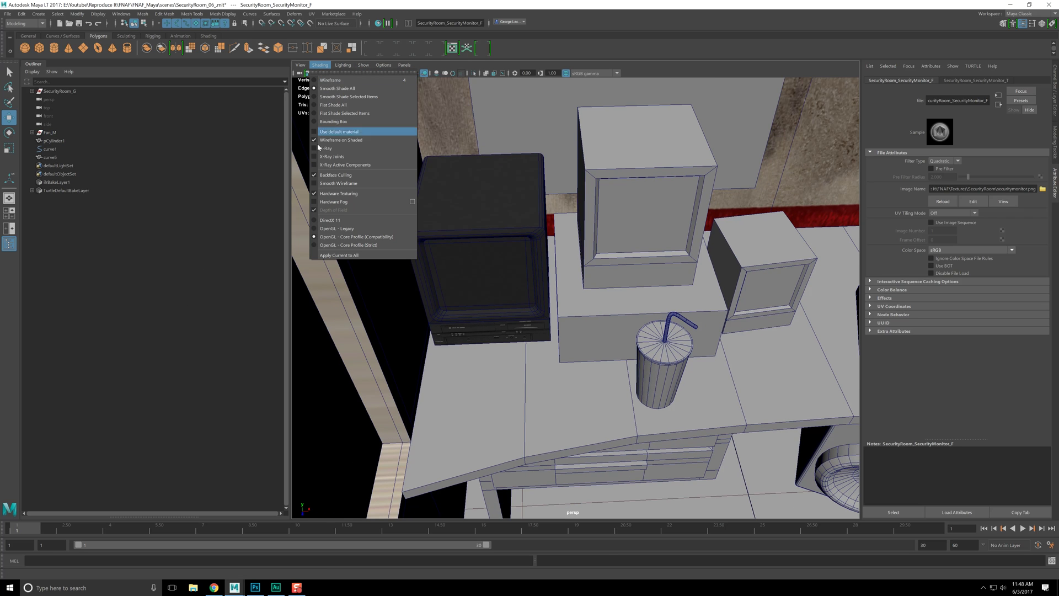
{"action": "left_click", "coordinate": [319, 139]}
{"action": "mouse_move", "coordinate": [437, 203]}
{"action": "left_mouse_down", "text": "alt"}
{"action": "mouse_move", "coordinate": [556, 252]}
{"action": "mouse_move", "coordinate": [501, 296]}
{"action": "left_mouse_up", "text": "alt"}
{"action": "scroll", "coordinate": [465, 293], "scroll_direction": "up", "scroll_amount": 6}
{"action": "middle_click_drag", "start_coordinate": [466, 293], "coordinate": [584, 240], "text": "alt"}
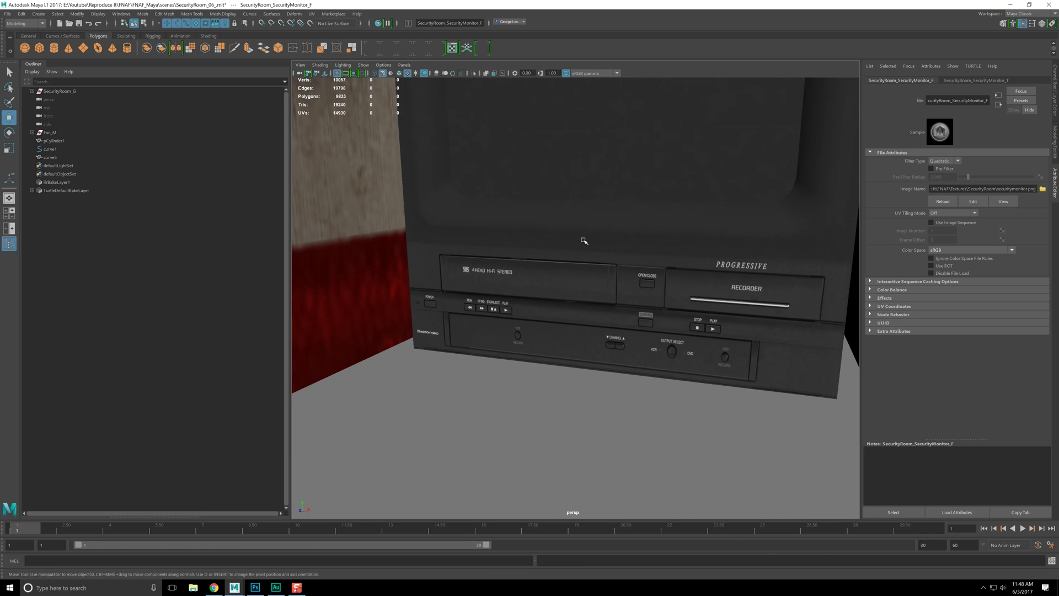
{"action": "left_click_drag", "start_coordinate": [584, 241], "coordinate": [575, 256], "text": "alt"}
{"action": "left_click_drag", "start_coordinate": [679, 281], "coordinate": [720, 270], "text": "alt"}
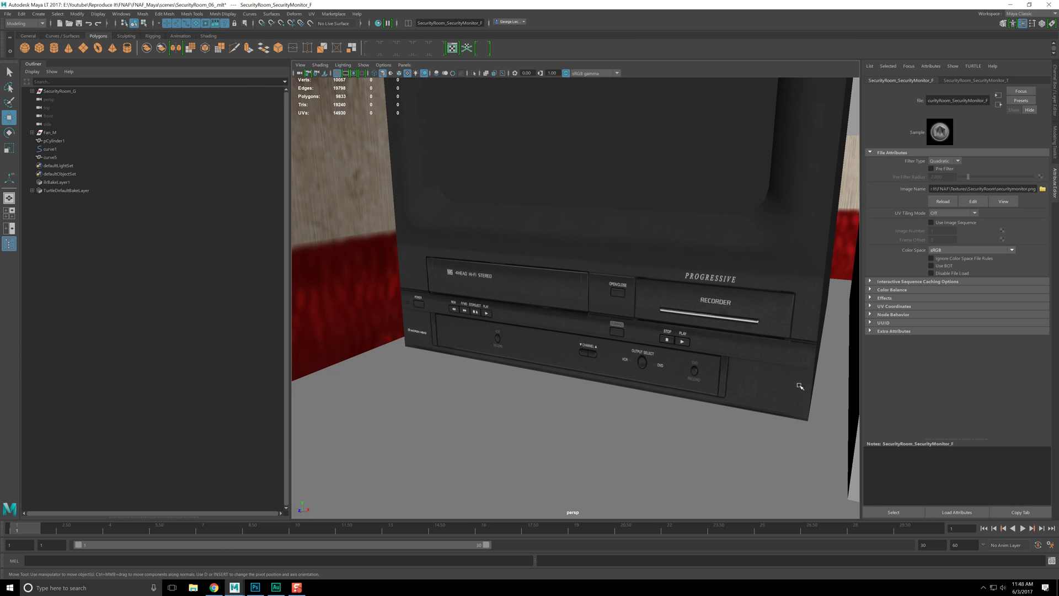
Step: Extract the flat screen faces inside the security monitor's bezel into a separate mesh
{"action": "scroll", "coordinate": [633, 284], "scroll_direction": "down", "scroll_amount": 10}
{"action": "left_click_drag", "start_coordinate": [558, 303], "coordinate": [572, 300], "text": "alt"}
{"action": "scroll", "coordinate": [565, 301], "scroll_direction": "up", "scroll_amount": 2}
{"action": "scroll", "coordinate": [565, 301], "scroll_direction": "up", "scroll_amount": 3}
{"action": "left_click", "coordinate": [574, 239]}
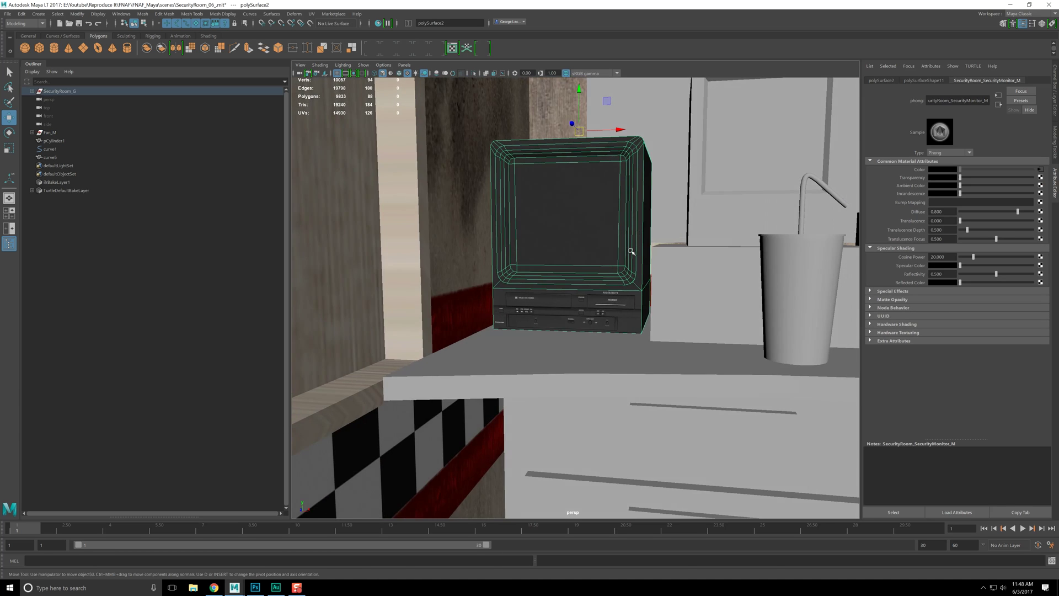
{"action": "key", "text": "f"}
{"action": "right_click_drag", "start_coordinate": [474, 272], "coordinate": [506, 246]}
{"action": "left_click", "coordinate": [433, 205]}
{"action": "left_click", "coordinate": [431, 206], "text": "shift"}
{"action": "left_click", "coordinate": [432, 296], "text": "shift"}
{"action": "left_click", "coordinate": [525, 298], "text": "shift"}
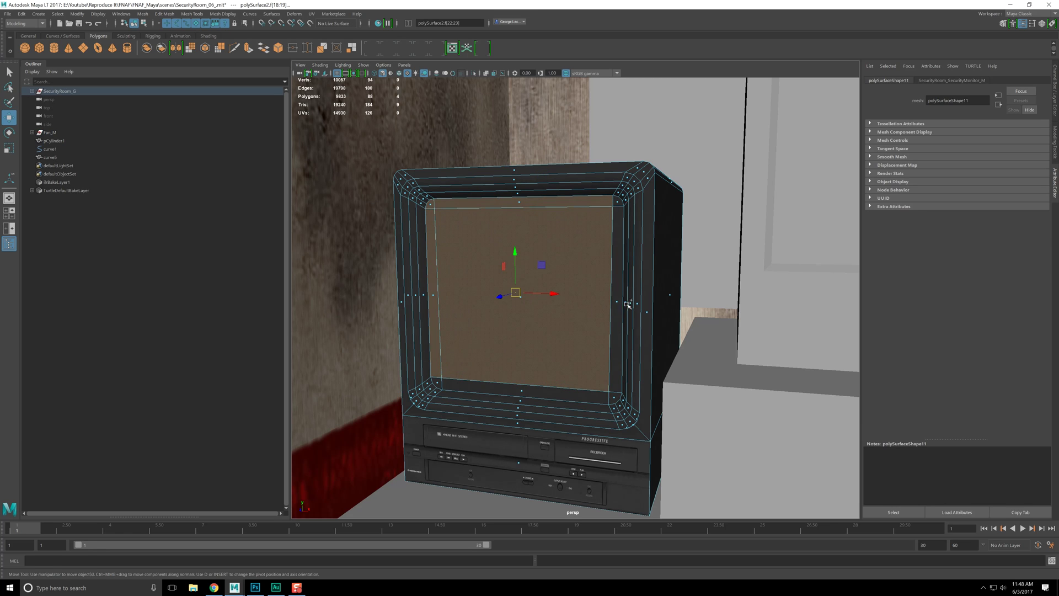
{"action": "left_click", "coordinate": [618, 301], "text": "shift"}
{"action": "left_click", "coordinate": [514, 390], "text": "shift"}
{"action": "left_click", "coordinate": [613, 397], "text": "shift"}
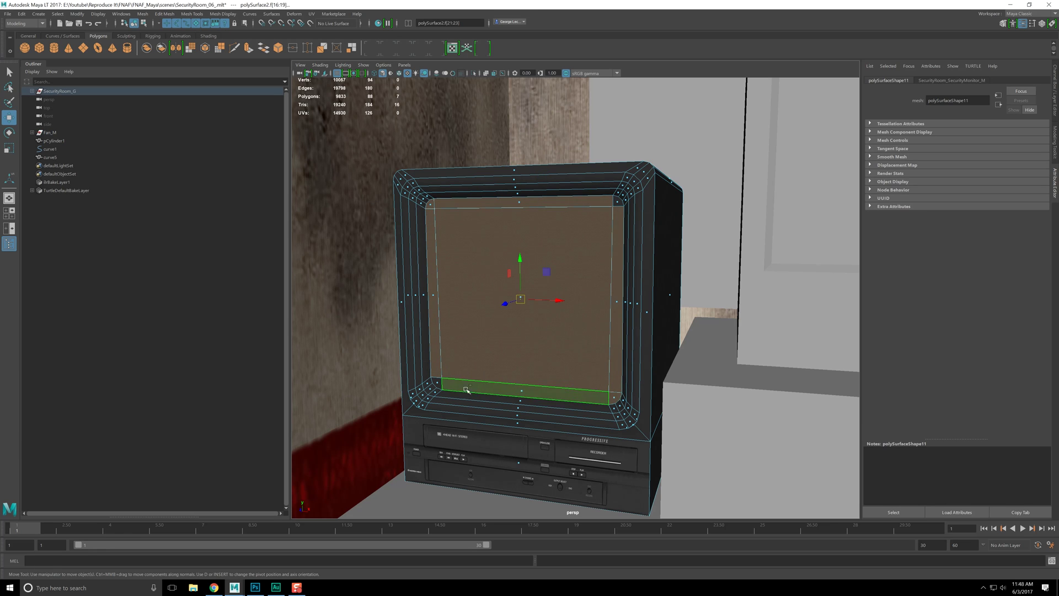
{"action": "left_click", "coordinate": [438, 383], "text": "shift"}
{"action": "left_click_drag", "start_coordinate": [437, 383], "coordinate": [519, 267], "text": "alt"}
{"action": "right_click_drag", "start_coordinate": [498, 244], "coordinate": [505, 364], "text": "shift"}
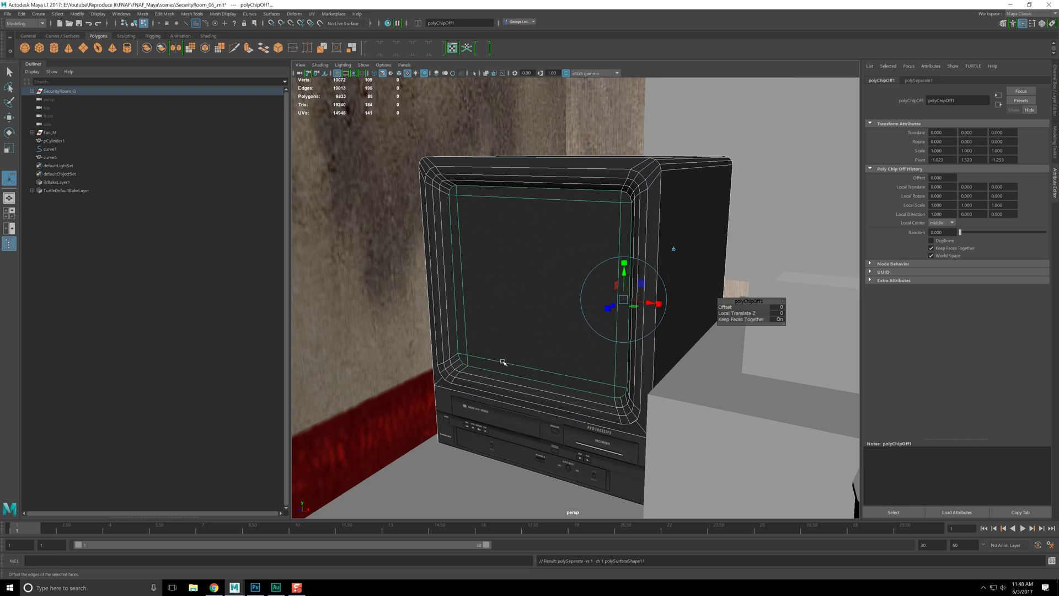
{"action": "scroll", "coordinate": [528, 355], "scroll_direction": "down", "scroll_amount": 2}
{"action": "key", "text": "F8"}
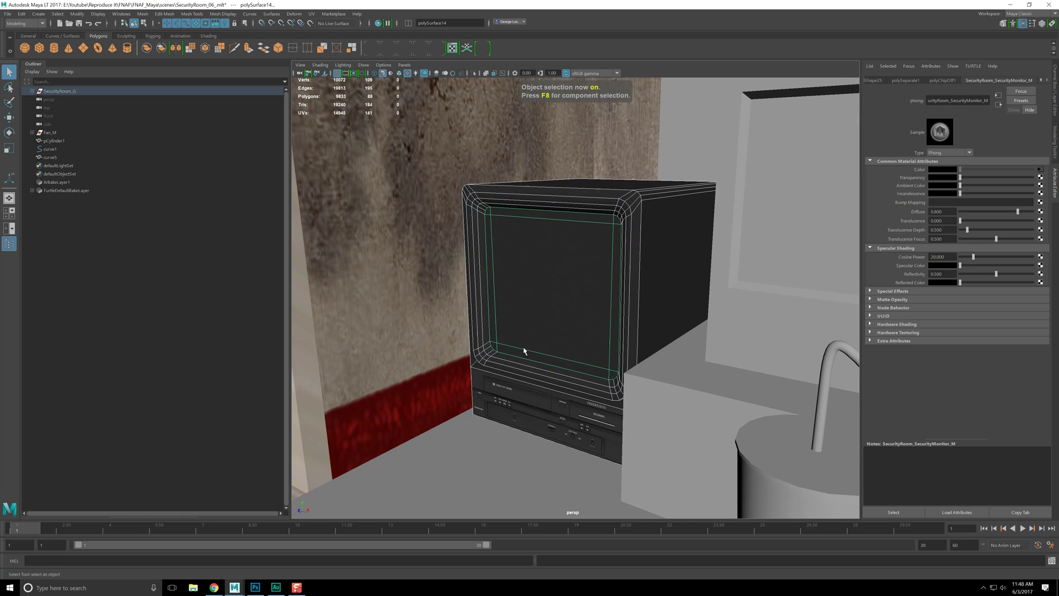
Step: Save the scene and select the extracted screen mesh on its own
{"action": "key", "text": "ctrl+s"}
{"action": "left_click", "coordinate": [500, 320]}
{"action": "left_click_drag", "start_coordinate": [500, 320], "coordinate": [508, 323], "text": "alt"}
{"action": "scroll", "coordinate": [535, 279], "scroll_direction": "up", "scroll_amount": 5}
{"action": "scroll", "coordinate": [557, 246], "scroll_direction": "down", "scroll_amount": 5}
{"action": "left_click_drag", "start_coordinate": [537, 281], "coordinate": [507, 265], "text": "alt"}
{"action": "key", "text": "F8"}
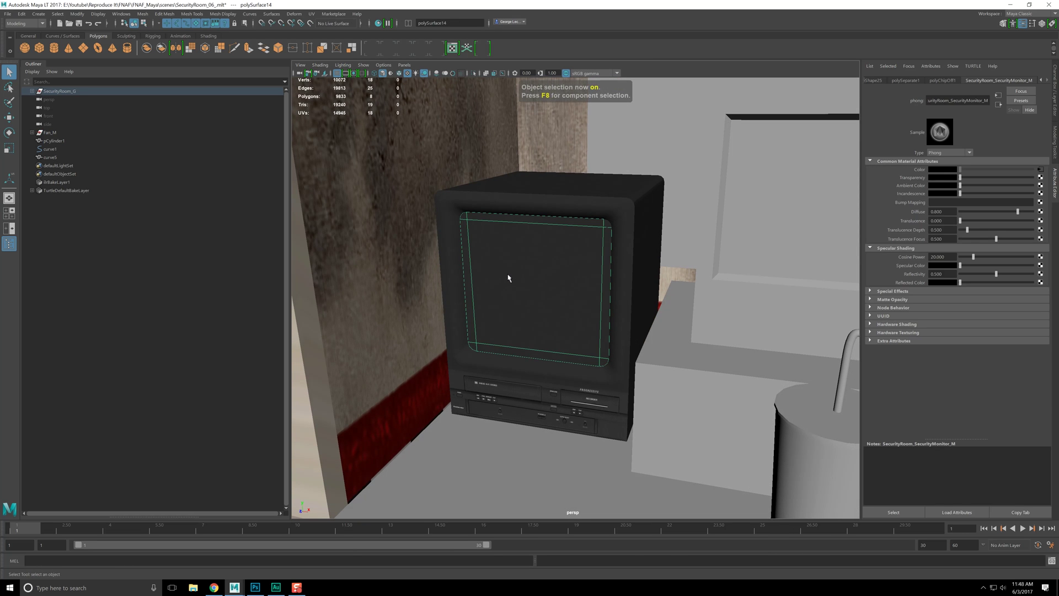
Step: Insert three vertical and three horizontal edge loops, roughly evenly spaced, across the screen mesh
{"action": "right_click_drag", "start_coordinate": [498, 283], "coordinate": [475, 285], "text": "shift"}
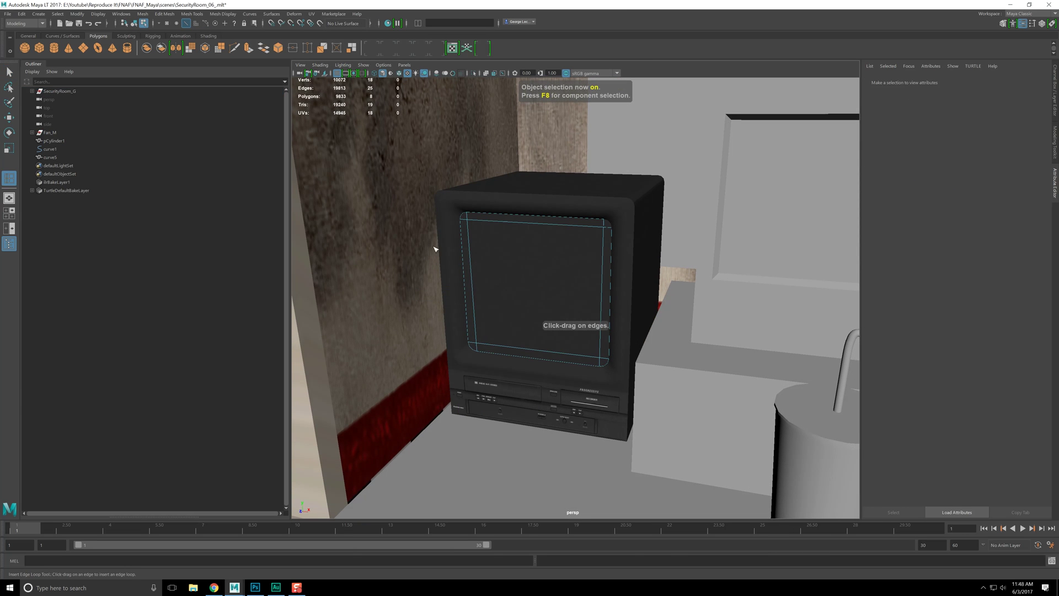
{"action": "left_click_drag", "start_coordinate": [477, 300], "coordinate": [475, 252]}
{"action": "left_click", "coordinate": [477, 313]}
{"action": "left_click", "coordinate": [534, 223]}
{"action": "left_click", "coordinate": [567, 222]}
{"action": "left_click", "coordinate": [500, 260]}
{"action": "key", "text": "w"}
{"action": "scroll", "coordinate": [534, 301], "scroll_direction": "up", "scroll_amount": 5}
Step: Select the vertex at the centre of the screen mesh and enable soft selection
{"action": "right_click", "coordinate": [534, 302]}
{"action": "right_click_drag", "start_coordinate": [534, 302], "coordinate": [501, 299]}
{"action": "scroll", "coordinate": [504, 294], "scroll_direction": "down", "scroll_amount": 5}
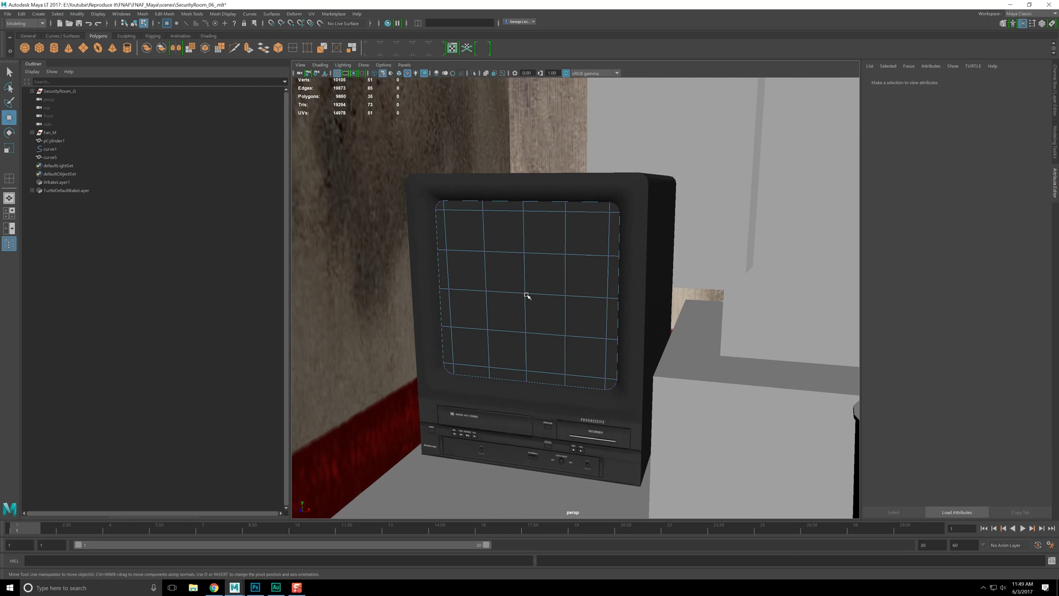
{"action": "left_click", "coordinate": [527, 295]}
{"action": "left_click_drag", "start_coordinate": [528, 297], "coordinate": [535, 314], "text": "alt"}
{"action": "key", "text": "b"}
{"action": "left_click_drag", "start_coordinate": [544, 300], "coordinate": [546, 297], "text": "alt"}
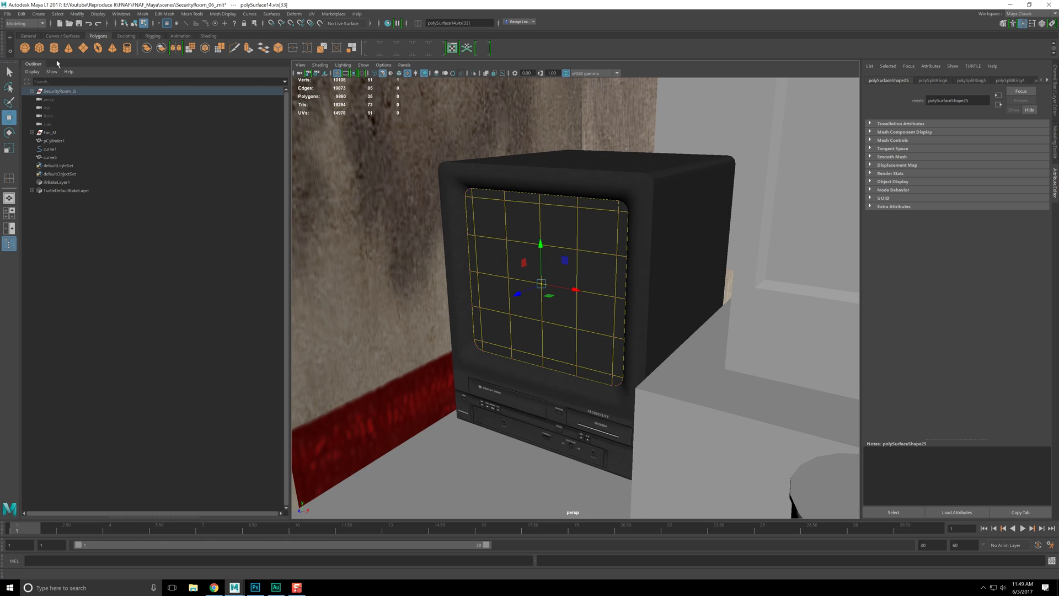
Step: In the Move tool's soft selection settings, apply the first falloff curve preset and set the falloff radius to 0.2
{"action": "double_click", "coordinate": [9, 88]}
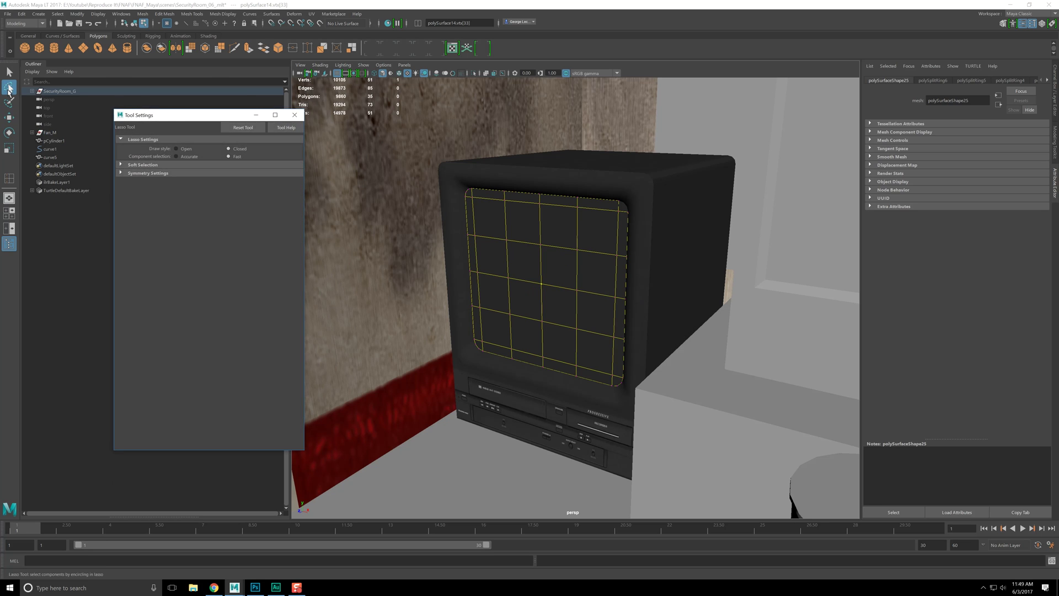
{"action": "left_click_drag", "start_coordinate": [191, 116], "coordinate": [132, 97]}
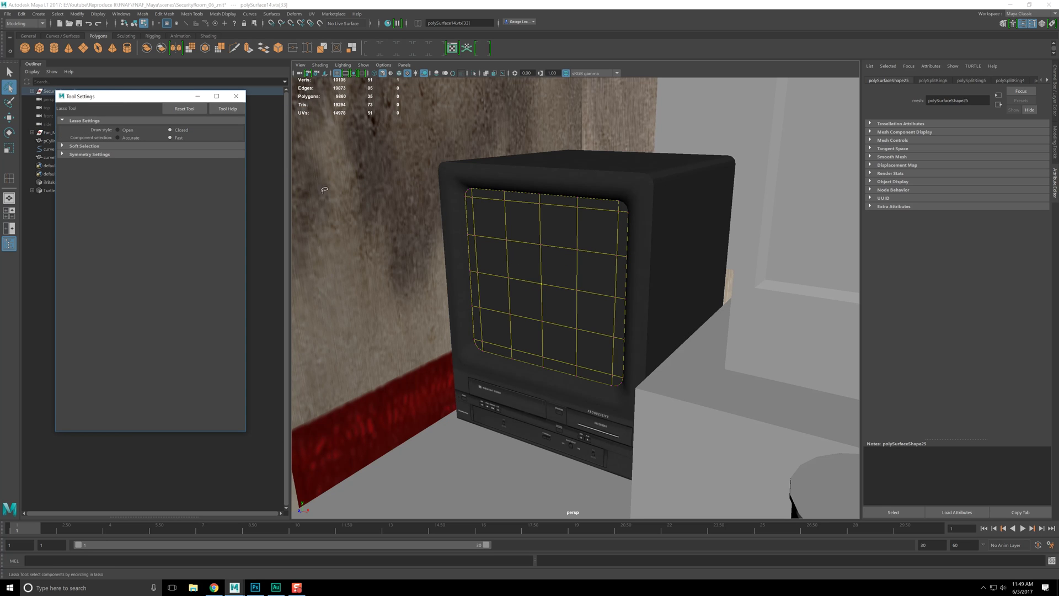
{"action": "left_click", "coordinate": [8, 103]}
{"action": "left_click", "coordinate": [9, 118]}
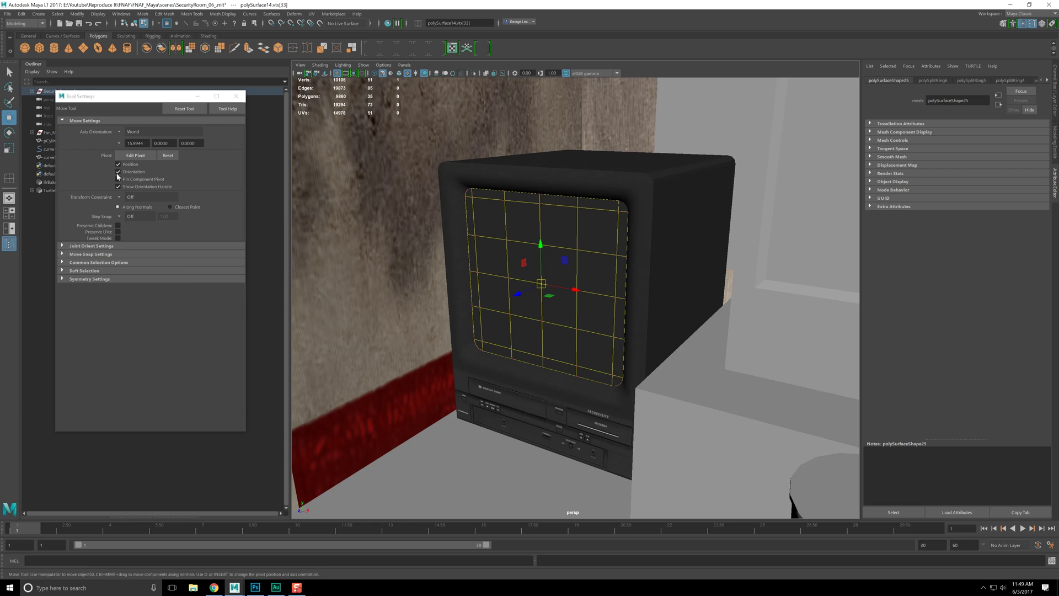
{"action": "left_click", "coordinate": [77, 271]}
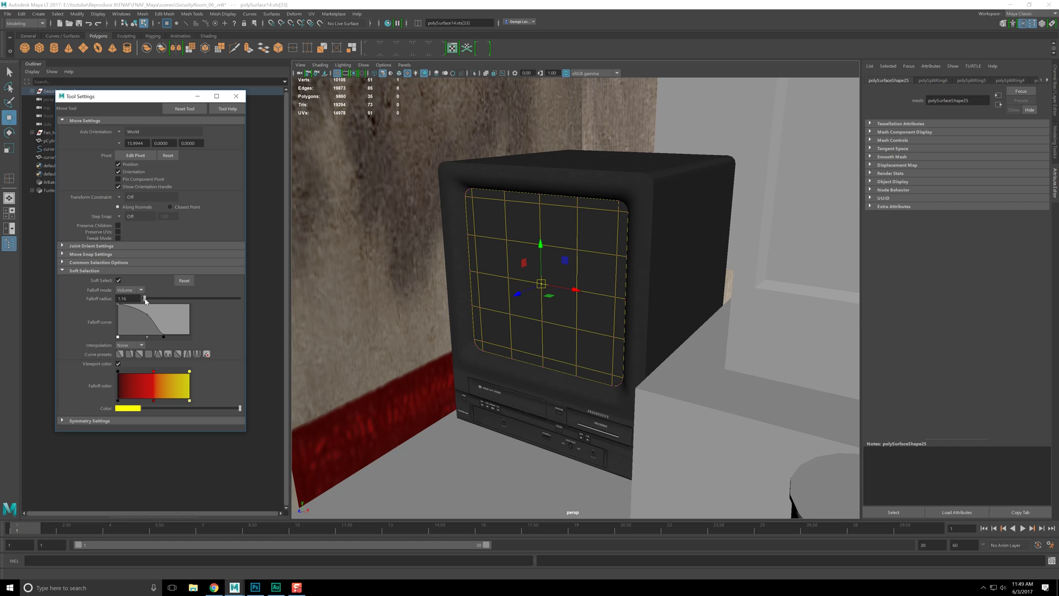
{"action": "left_click", "coordinate": [119, 354]}
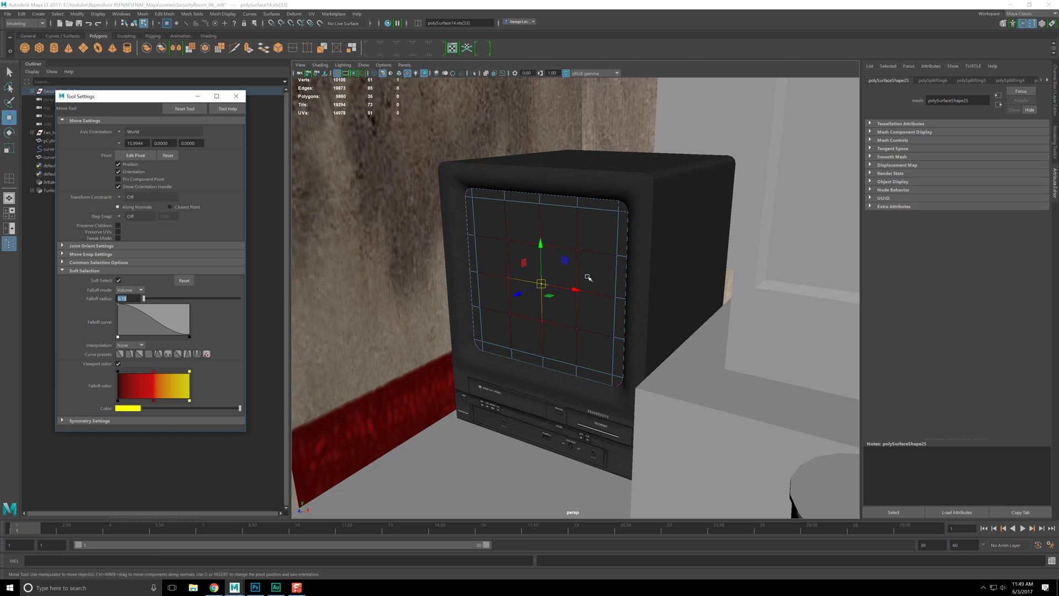
{"action": "left_click_drag", "start_coordinate": [115, 299], "coordinate": [65, 297]}
{"action": "type", "text": "0"}
{"action": "key", "text": "Return"}
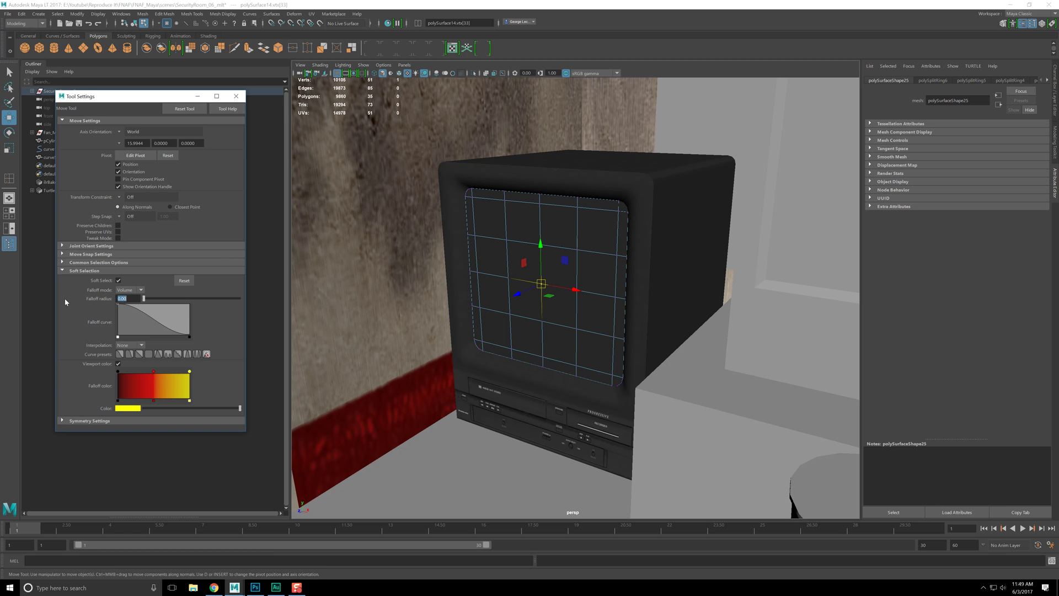
{"action": "type", "text": "0.2"}
{"action": "key", "text": "Return"}
Step: Pull the soft-selected centre vertex forward to give the screen a convex bulge
{"action": "left_click_drag", "start_coordinate": [607, 265], "coordinate": [531, 276], "text": "alt"}
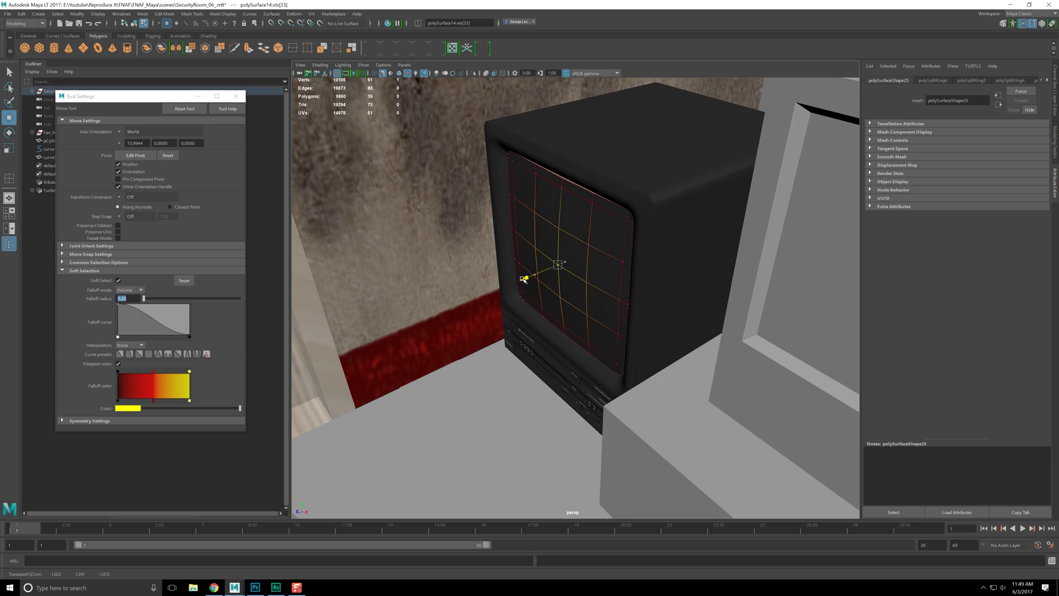
{"action": "scroll", "coordinate": [497, 309], "scroll_direction": "up", "scroll_amount": 5}
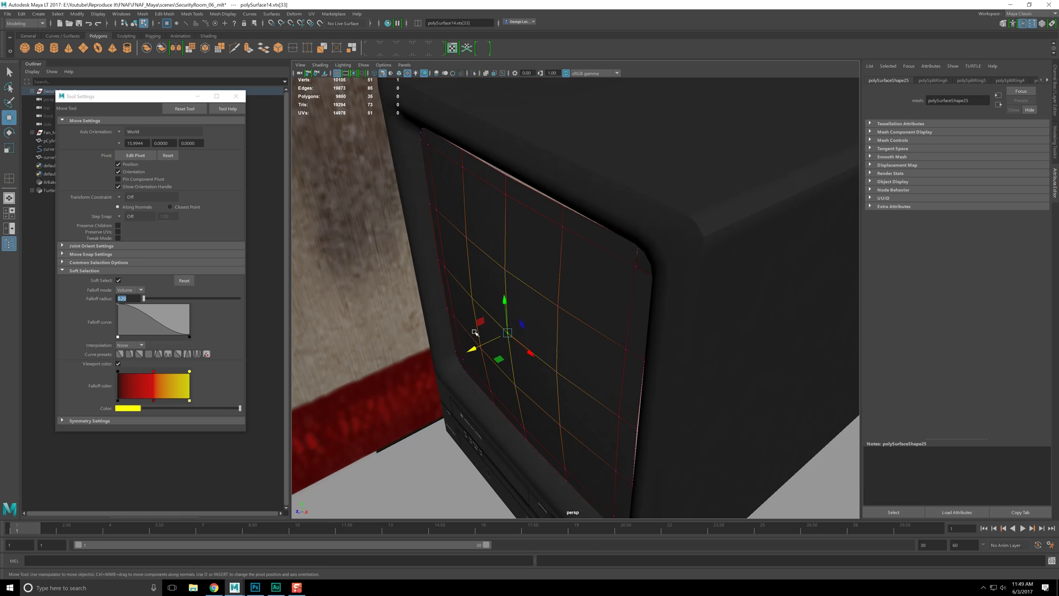
{"action": "left_click_drag", "start_coordinate": [474, 333], "coordinate": [565, 294], "text": "alt"}
{"action": "scroll", "coordinate": [565, 294], "scroll_direction": "up", "scroll_amount": 3}
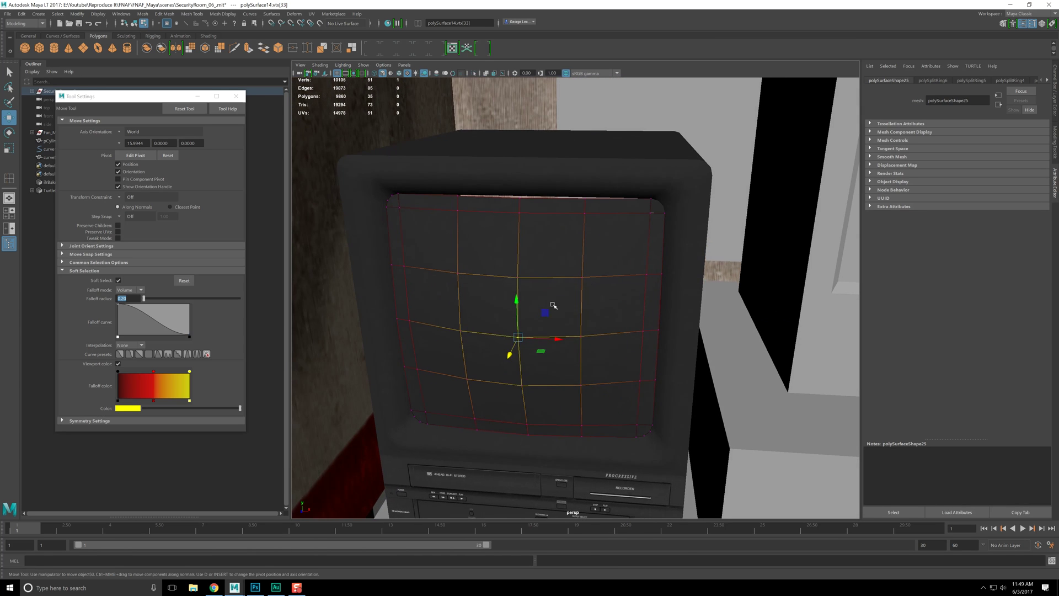
Step: Select the screen mesh's outer border edges and turn off soft selection
{"action": "right_click_drag", "start_coordinate": [543, 234], "coordinate": [552, 207]}
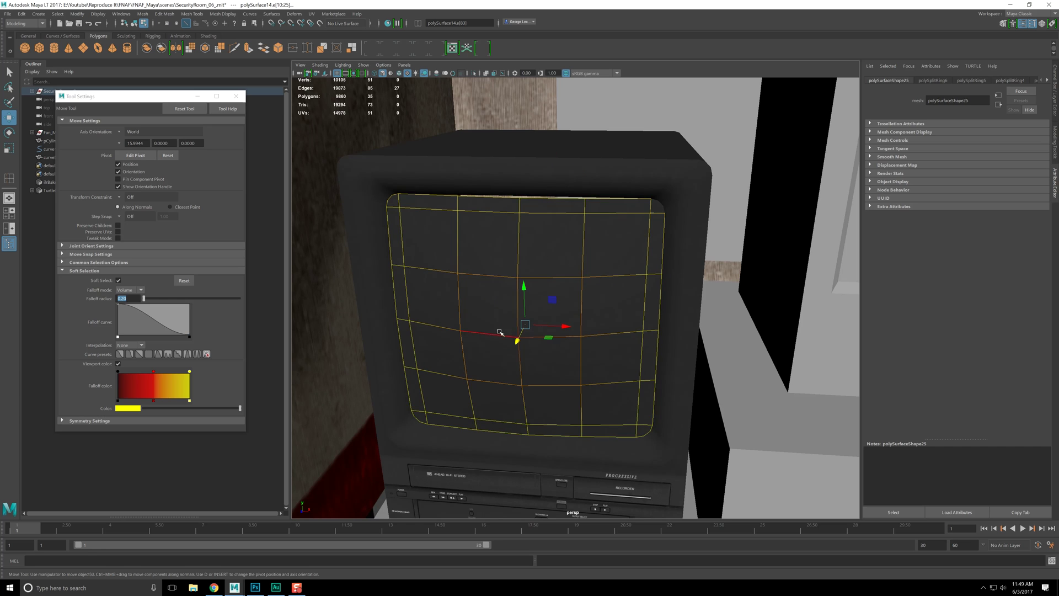
{"action": "key", "text": "b"}
{"action": "left_click_drag", "start_coordinate": [484, 345], "coordinate": [541, 315], "text": "alt"}
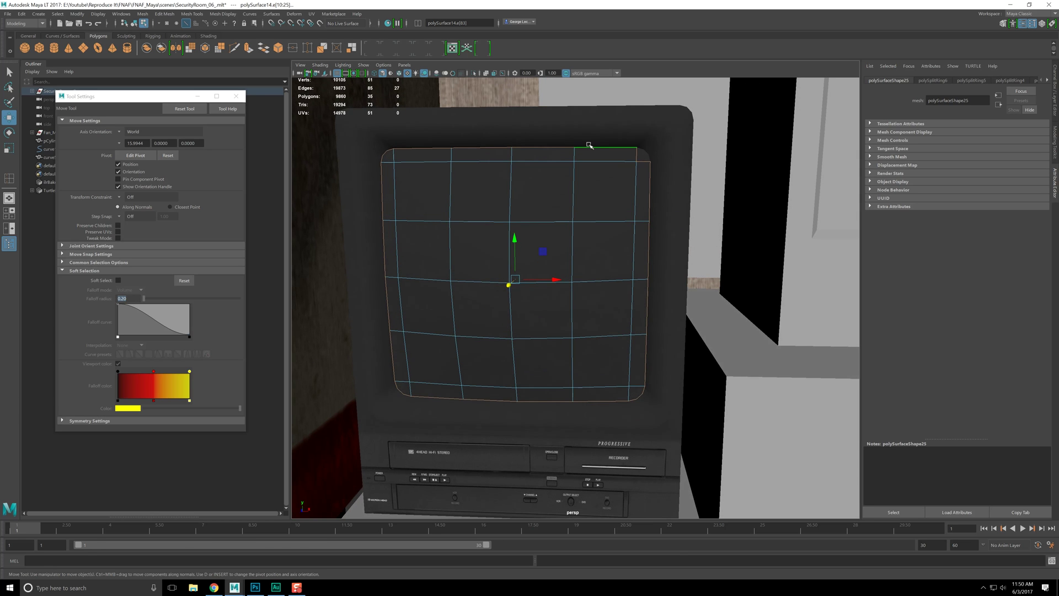
{"action": "left_click_drag", "start_coordinate": [609, 167], "coordinate": [647, 151], "text": "alt"}
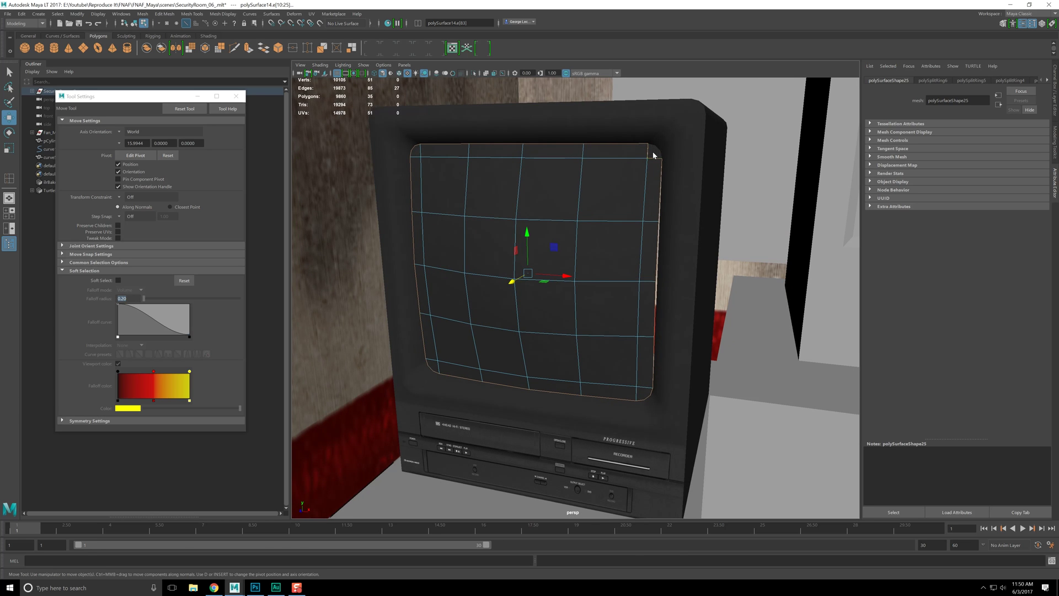
Step: Select the four corner faces of the screen mesh
{"action": "key", "text": "F11"}
{"action": "left_click", "coordinate": [654, 153]}
{"action": "left_click_drag", "start_coordinate": [575, 208], "coordinate": [486, 210], "text": "alt"}
{"action": "left_click", "coordinate": [380, 150]}
{"action": "left_click", "coordinate": [404, 383]}
{"action": "left_click", "coordinate": [634, 383], "text": "shift"}
{"action": "left_click_drag", "start_coordinate": [626, 314], "coordinate": [605, 238], "text": "alt"}
{"action": "left_click", "coordinate": [586, 313]}
{"action": "key", "text": "ctrl+z"}
{"action": "key", "text": "ctrl+z"}
{"action": "left_click", "coordinate": [388, 156], "text": "shift"}
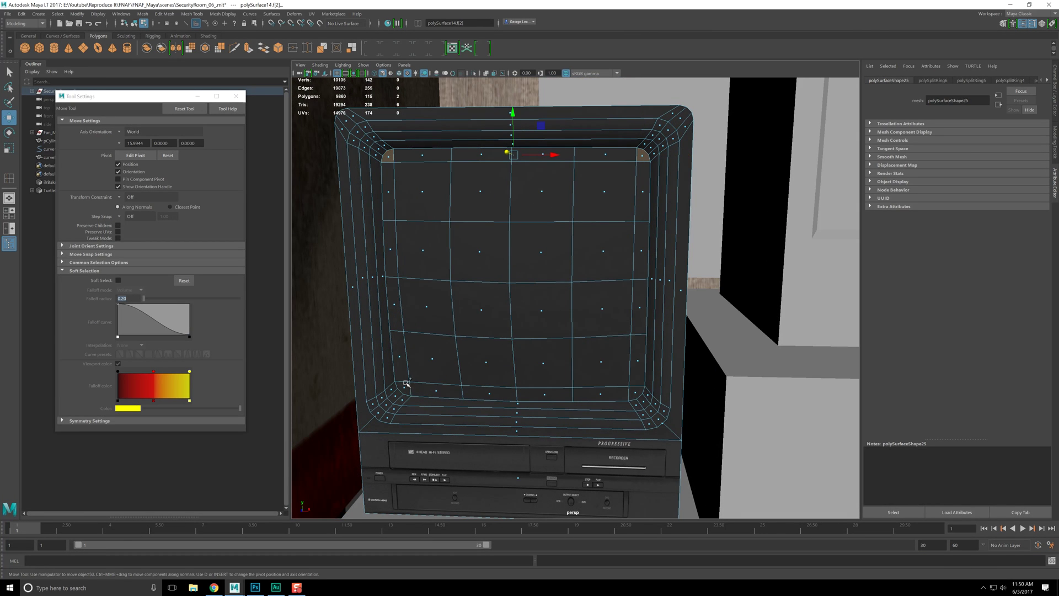
{"action": "left_click", "coordinate": [402, 385], "text": "shift"}
{"action": "left_click", "coordinate": [635, 393], "text": "shift"}
{"action": "left_click_drag", "start_coordinate": [635, 393], "coordinate": [641, 404], "text": "alt"}
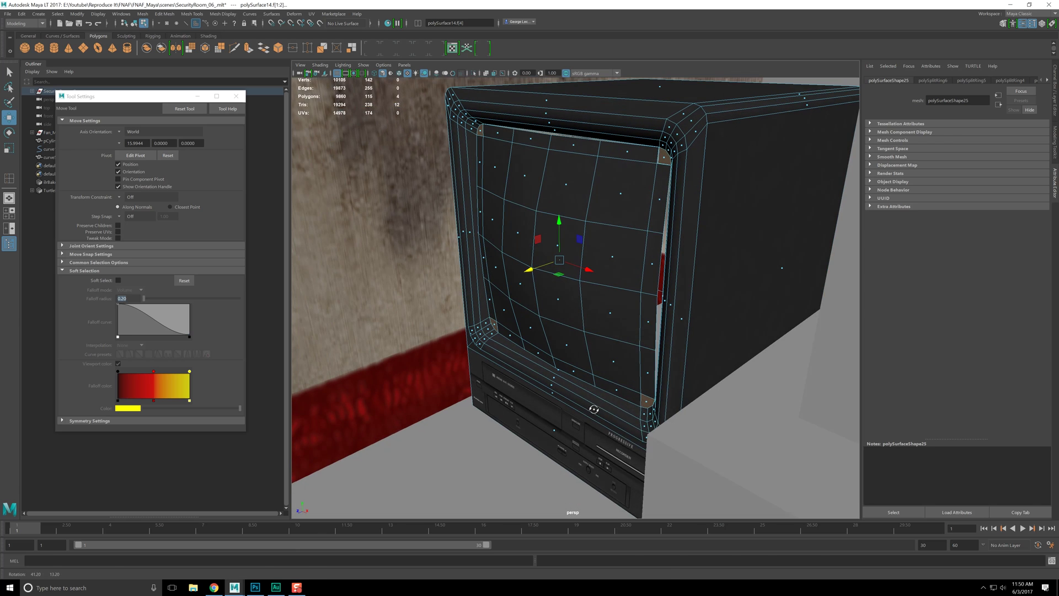
Step: Extract the upper-right corner face from the screen mesh and return to object selection
{"action": "right_click", "coordinate": [642, 404], "text": "shift"}
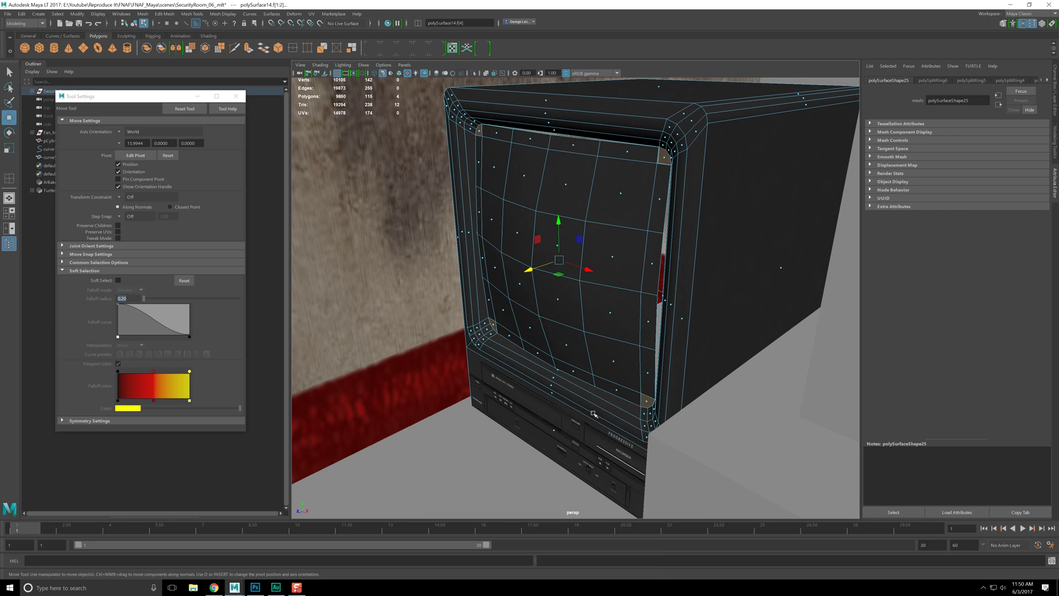
{"action": "key", "text": "F8"}
{"action": "mouse_move", "coordinate": [646, 363]}
{"action": "right_mouse_down"}
{"action": "mouse_move", "coordinate": [647, 387]}
{"action": "mouse_move", "coordinate": [656, 358]}
{"action": "mouse_move", "coordinate": [638, 367]}
{"action": "right_mouse_up"}
{"action": "left_click_drag", "start_coordinate": [638, 366], "coordinate": [629, 206], "text": "alt"}
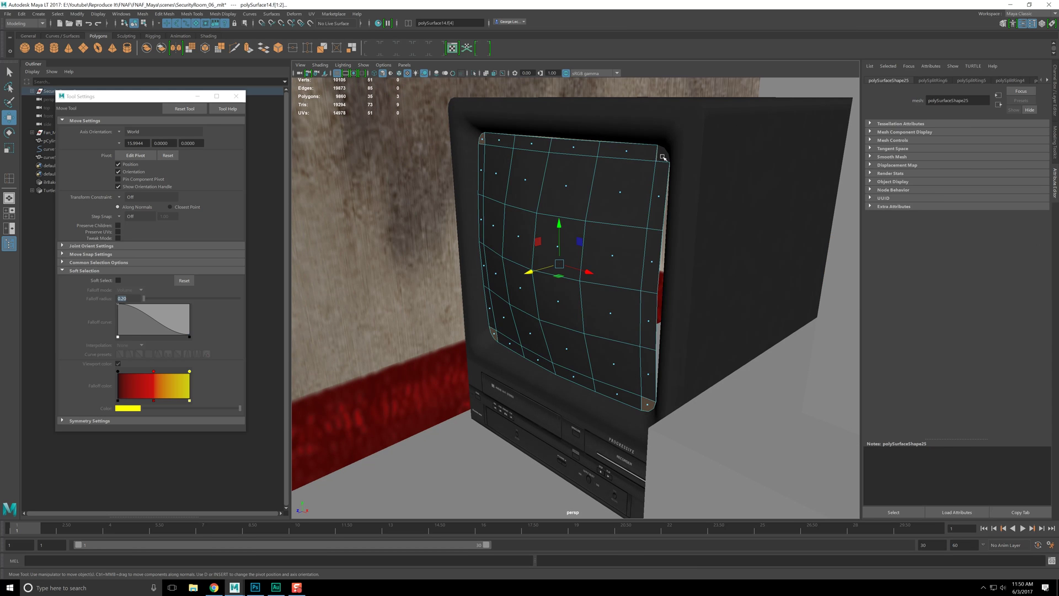
{"action": "left_click", "coordinate": [664, 192]}
{"action": "right_click_drag", "start_coordinate": [669, 167], "coordinate": [653, 280]}
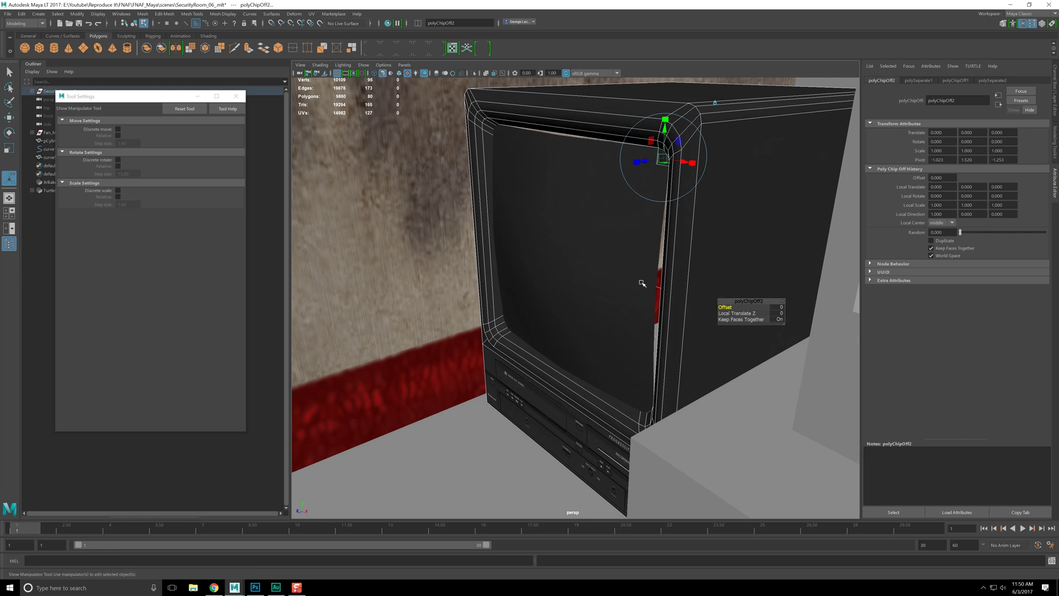
{"action": "key", "text": "q"}
{"action": "key", "text": "F8"}
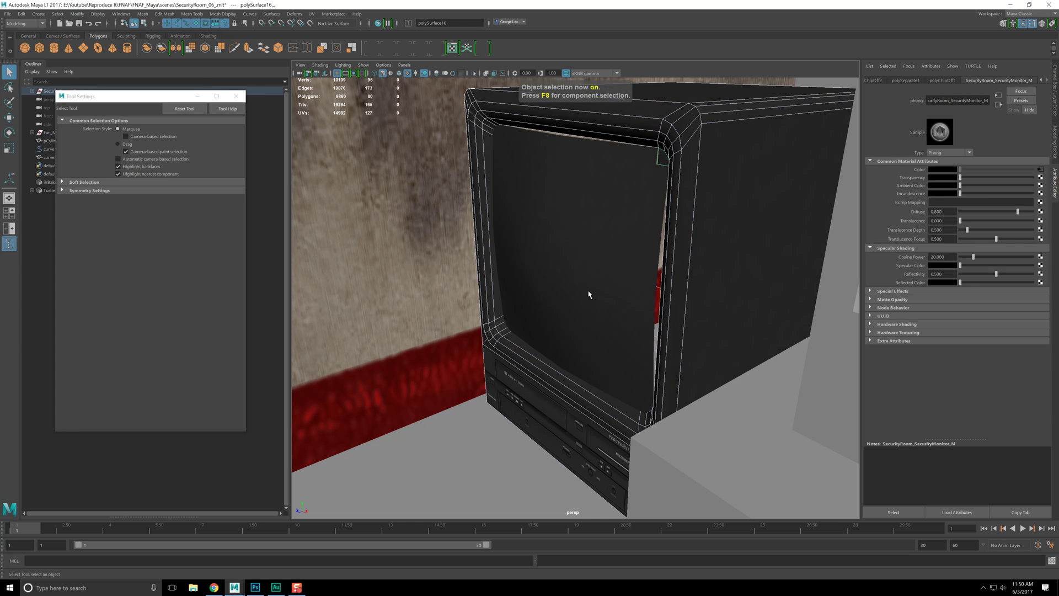
Step: Combine the extracted corner face with the screen mesh and select the inner vertex where they meet
{"action": "left_click", "coordinate": [585, 265]}
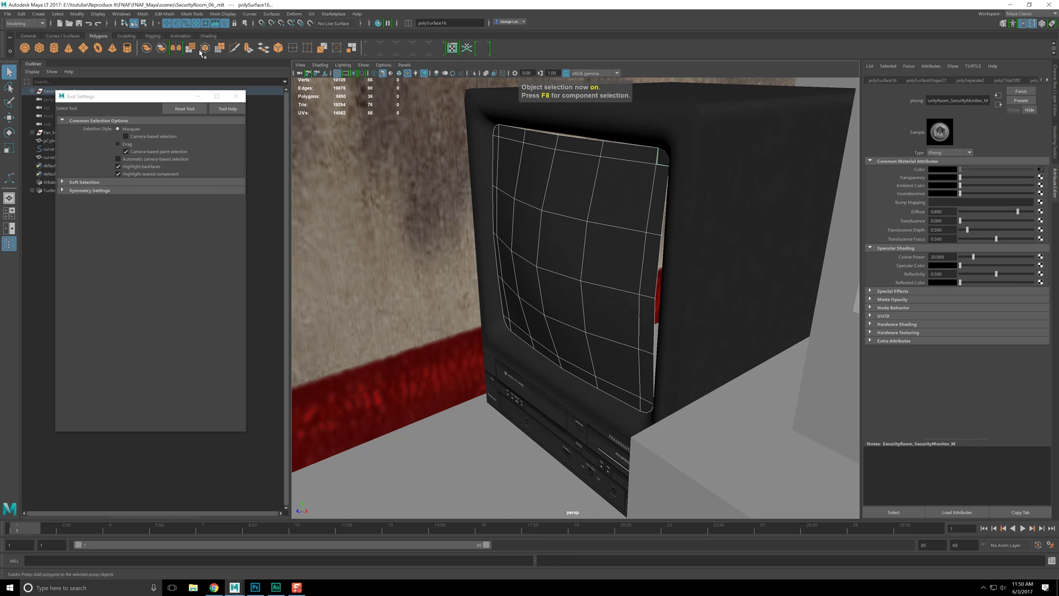
{"action": "left_click", "coordinate": [591, 206]}
{"action": "right_click", "coordinate": [637, 188]}
{"action": "right_click_drag", "start_coordinate": [636, 188], "coordinate": [594, 187]}
{"action": "left_click", "coordinate": [659, 163]}
{"action": "left_click_drag", "start_coordinate": [659, 163], "coordinate": [653, 194], "text": "alt"}
{"action": "key", "text": "w"}
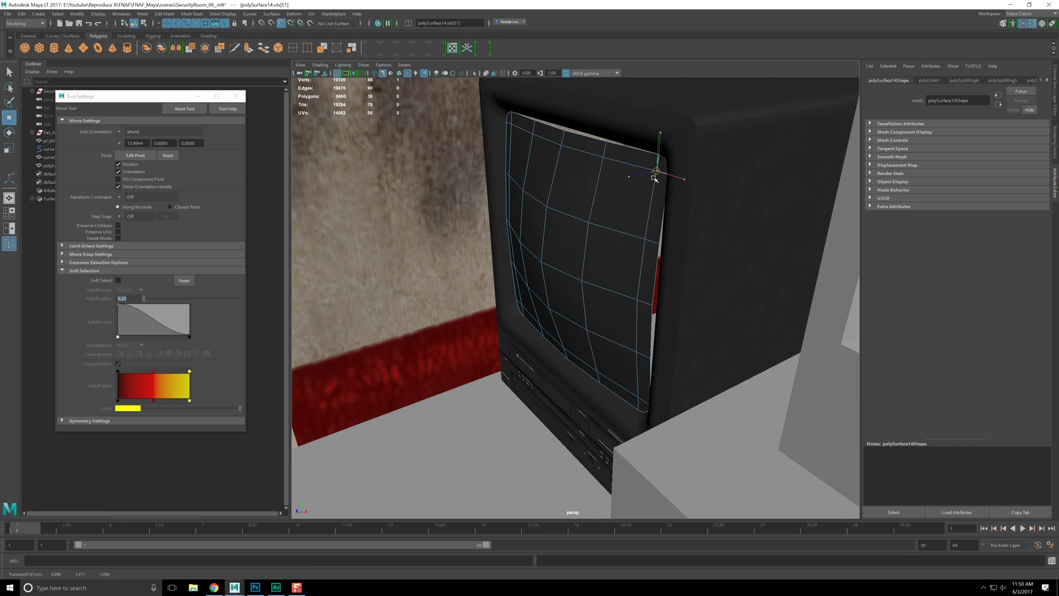
Step: Merge the overlapping vertices at the inner point of the screen's upper-right corner face
{"action": "left_click_drag", "start_coordinate": [565, 243], "coordinate": [585, 213], "text": "alt"}
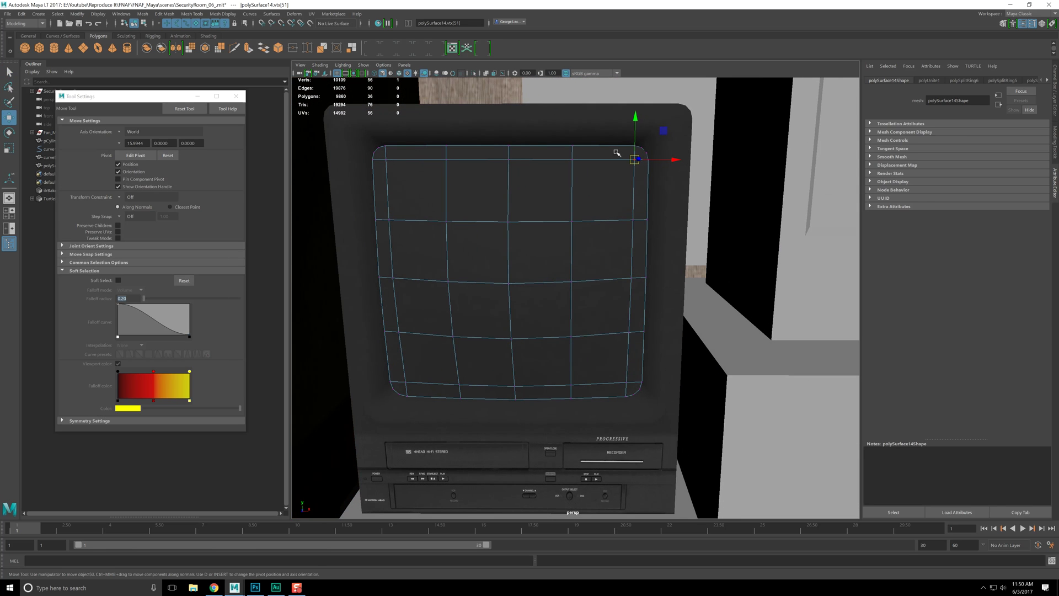
{"action": "left_click_drag", "start_coordinate": [634, 165], "coordinate": [642, 172]}
{"action": "left_click_drag", "start_coordinate": [643, 173], "coordinate": [631, 175], "text": "alt"}
{"action": "right_click_drag", "start_coordinate": [630, 174], "coordinate": [642, 150], "text": "shift"}
{"action": "left_click_drag", "start_coordinate": [641, 150], "coordinate": [612, 196], "text": "alt"}
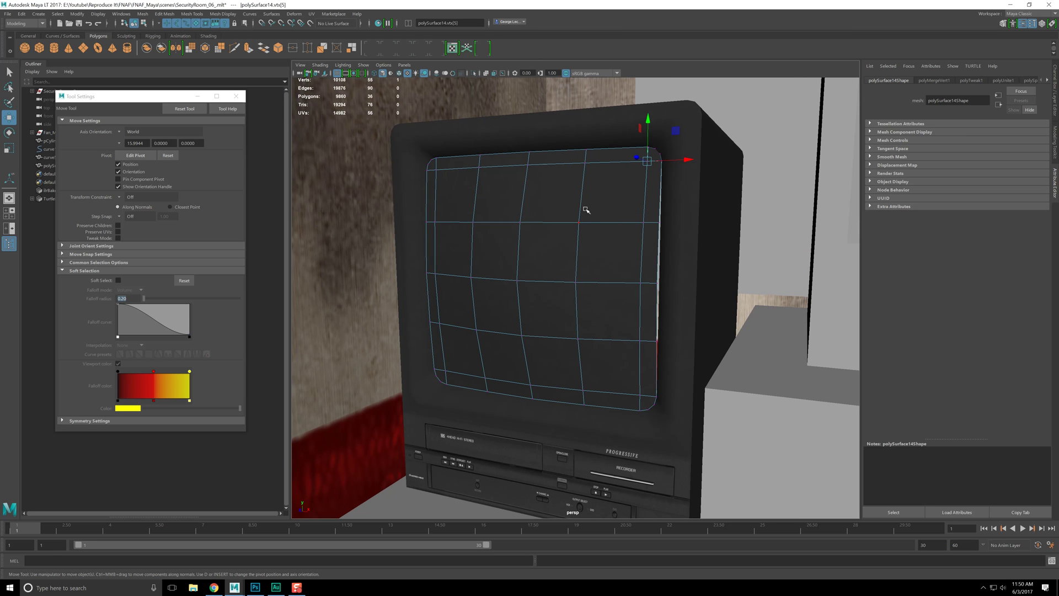
Step: Merge the remaining overlapping vertices around the screen's upper-right corner and return to object selection
{"action": "key", "text": "F8"}
{"action": "left_click_drag", "start_coordinate": [586, 211], "coordinate": [601, 216], "text": "alt"}
{"action": "right_click_drag", "start_coordinate": [601, 216], "coordinate": [660, 261]}
{"action": "double_click", "coordinate": [661, 260], "text": "shift"}
{"action": "left_click_drag", "start_coordinate": [660, 260], "coordinate": [589, 272], "text": "alt"}
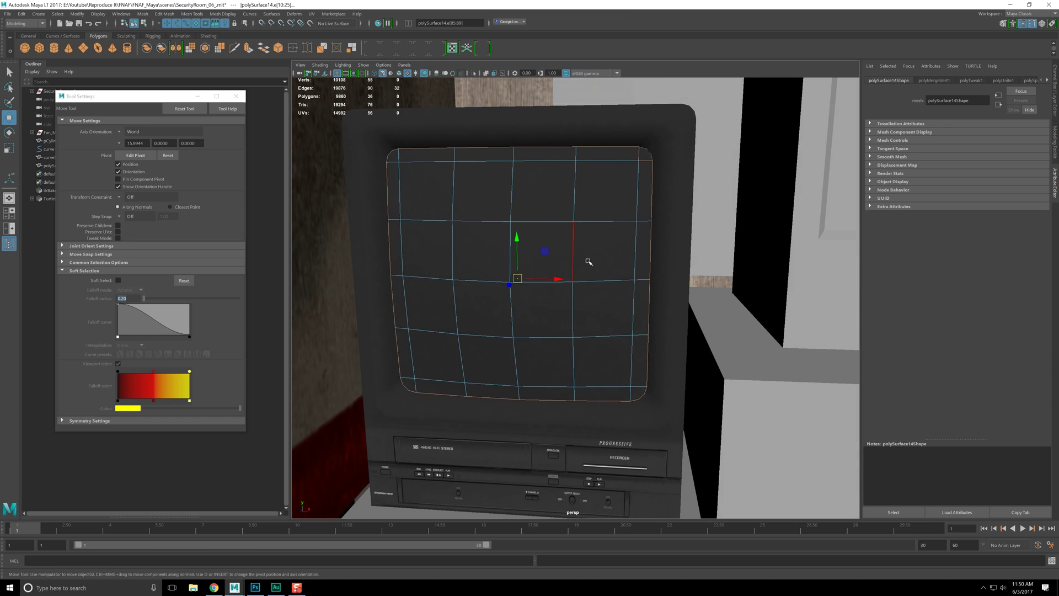
{"action": "key", "text": "F9"}
{"action": "left_click_drag", "start_coordinate": [635, 142], "coordinate": [657, 169]}
{"action": "right_click_drag", "start_coordinate": [657, 169], "coordinate": [676, 151], "text": "shift"}
{"action": "key", "text": "F8"}
{"action": "key", "text": "q"}
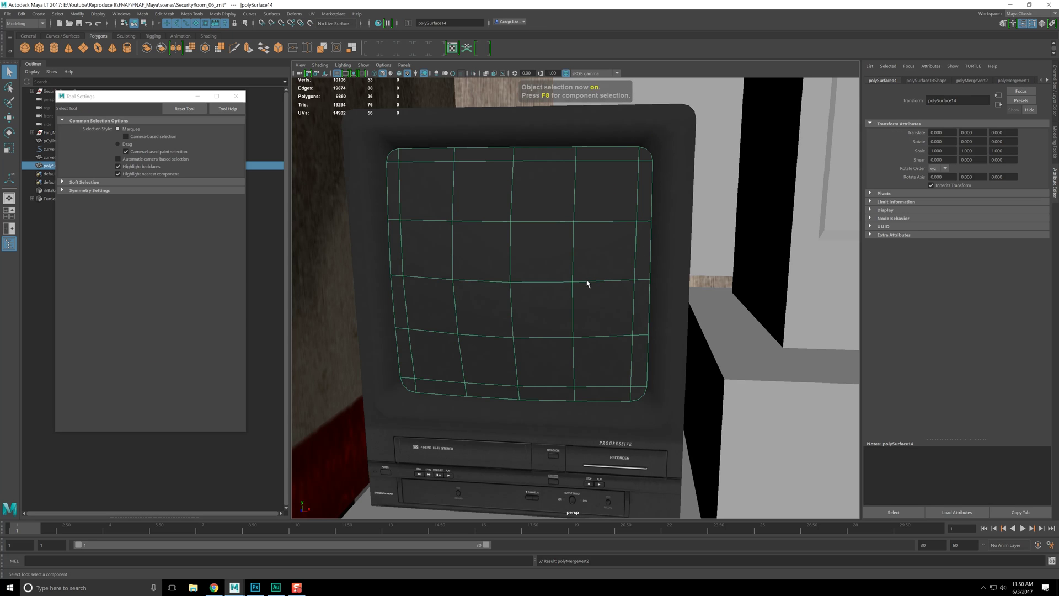
Step: Select the screen mesh's border edges and move them against the monitor frame's inner rim with vertex snapping
{"action": "right_click_drag", "start_coordinate": [607, 231], "coordinate": [606, 220]}
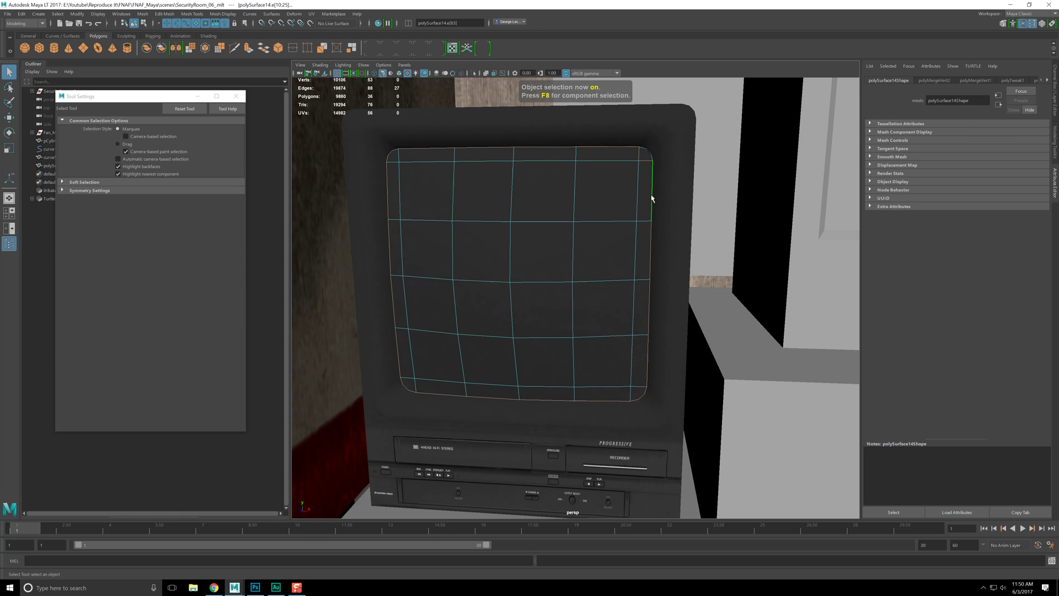
{"action": "left_click", "coordinate": [591, 309]}
{"action": "key", "text": "r"}
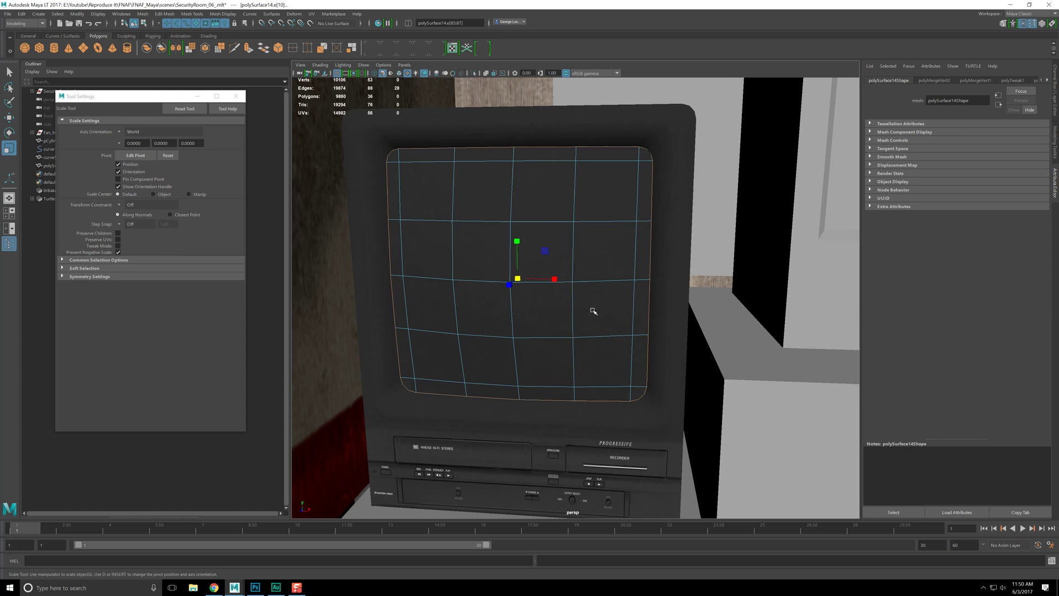
{"action": "left_click_drag", "start_coordinate": [591, 309], "coordinate": [538, 332], "text": "alt"}
{"action": "mouse_move", "coordinate": [536, 260]}
{"action": "left_mouse_down"}
{"action": "mouse_move", "coordinate": [568, 255]}
{"action": "mouse_move", "coordinate": [536, 262]}
{"action": "left_mouse_up"}
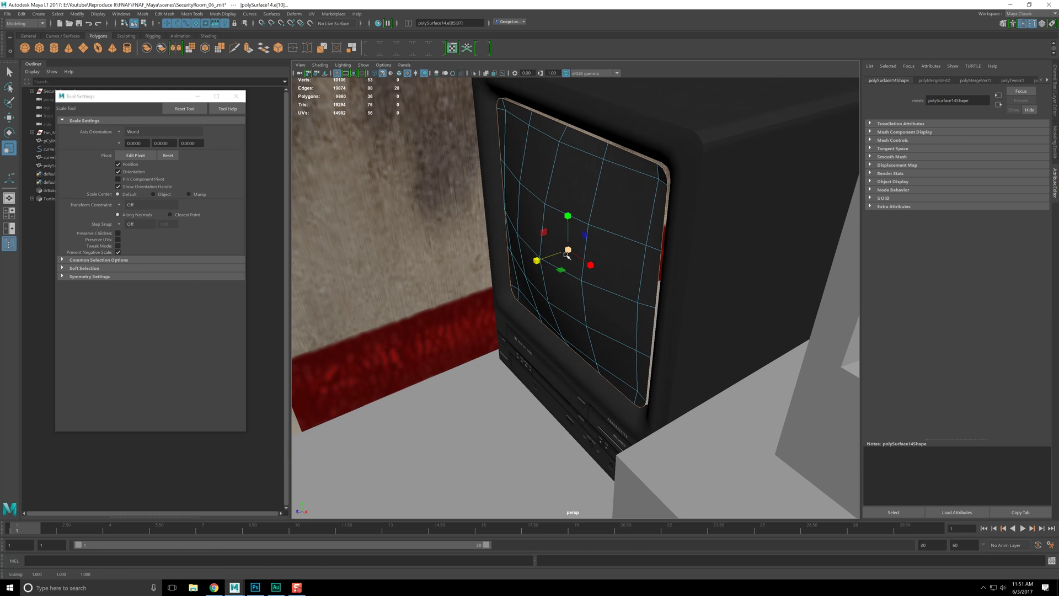
{"action": "key", "text": "w"}
{"action": "key", "text": "v"}
{"action": "middle_click_drag", "start_coordinate": [653, 160], "coordinate": [656, 158]}
{"action": "key", "text": "v"}
{"action": "middle_click_drag", "start_coordinate": [506, 100], "coordinate": [517, 101]}
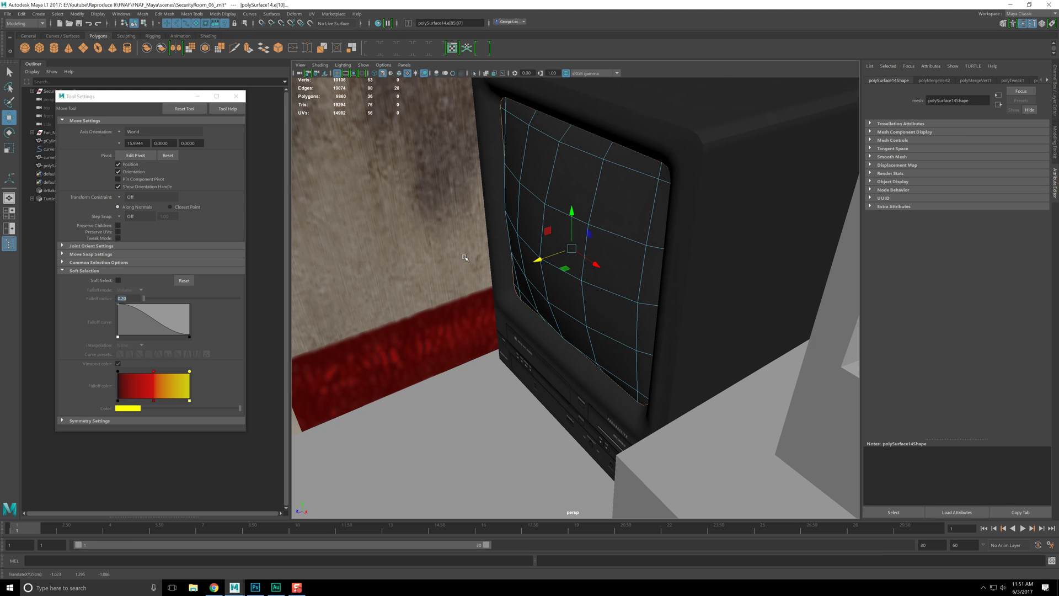
{"action": "key", "text": "["}
{"action": "key", "text": "F8"}
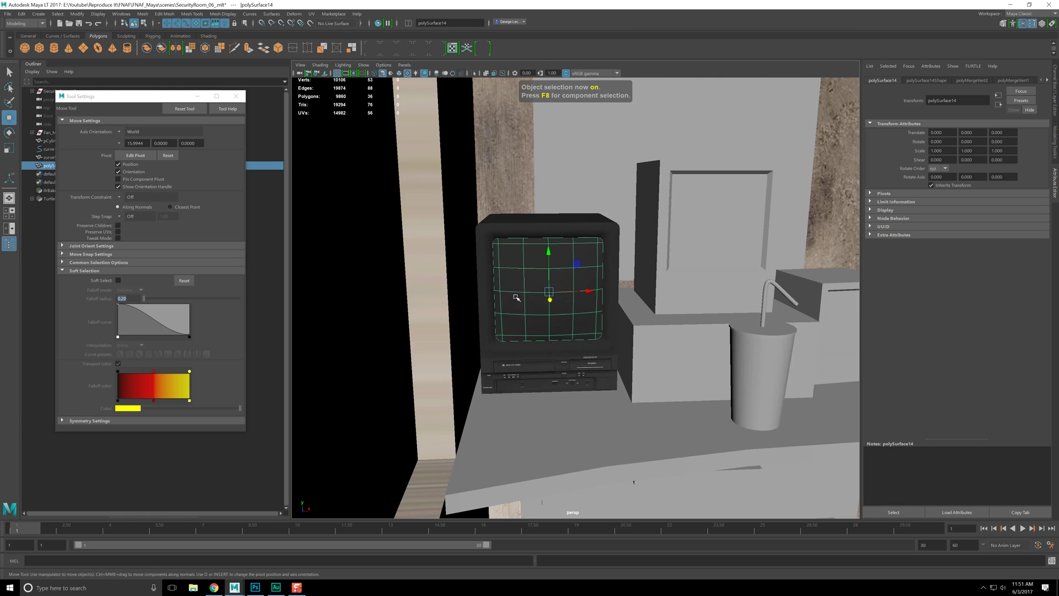
Step: Clear the selection and examine how the monitor and its curved screen look within the room
{"action": "scroll", "coordinate": [517, 299], "scroll_direction": "down", "scroll_amount": 6}
{"action": "left_click_drag", "start_coordinate": [516, 299], "coordinate": [492, 329], "text": "alt"}
{"action": "scroll", "coordinate": [492, 329], "scroll_direction": "down", "scroll_amount": 5}
{"action": "left_click", "coordinate": [437, 159]}
{"action": "scroll", "coordinate": [551, 312], "scroll_direction": "up", "scroll_amount": 6}
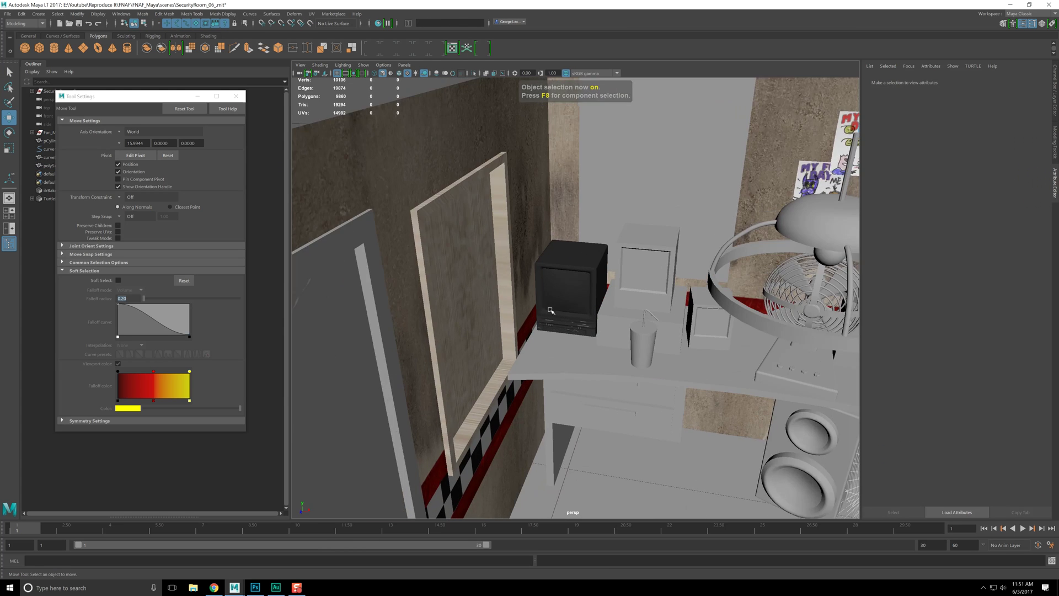
{"action": "scroll", "coordinate": [551, 311], "scroll_direction": "up", "scroll_amount": 3}
{"action": "scroll", "coordinate": [561, 345], "scroll_direction": "down", "scroll_amount": 4}
{"action": "left_click_drag", "start_coordinate": [561, 345], "coordinate": [558, 292], "text": "alt"}
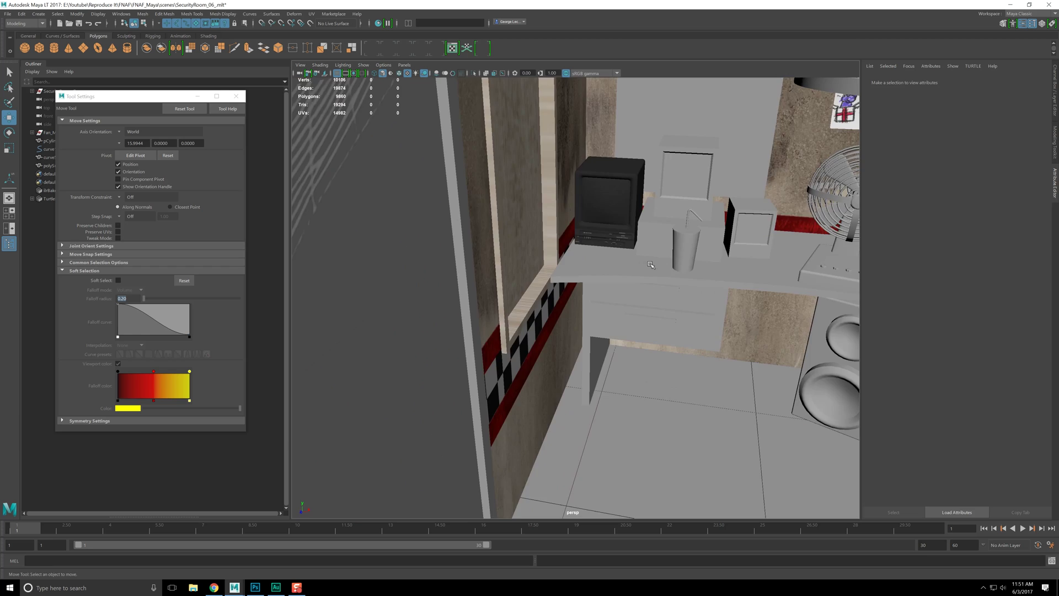
{"action": "scroll", "coordinate": [574, 252], "scroll_direction": "up", "scroll_amount": 5}
Step: Assign a new Phong material to the monitor screen and name it SecurityRoom_SecurityMonitorGlass_M
{"action": "left_click", "coordinate": [575, 253]}
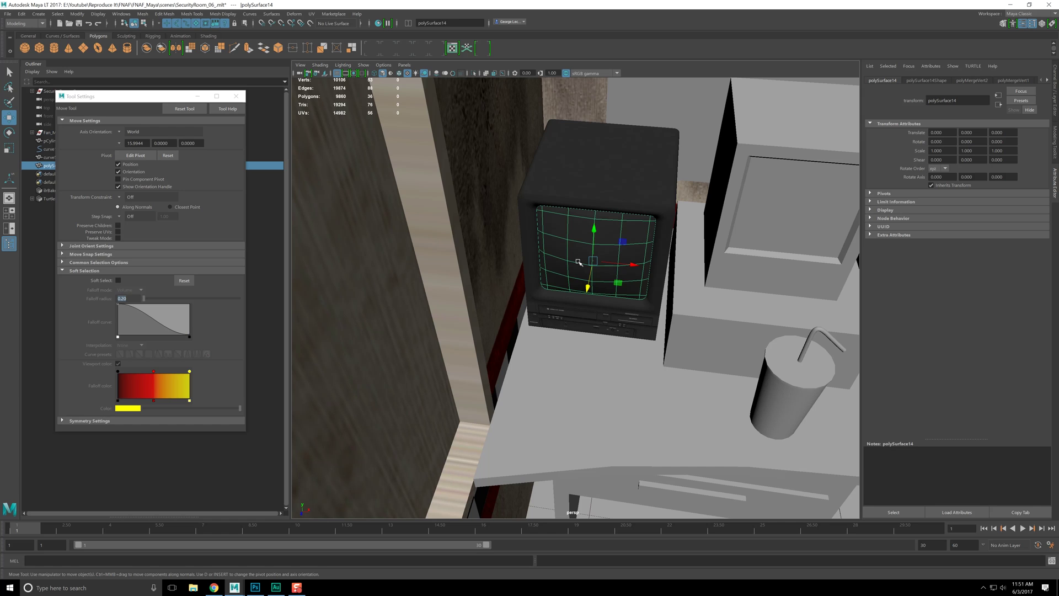
{"action": "right_click_drag", "start_coordinate": [570, 241], "coordinate": [578, 437]}
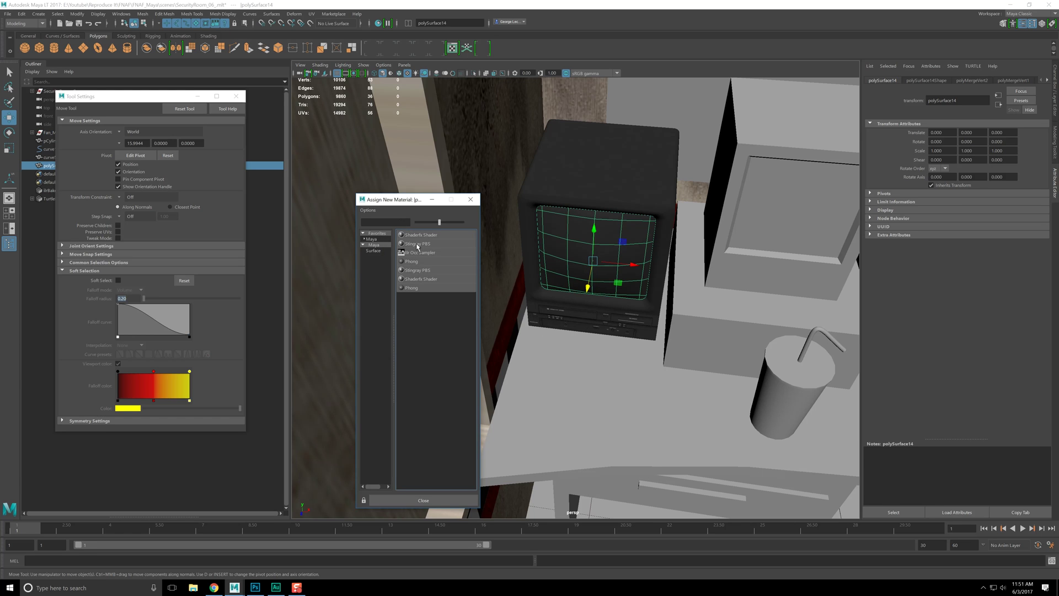
{"action": "left_click", "coordinate": [422, 263]}
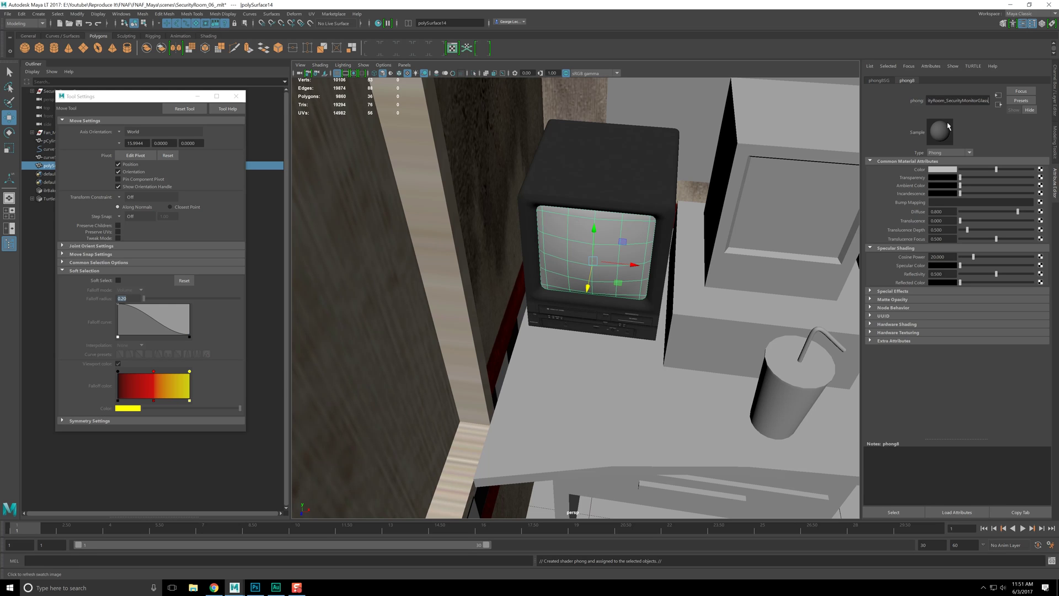
{"action": "type", "text": "M"}
{"action": "key", "text": "Return"}
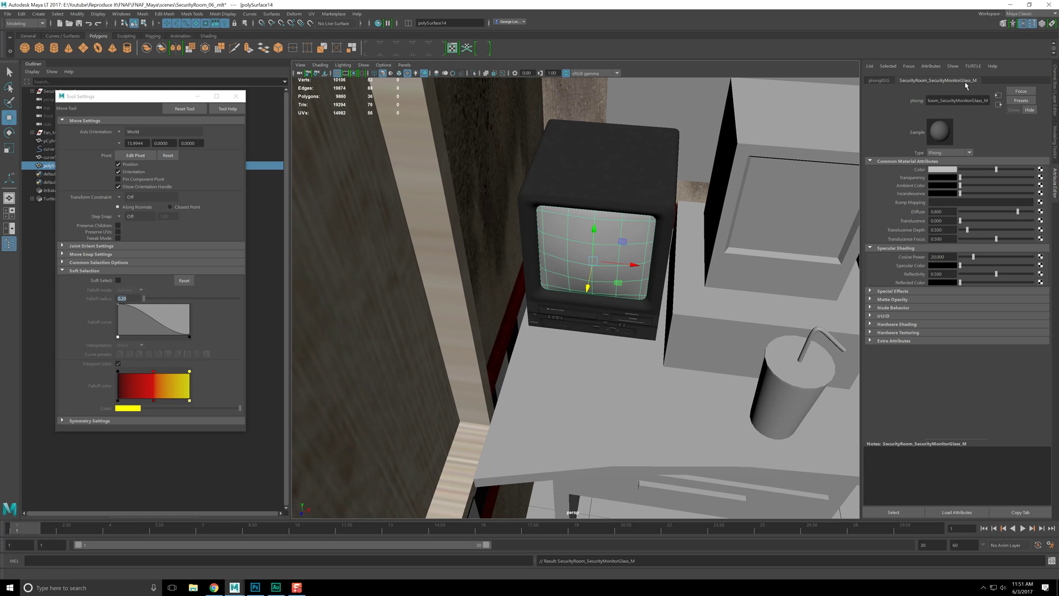
{"action": "double_click", "coordinate": [956, 101]}
Step: Give the glass material a darker gray color, a light specular color, cosine power about 83 and reflectivity 0.195
{"action": "left_click_drag", "start_coordinate": [672, 255], "coordinate": [670, 193], "text": "alt"}
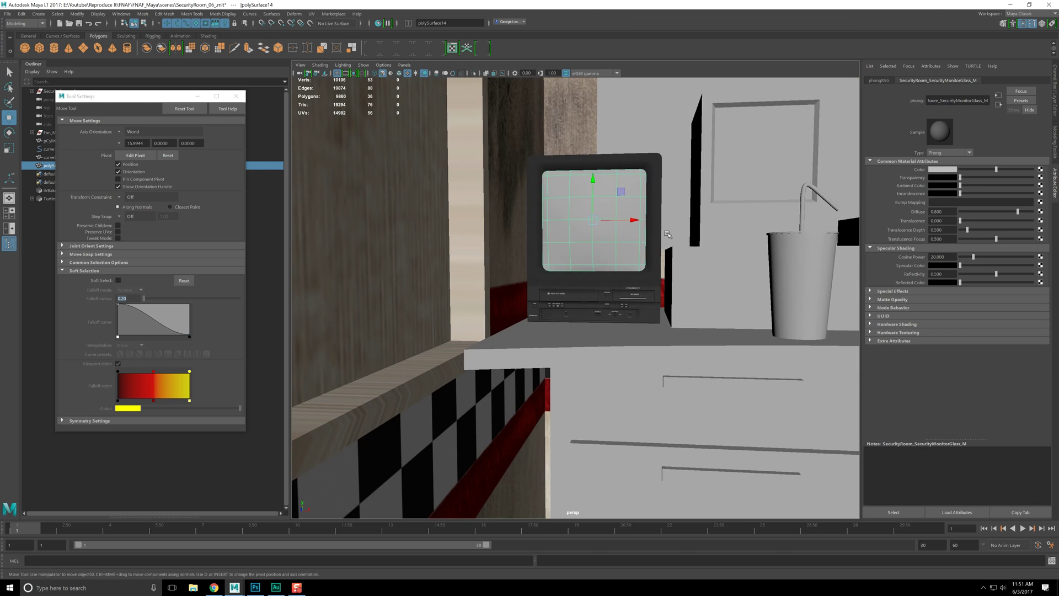
{"action": "middle_click_drag", "start_coordinate": [671, 212], "coordinate": [619, 233], "text": "alt"}
{"action": "right_click_drag", "start_coordinate": [619, 233], "coordinate": [647, 245], "text": "alt"}
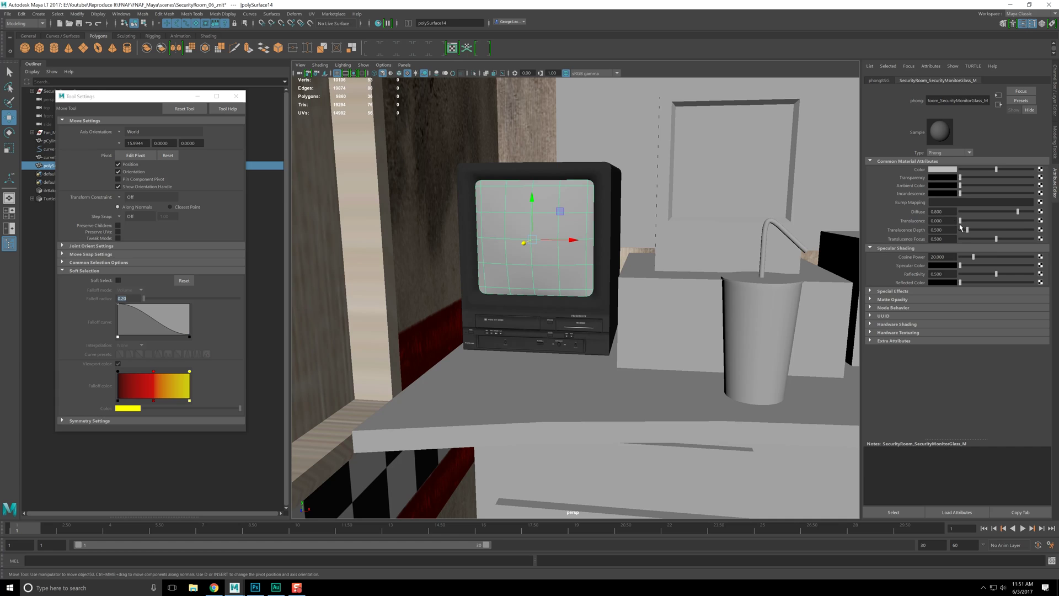
{"action": "left_click_drag", "start_coordinate": [1015, 257], "coordinate": [990, 269]}
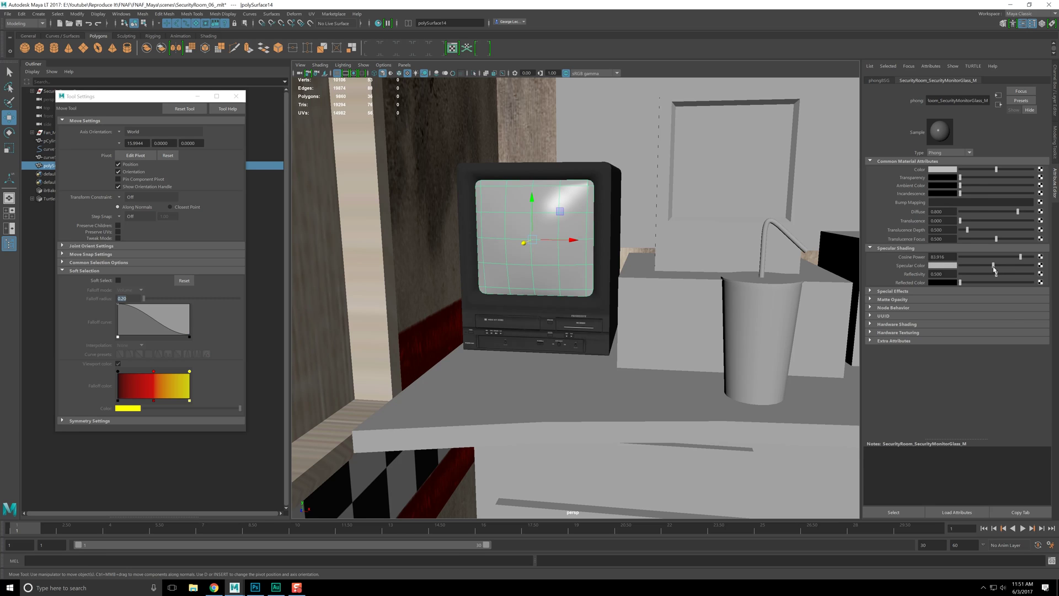
{"action": "left_click_drag", "start_coordinate": [979, 172], "coordinate": [969, 172]}
{"action": "left_click_drag", "start_coordinate": [761, 215], "coordinate": [680, 244], "text": "alt"}
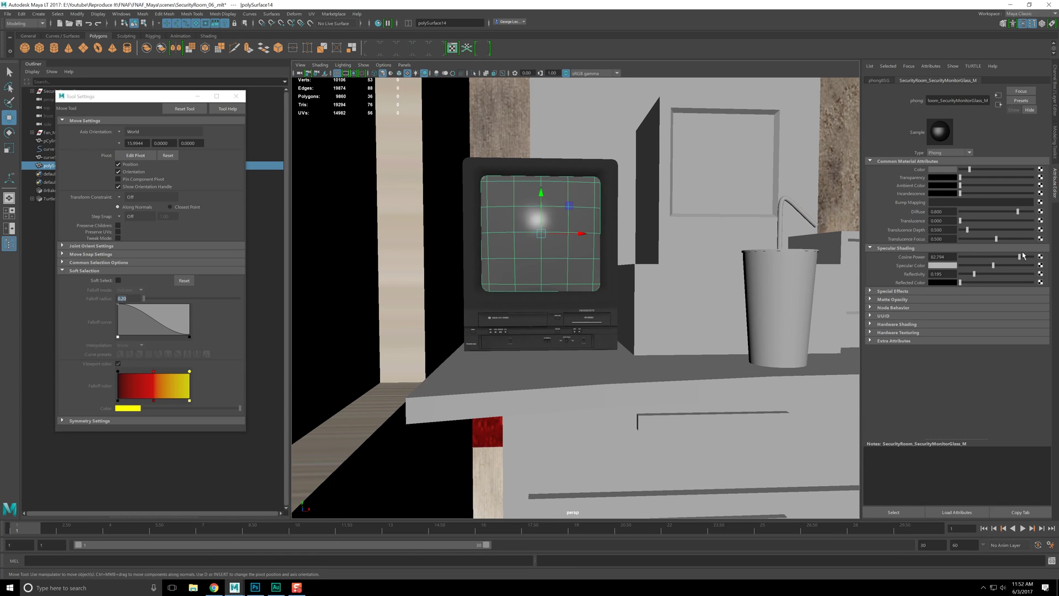
Step: Save the scene and deselect the monitor screen
{"action": "left_click_drag", "start_coordinate": [764, 248], "coordinate": [728, 237], "text": "alt"}
{"action": "right_click_drag", "start_coordinate": [728, 238], "coordinate": [618, 265], "text": "alt"}
{"action": "key", "text": "ctrl+s"}
{"action": "key", "text": "F8"}
{"action": "key", "text": "F8"}
{"action": "right_click_drag", "start_coordinate": [684, 259], "coordinate": [613, 226], "text": "alt"}
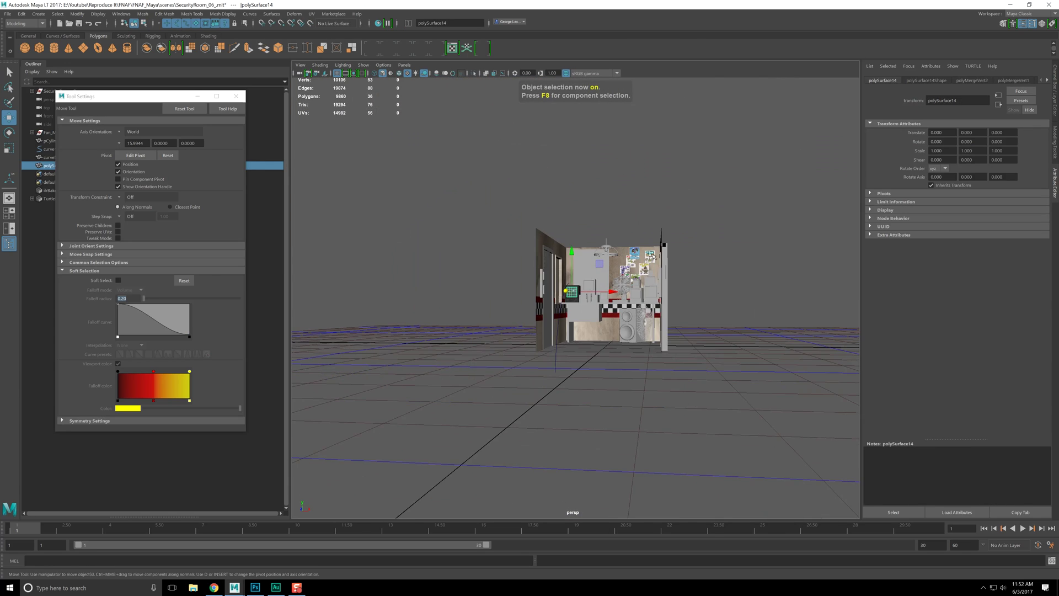
{"action": "left_click", "coordinate": [612, 221]}
Step: Examine the glass highlight on the monitor, first within the room and up close with the screen selected
{"action": "right_click_drag", "start_coordinate": [618, 265], "coordinate": [653, 286], "text": "alt"}
{"action": "scroll", "coordinate": [653, 286], "scroll_direction": "up", "scroll_amount": 8}
{"action": "left_click_drag", "start_coordinate": [653, 286], "coordinate": [497, 302], "text": "alt"}
{"action": "left_click_drag", "start_coordinate": [645, 311], "coordinate": [494, 239], "text": "alt"}
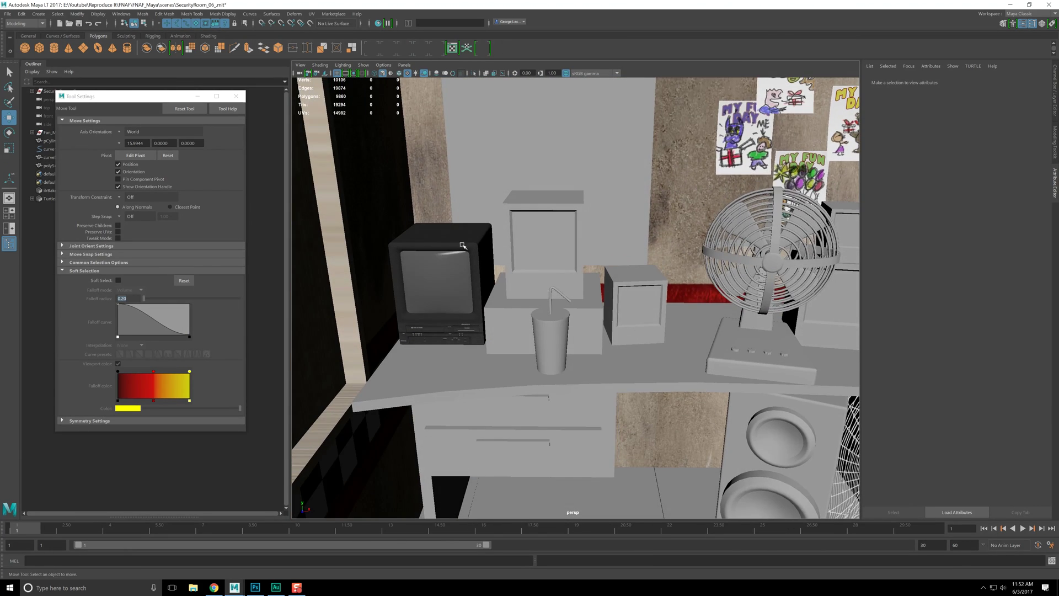
{"action": "scroll", "coordinate": [493, 240], "scroll_direction": "up", "scroll_amount": 5}
{"action": "middle_click_drag", "start_coordinate": [468, 267], "coordinate": [563, 295], "text": "alt"}
{"action": "left_click", "coordinate": [464, 276]}
{"action": "scroll", "coordinate": [450, 277], "scroll_direction": "up", "scroll_amount": 4}
{"action": "middle_click_drag", "start_coordinate": [449, 276], "coordinate": [583, 292], "text": "alt"}
{"action": "left_click_drag", "start_coordinate": [583, 292], "coordinate": [563, 270], "text": "alt"}
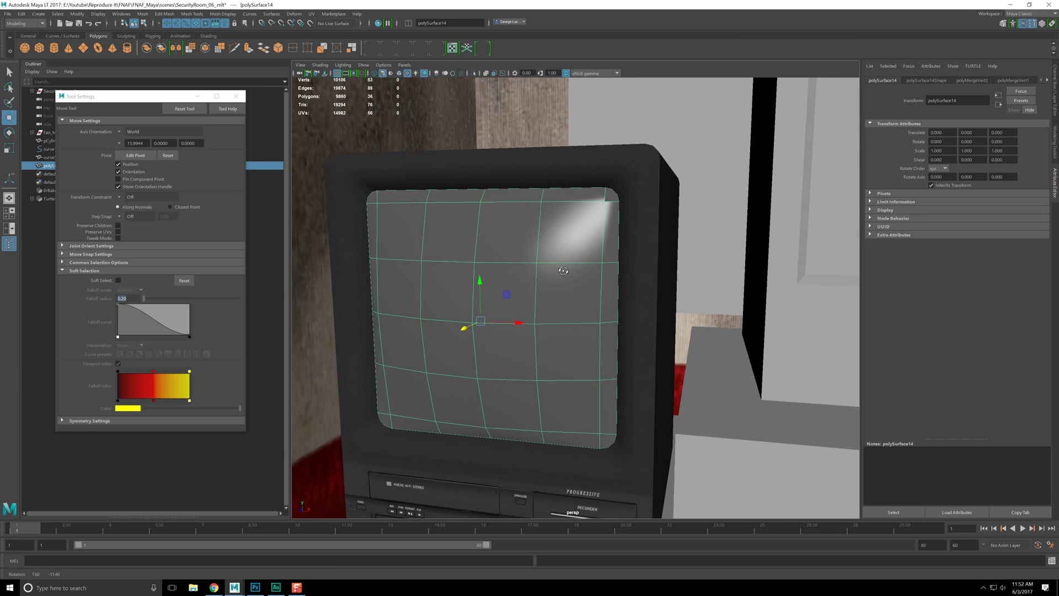
Step: Examine the shading at the screen's upper-right corner face and across the rest of the glass
{"action": "scroll", "coordinate": [563, 271], "scroll_direction": "up", "scroll_amount": 6}
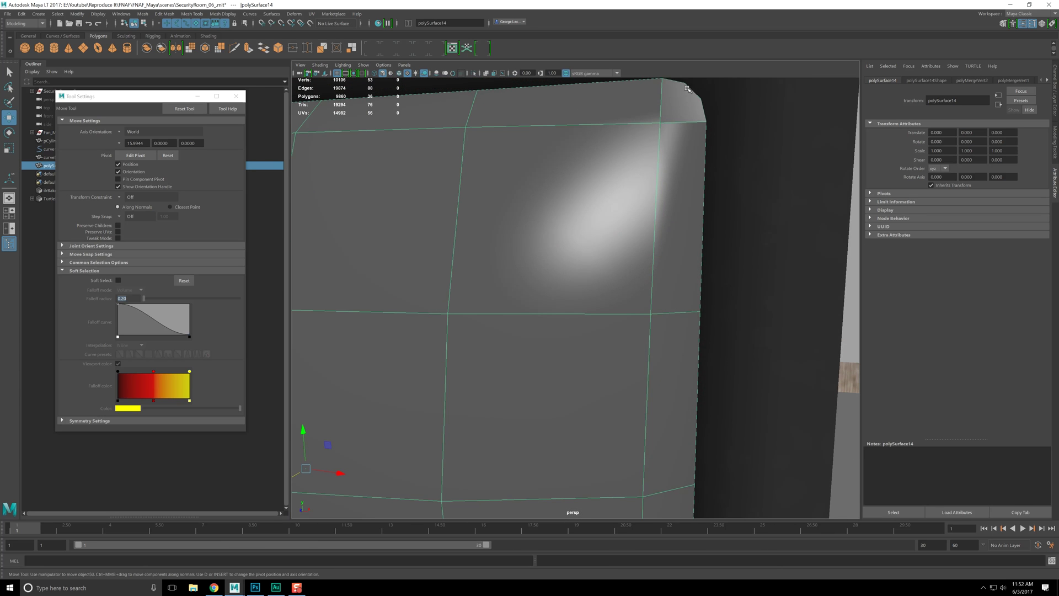
{"action": "middle_click_drag", "start_coordinate": [660, 124], "coordinate": [662, 194], "text": "alt"}
{"action": "middle_click_drag", "start_coordinate": [696, 127], "coordinate": [722, 125], "text": "alt"}
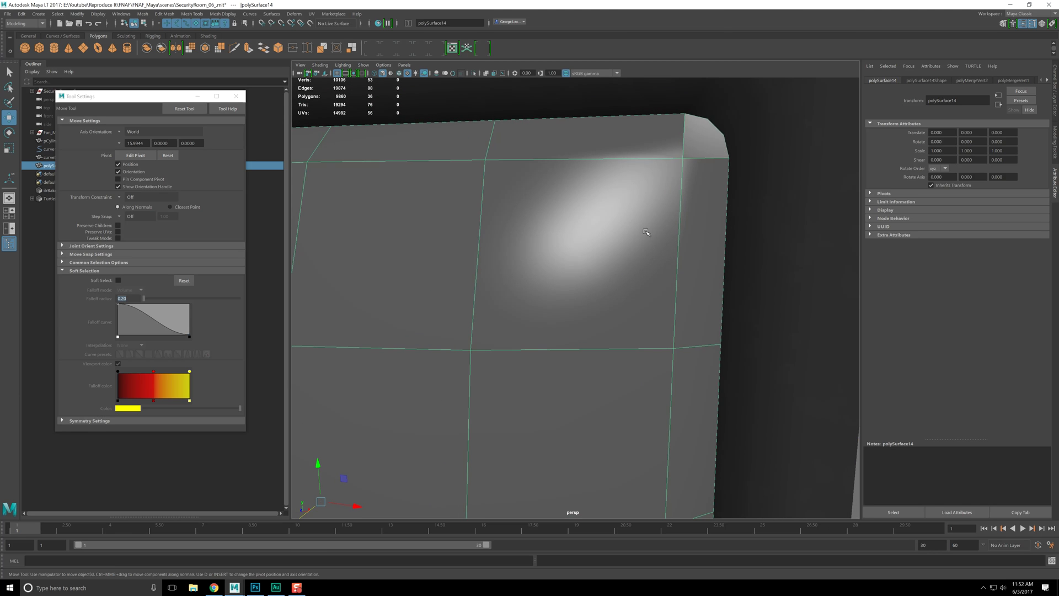
{"action": "scroll", "coordinate": [646, 232], "scroll_direction": "down", "scroll_amount": 8}
{"action": "scroll", "coordinate": [620, 213], "scroll_direction": "up", "scroll_amount": 3}
{"action": "left_click_drag", "start_coordinate": [594, 246], "coordinate": [376, 141], "text": "alt"}
{"action": "mouse_move", "coordinate": [489, 194]}
{"action": "left_mouse_down", "text": "alt"}
{"action": "mouse_move", "coordinate": [508, 203]}
{"action": "mouse_move", "coordinate": [487, 193]}
{"action": "left_mouse_up", "text": "alt"}
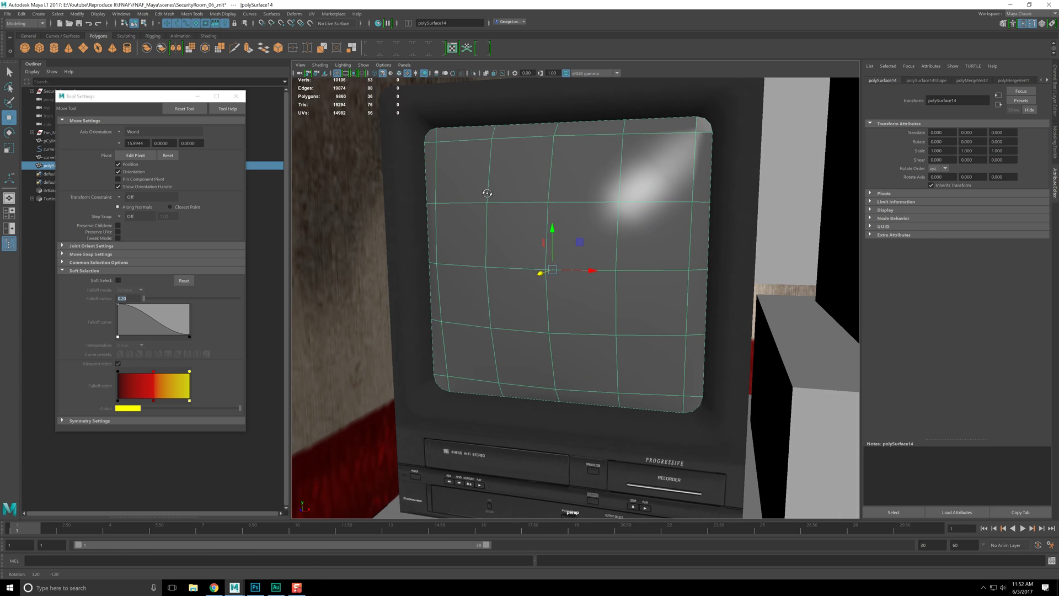
Step: Soften all edges of the screen mesh and return to object selection
{"action": "left_click", "coordinate": [264, 15]}
{"action": "mouse_move", "coordinate": [223, 13]}
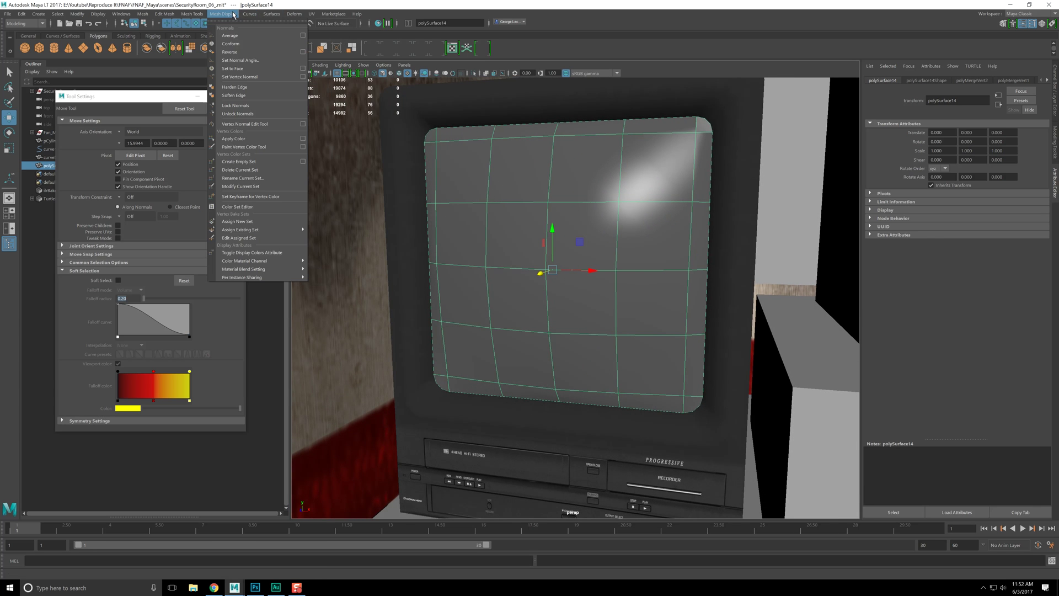
{"action": "left_click", "coordinate": [237, 95]}
{"action": "mouse_move", "coordinate": [604, 199]}
{"action": "left_mouse_down", "text": "alt"}
{"action": "mouse_move", "coordinate": [619, 202]}
{"action": "mouse_move", "coordinate": [607, 195]}
{"action": "left_mouse_up", "text": "alt"}
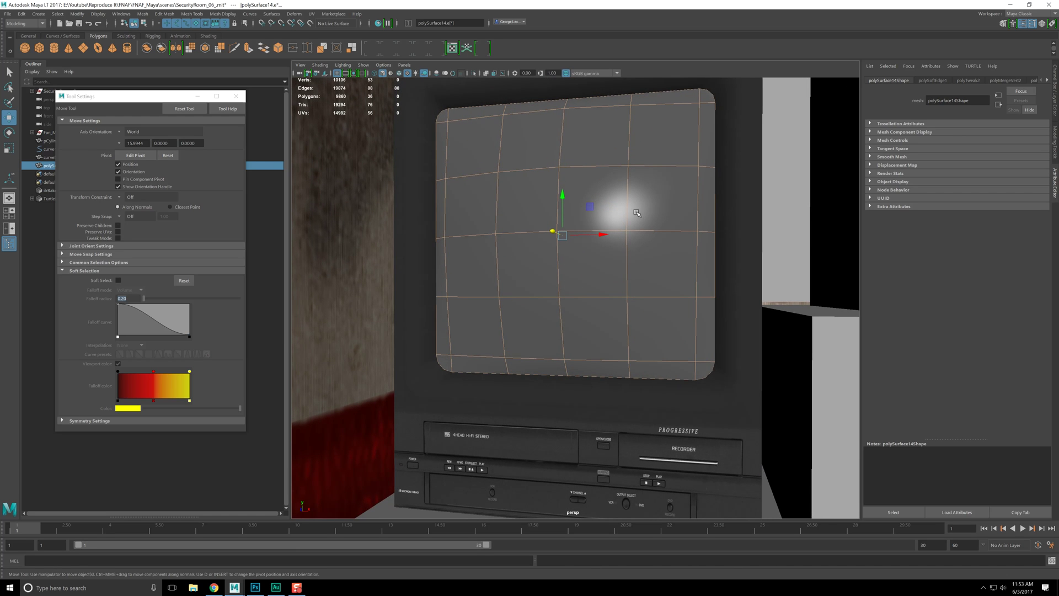
{"action": "key", "text": "F8"}
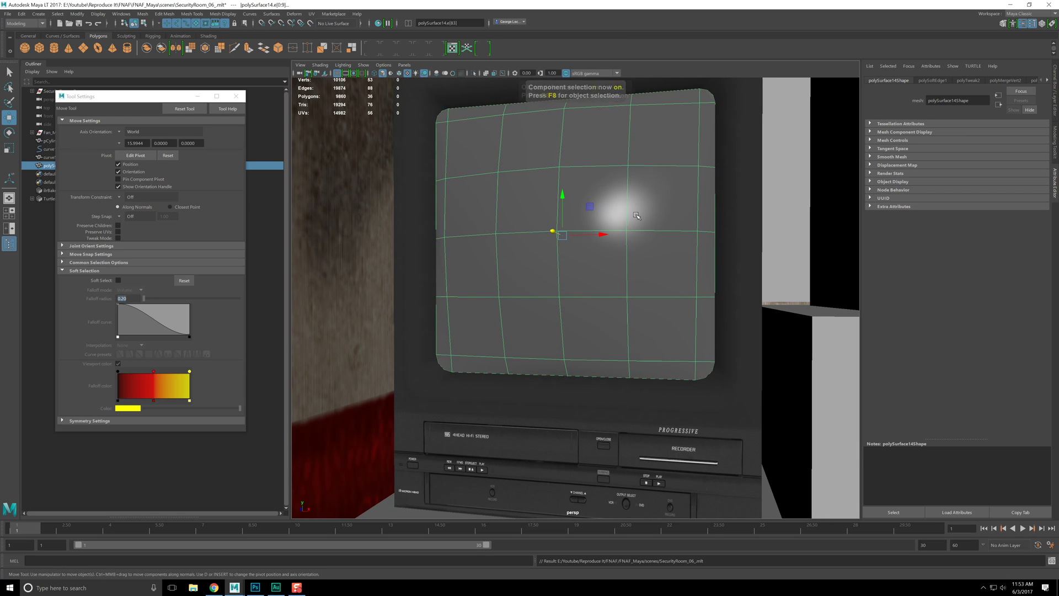
Step: Clear the selection and examine the whole security room with the finished monitor in place
{"action": "scroll", "coordinate": [612, 187], "scroll_direction": "down", "scroll_amount": 10}
{"action": "left_click", "coordinate": [587, 157]}
{"action": "scroll", "coordinate": [585, 165], "scroll_direction": "up", "scroll_amount": 4}
{"action": "scroll", "coordinate": [569, 293], "scroll_direction": "down", "scroll_amount": 7}
{"action": "left_click_drag", "start_coordinate": [710, 338], "coordinate": [632, 331], "text": "alt"}
{"action": "left_click", "coordinate": [598, 150]}
{"action": "left_click_drag", "start_coordinate": [510, 266], "coordinate": [633, 276], "text": "alt"}
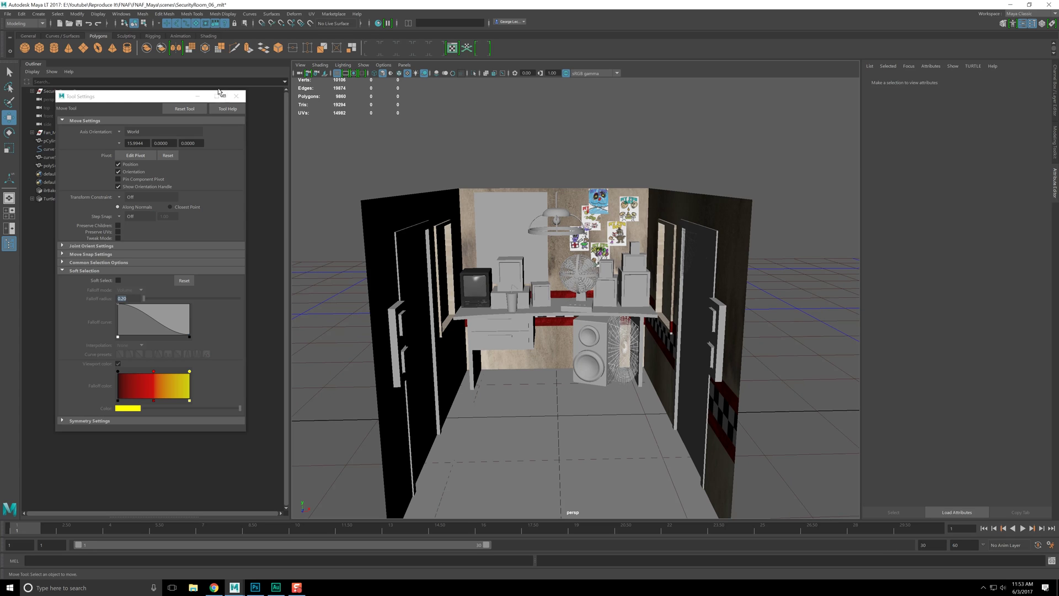